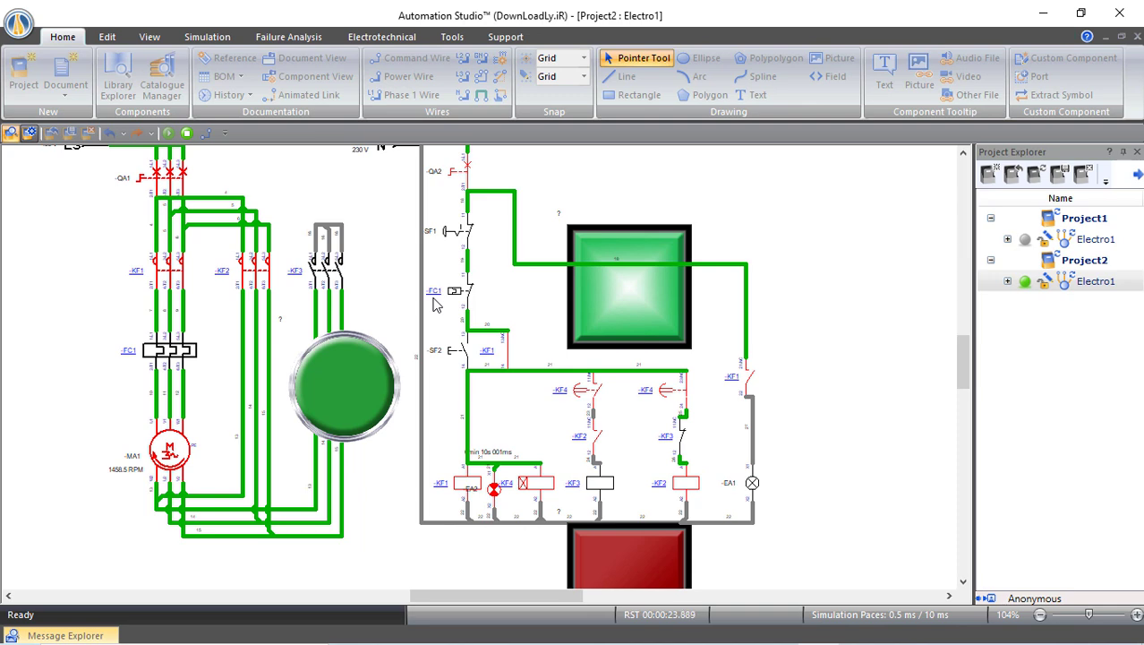
Press the SF1 stop pushbutton to de-energize the running star-delta demo motor
{"action": "left_click", "coordinate": [468, 236]}
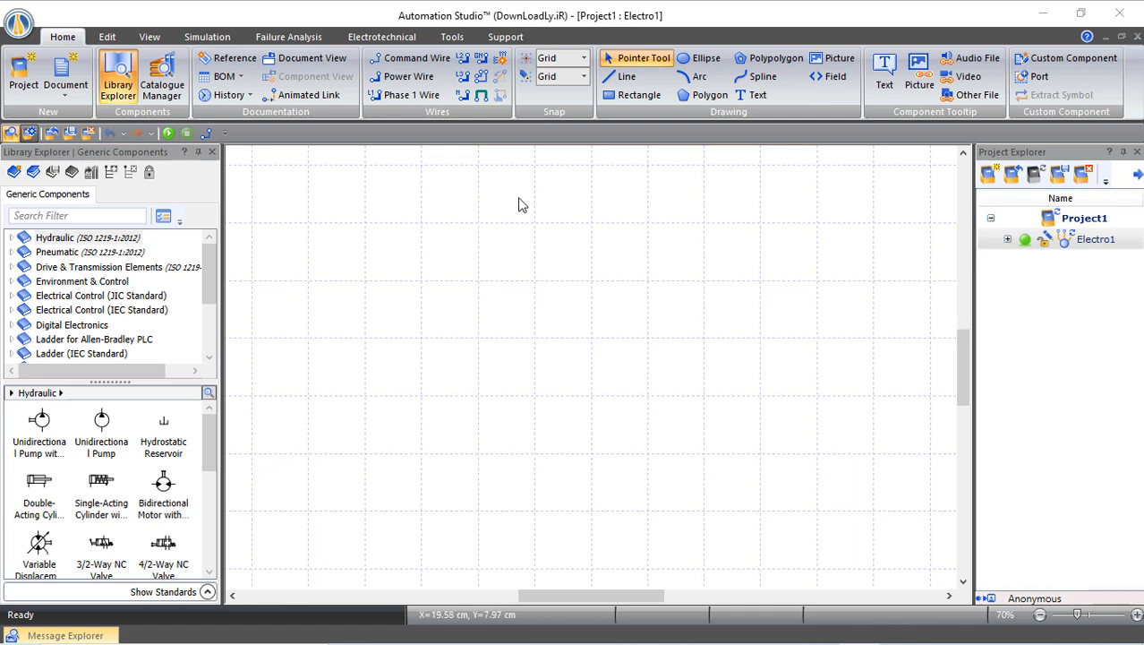
Start a new project from the Electro IEC ISO A3 template
{"action": "left_click", "coordinate": [23, 85]}
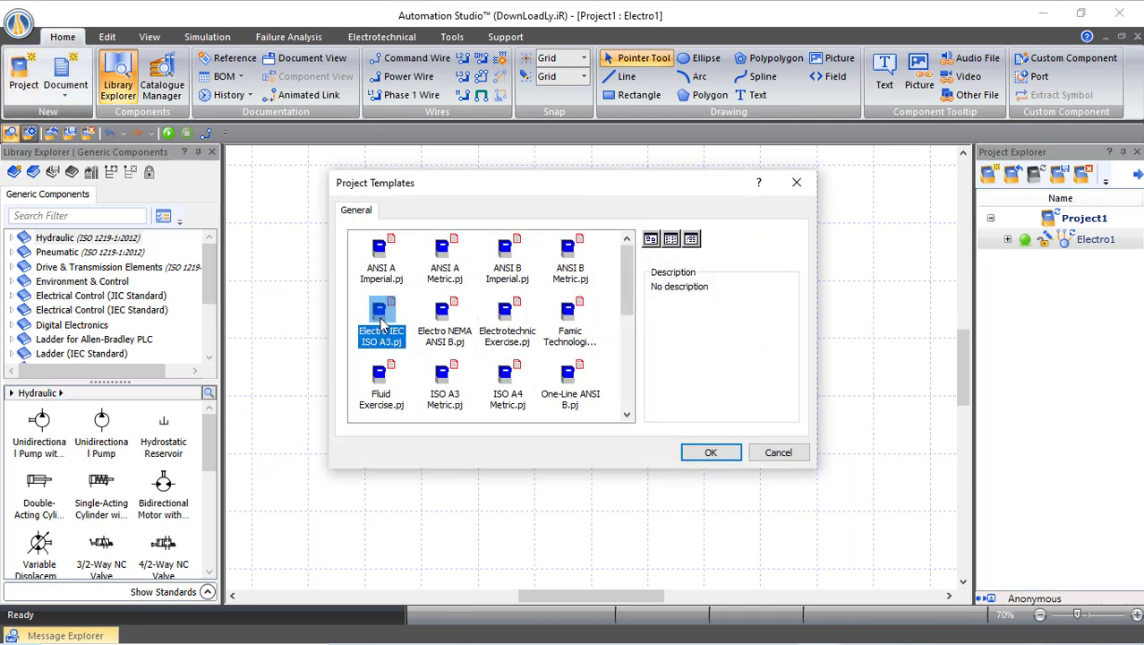
{"action": "left_click", "coordinate": [716, 457]}
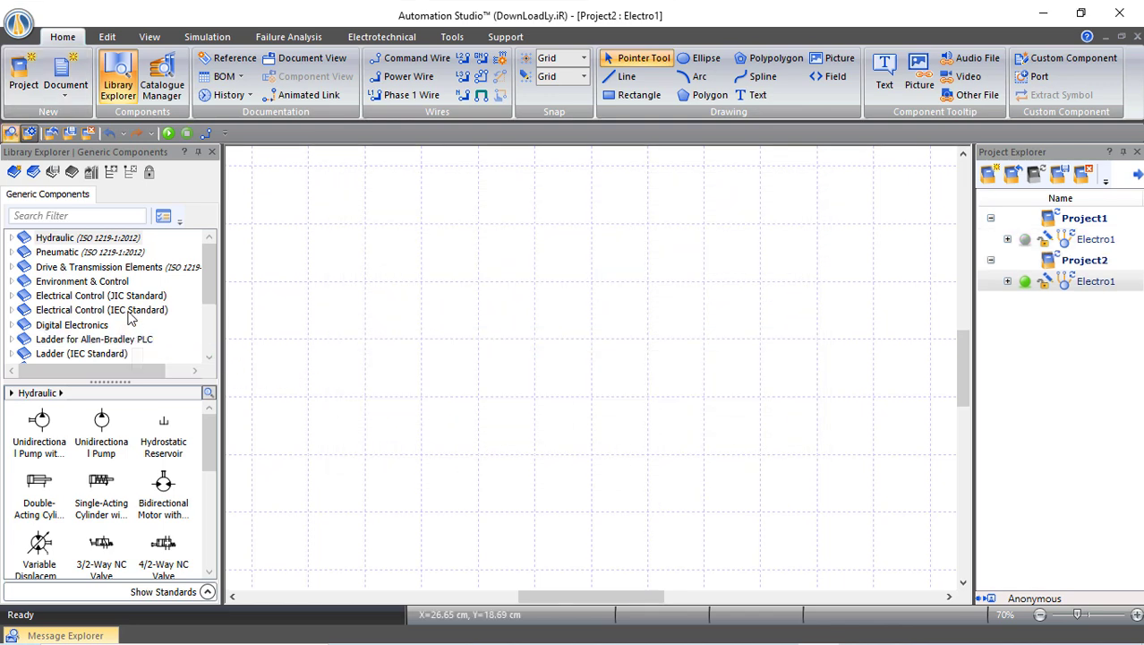
{"action": "scroll", "coordinate": [128, 304], "scroll_direction": "down", "scroll_amount": 3}
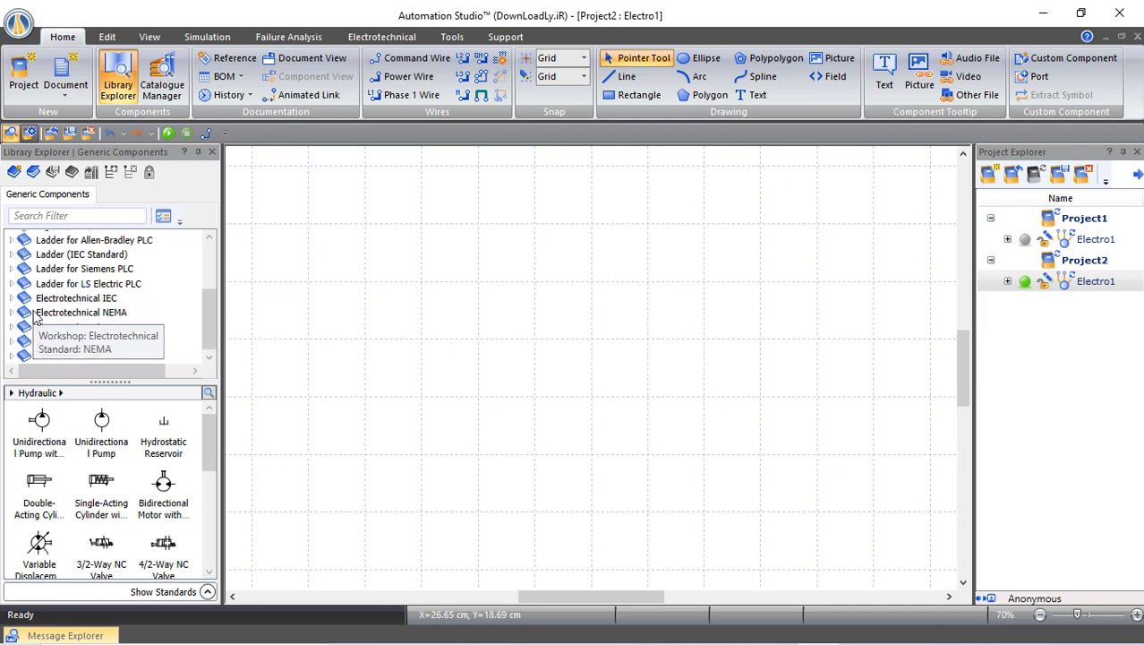
List the 3-Phase source symbols under Electrotechnical IEC > Power > Energy Sources
{"action": "scroll", "coordinate": [14, 306], "scroll_direction": "up", "scroll_amount": 3}
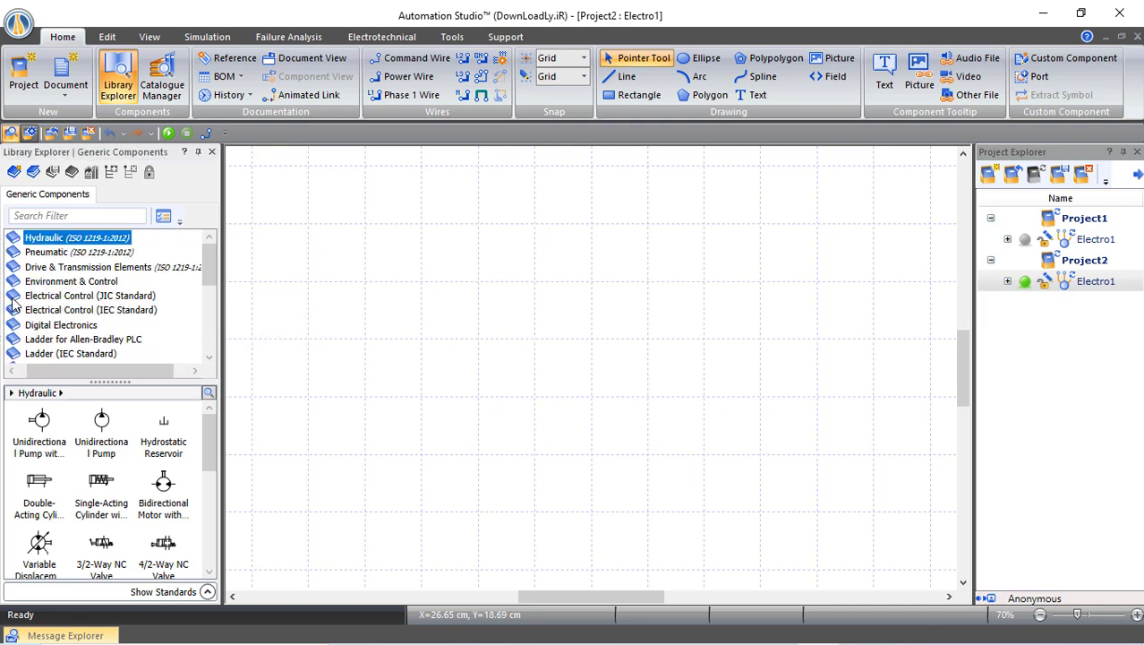
{"action": "scroll", "coordinate": [40, 310], "scroll_direction": "down", "scroll_amount": 5}
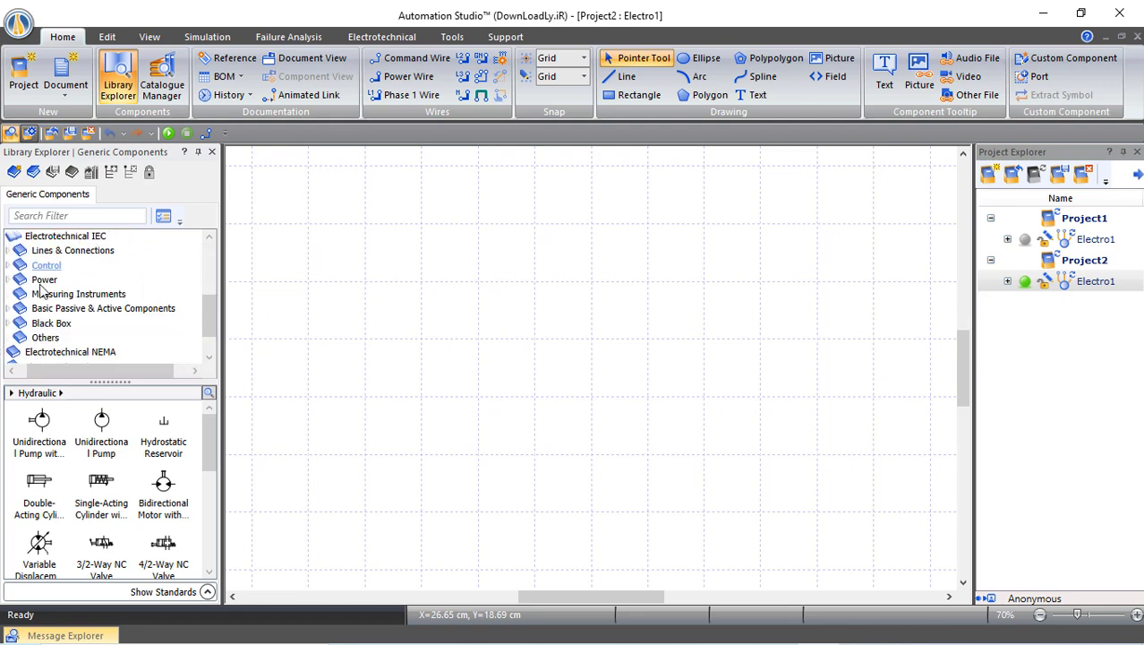
{"action": "left_click", "coordinate": [9, 279]}
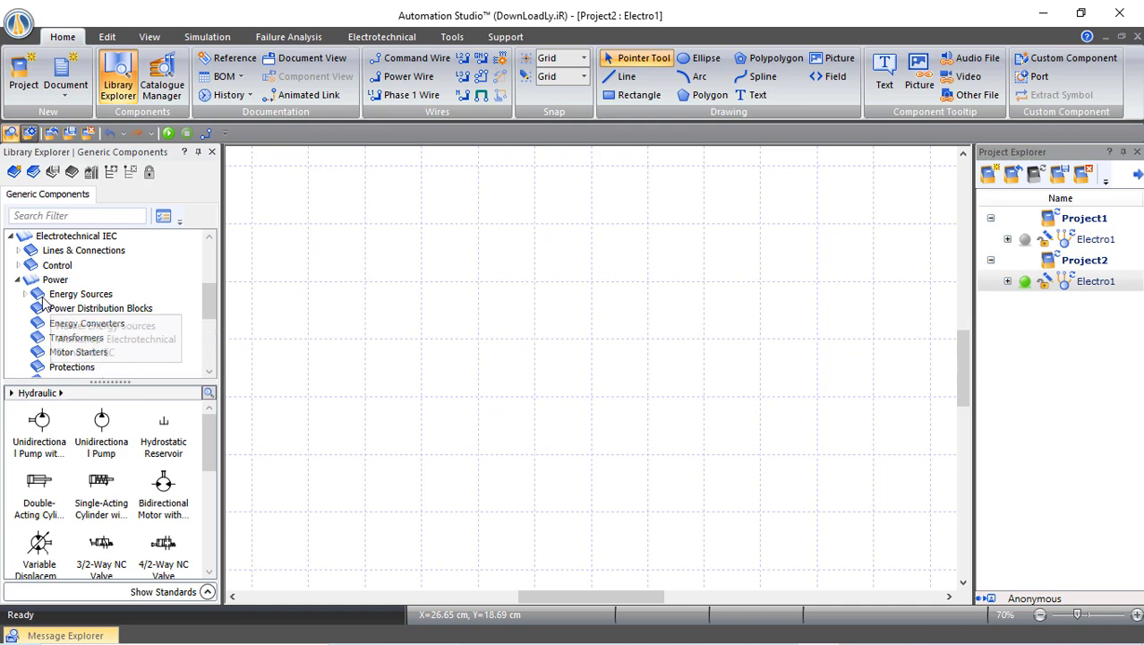
{"action": "left_click", "coordinate": [26, 296]}
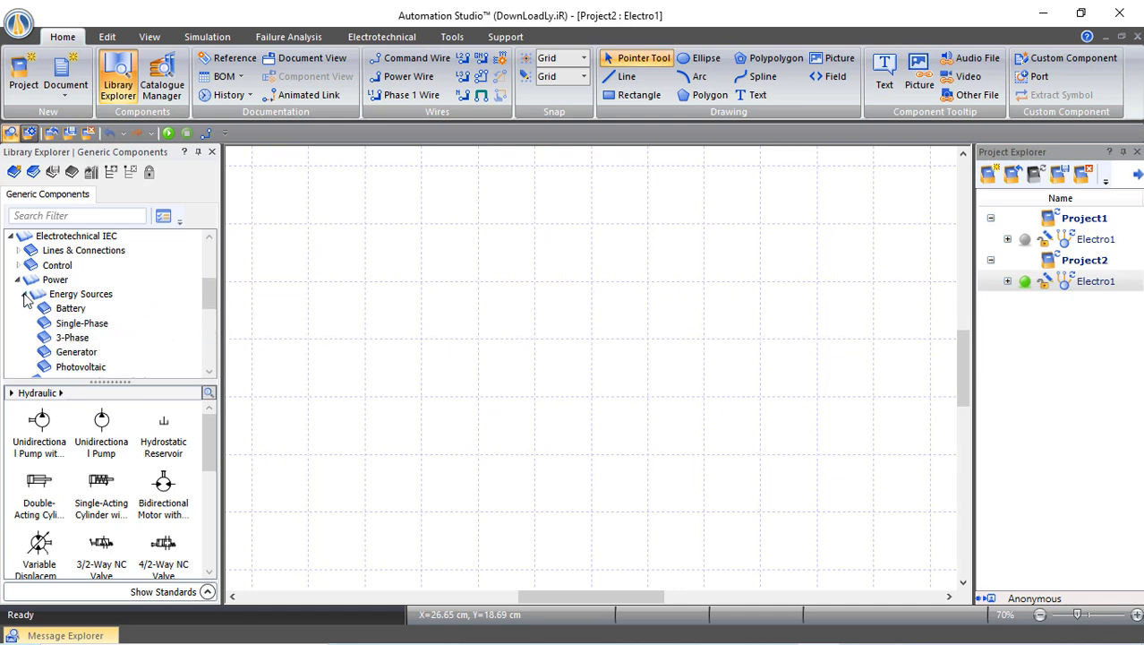
{"action": "left_click", "coordinate": [78, 338]}
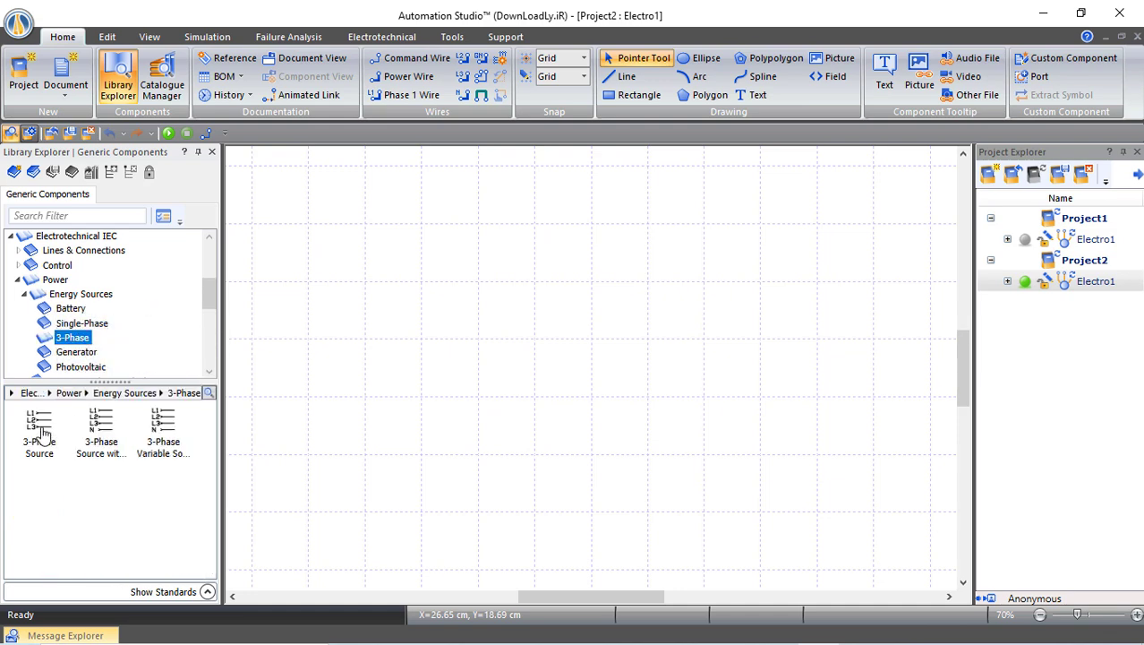
Place a 3-phase L1/L2/L3 source near the top of the diagram
{"action": "left_click_drag", "start_coordinate": [41, 427], "coordinate": [383, 273]}
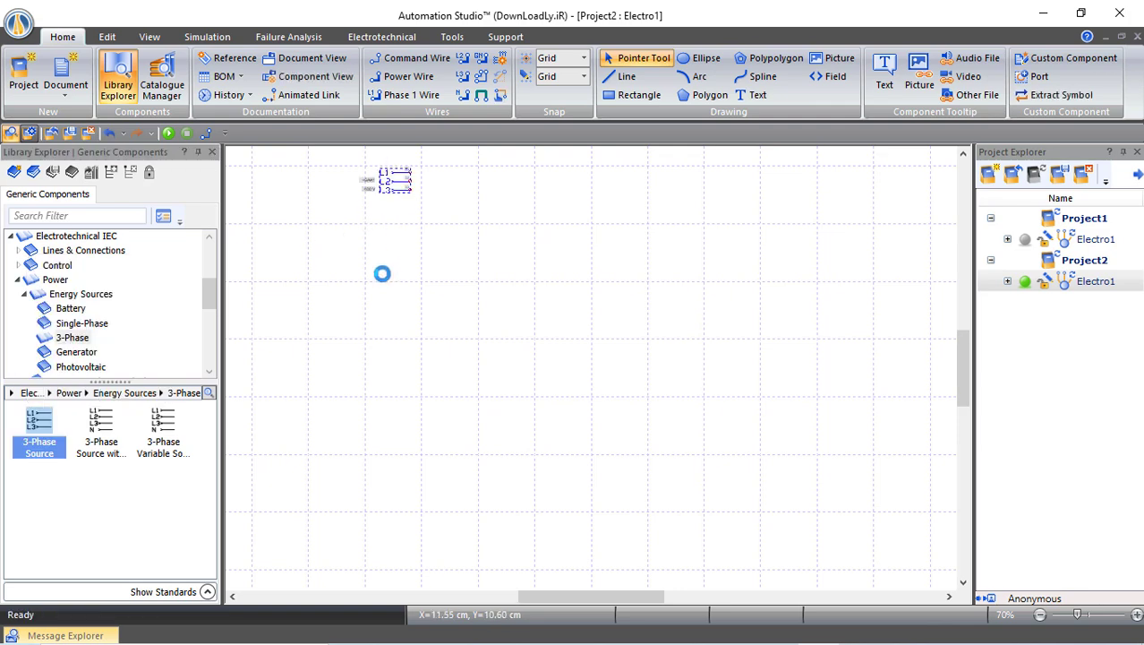
{"action": "left_click", "coordinate": [351, 289]}
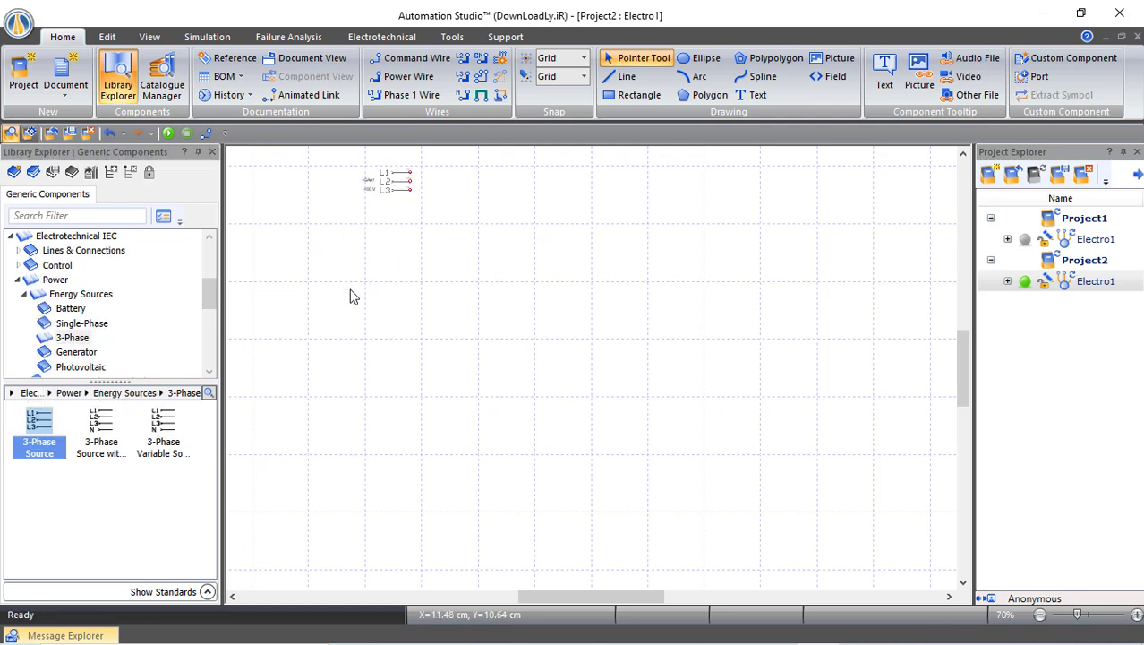
{"action": "left_click", "coordinate": [28, 298]}
{"action": "scroll", "coordinate": [93, 320], "scroll_direction": "down", "scroll_amount": 1}
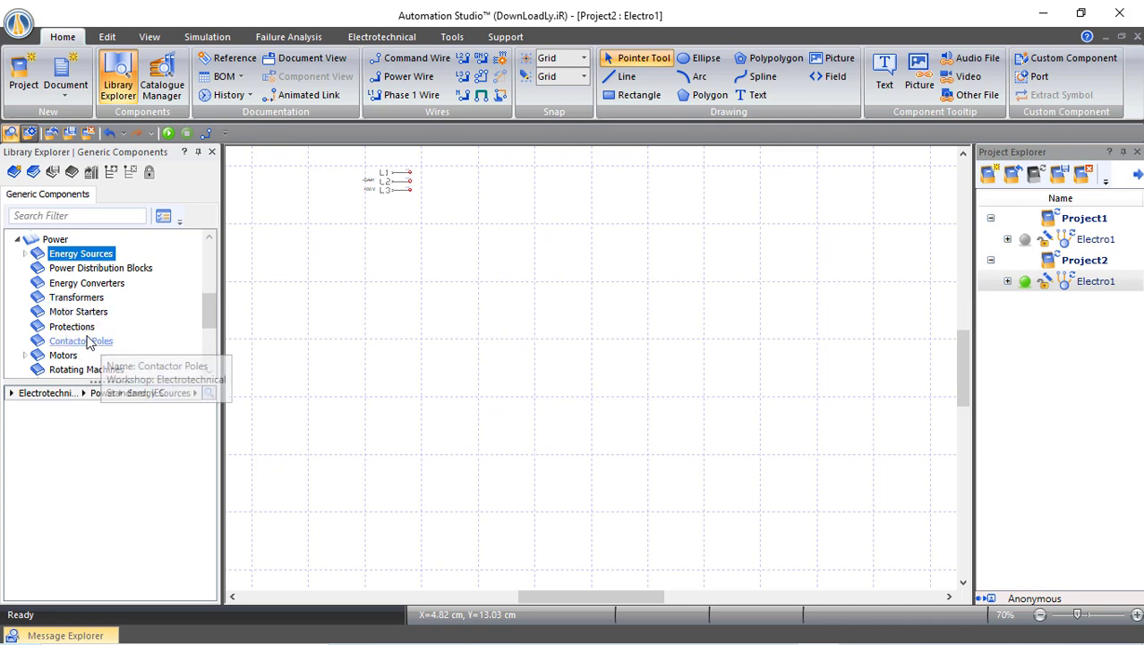
Add a 3-pole circuit breaker from Protections below the source
{"action": "left_click", "coordinate": [76, 330]}
{"action": "scroll", "coordinate": [117, 488], "scroll_direction": "down", "scroll_amount": 2}
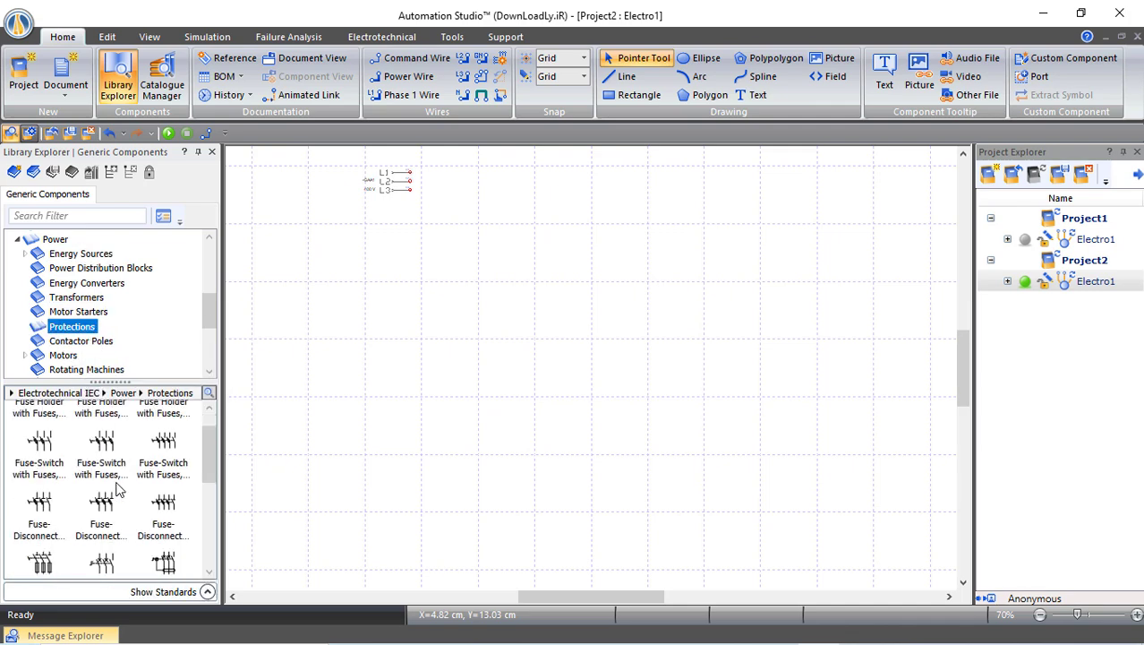
{"action": "scroll", "coordinate": [117, 488], "scroll_direction": "down", "scroll_amount": 1}
{"action": "scroll", "coordinate": [117, 488], "scroll_direction": "down", "scroll_amount": 1}
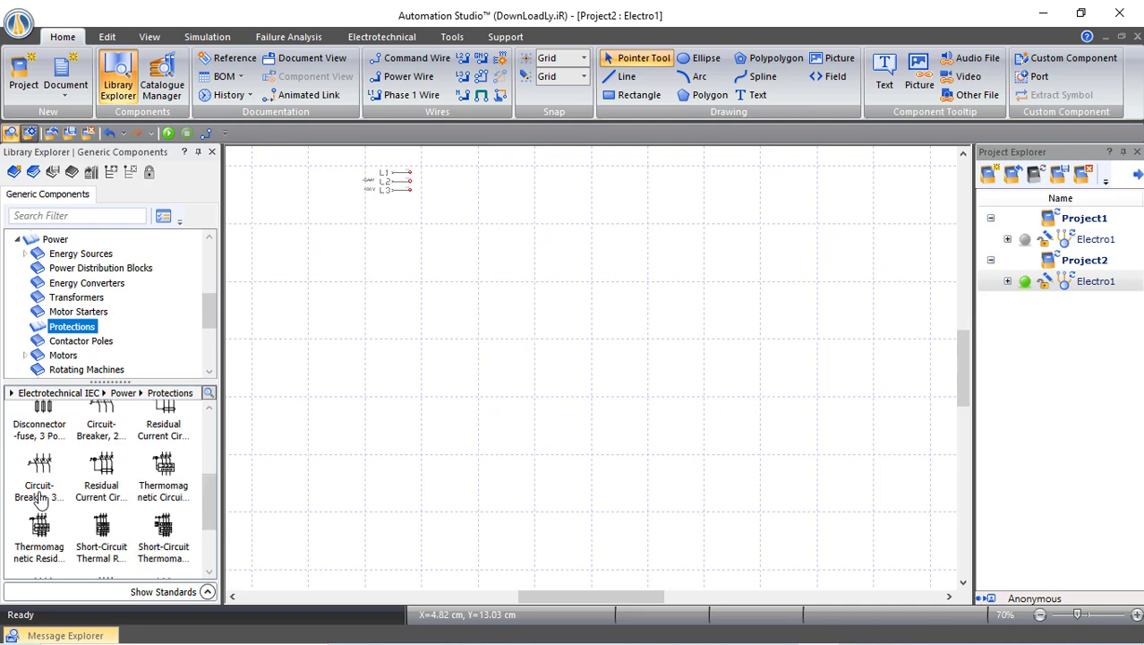
{"action": "left_click_drag", "start_coordinate": [39, 466], "coordinate": [454, 206]}
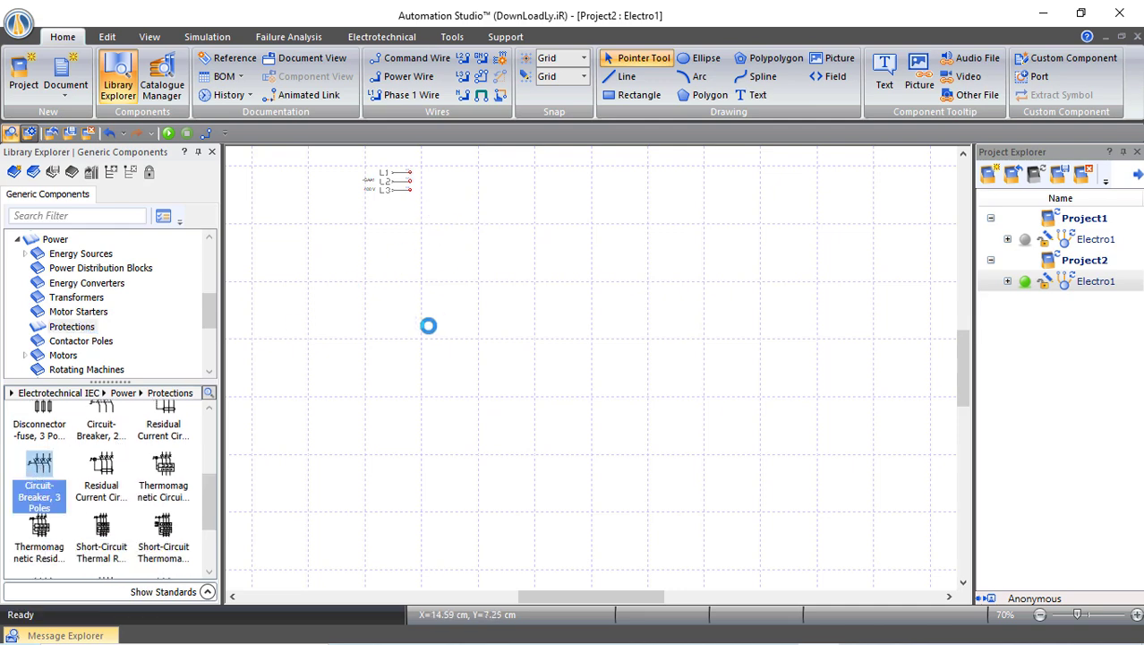
{"action": "left_click", "coordinate": [429, 327]}
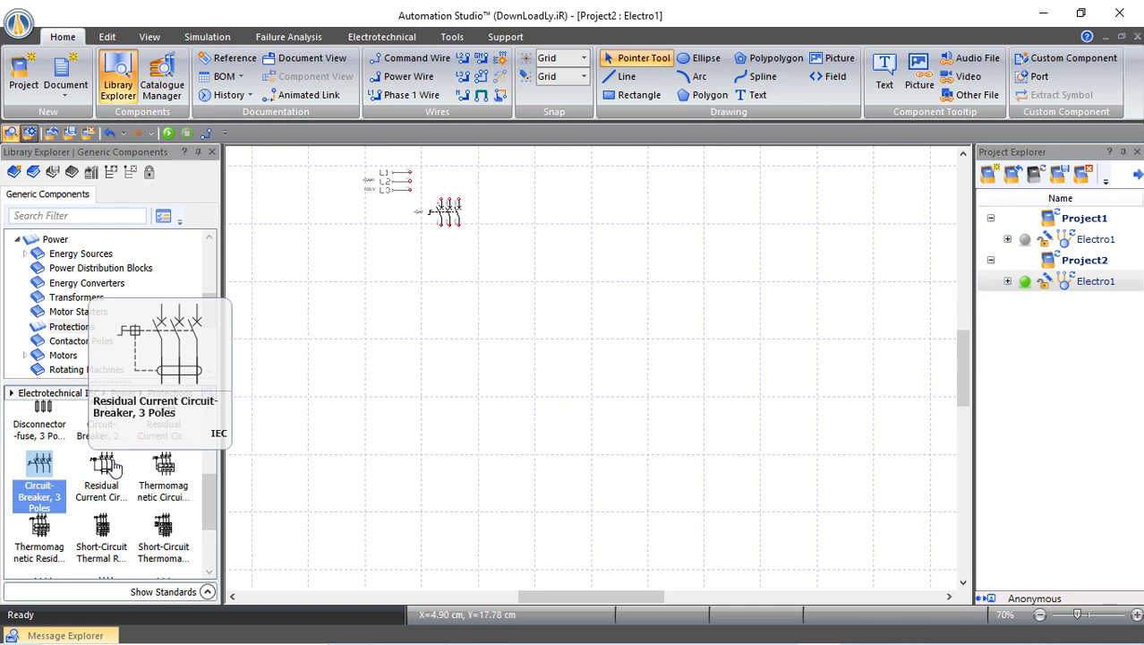
{"action": "left_click", "coordinate": [84, 341]}
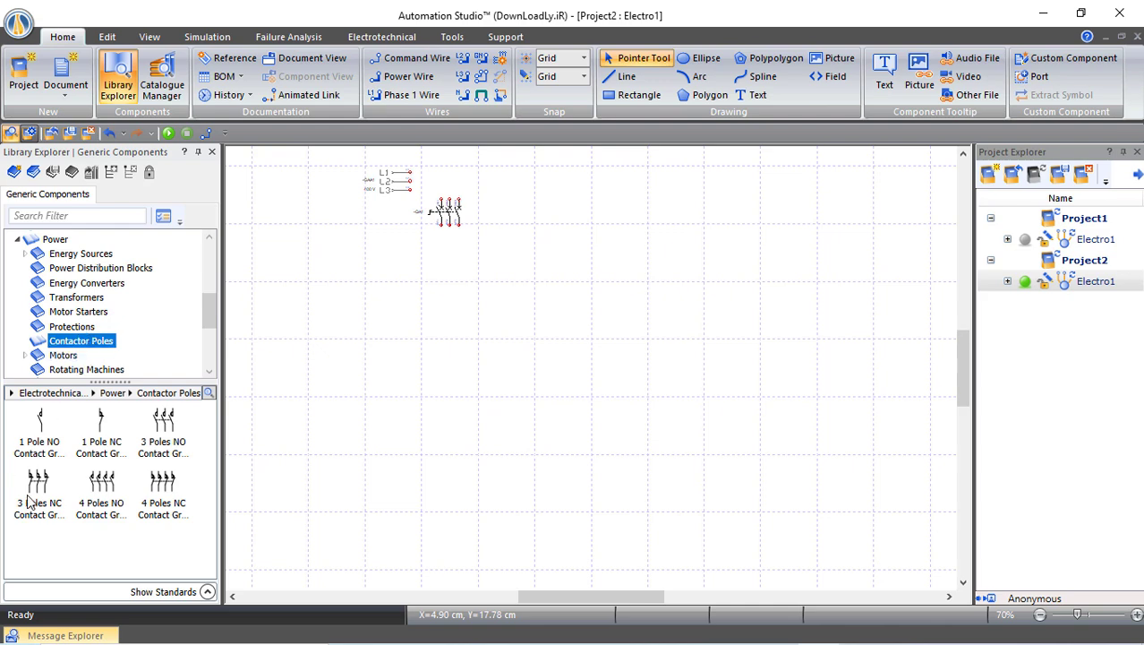
Place three 3-pole NO contact groups, -KFNO1 to -KFNO3, side by side below the breaker
{"action": "left_click_drag", "start_coordinate": [164, 434], "coordinate": [452, 273]}
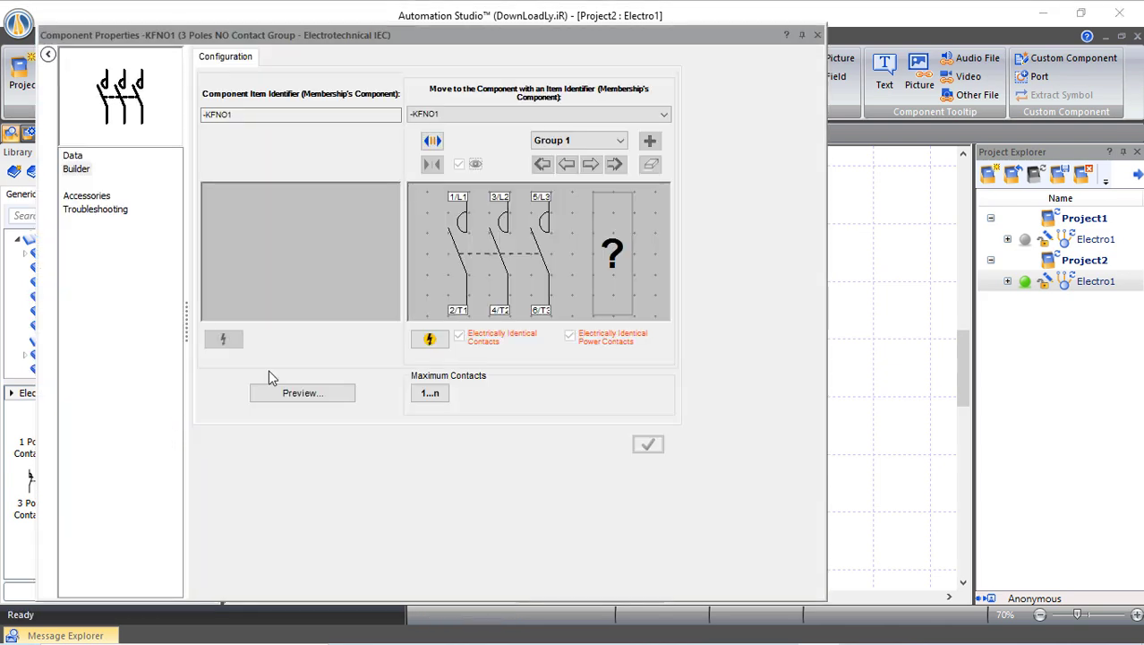
{"action": "left_click", "coordinate": [817, 36]}
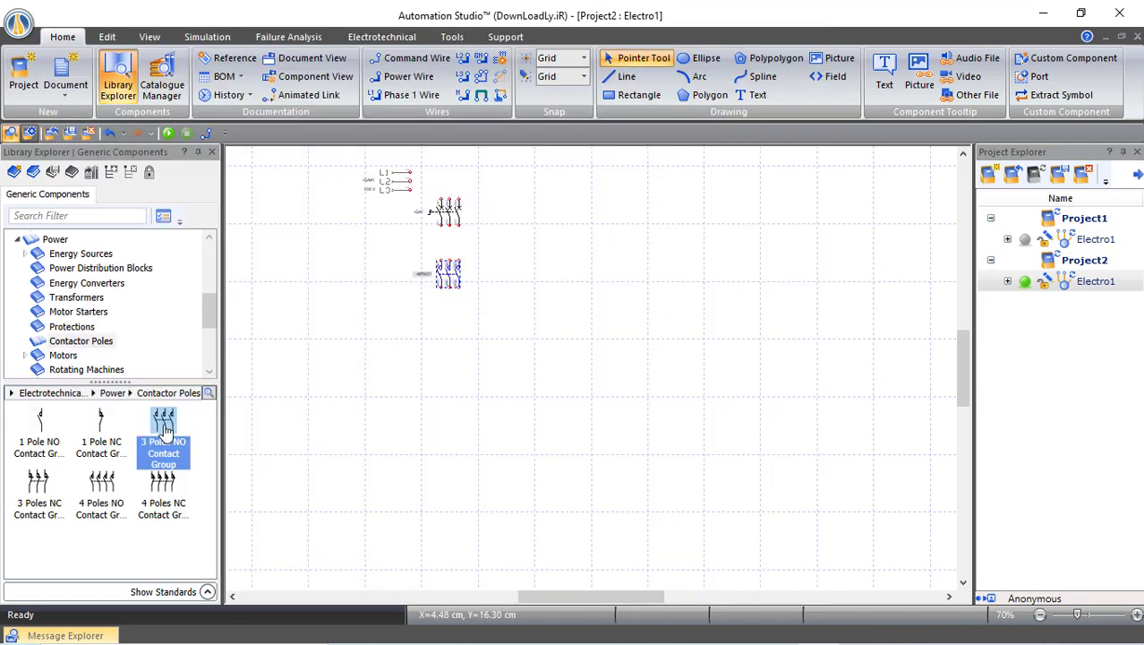
{"action": "left_click_drag", "start_coordinate": [164, 435], "coordinate": [514, 269]}
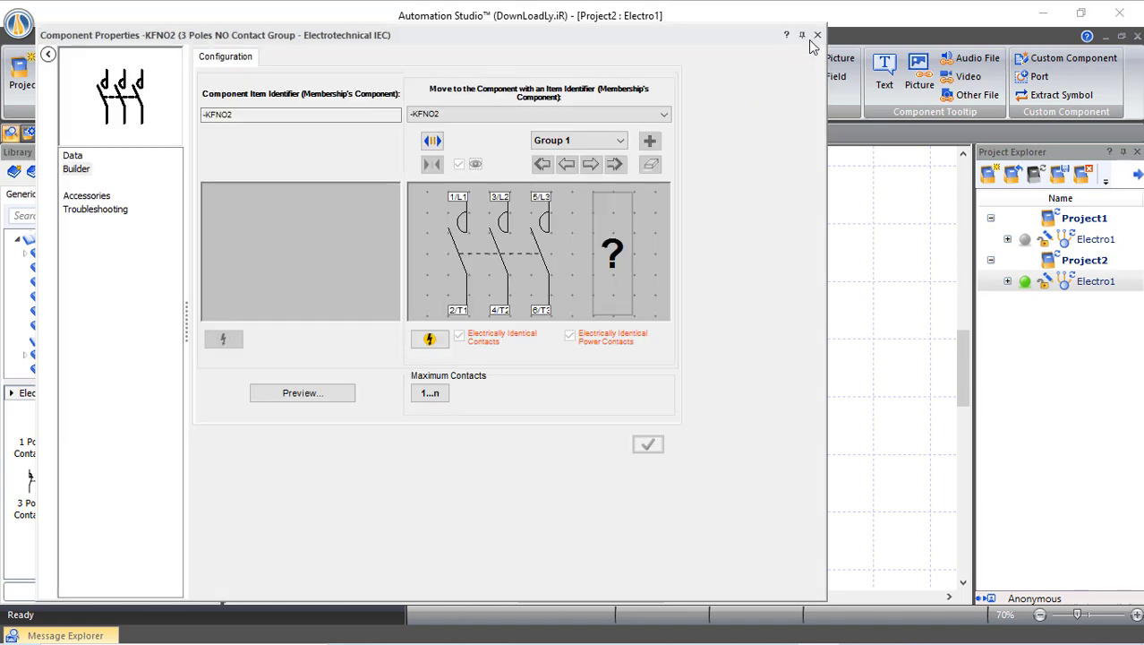
{"action": "left_click", "coordinate": [818, 36]}
{"action": "left_click_drag", "start_coordinate": [164, 434], "coordinate": [558, 273]}
{"action": "left_click", "coordinate": [817, 36]}
{"action": "left_click", "coordinate": [600, 361]}
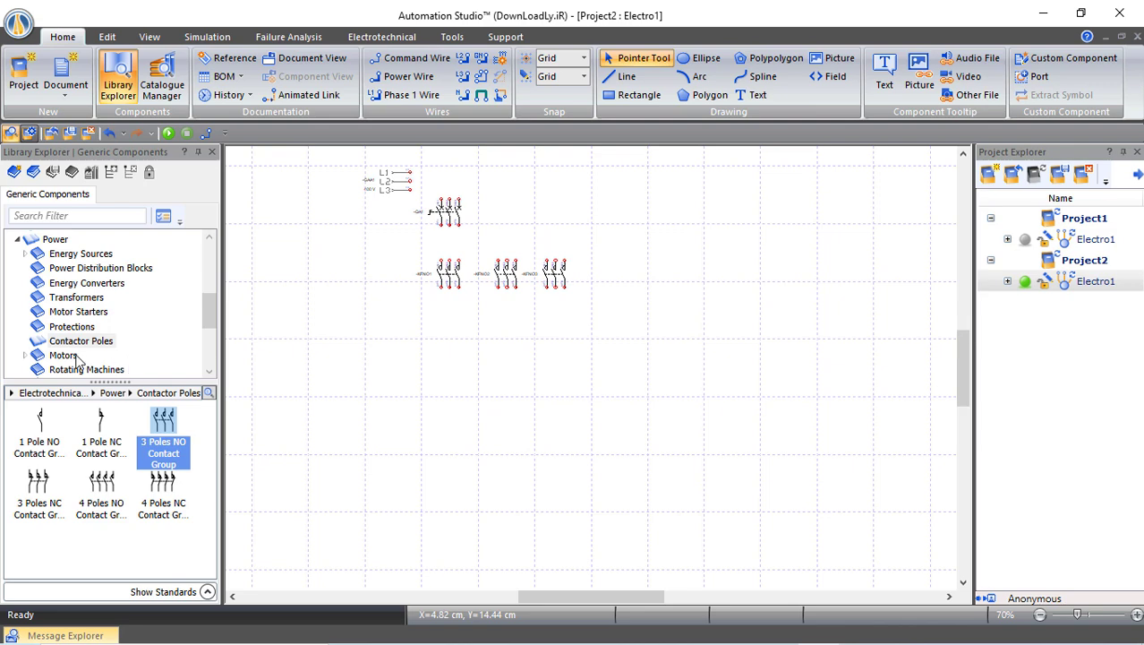
Place a 3-pole thermal overload relay -FC1 below the first contact group
{"action": "left_click", "coordinate": [63, 326]}
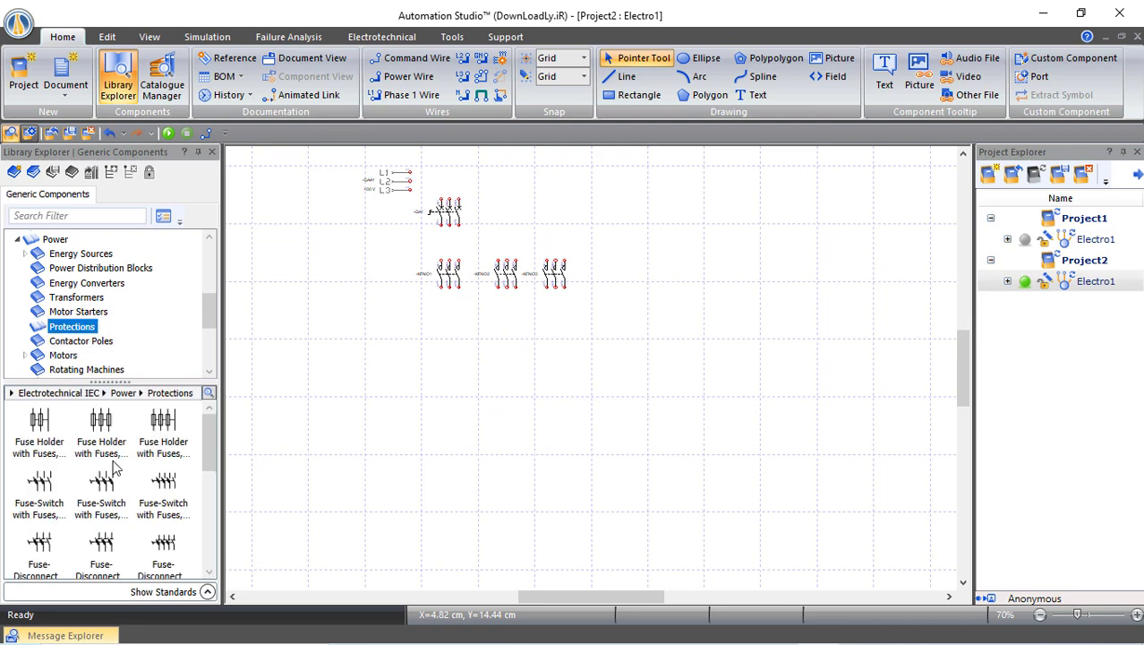
{"action": "scroll", "coordinate": [179, 512], "scroll_direction": "down", "scroll_amount": 5}
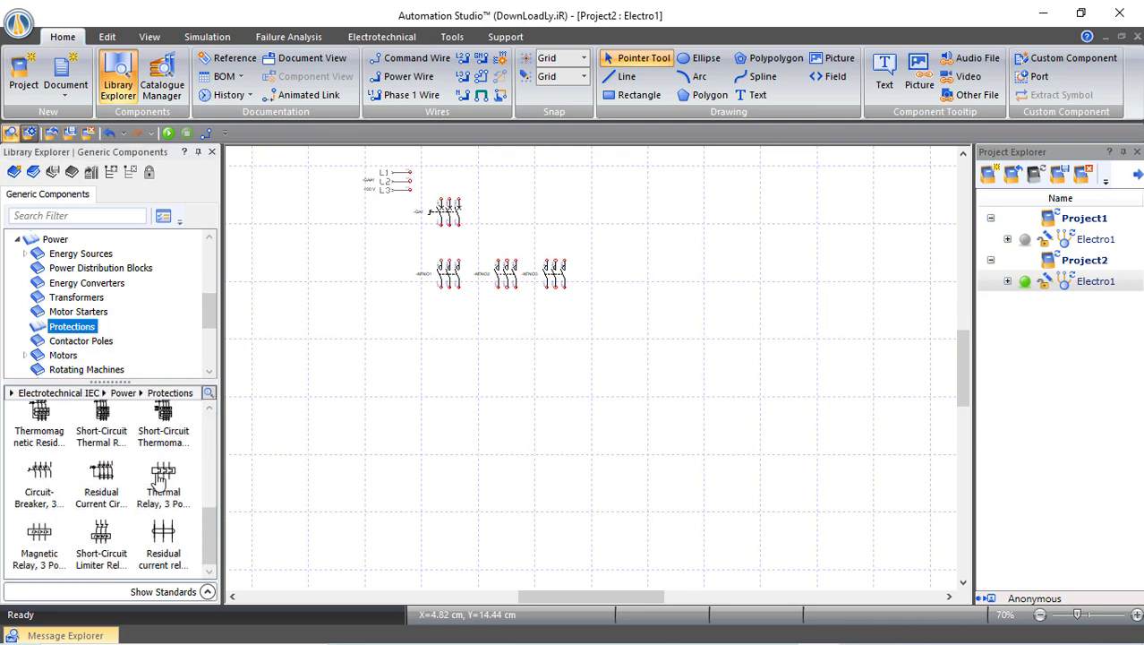
{"action": "left_click_drag", "start_coordinate": [177, 509], "coordinate": [453, 320]}
{"action": "left_click", "coordinate": [515, 416]}
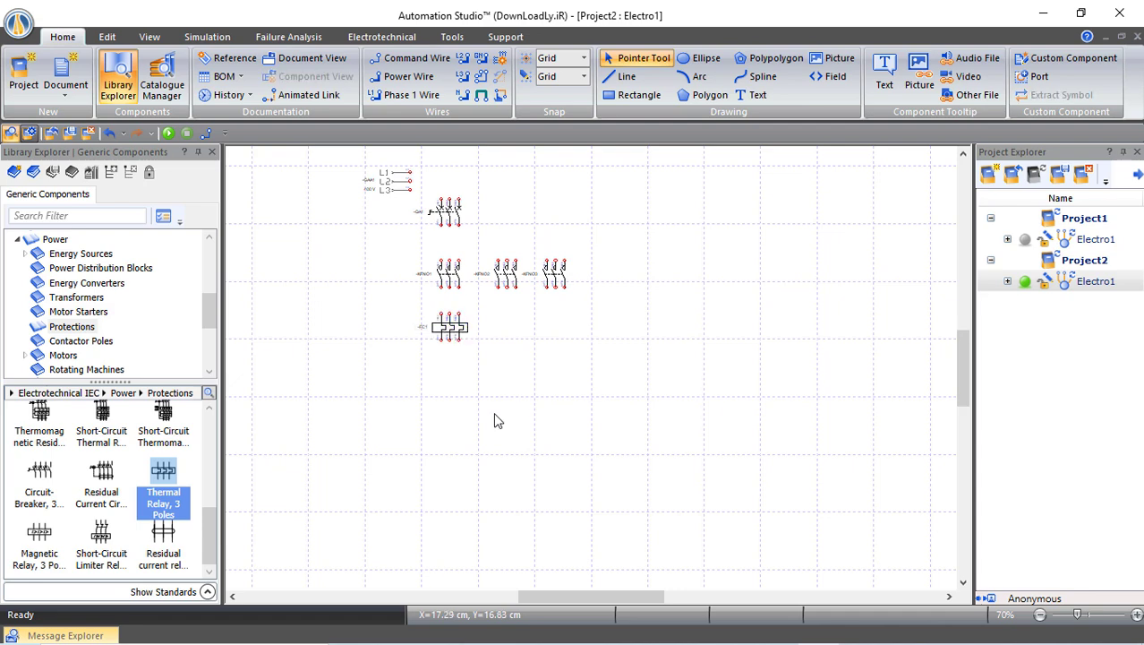
{"action": "scroll", "coordinate": [94, 331], "scroll_direction": "down", "scroll_amount": 2}
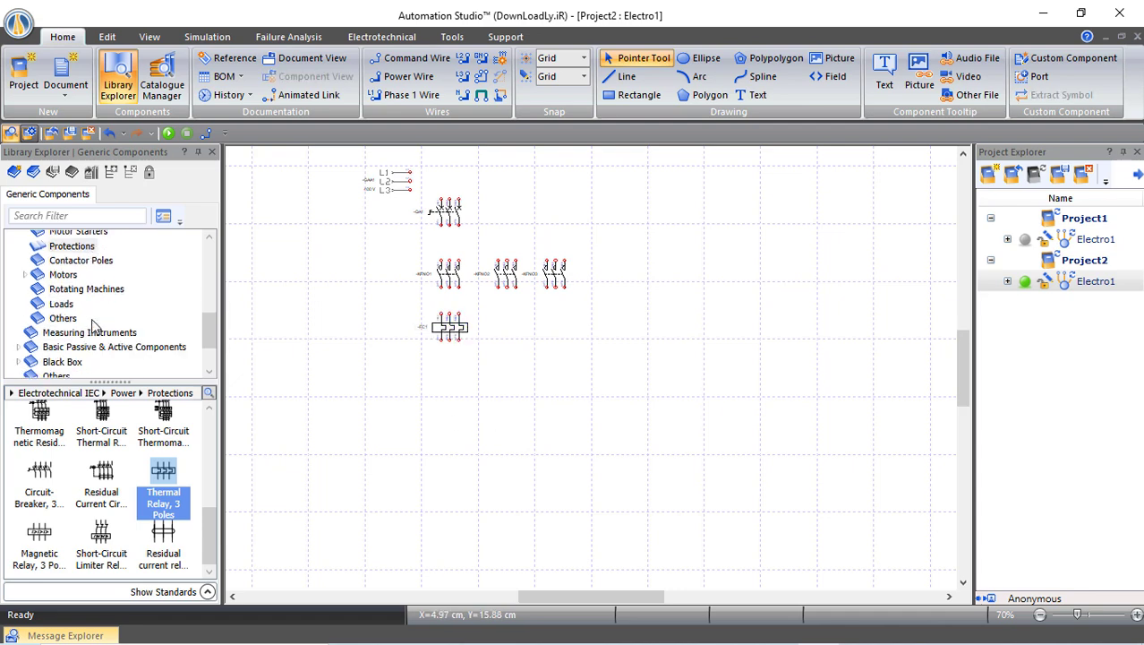
{"action": "scroll", "coordinate": [94, 327], "scroll_direction": "up", "scroll_amount": 1}
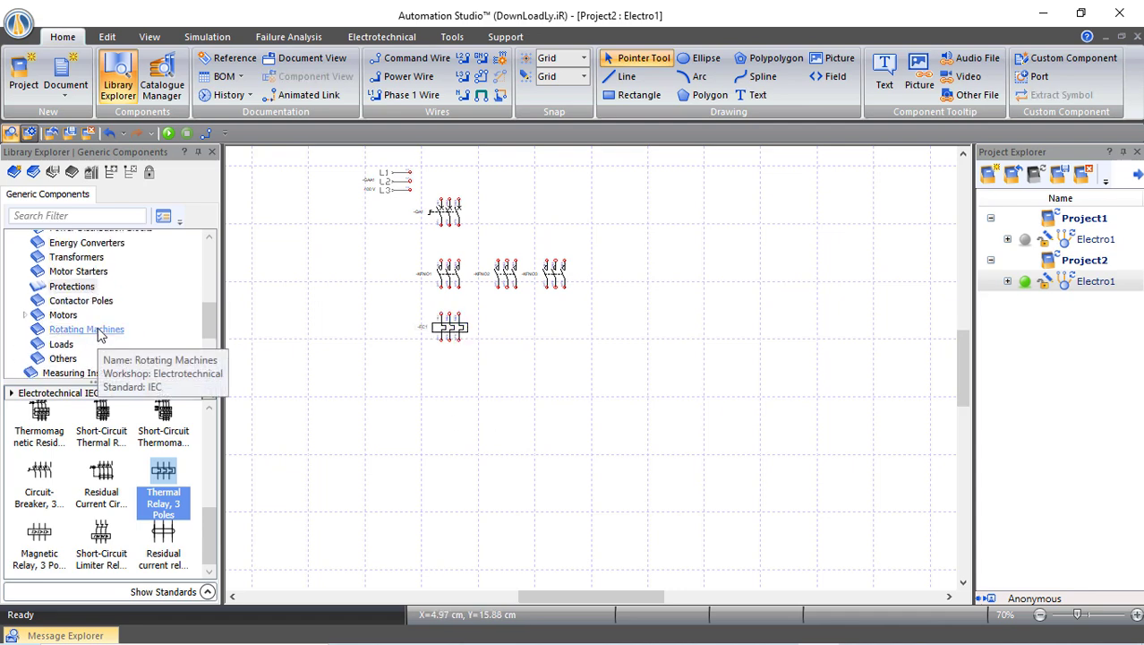
Place a six-terminal squirrel-cage three-phase motor -MA1 below FC1
{"action": "left_click", "coordinate": [64, 315]}
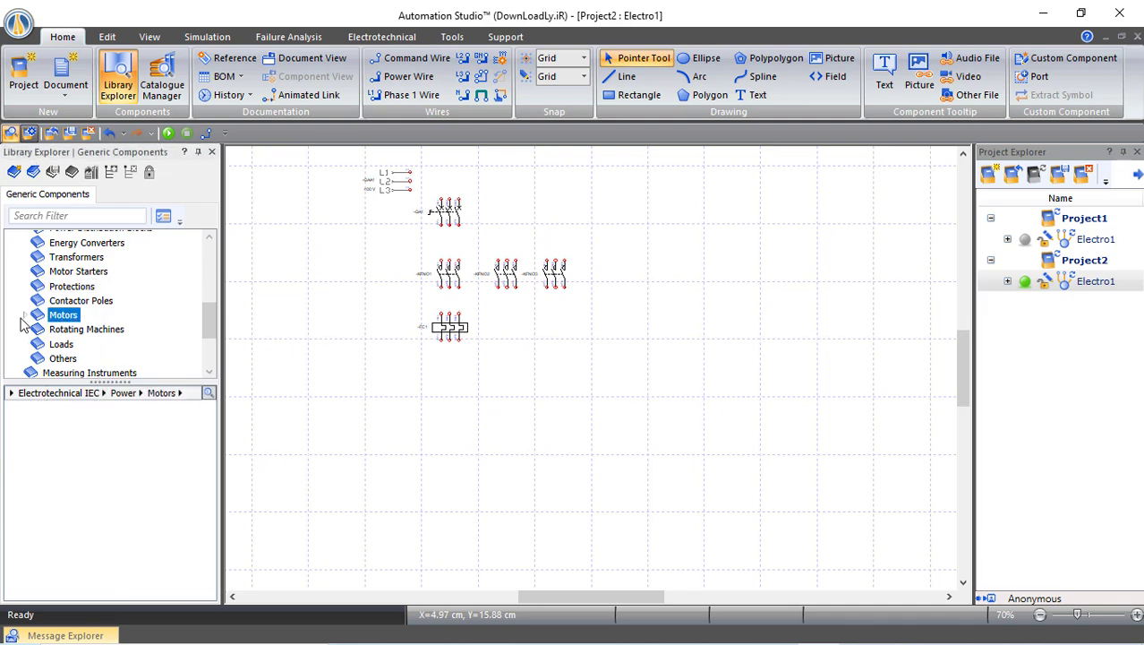
{"action": "left_click", "coordinate": [24, 317]}
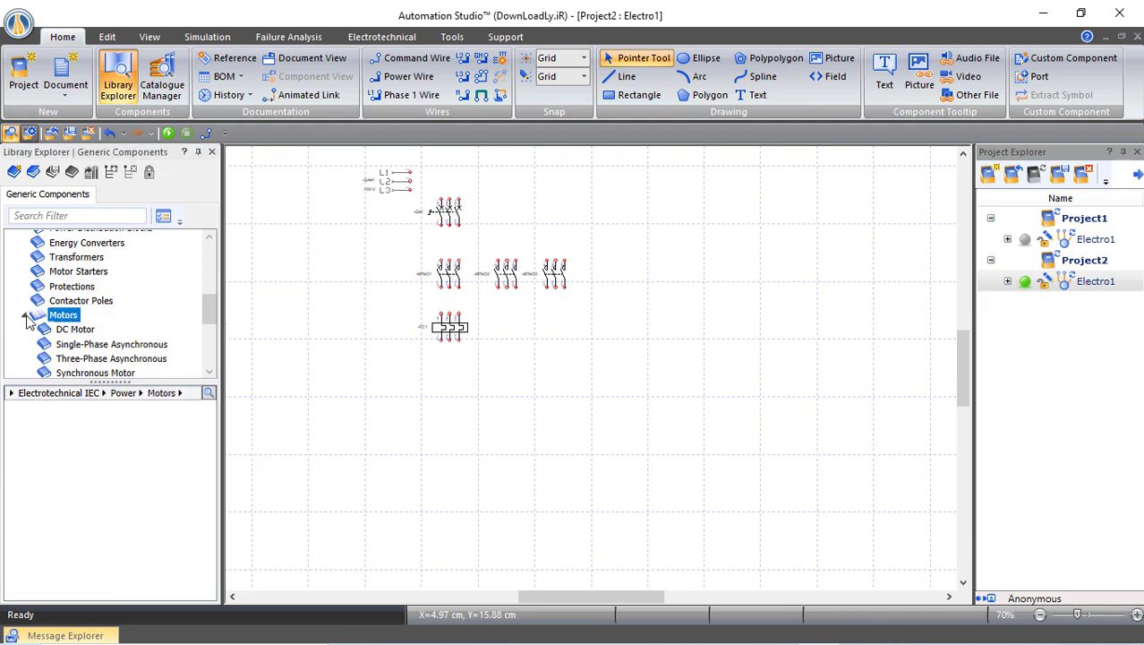
{"action": "left_click", "coordinate": [52, 358]}
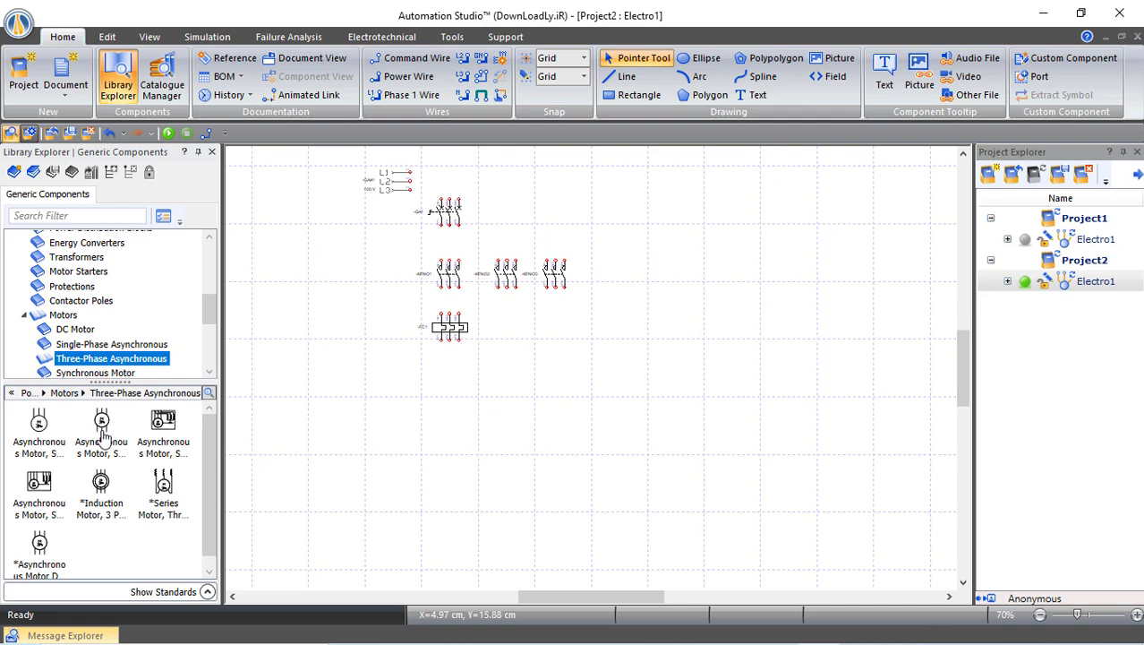
{"action": "mouse_move", "coordinate": [101, 429]}
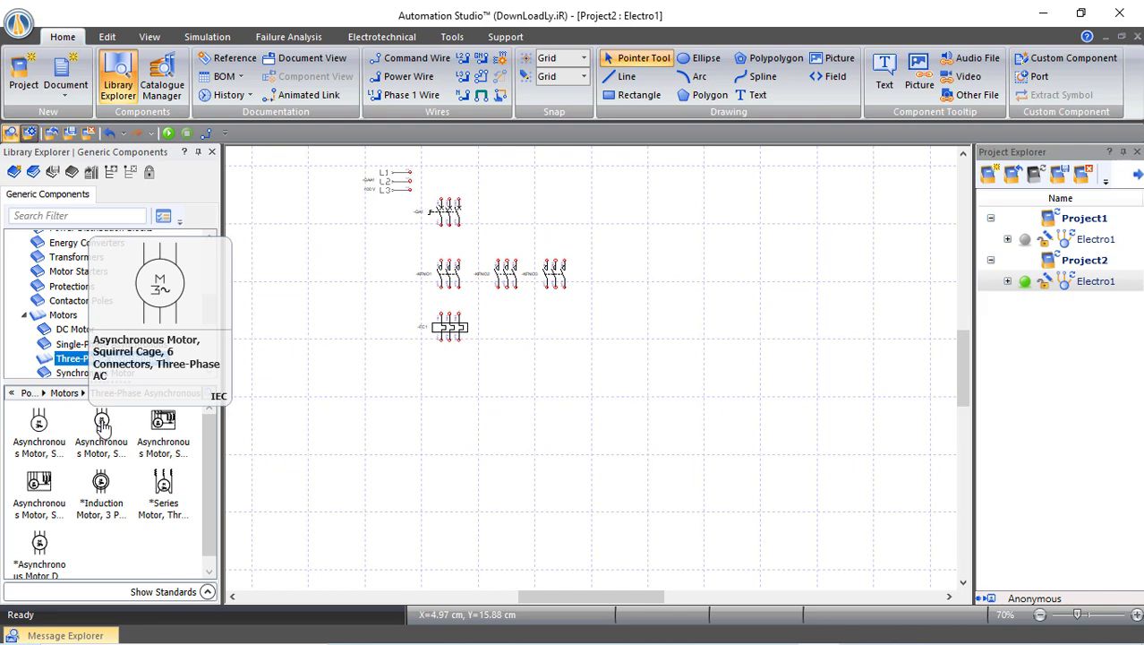
{"action": "left_click_drag", "start_coordinate": [101, 429], "coordinate": [458, 383]}
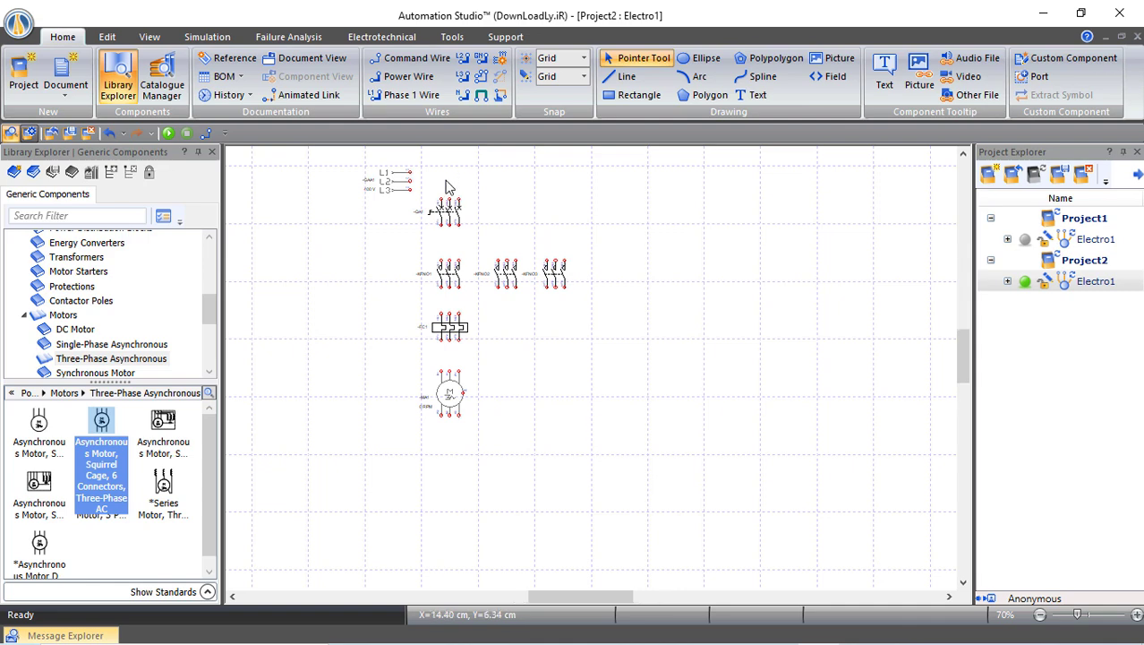
{"action": "scroll", "coordinate": [448, 187], "scroll_direction": "up", "scroll_amount": 2}
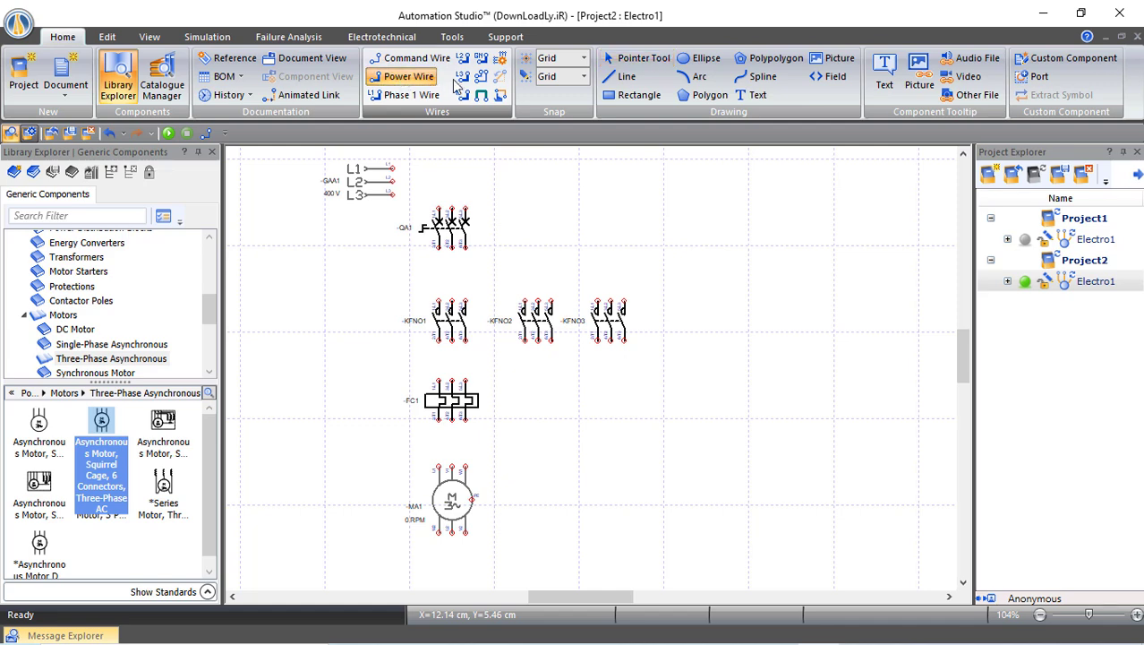
Draw three-phase wires from L1–L3 through QA1 to KFNO1's top terminals
{"action": "left_click", "coordinate": [481, 76]}
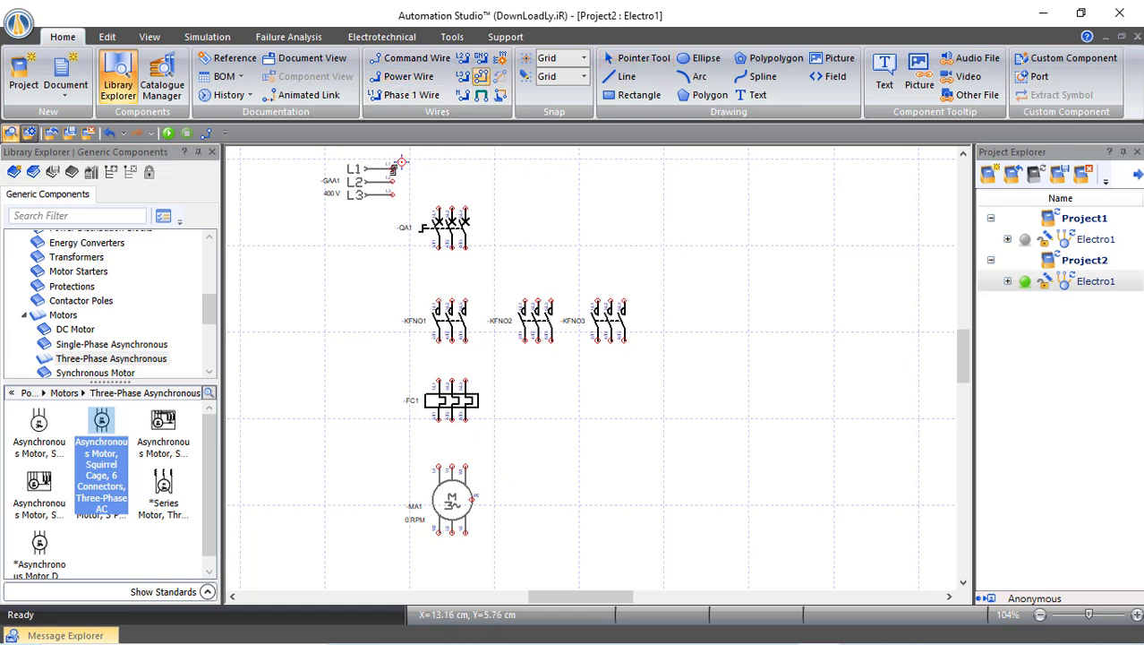
{"action": "left_click_drag", "start_coordinate": [392, 169], "coordinate": [437, 211]}
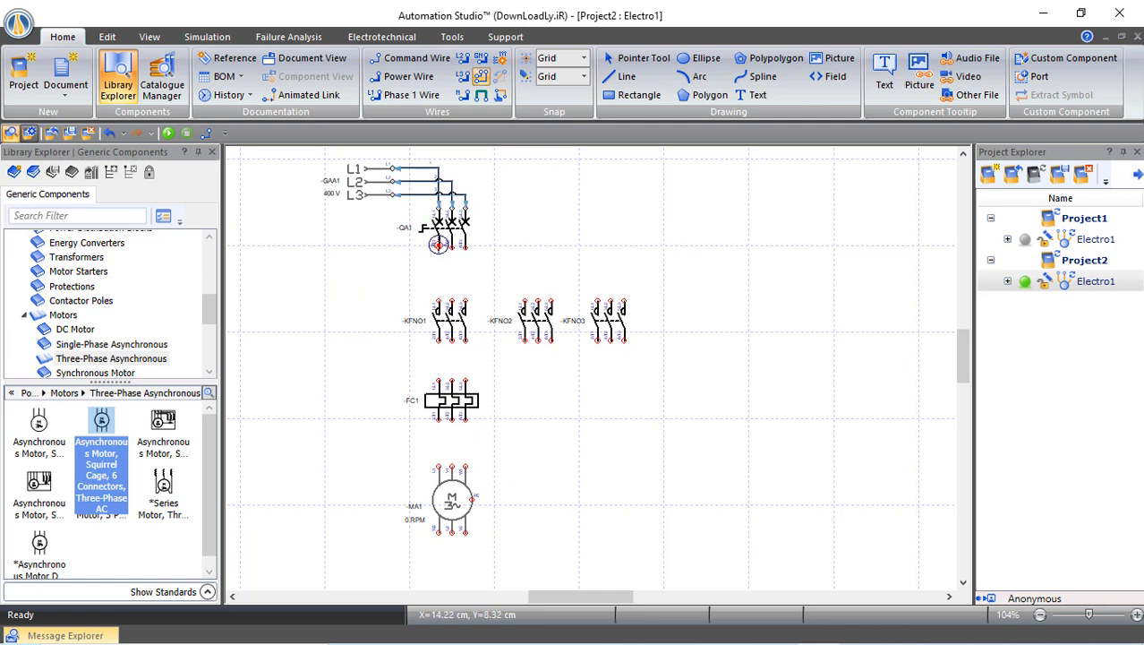
{"action": "left_click_drag", "start_coordinate": [437, 253], "coordinate": [430, 301]}
{"action": "left_click", "coordinate": [437, 302]}
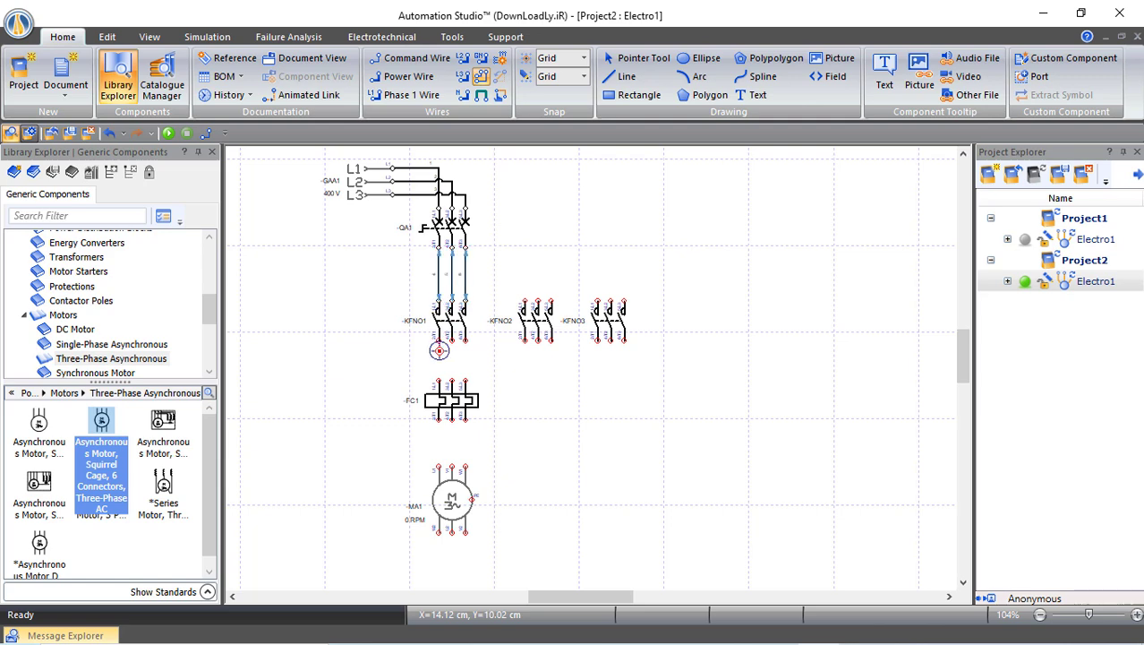
Continue the wires from KFNO1 through FC1 to motor MA1's U1, V1, W1 terminals
{"action": "left_click", "coordinate": [439, 340]}
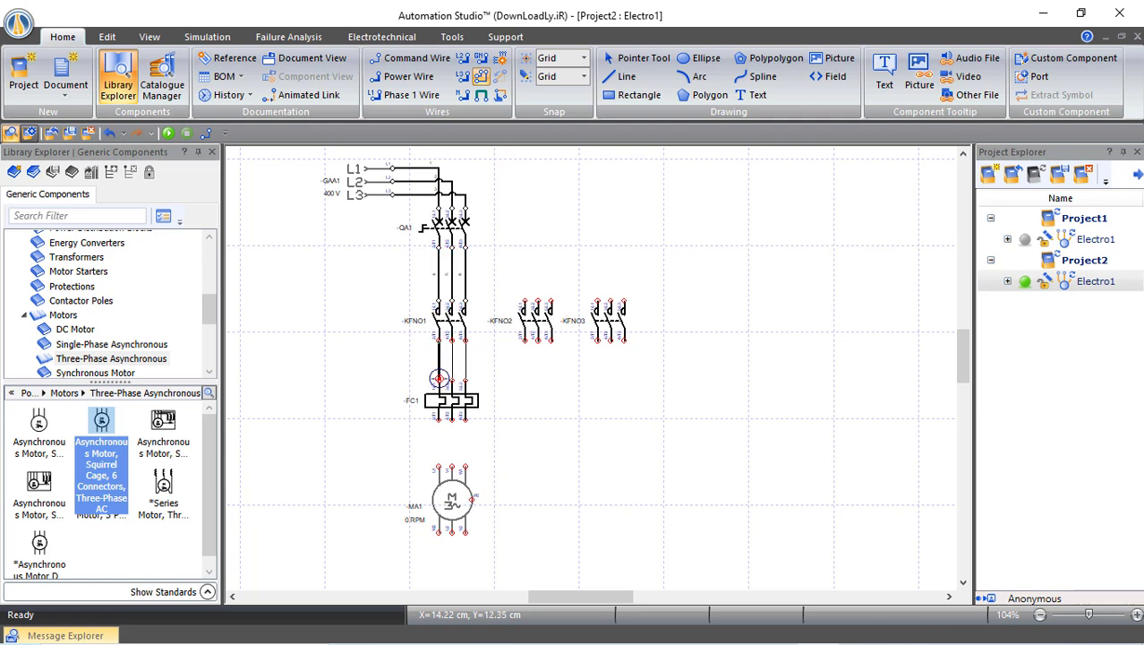
{"action": "left_click", "coordinate": [438, 378]}
{"action": "left_click", "coordinate": [438, 421]}
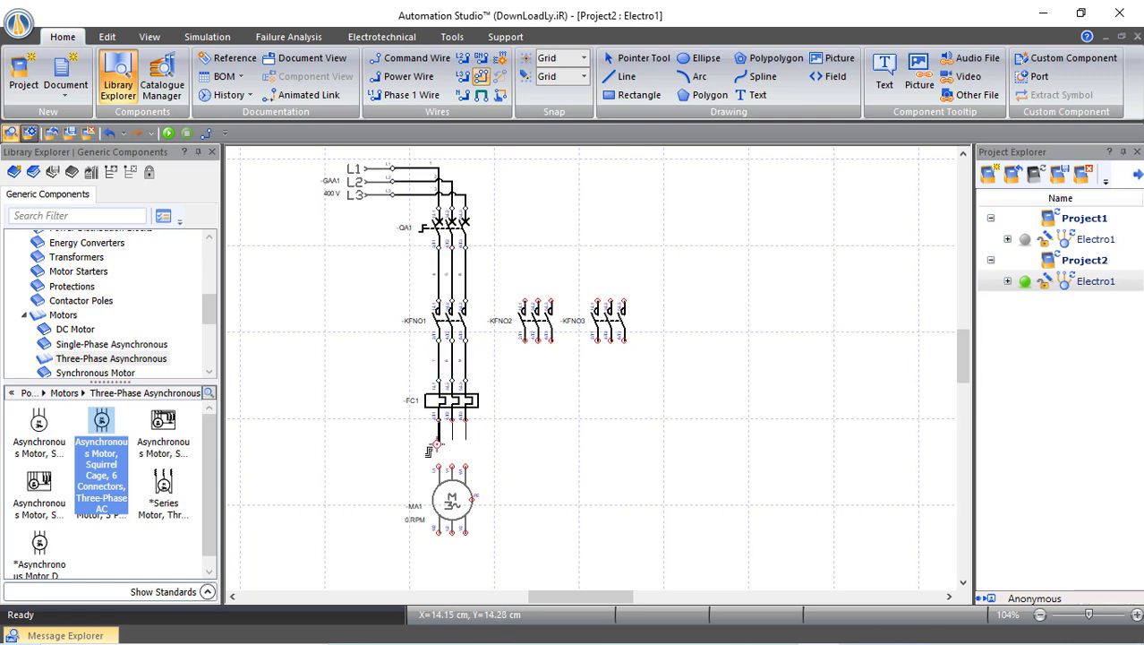
{"action": "left_click", "coordinate": [439, 467]}
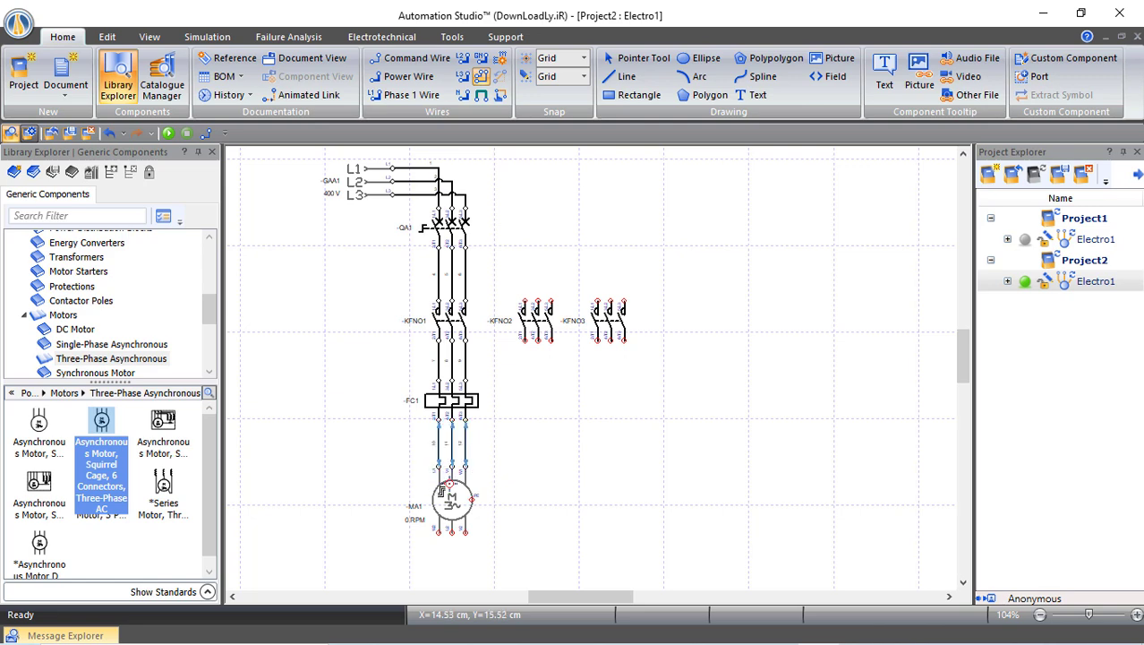
{"action": "scroll", "coordinate": [444, 491], "scroll_direction": "up", "scroll_amount": 5}
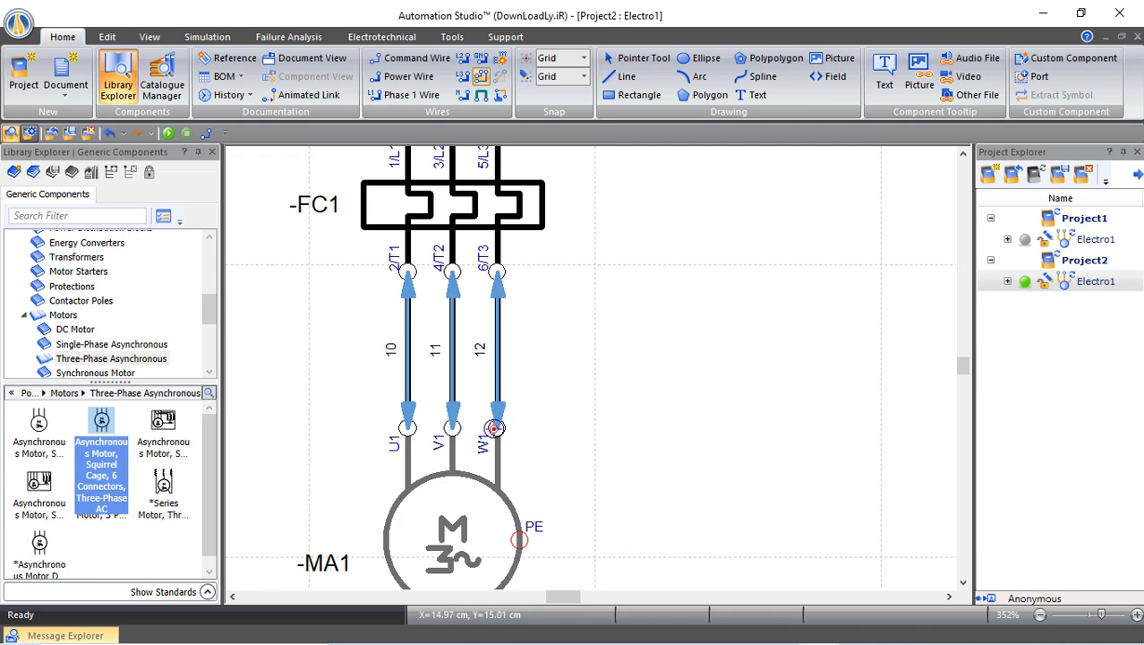
{"action": "scroll", "coordinate": [494, 428], "scroll_direction": "down", "scroll_amount": 3}
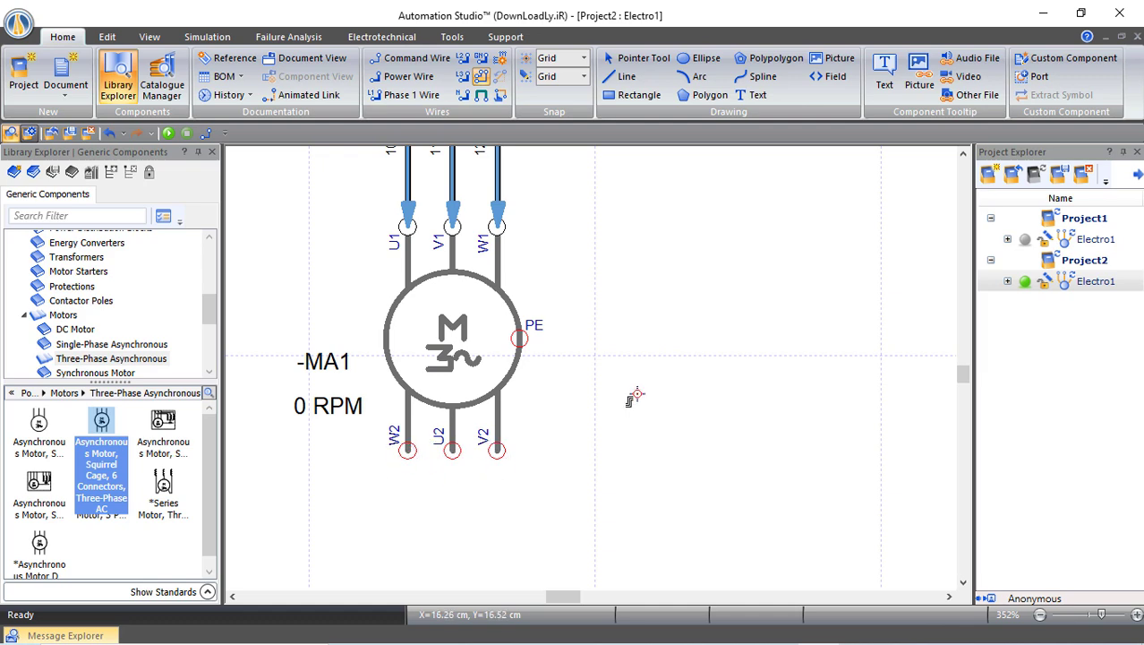
{"action": "scroll", "coordinate": [626, 335], "scroll_direction": "up", "scroll_amount": 1}
{"action": "scroll", "coordinate": [624, 315], "scroll_direction": "down", "scroll_amount": 5}
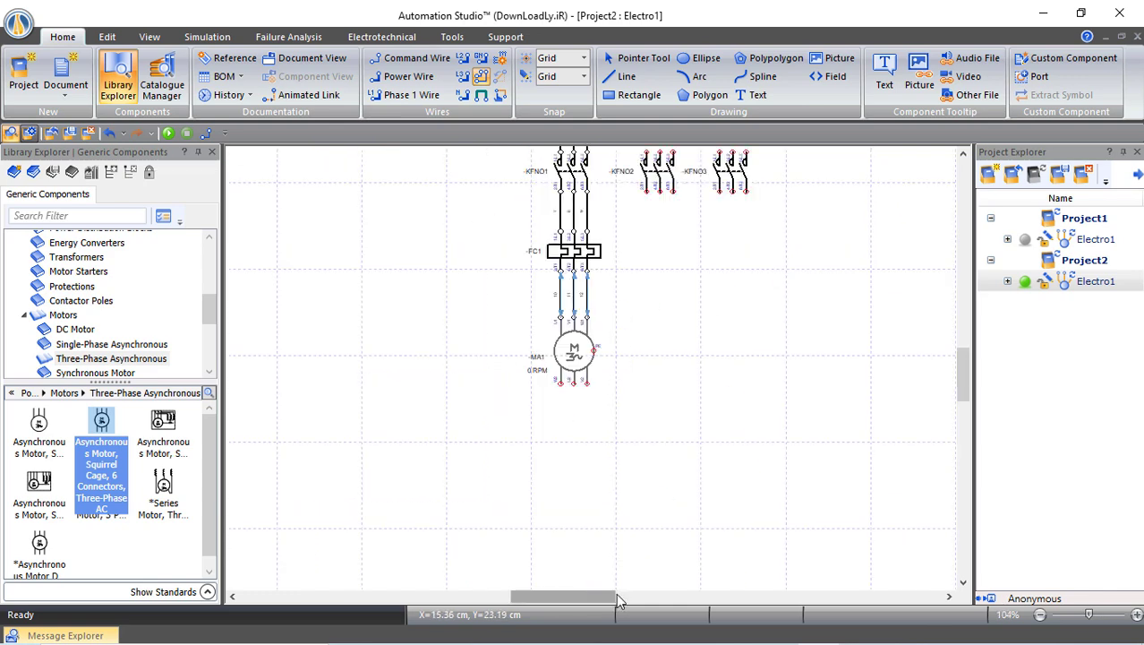
Wire KFNO3's three lower terminals to motor MA1's W2, U2, V2 terminals
{"action": "mouse_move", "coordinate": [598, 593]}
{"action": "left_mouse_down"}
{"action": "mouse_move", "coordinate": [642, 593]}
{"action": "mouse_move", "coordinate": [578, 602]}
{"action": "left_mouse_up"}
{"action": "scroll", "coordinate": [413, 378], "scroll_direction": "up", "scroll_amount": 3}
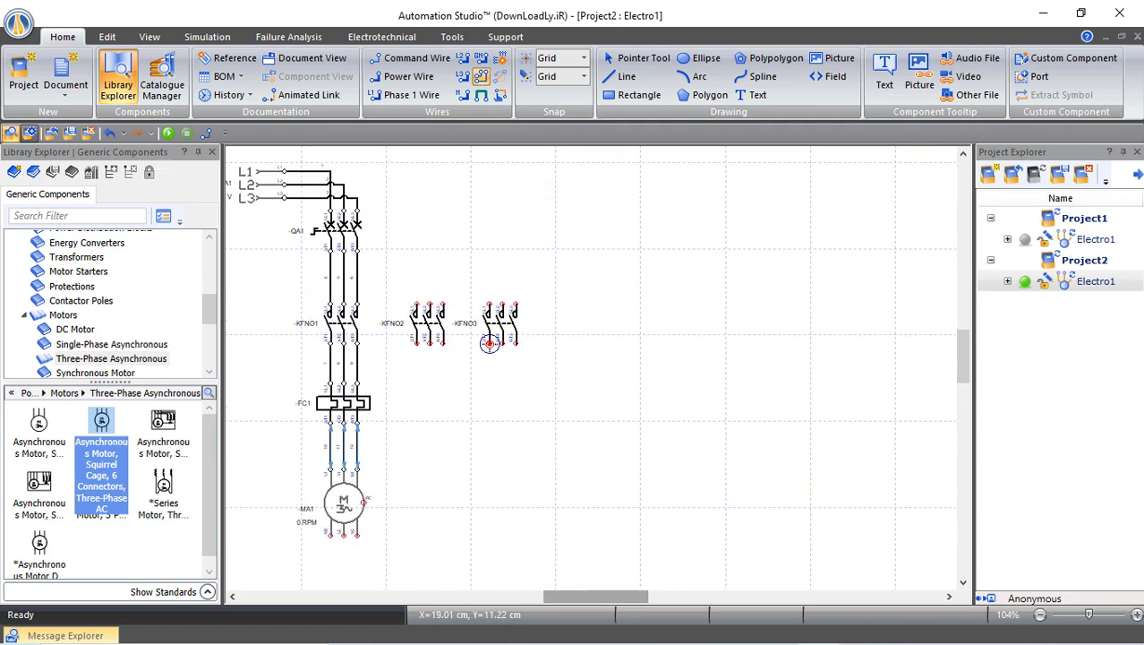
{"action": "mouse_move", "coordinate": [490, 344]}
{"action": "left_mouse_down"}
{"action": "mouse_move", "coordinate": [489, 528]}
{"action": "mouse_move", "coordinate": [394, 557]}
{"action": "mouse_move", "coordinate": [338, 555]}
{"action": "mouse_move", "coordinate": [332, 534]}
{"action": "left_mouse_up"}
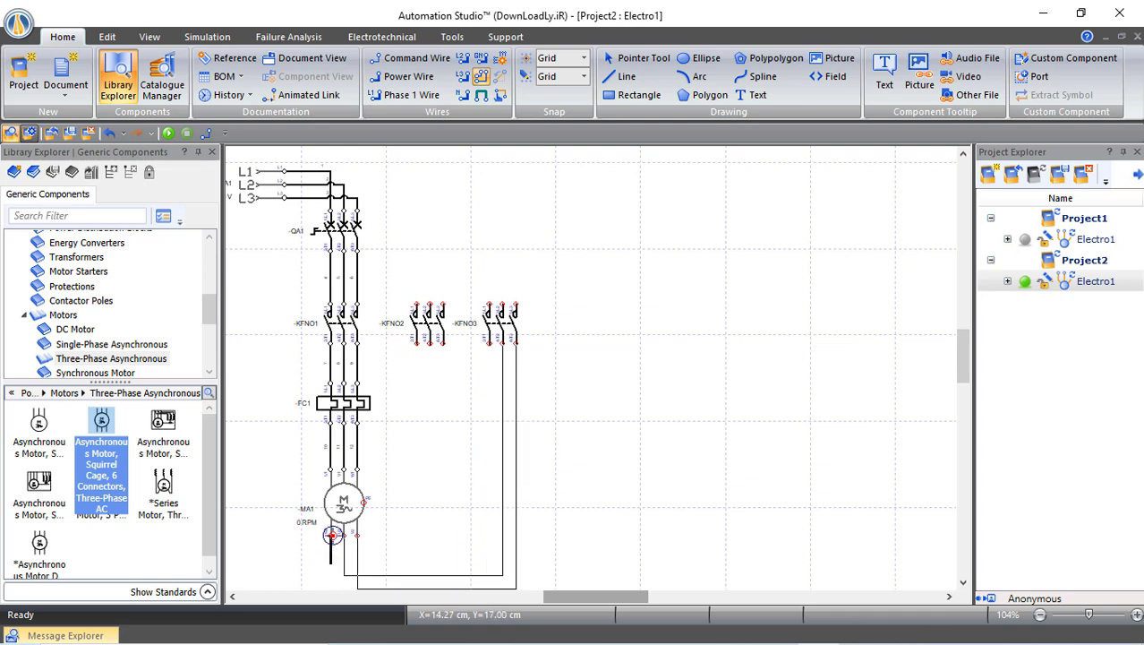
{"action": "left_click", "coordinate": [439, 459]}
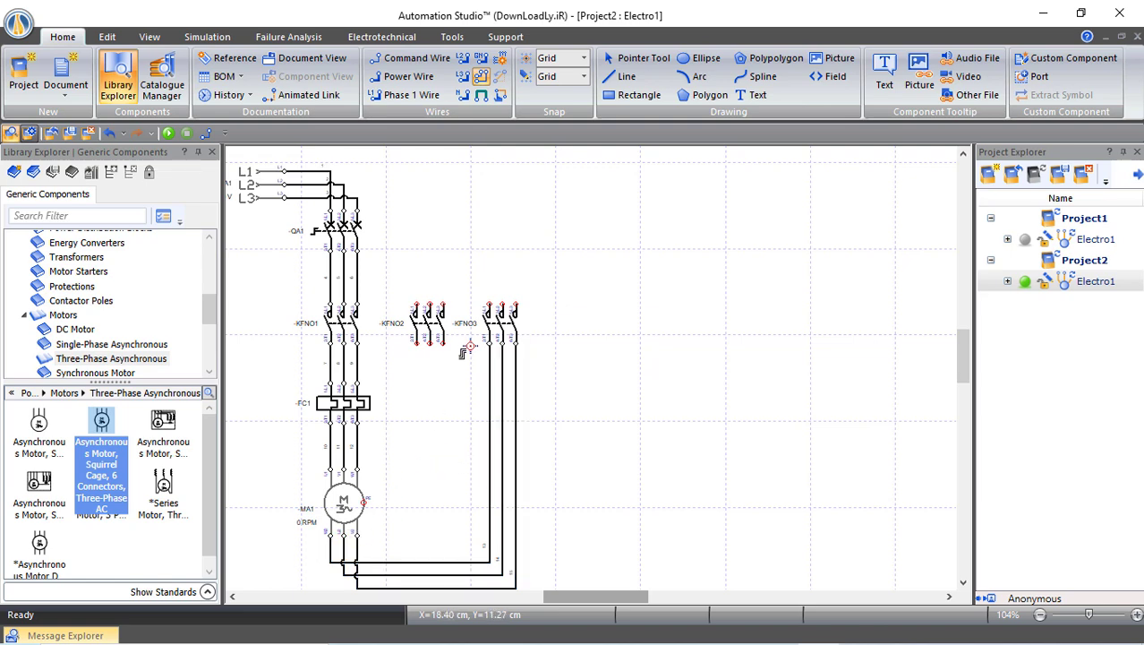
Begin a single power wire at KFNO3's first top terminal
{"action": "scroll", "coordinate": [552, 278], "scroll_direction": "up", "scroll_amount": 3}
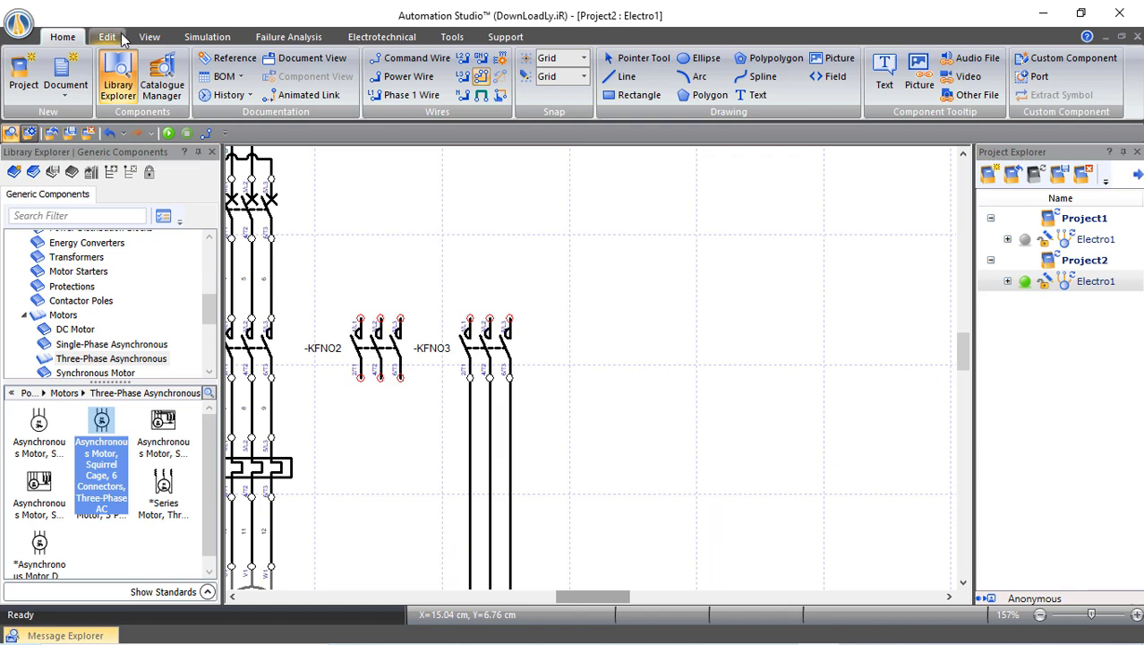
{"action": "left_click", "coordinate": [419, 77]}
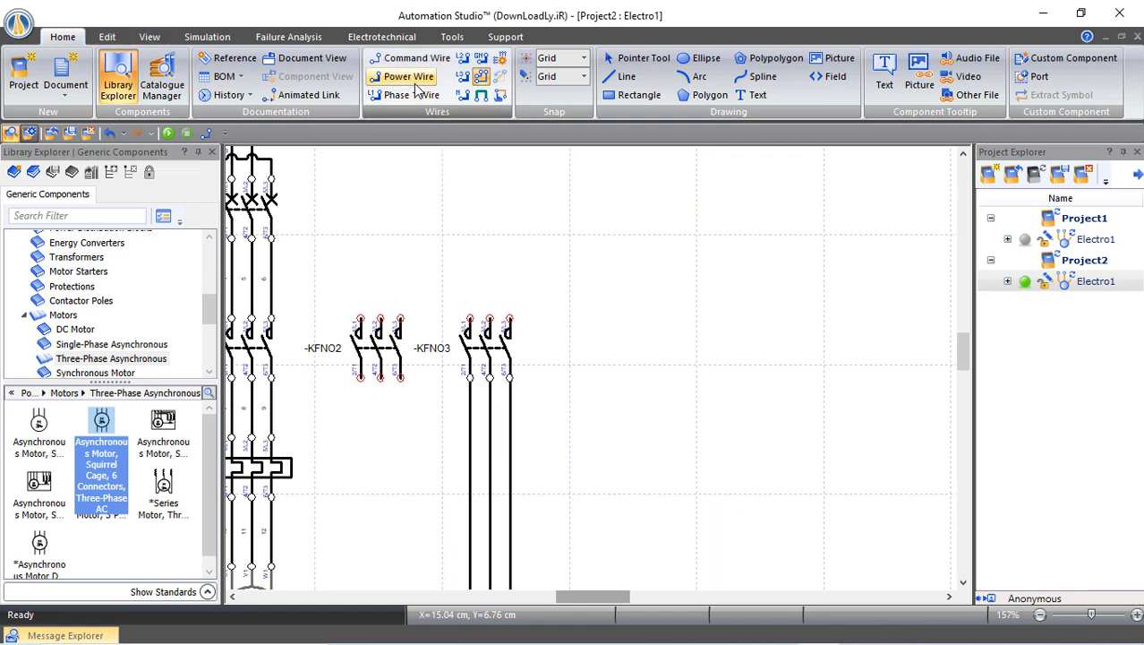
{"action": "left_click", "coordinate": [470, 319]}
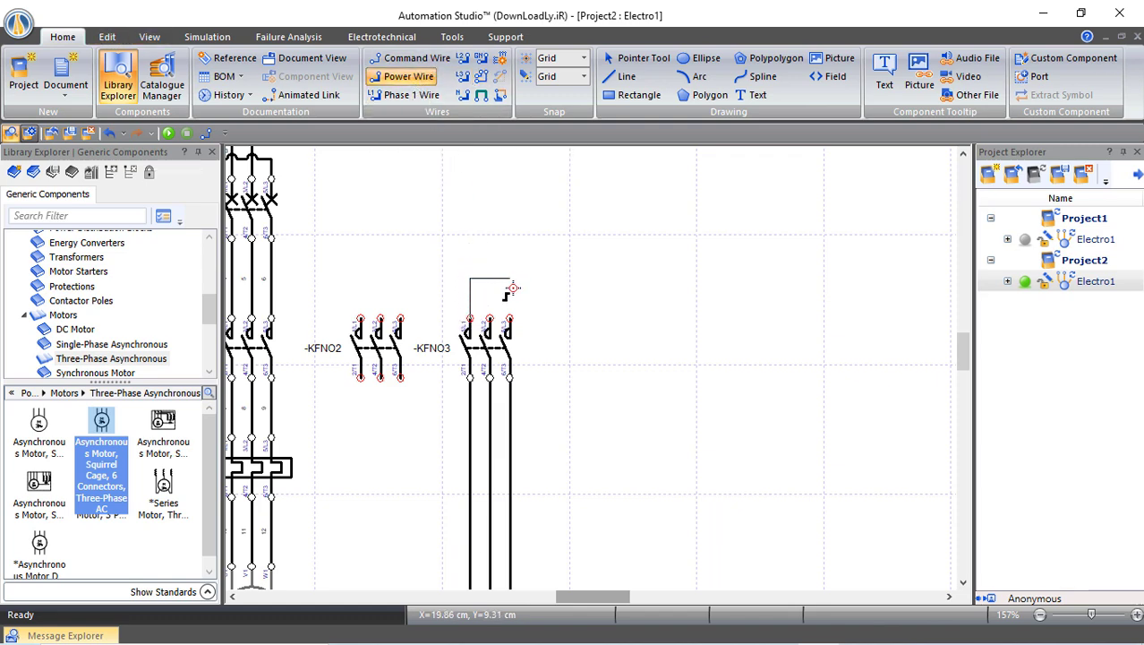
Bridge KFNO3's top terminals 1, 3 and 5 with wire 16 to form the star point
{"action": "left_click", "coordinate": [507, 318]}
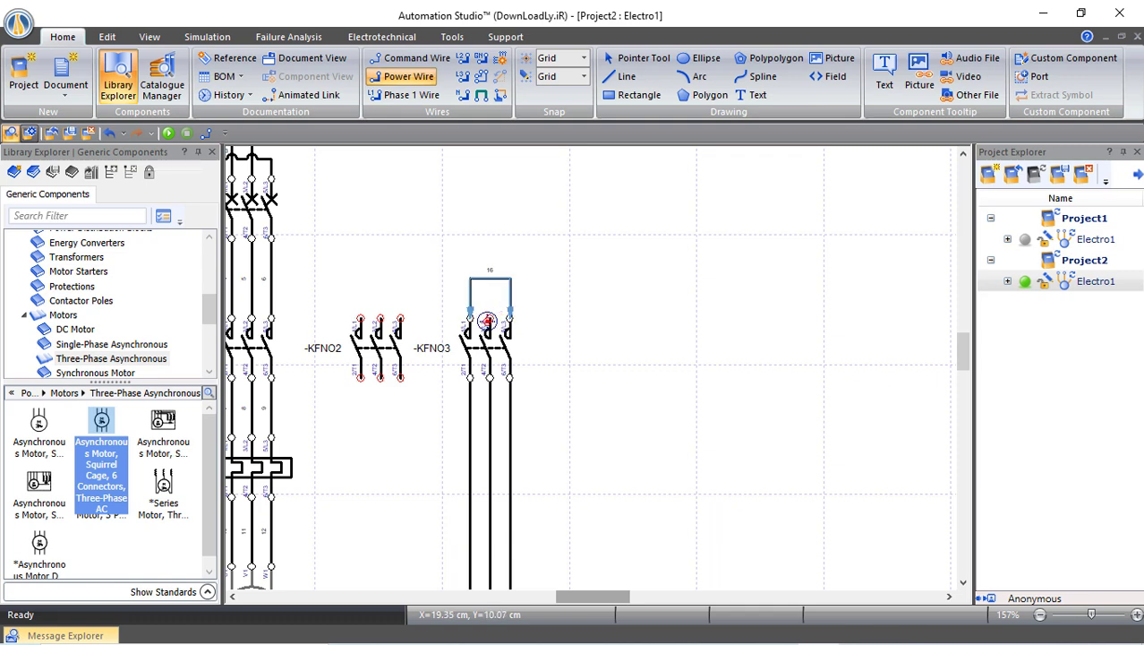
{"action": "left_click", "coordinate": [489, 279]}
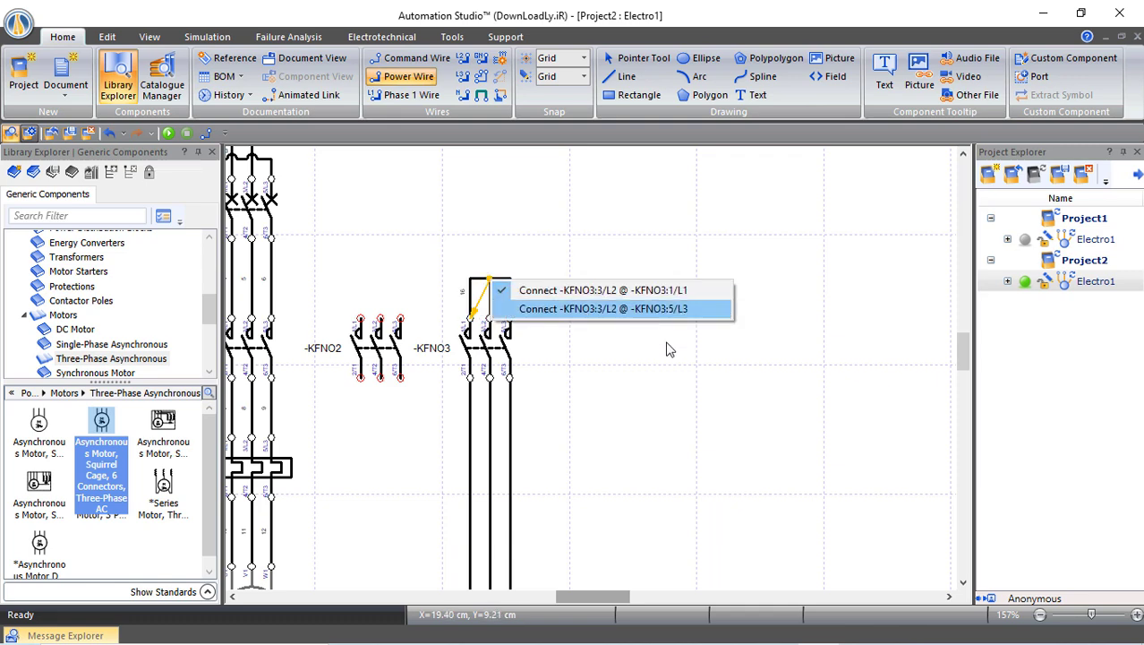
{"action": "left_click", "coordinate": [657, 397]}
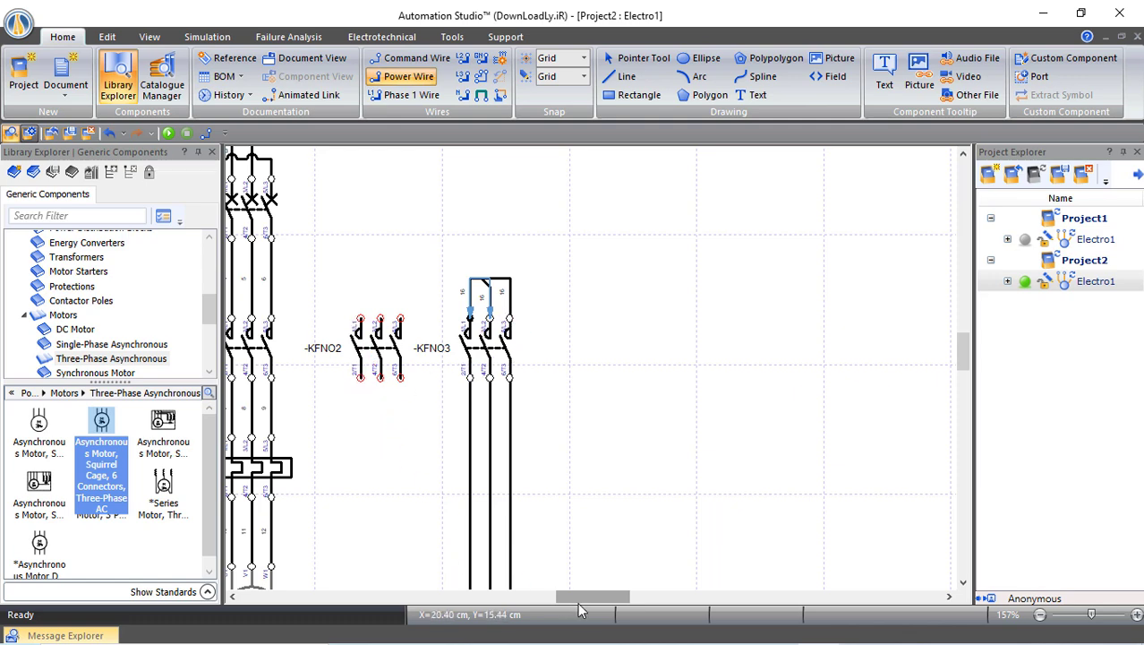
{"action": "left_click_drag", "start_coordinate": [578, 600], "coordinate": [571, 599]}
{"action": "left_click", "coordinate": [482, 77]}
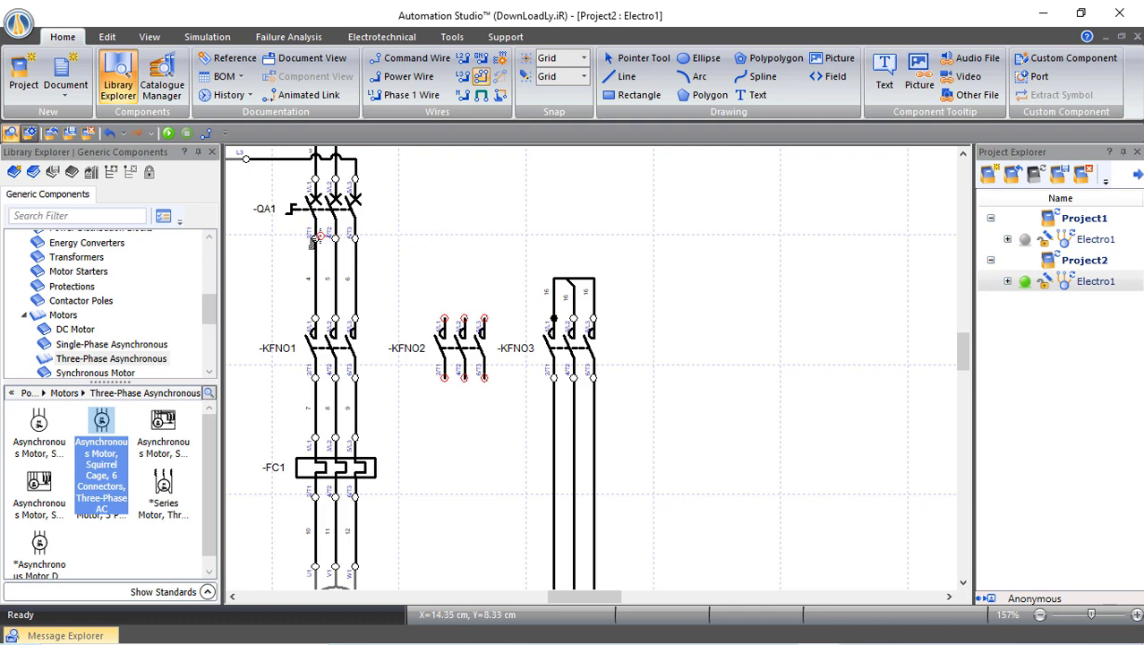
Run three-phase wires 4, 5, 6 from QA1's outputs to KFNO2's top terminals
{"action": "left_click", "coordinate": [321, 240]}
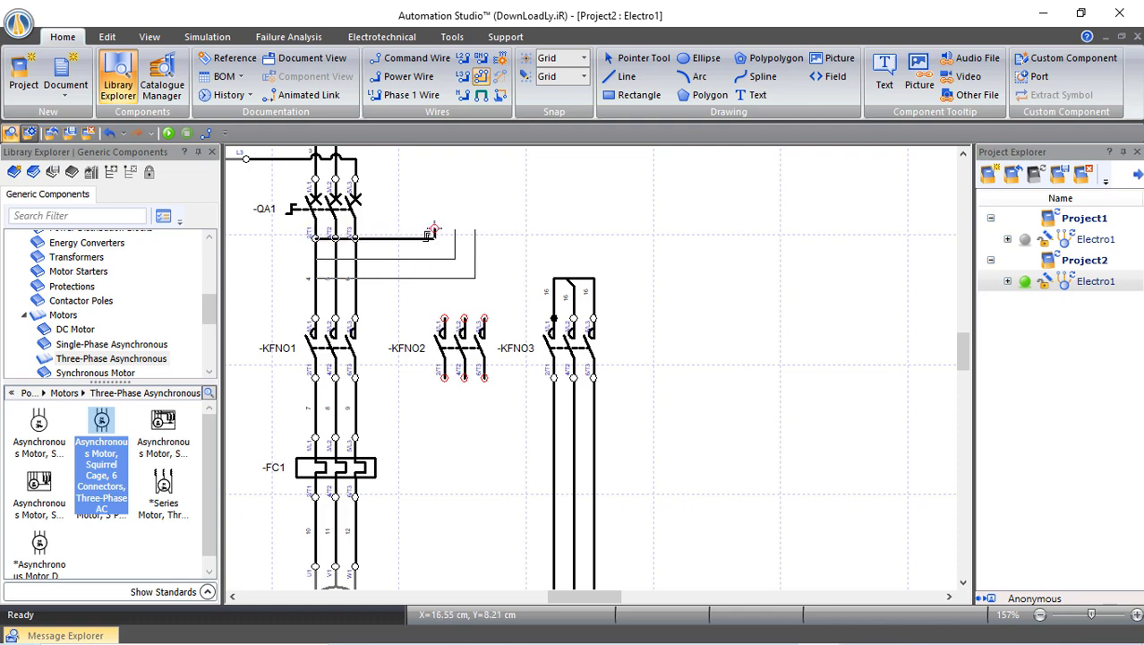
{"action": "left_click", "coordinate": [445, 318]}
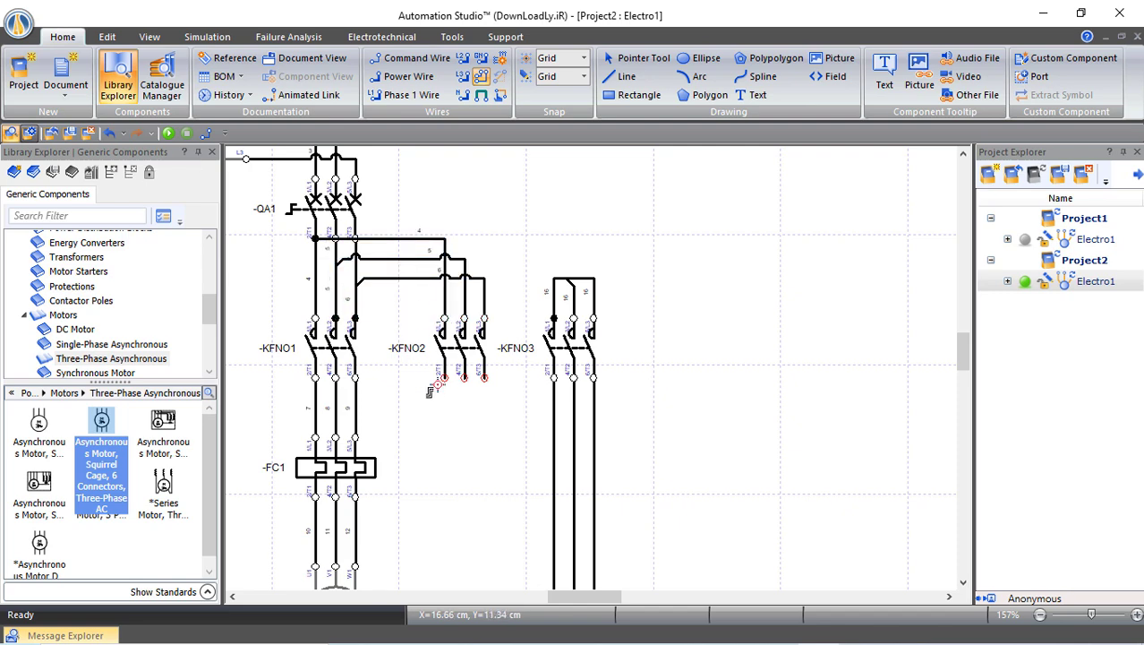
{"action": "scroll", "coordinate": [435, 387], "scroll_direction": "down", "scroll_amount": 3}
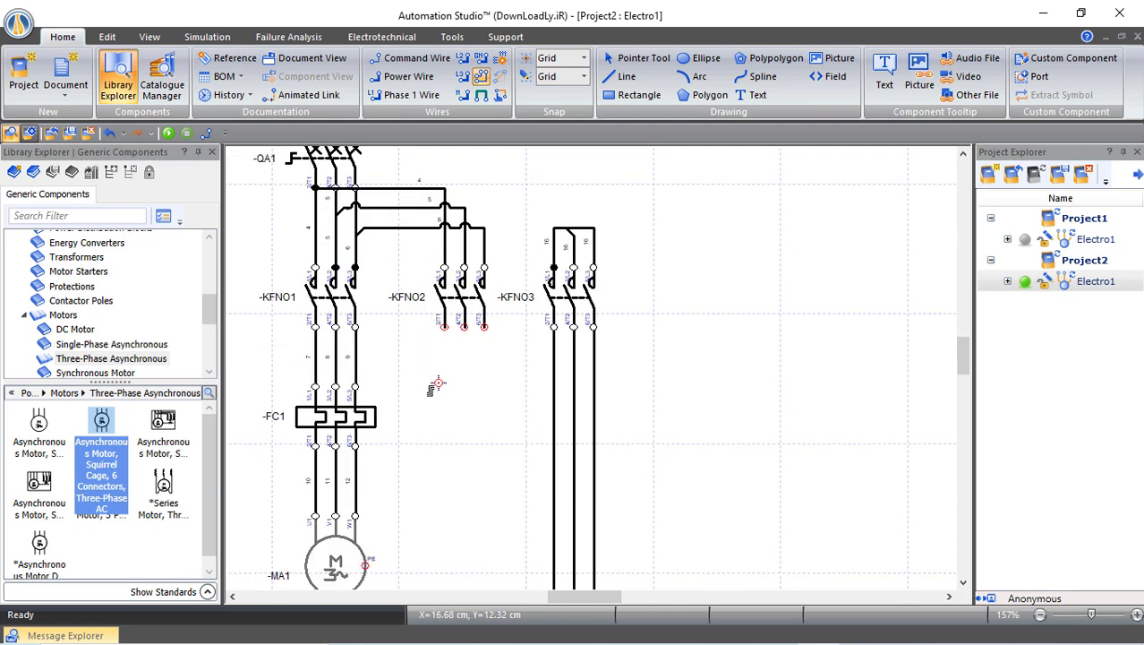
Join KFNO2's three lower terminals to motor lines 13, 14, 15 for the delta connection
{"action": "left_click", "coordinate": [463, 76]}
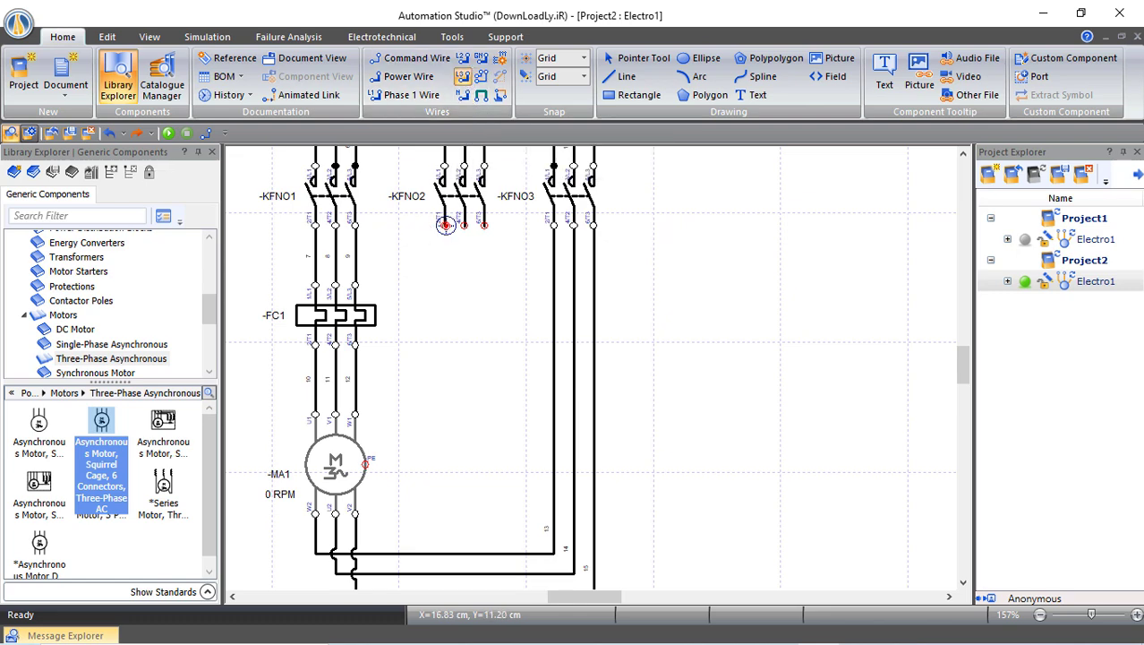
{"action": "left_click", "coordinate": [445, 225]}
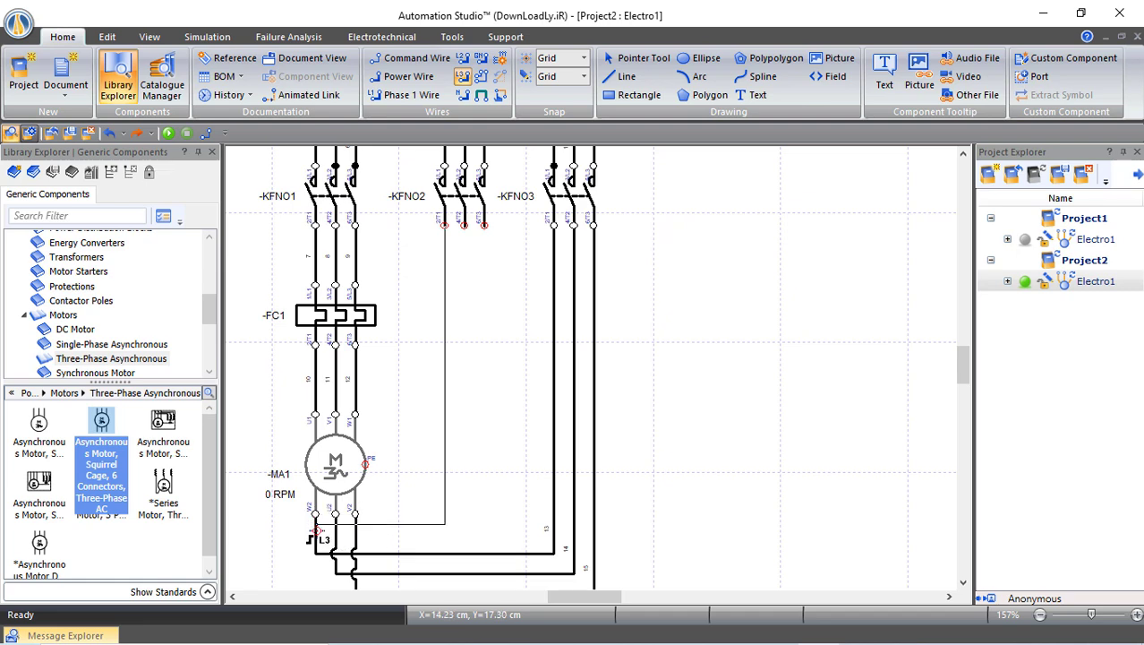
{"action": "left_click", "coordinate": [316, 534]}
{"action": "left_click", "coordinate": [385, 542]}
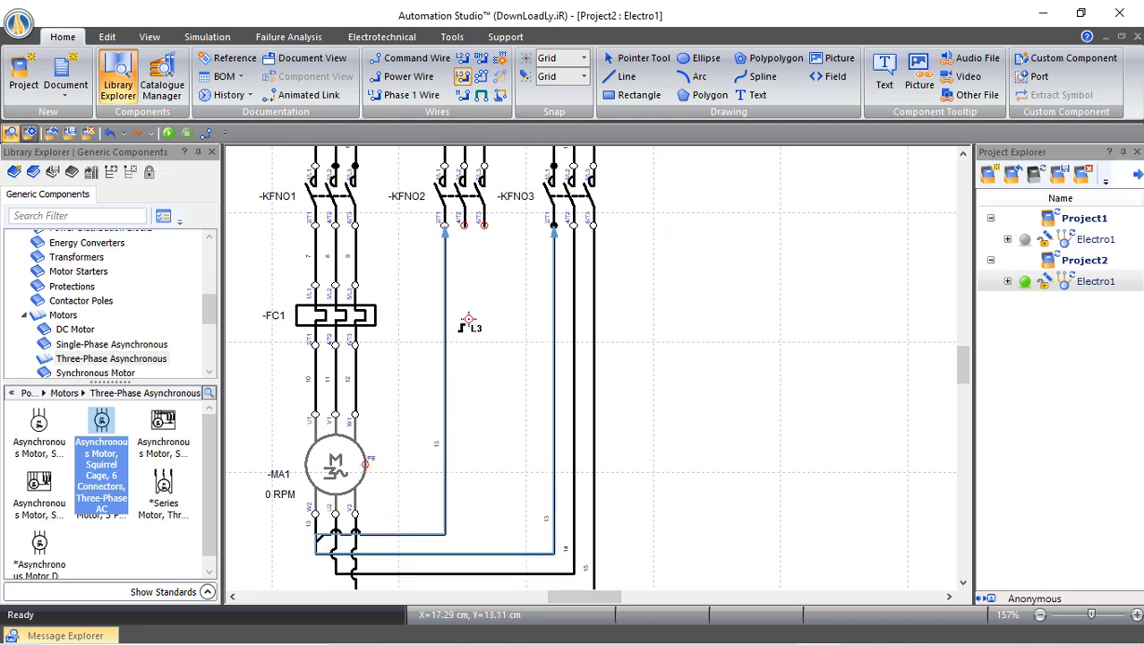
{"action": "left_click", "coordinate": [465, 225]}
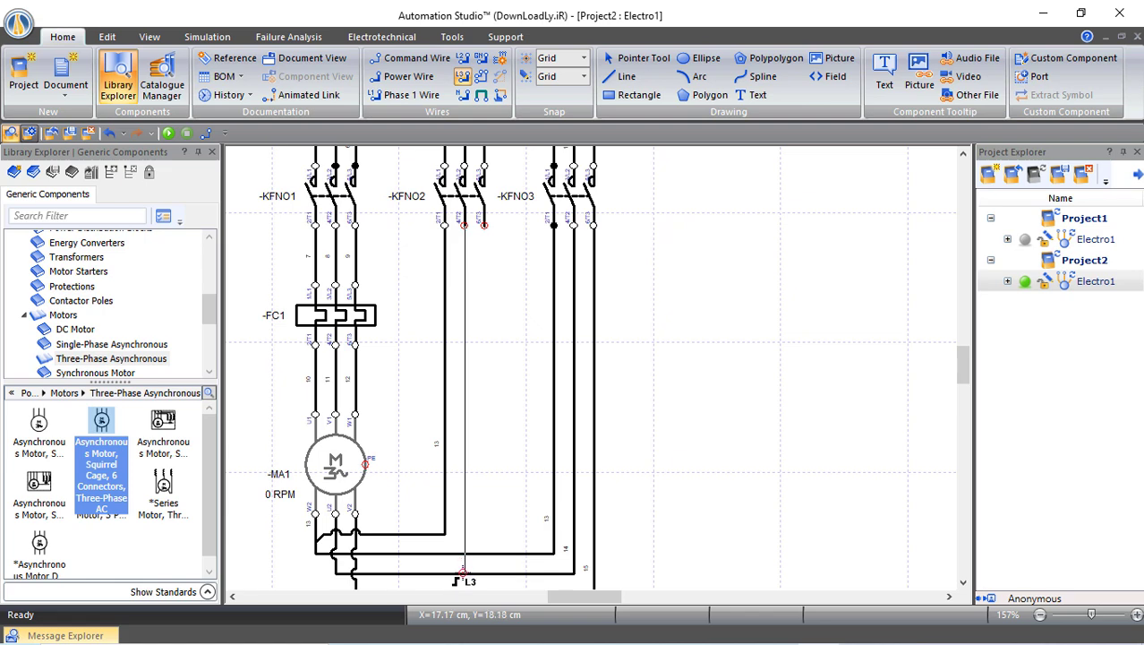
{"action": "left_click", "coordinate": [463, 571]}
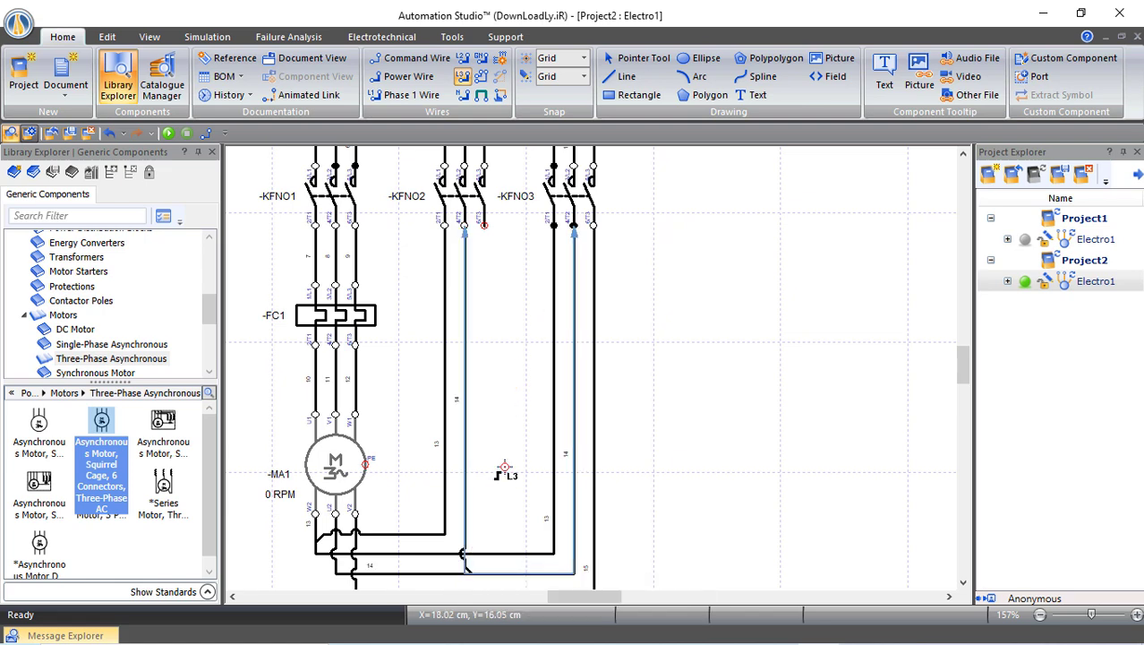
{"action": "left_click", "coordinate": [484, 225]}
{"action": "scroll", "coordinate": [531, 394], "scroll_direction": "down", "scroll_amount": 1}
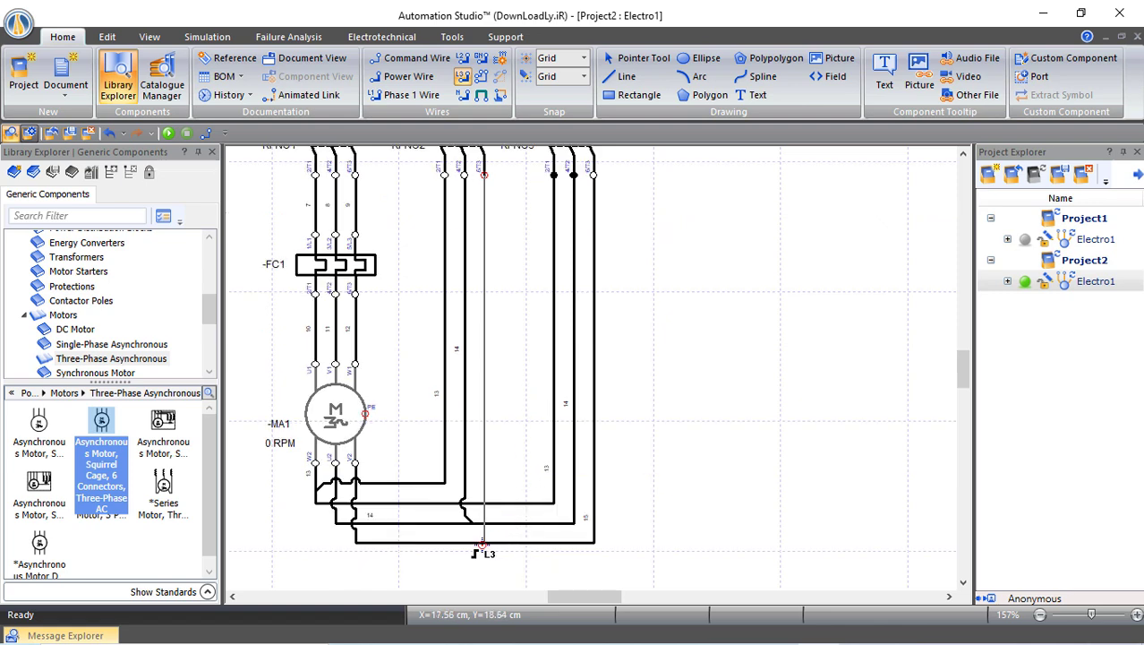
{"action": "left_click", "coordinate": [483, 542]}
{"action": "left_click", "coordinate": [494, 550]}
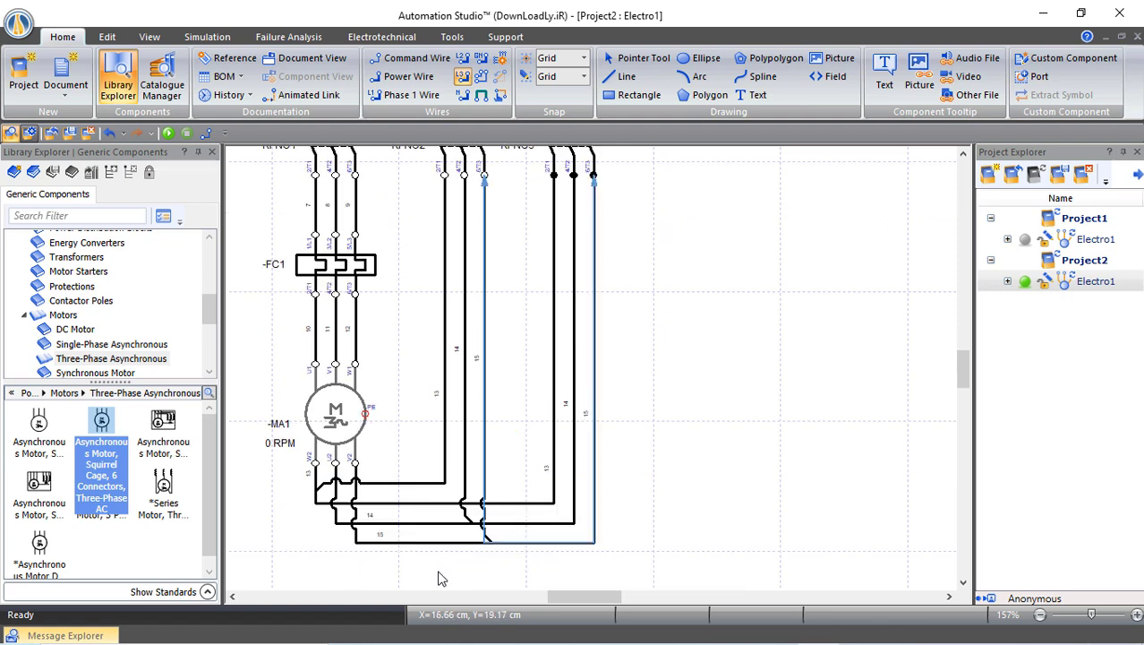
{"action": "left_click", "coordinate": [403, 567]}
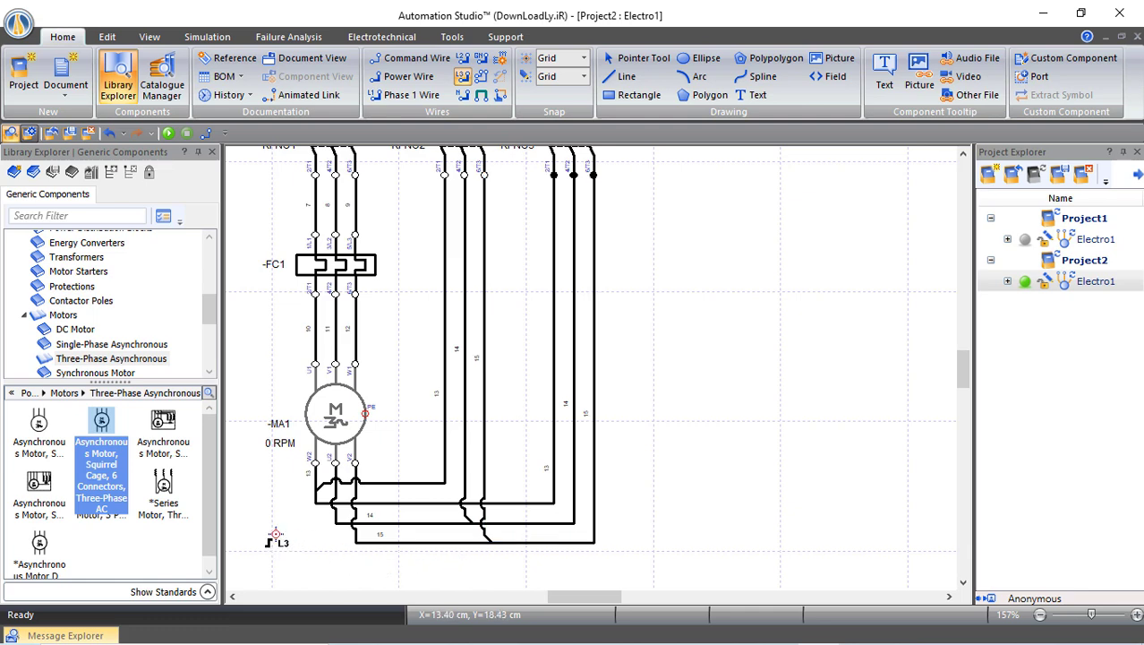
{"action": "scroll", "coordinate": [281, 530], "scroll_direction": "up", "scroll_amount": 1}
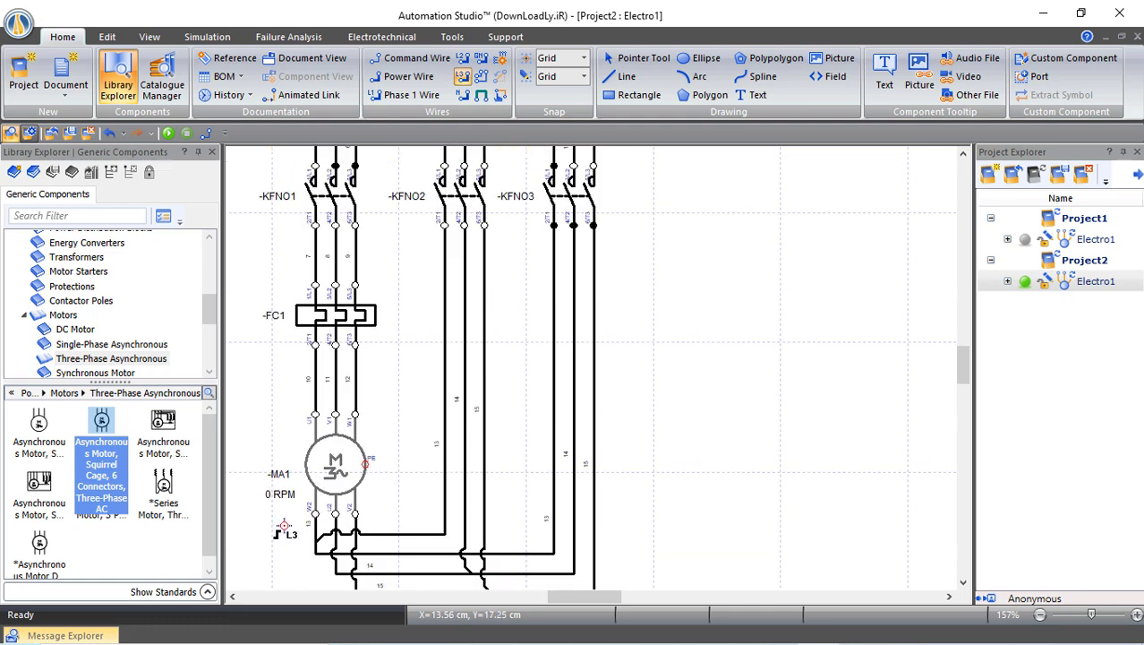
{"action": "scroll", "coordinate": [283, 529], "scroll_direction": "up", "scroll_amount": 1}
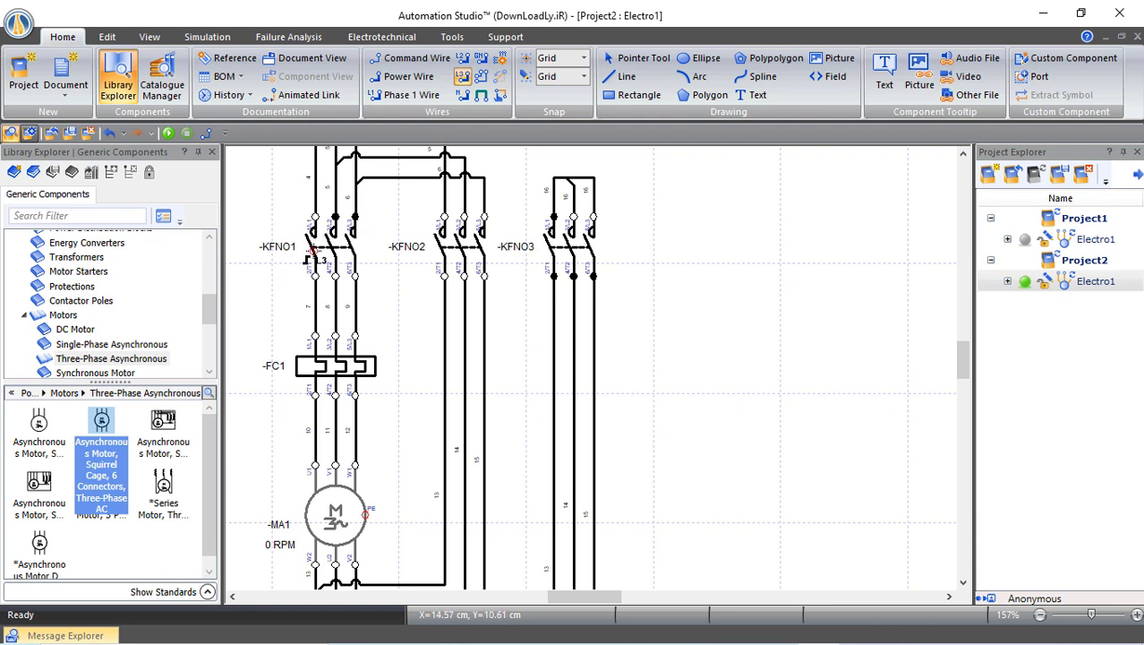
{"action": "scroll", "coordinate": [322, 303], "scroll_direction": "up", "scroll_amount": 2}
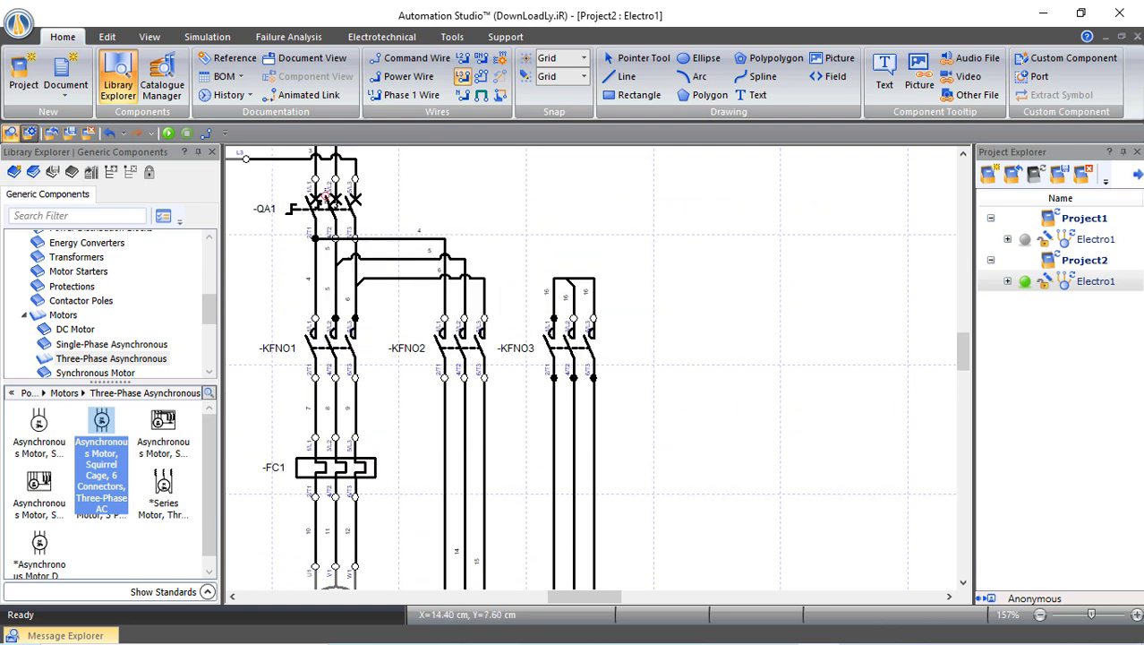
{"action": "scroll", "coordinate": [312, 475], "scroll_direction": "down", "scroll_amount": 2}
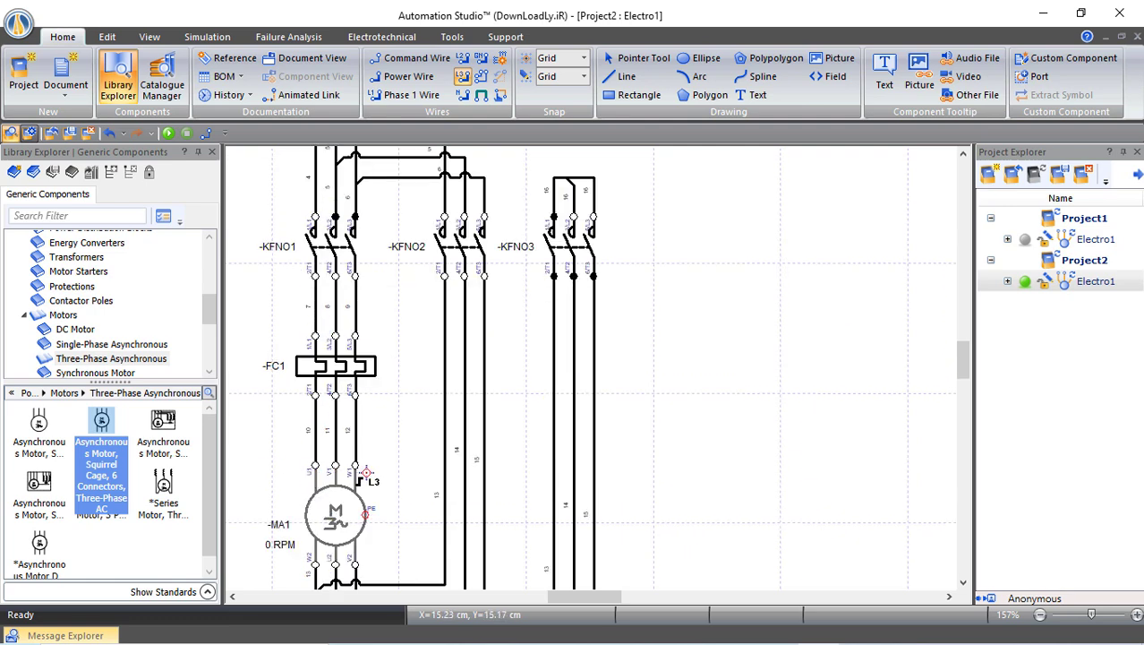
{"action": "scroll", "coordinate": [367, 475], "scroll_direction": "up", "scroll_amount": 1}
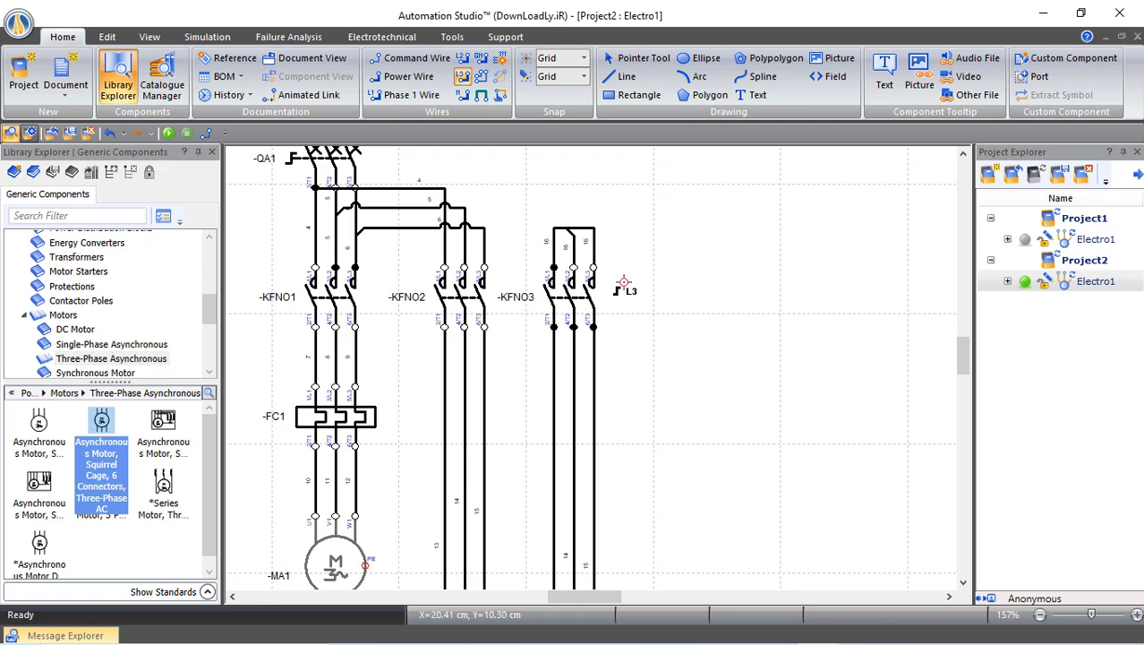
{"action": "scroll", "coordinate": [578, 327], "scroll_direction": "down", "scroll_amount": 2}
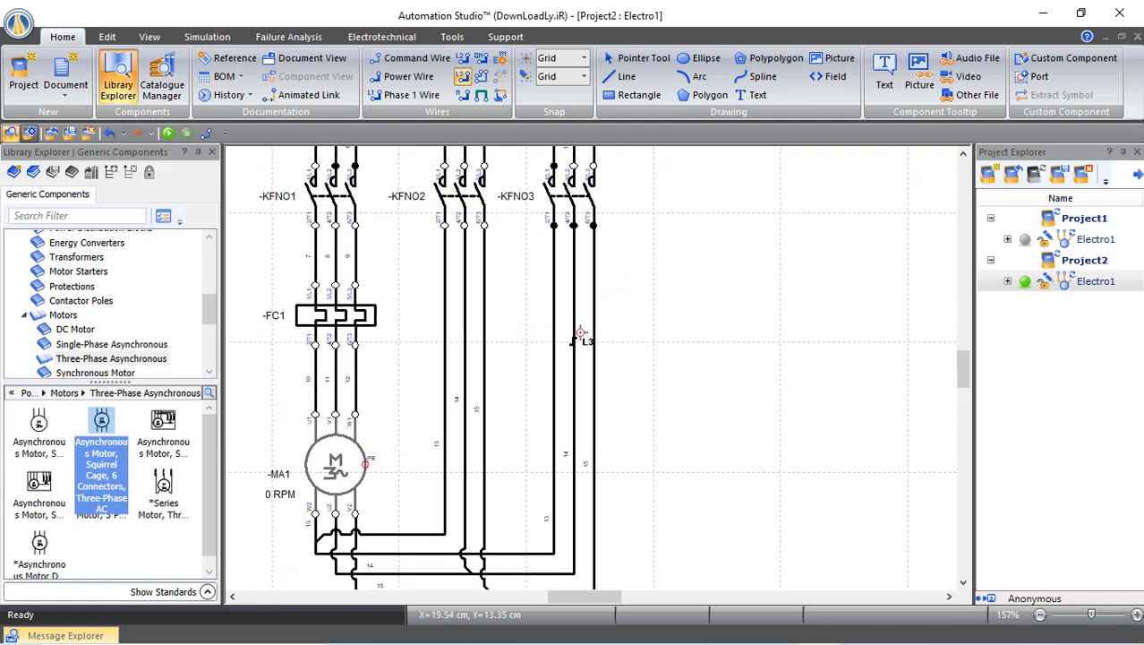
{"action": "scroll", "coordinate": [580, 333], "scroll_direction": "down", "scroll_amount": 1}
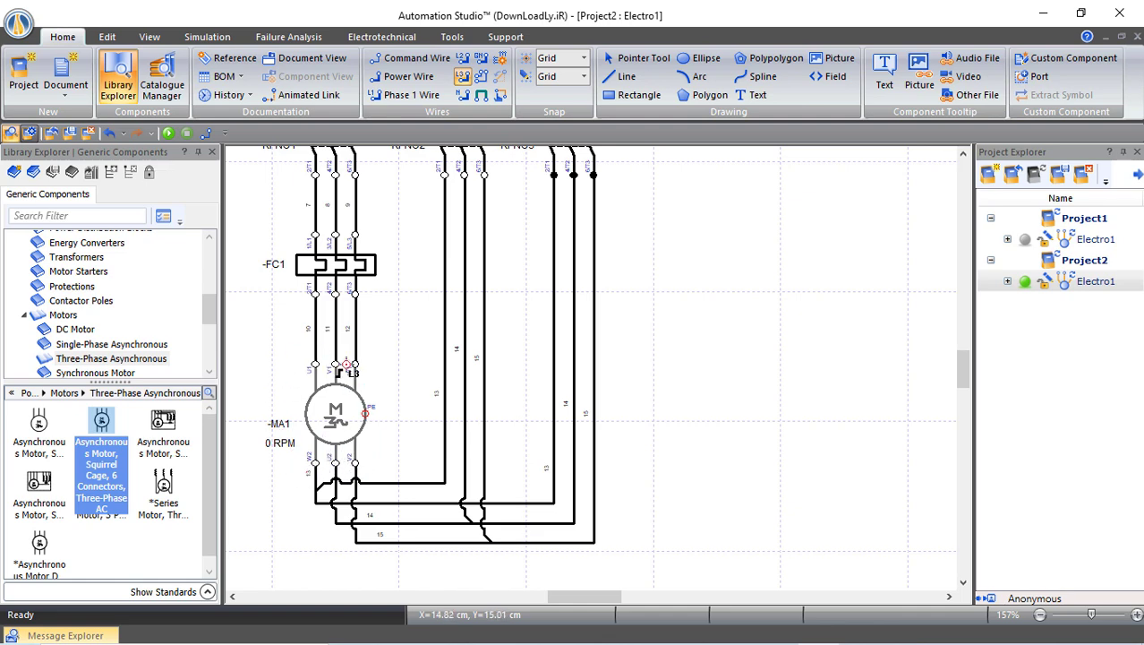
{"action": "scroll", "coordinate": [378, 402], "scroll_direction": "up", "scroll_amount": 1}
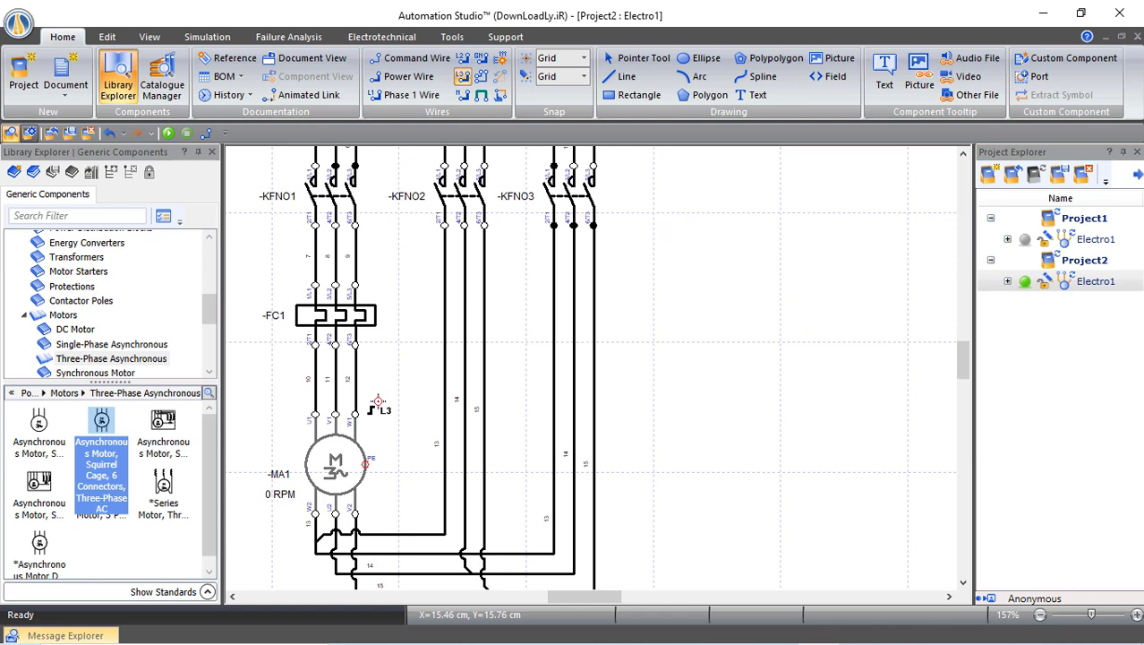
{"action": "scroll", "coordinate": [378, 402], "scroll_direction": "up", "scroll_amount": 1}
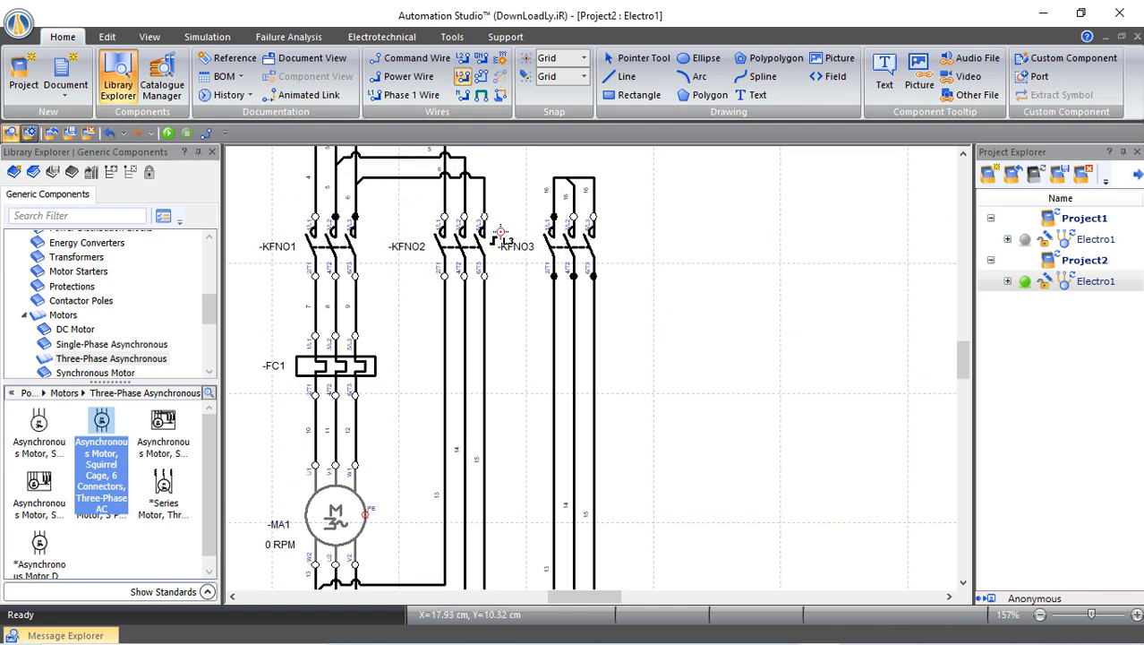
{"action": "scroll", "coordinate": [435, 224], "scroll_direction": "up", "scroll_amount": 1}
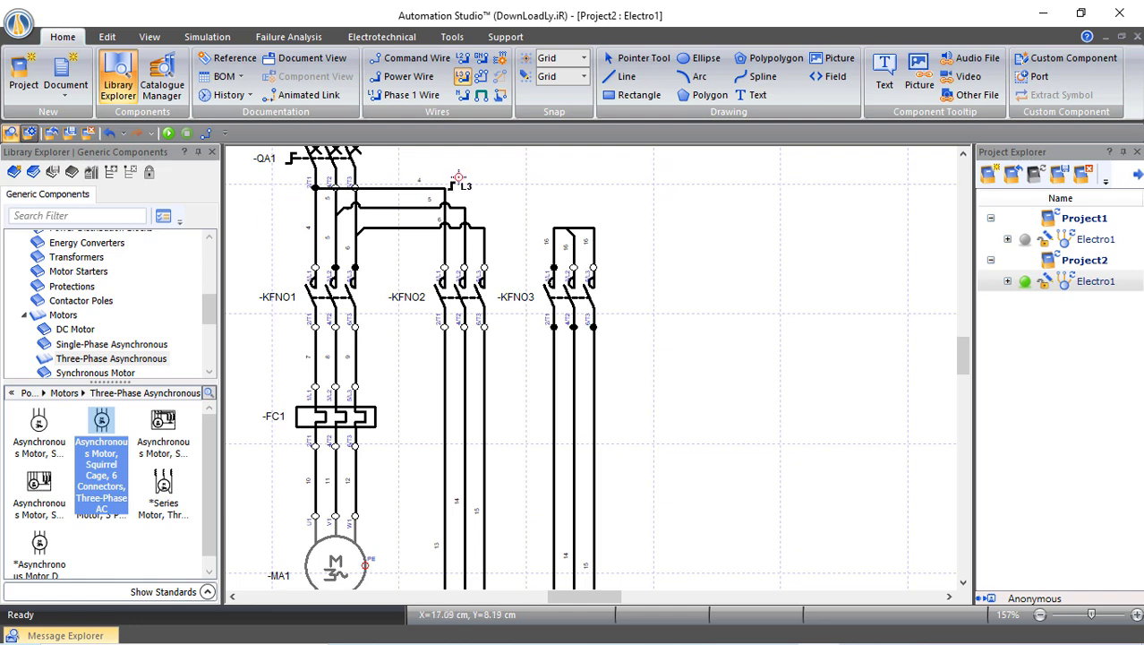
{"action": "scroll", "coordinate": [454, 367], "scroll_direction": "down", "scroll_amount": 4}
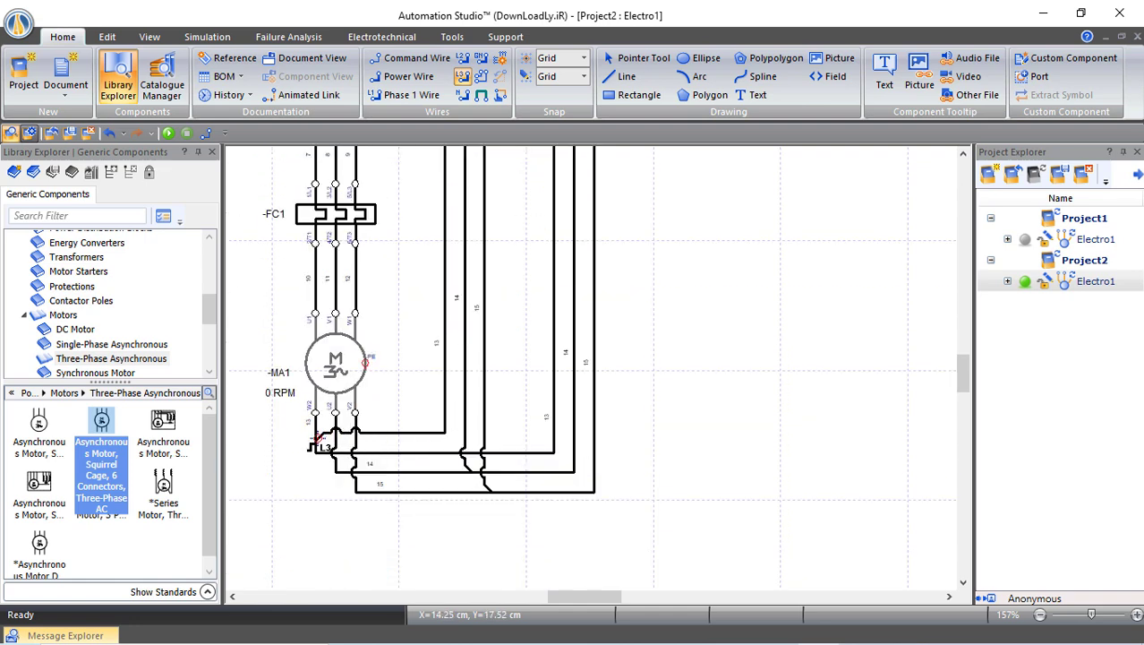
{"action": "scroll", "coordinate": [410, 398], "scroll_direction": "up", "scroll_amount": 4}
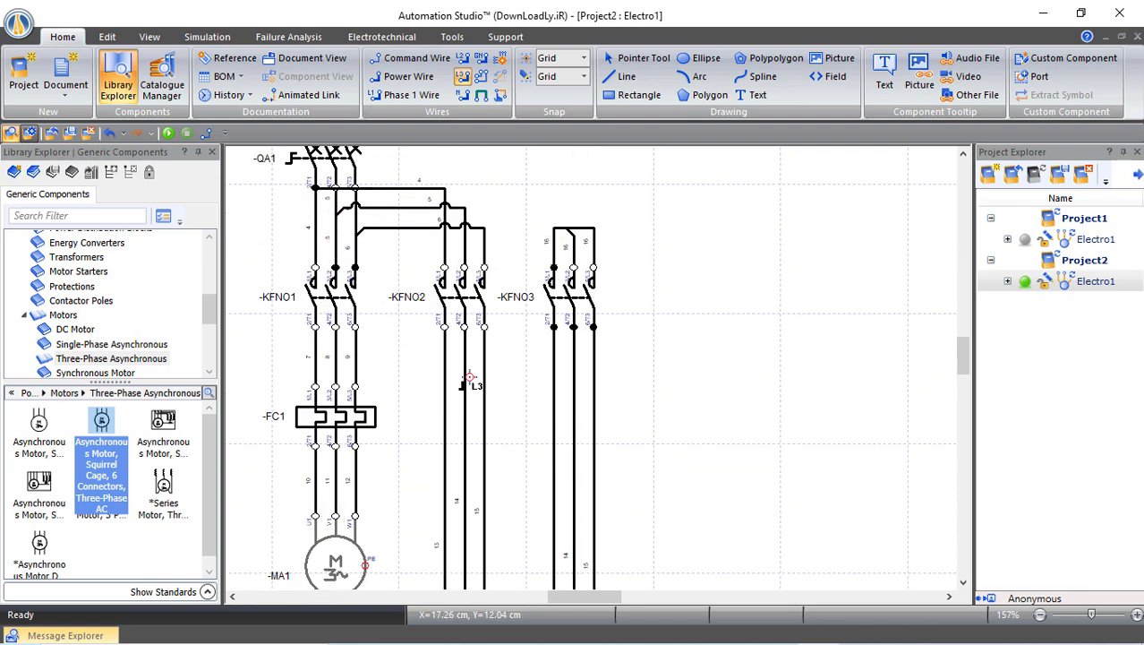
{"action": "scroll", "coordinate": [472, 413], "scroll_direction": "down", "scroll_amount": 5}
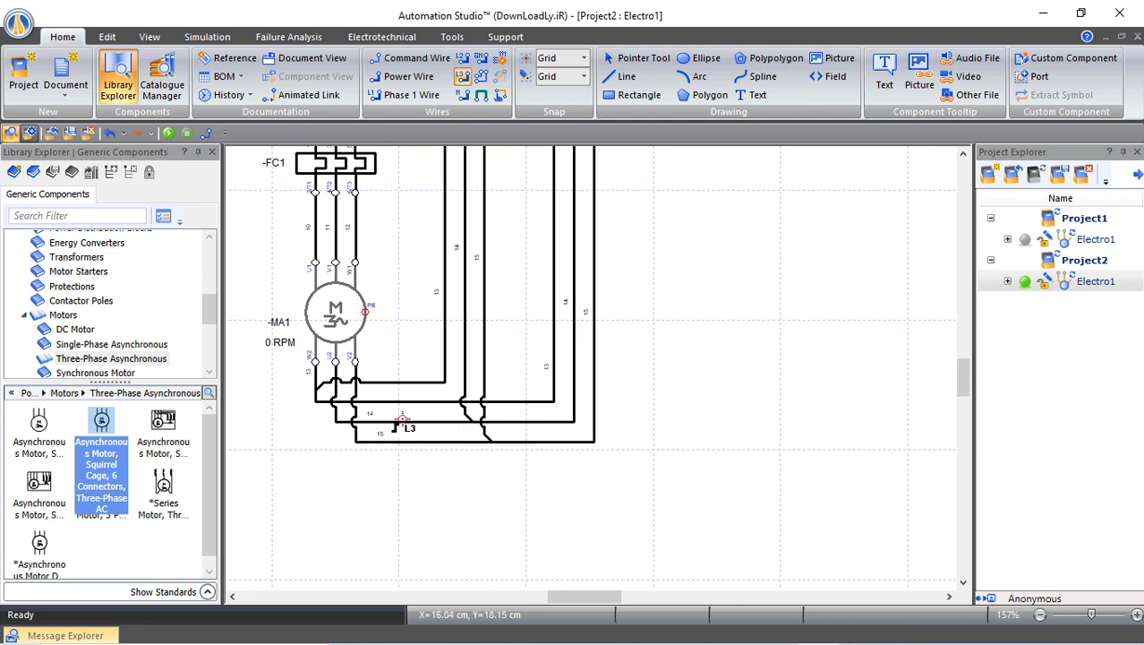
{"action": "scroll", "coordinate": [405, 356], "scroll_direction": "up", "scroll_amount": 2}
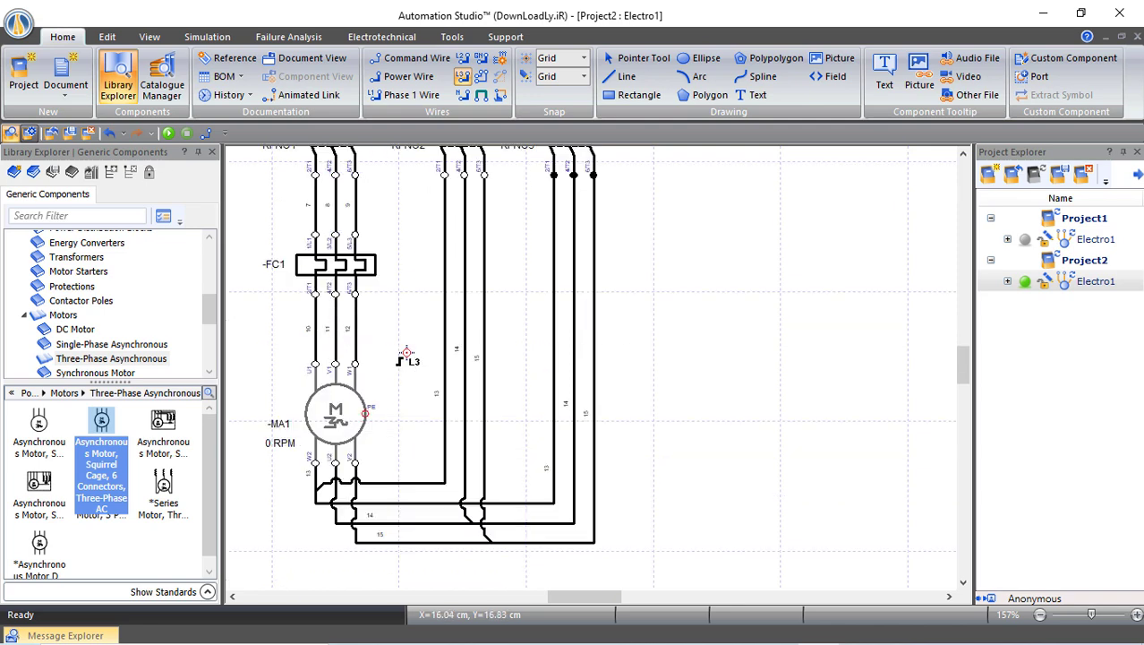
{"action": "scroll", "coordinate": [405, 356], "scroll_direction": "up", "scroll_amount": 3}
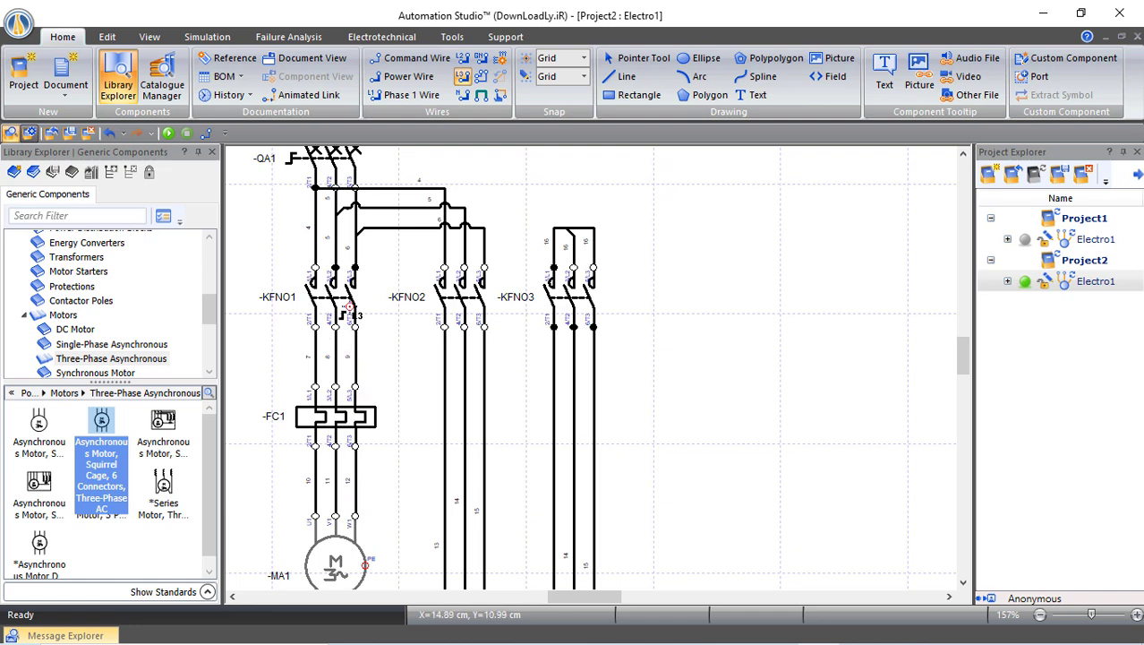
{"action": "scroll", "coordinate": [491, 323], "scroll_direction": "down", "scroll_amount": 5}
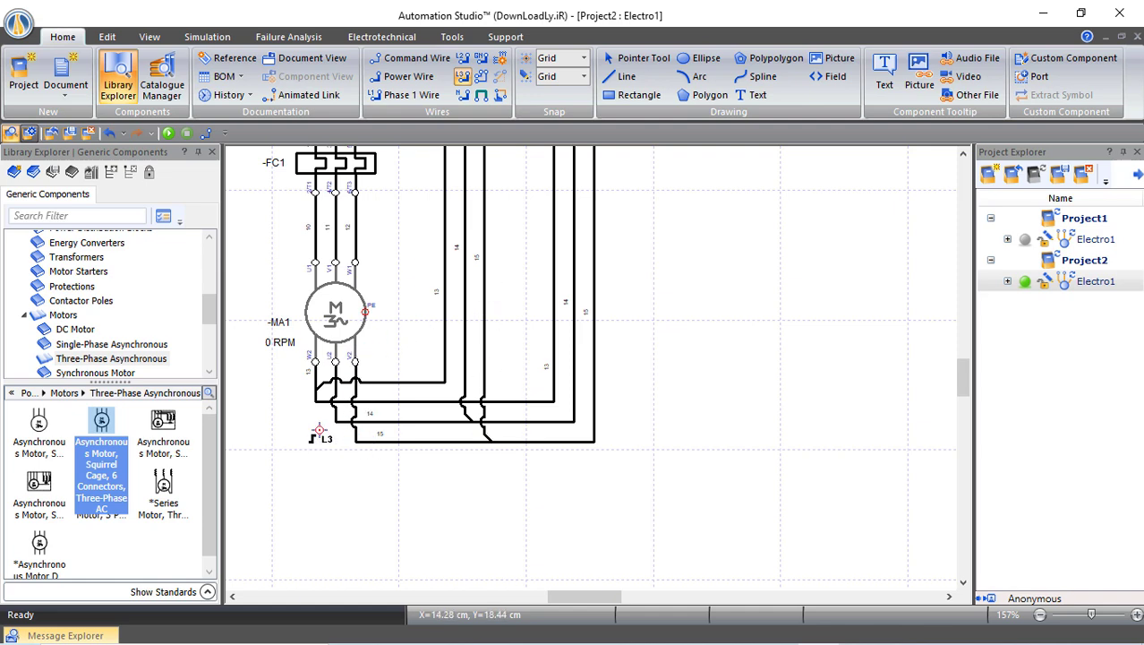
{"action": "scroll", "coordinate": [408, 319], "scroll_direction": "up", "scroll_amount": 2}
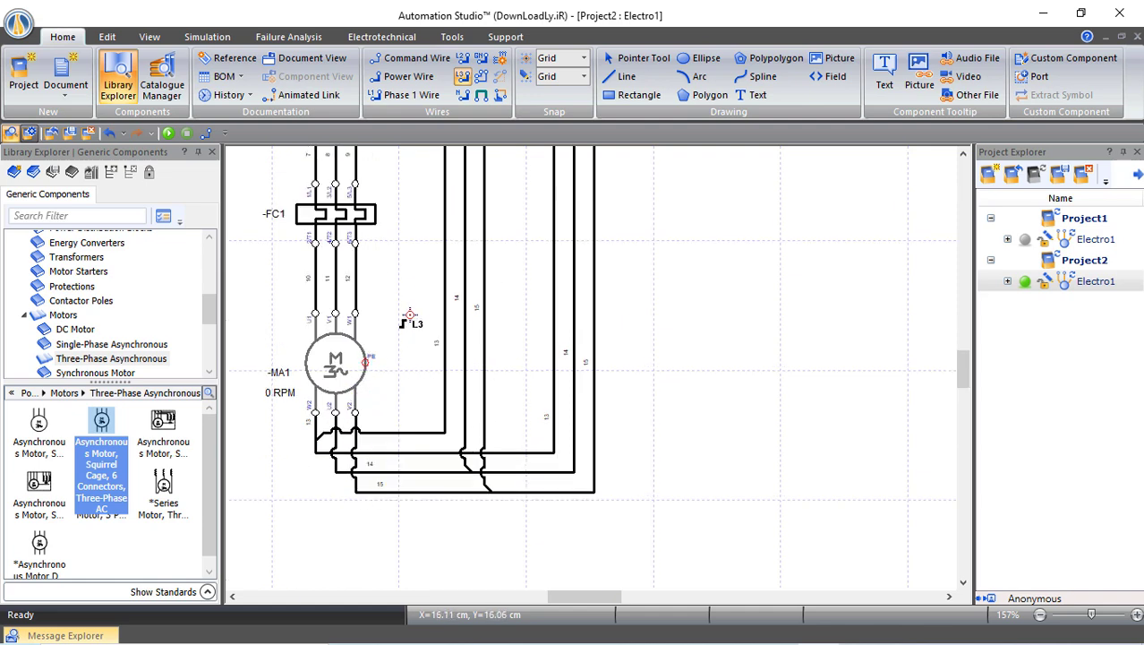
{"action": "scroll", "coordinate": [409, 315], "scroll_direction": "up", "scroll_amount": 7}
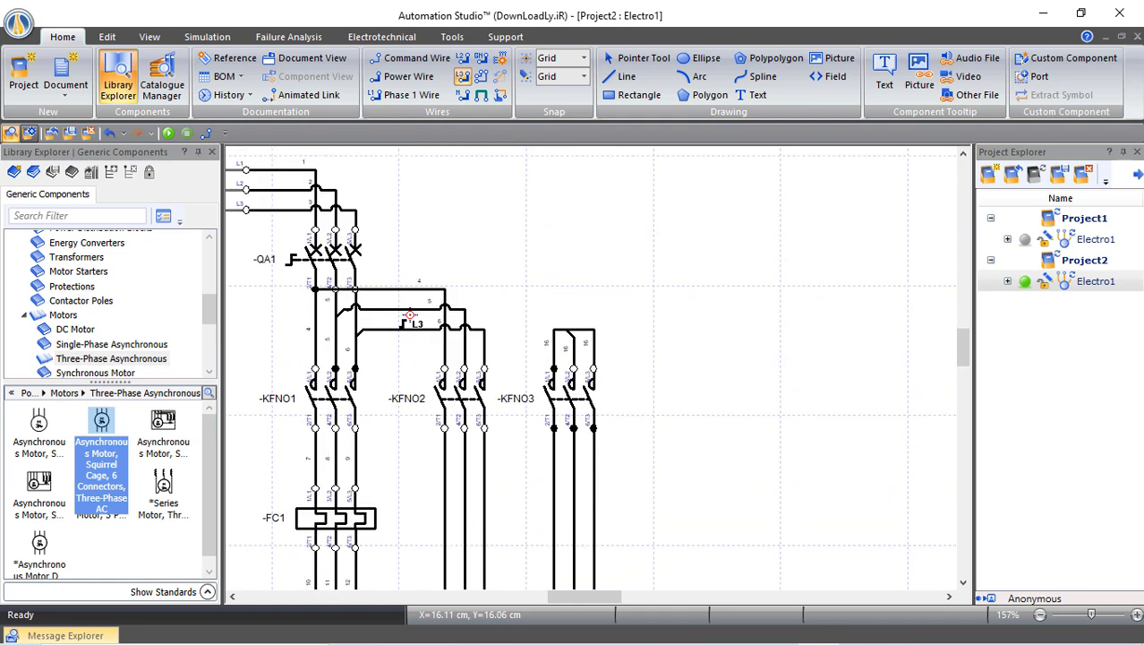
{"action": "scroll", "coordinate": [410, 315], "scroll_direction": "down", "scroll_amount": 3}
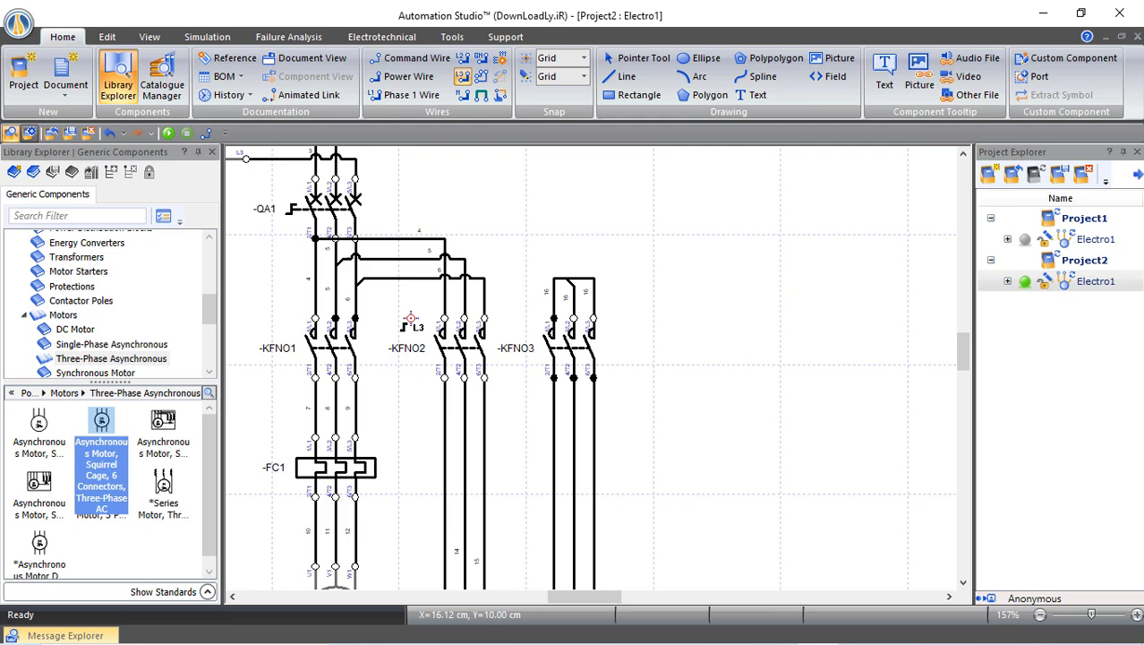
Stop wiring and place a 230 V single-phase source -GAA2 at the schematic's top right
{"action": "key", "text": "Escape"}
{"action": "left_click_drag", "start_coordinate": [582, 597], "coordinate": [588, 598]}
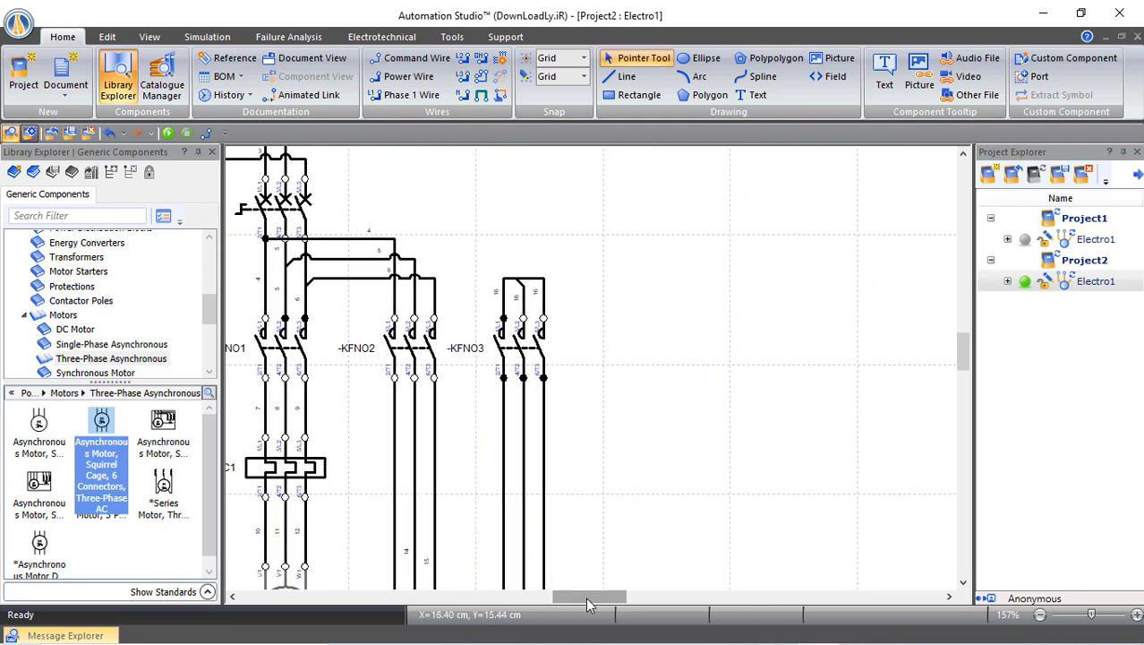
{"action": "left_click", "coordinate": [24, 315]}
{"action": "scroll", "coordinate": [79, 334], "scroll_direction": "up", "scroll_amount": 2}
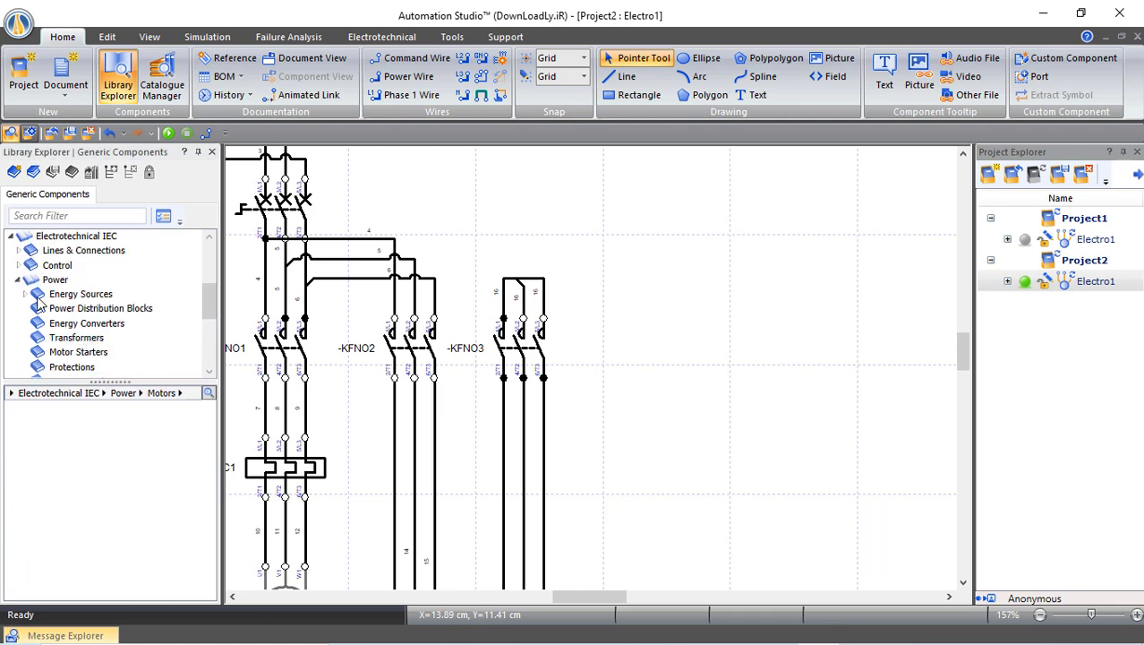
{"action": "left_click", "coordinate": [24, 294]}
{"action": "left_click", "coordinate": [71, 326]}
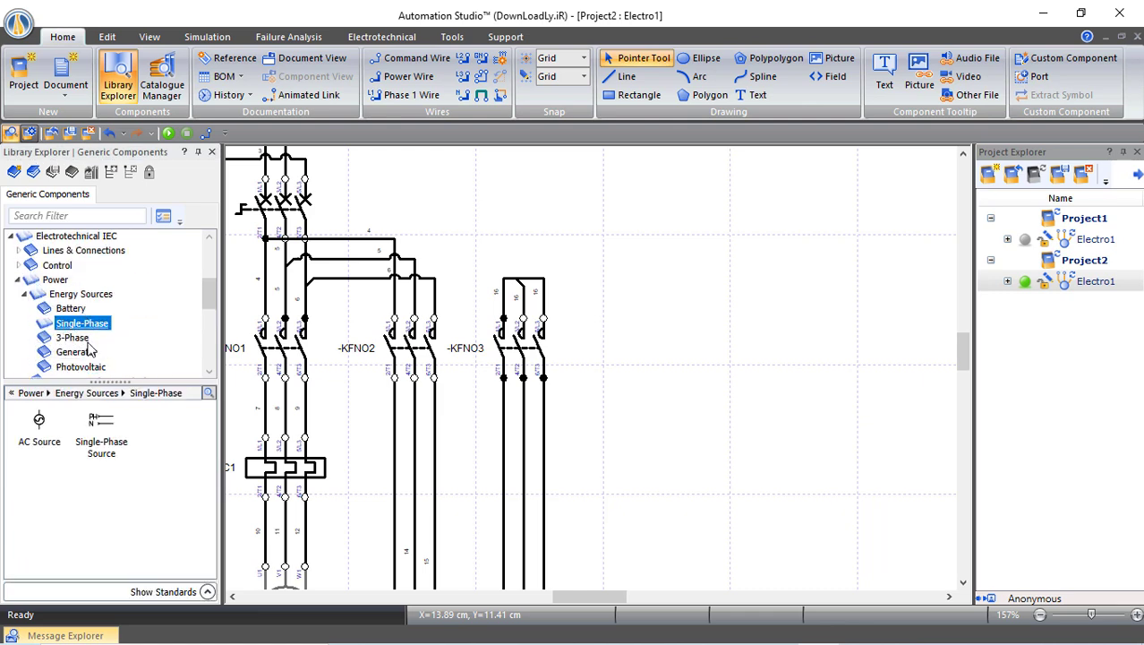
{"action": "left_click_drag", "start_coordinate": [101, 428], "coordinate": [628, 164]}
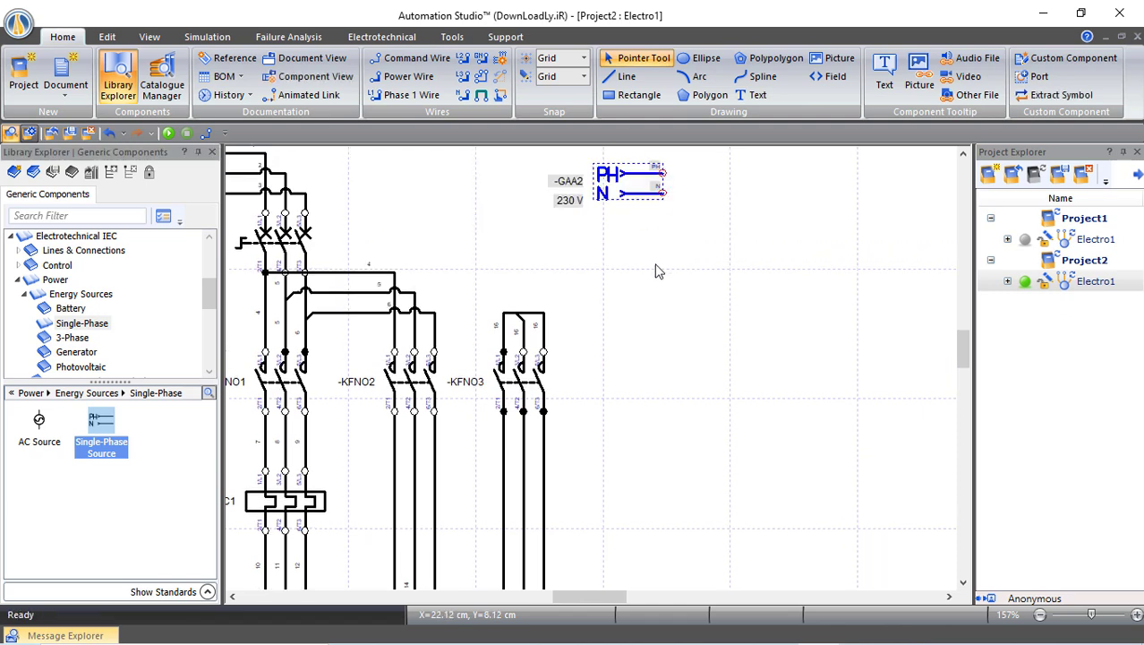
Add a 1-pole circuit breaker -QA2 from Control > Protections below the source
{"action": "left_click", "coordinate": [57, 265]}
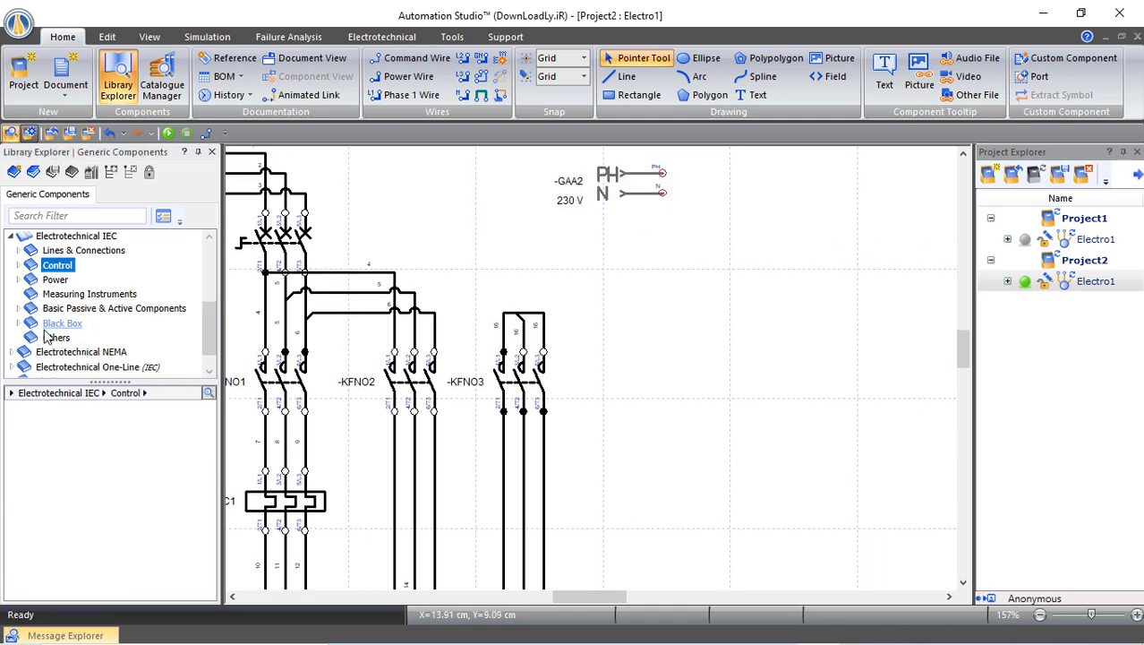
{"action": "left_click", "coordinate": [19, 266]}
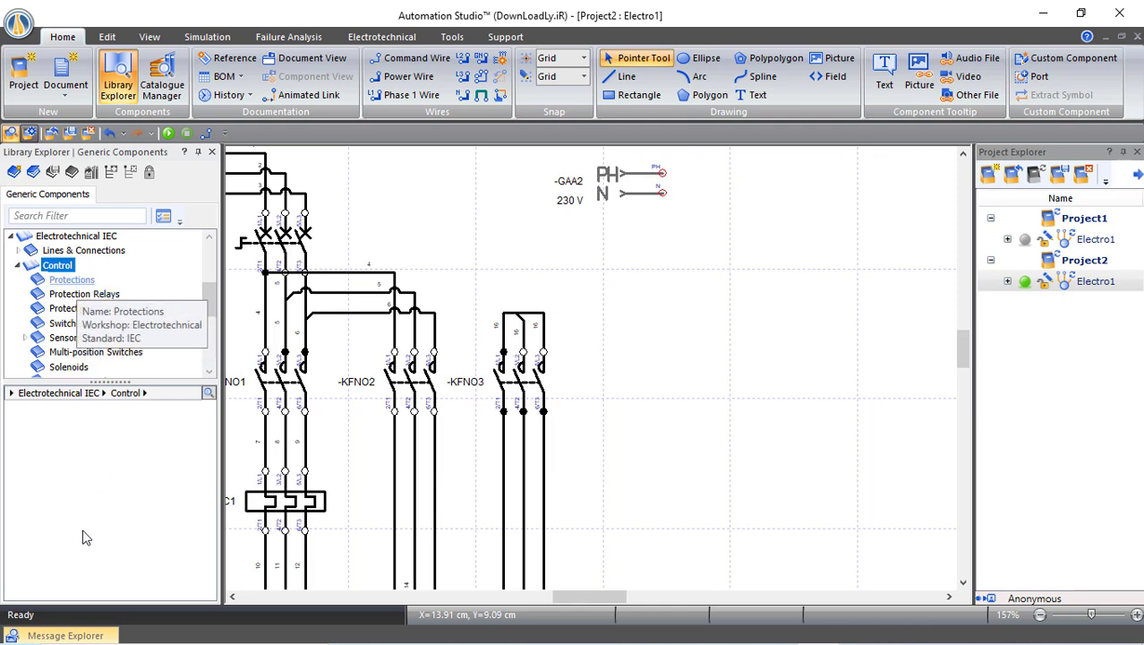
{"action": "left_click", "coordinate": [72, 280]}
{"action": "scroll", "coordinate": [90, 466], "scroll_direction": "down", "scroll_amount": 2}
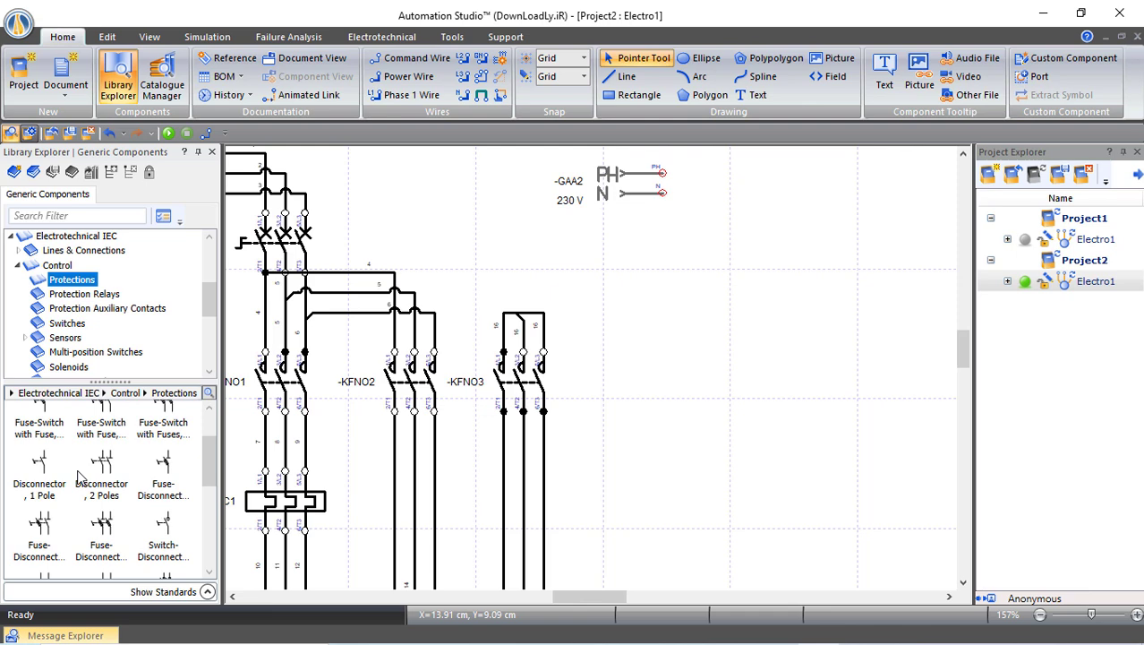
{"action": "scroll", "coordinate": [79, 476], "scroll_direction": "down", "scroll_amount": 2}
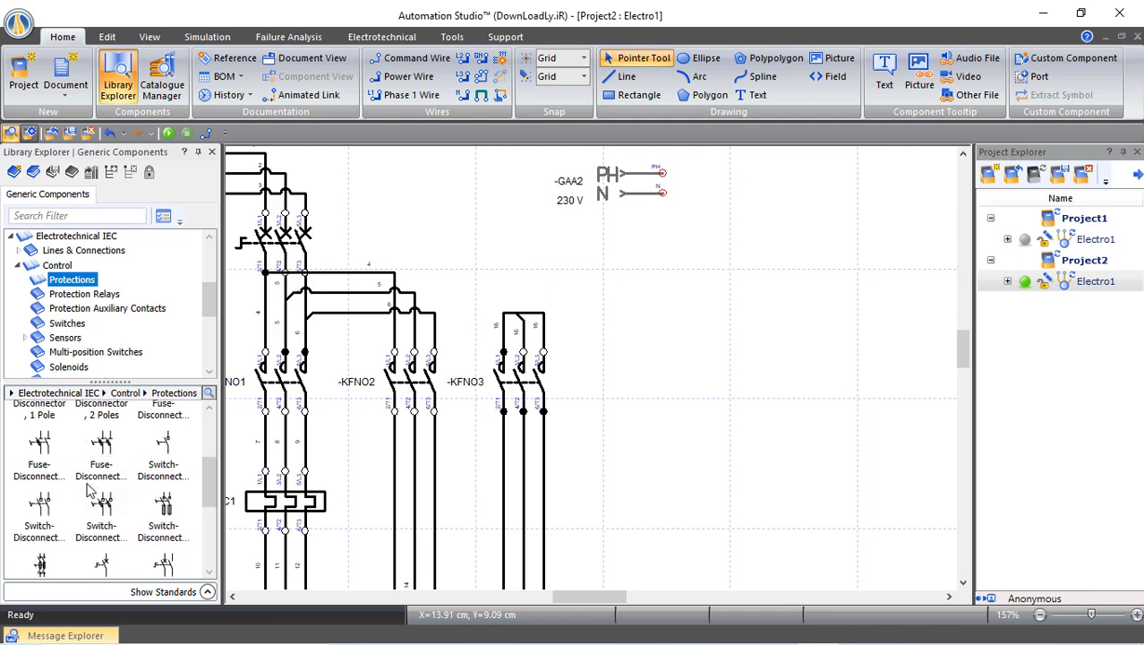
{"action": "scroll", "coordinate": [90, 484], "scroll_direction": "down", "scroll_amount": 4}
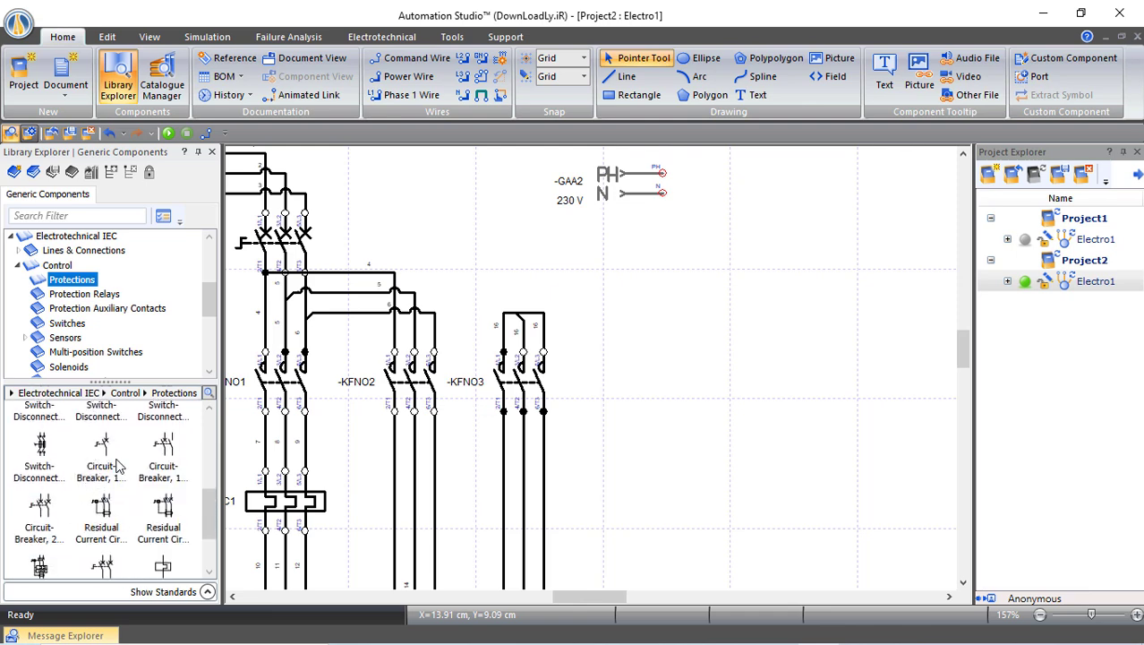
{"action": "left_click_drag", "start_coordinate": [105, 452], "coordinate": [730, 211]}
{"action": "left_click", "coordinate": [800, 256]}
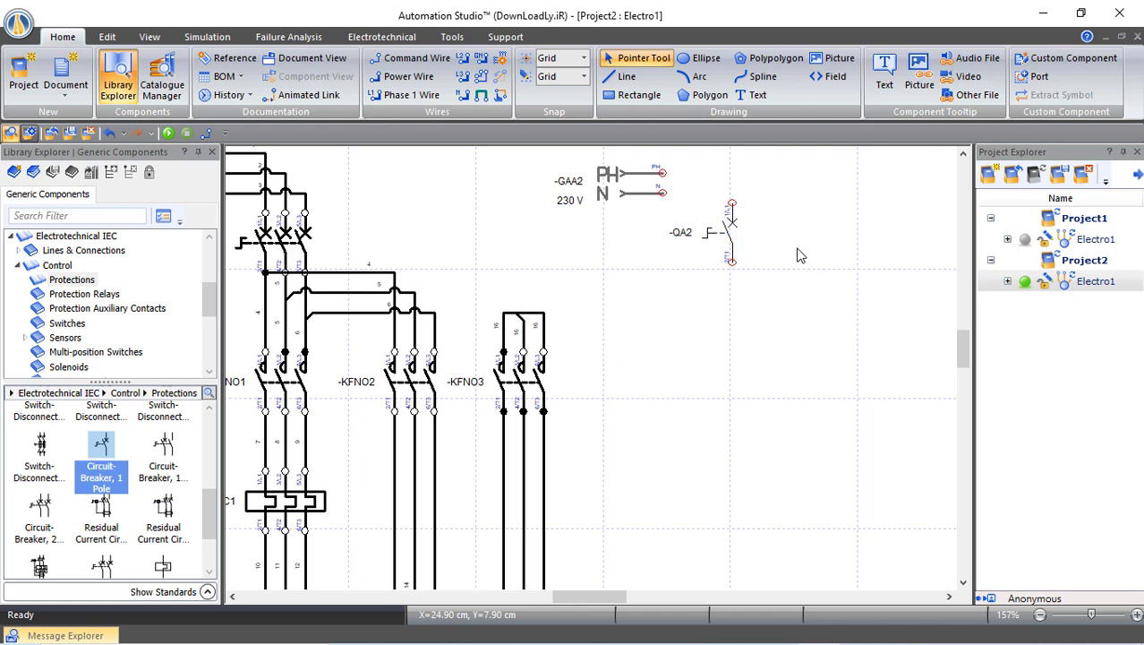
Place emergency-stop push-button -SF1 below -QA2, then open the -FC1 thermal relay's properties
{"action": "left_click", "coordinate": [67, 324]}
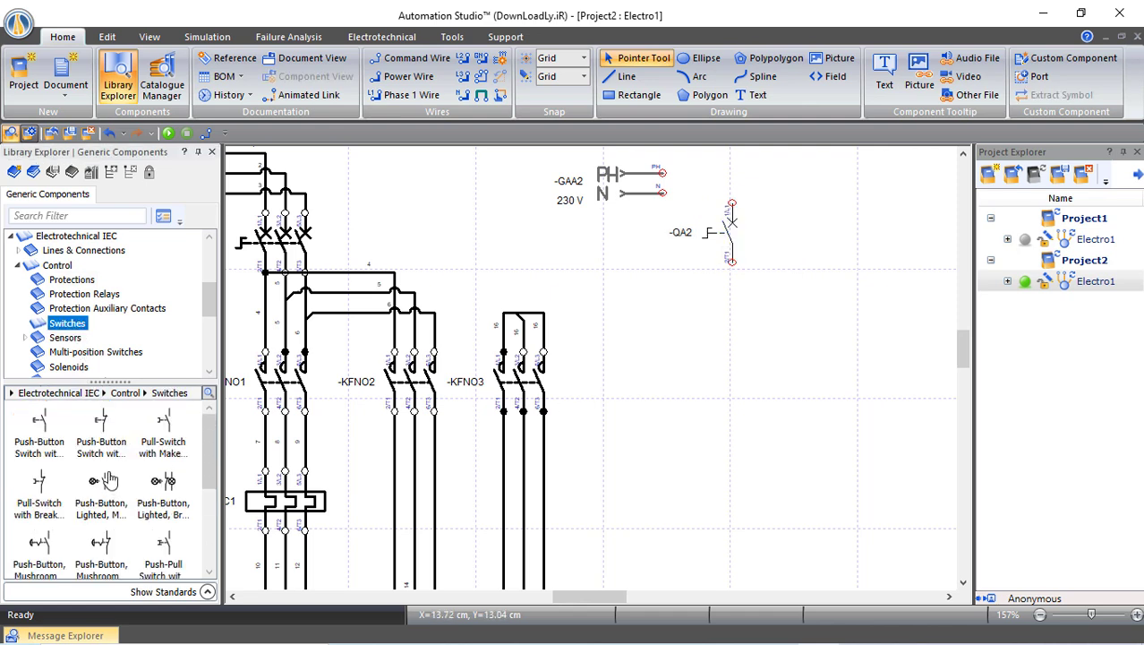
{"action": "scroll", "coordinate": [108, 481], "scroll_direction": "down", "scroll_amount": 2}
{"action": "left_click_drag", "start_coordinate": [103, 481], "coordinate": [727, 295]}
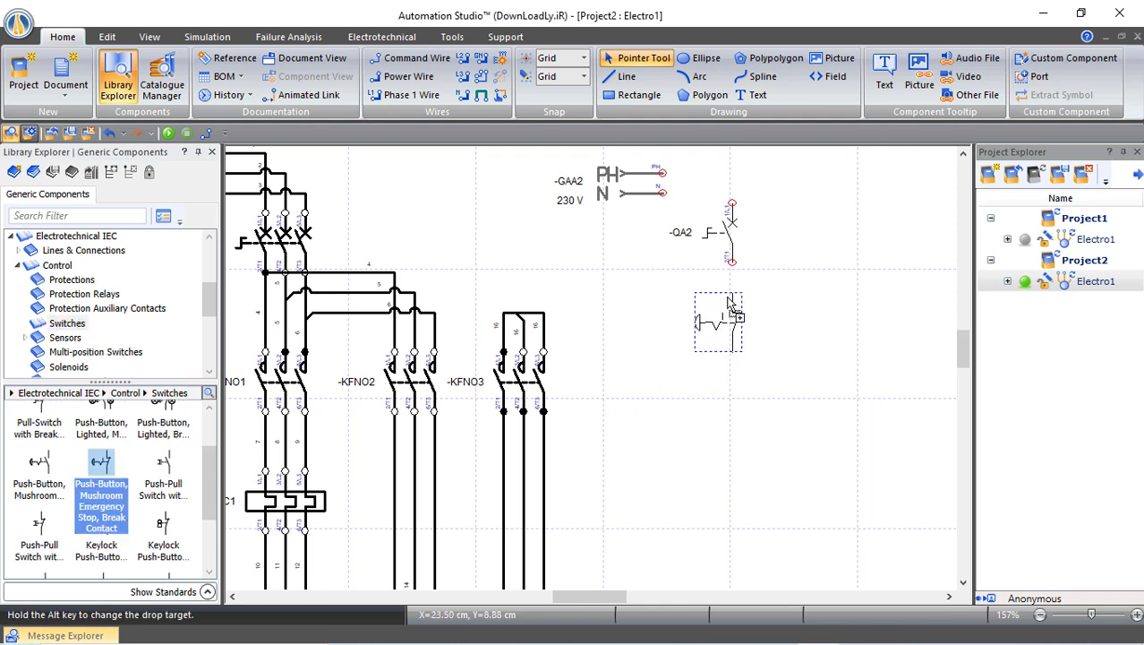
{"action": "left_click", "coordinate": [804, 380]}
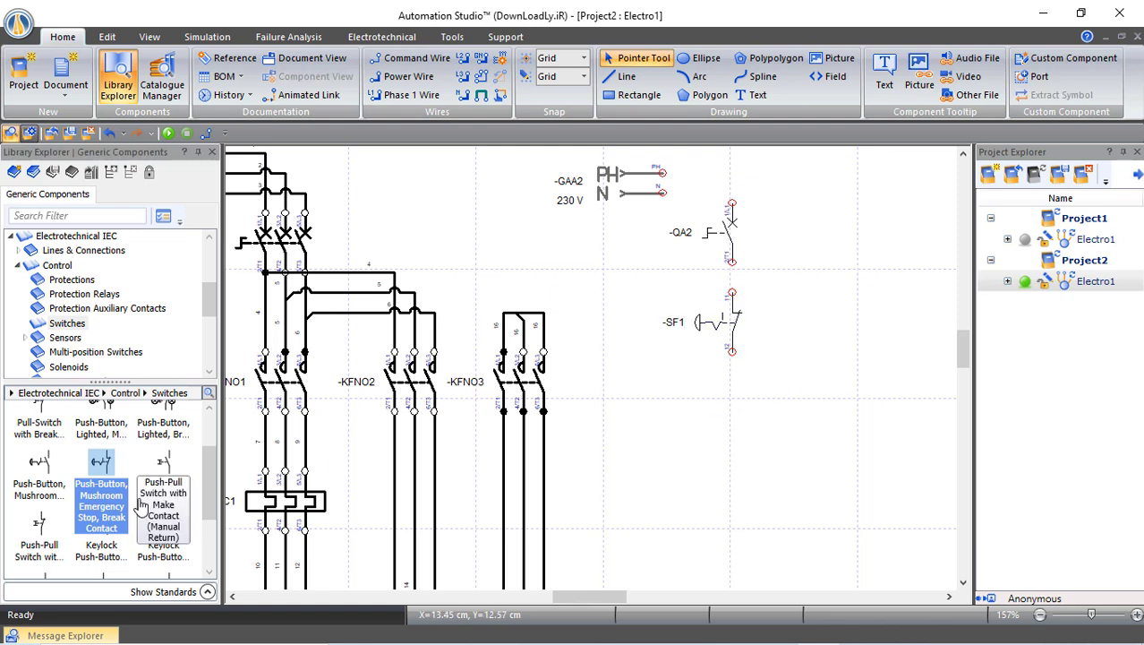
{"action": "double_click", "coordinate": [291, 502]}
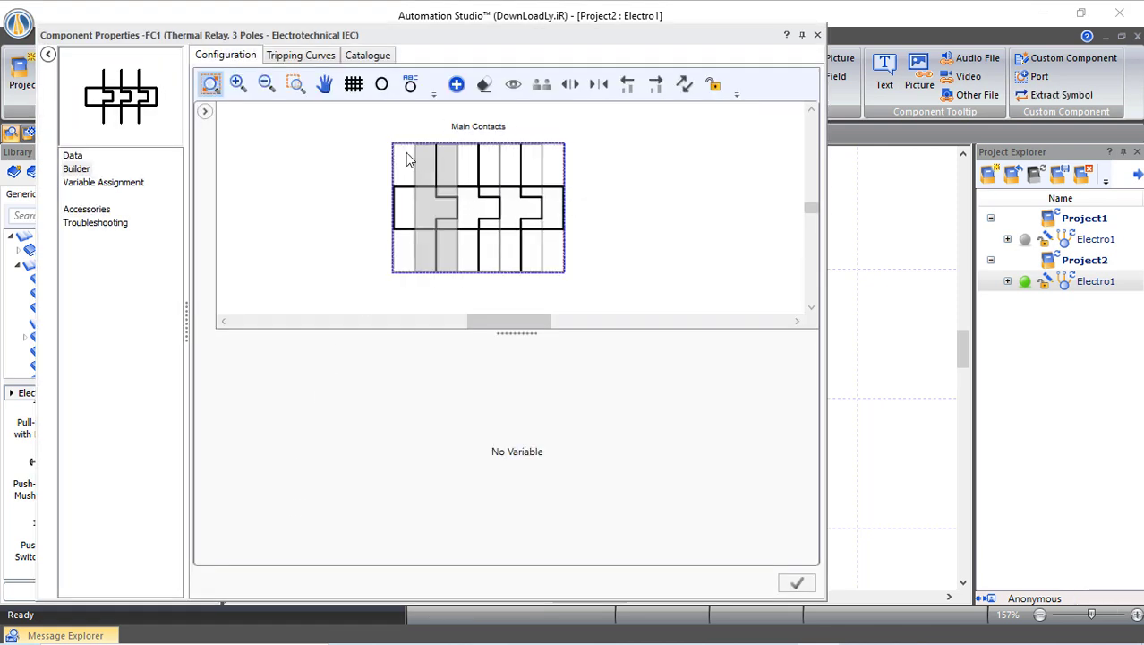
Add an auxiliary Group 1 holding a normally closed contact to -FC1 and apply it
{"action": "left_click", "coordinate": [456, 85]}
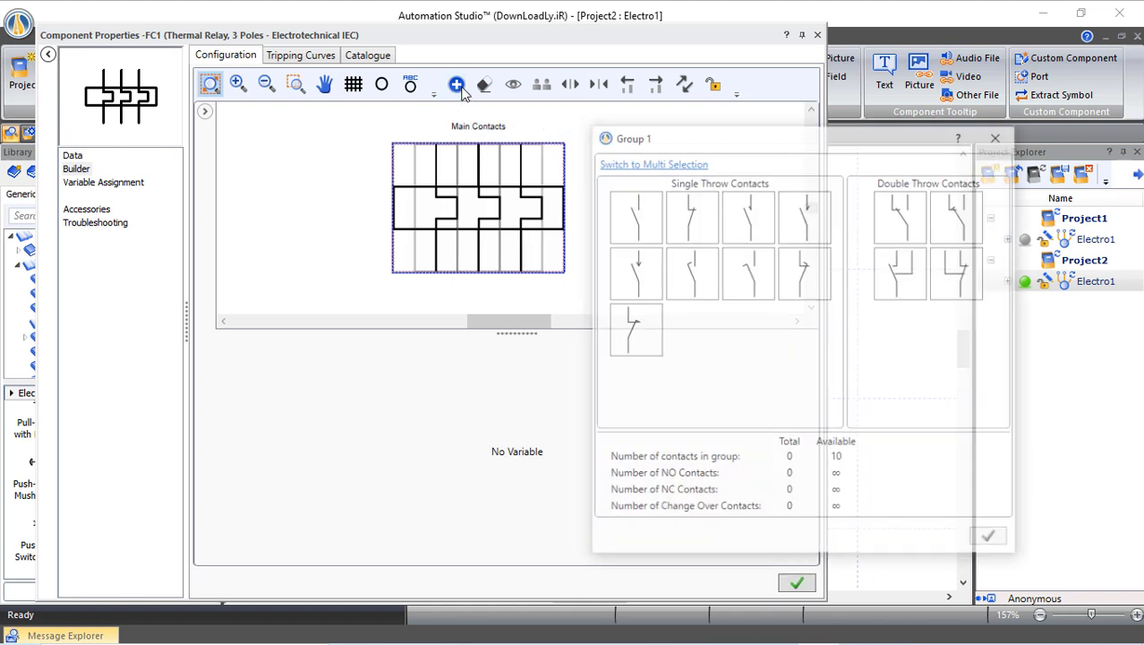
{"action": "double_click", "coordinate": [694, 217]}
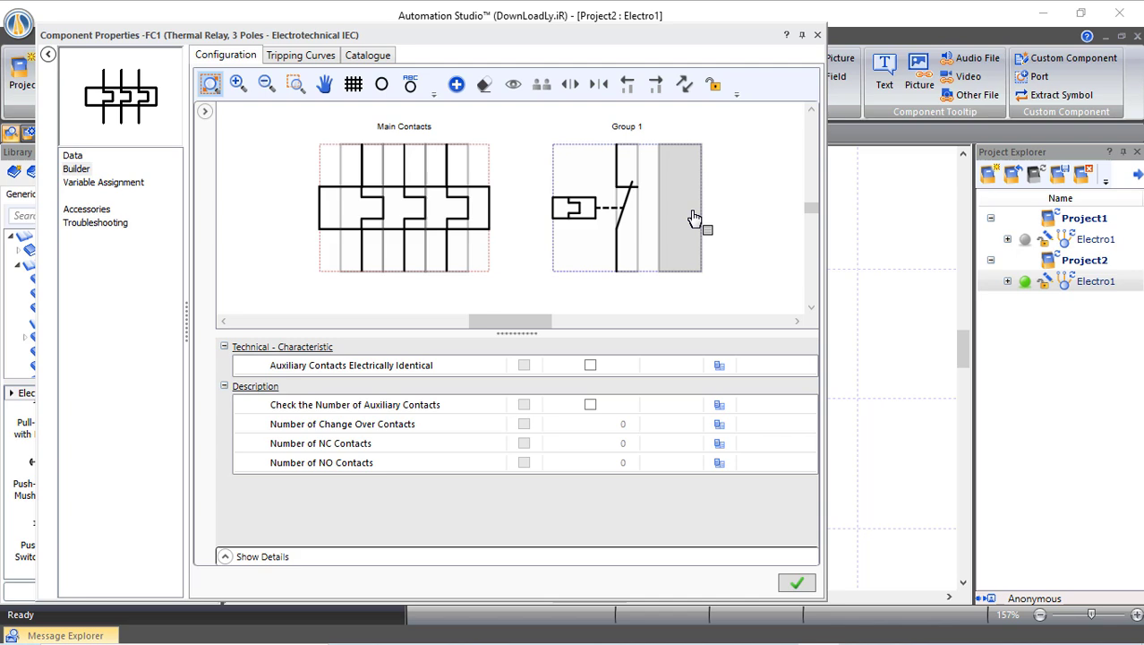
{"action": "left_click", "coordinate": [806, 585]}
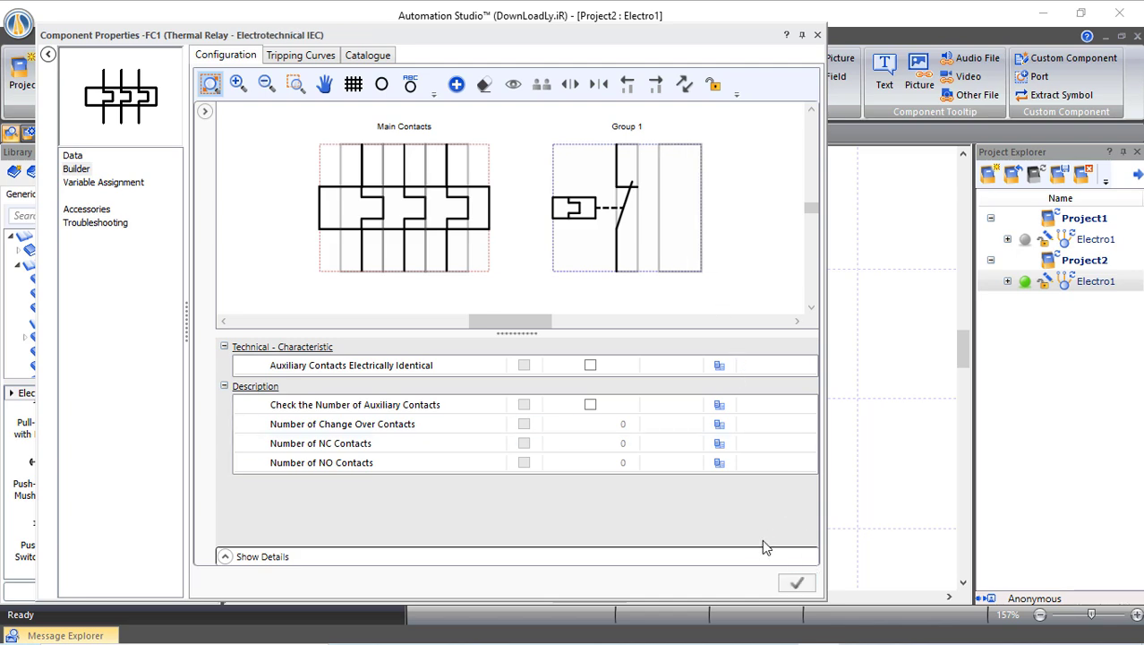
Move -FC1's auxiliary normally closed contact below -SF1 in the control circuit
{"action": "left_click", "coordinate": [817, 36]}
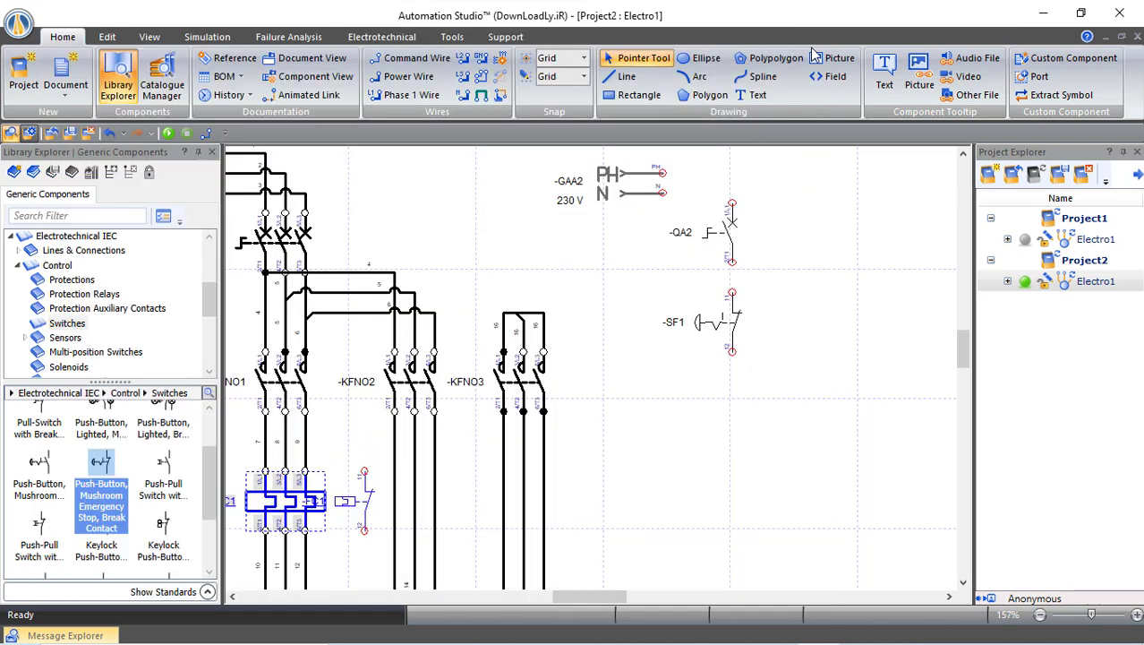
{"action": "left_click", "coordinate": [367, 501]}
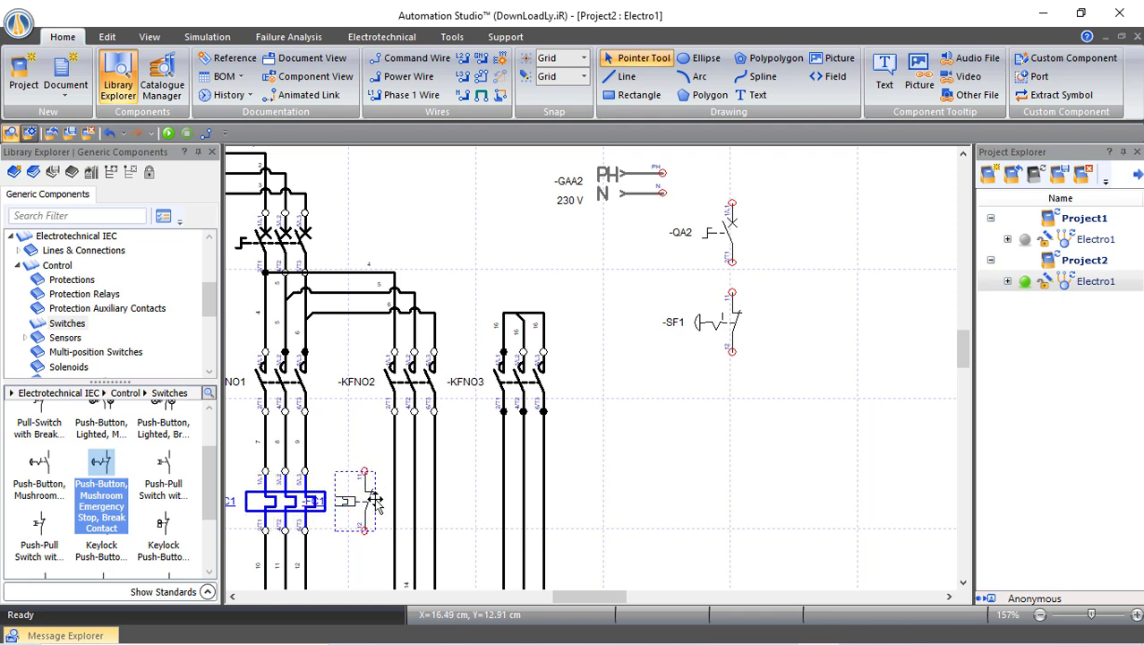
{"action": "left_click_drag", "start_coordinate": [365, 502], "coordinate": [736, 422]}
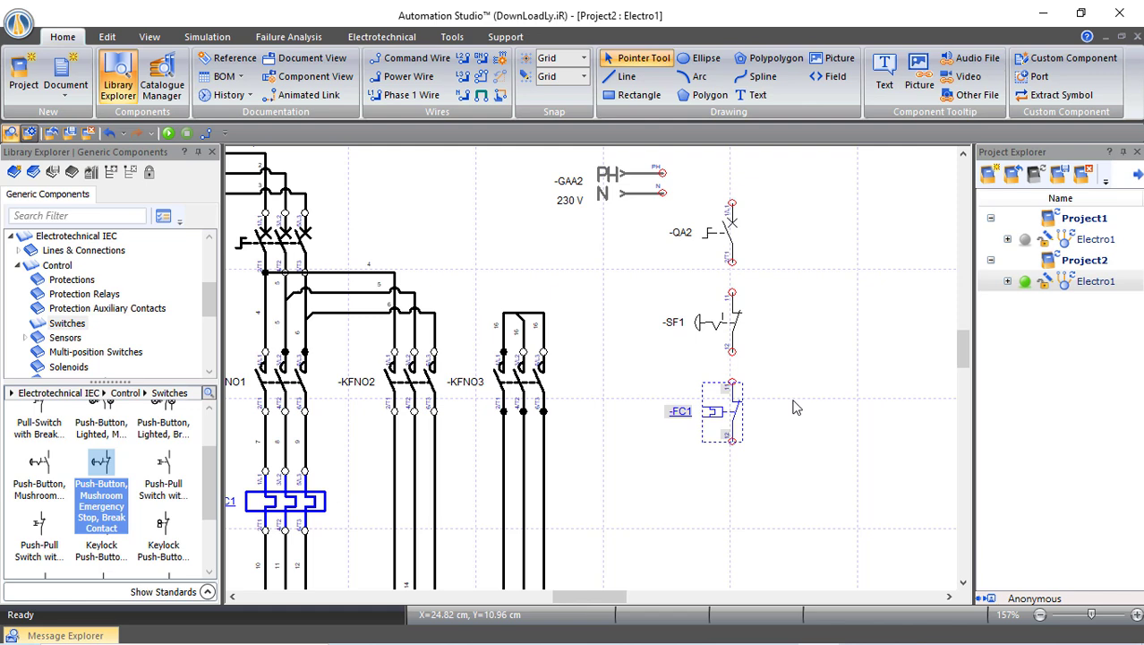
{"action": "left_click", "coordinate": [796, 407]}
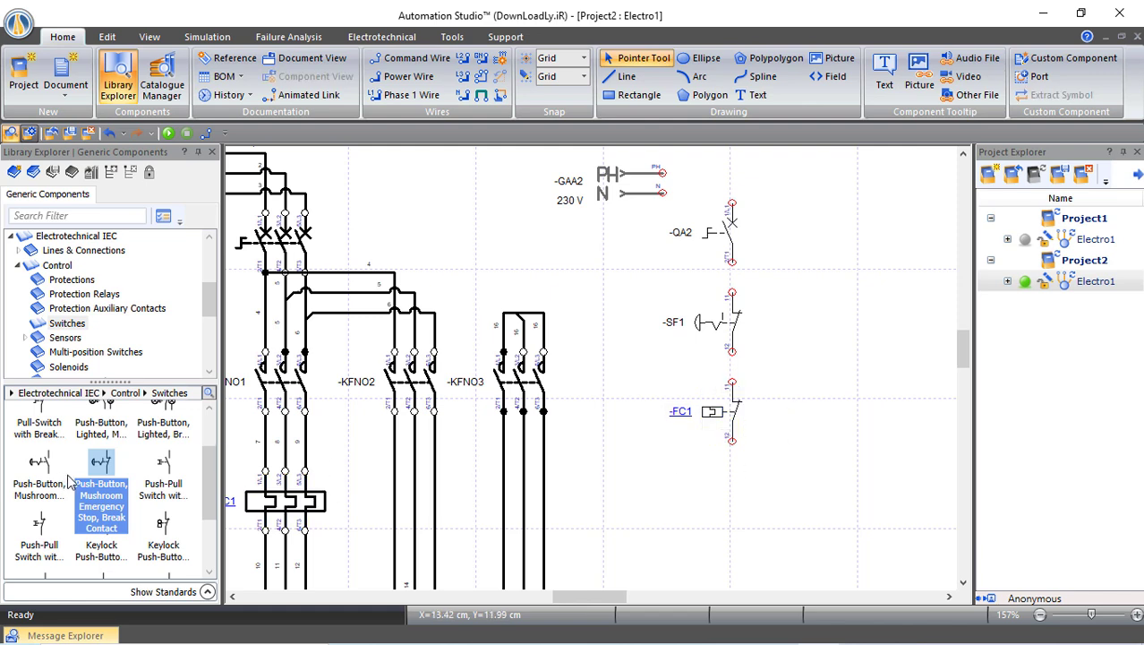
Place a make-contact push-button switch -SF2 below -FC1
{"action": "scroll", "coordinate": [71, 479], "scroll_direction": "up", "scroll_amount": 2}
{"action": "left_click", "coordinate": [39, 425]}
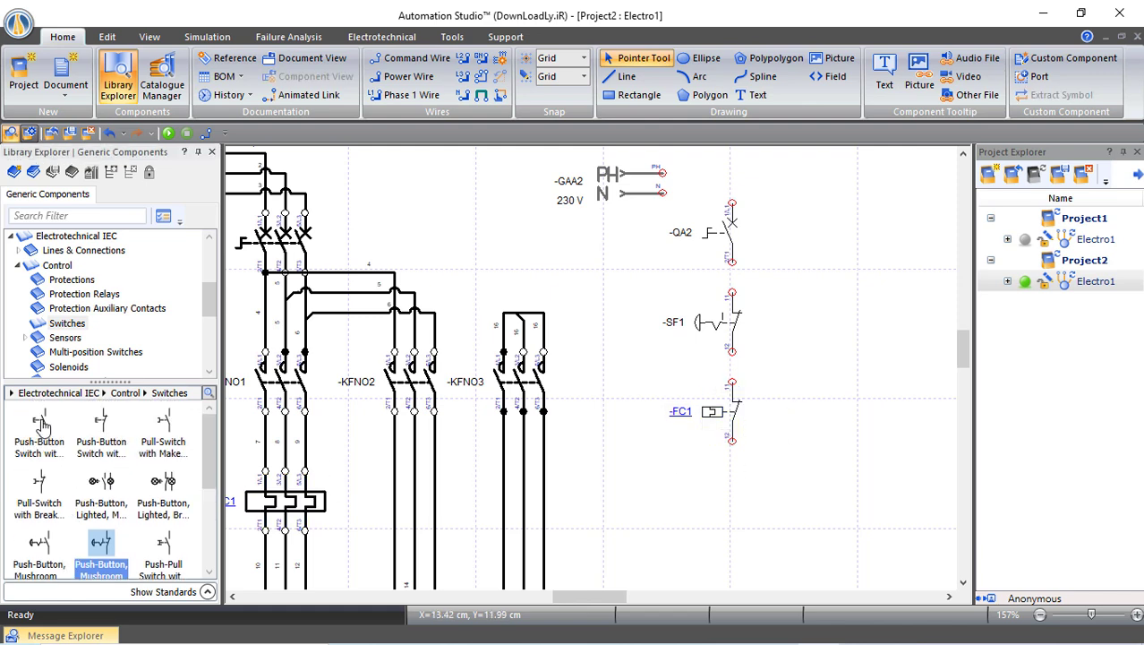
{"action": "left_click_drag", "start_coordinate": [383, 465], "coordinate": [732, 477]}
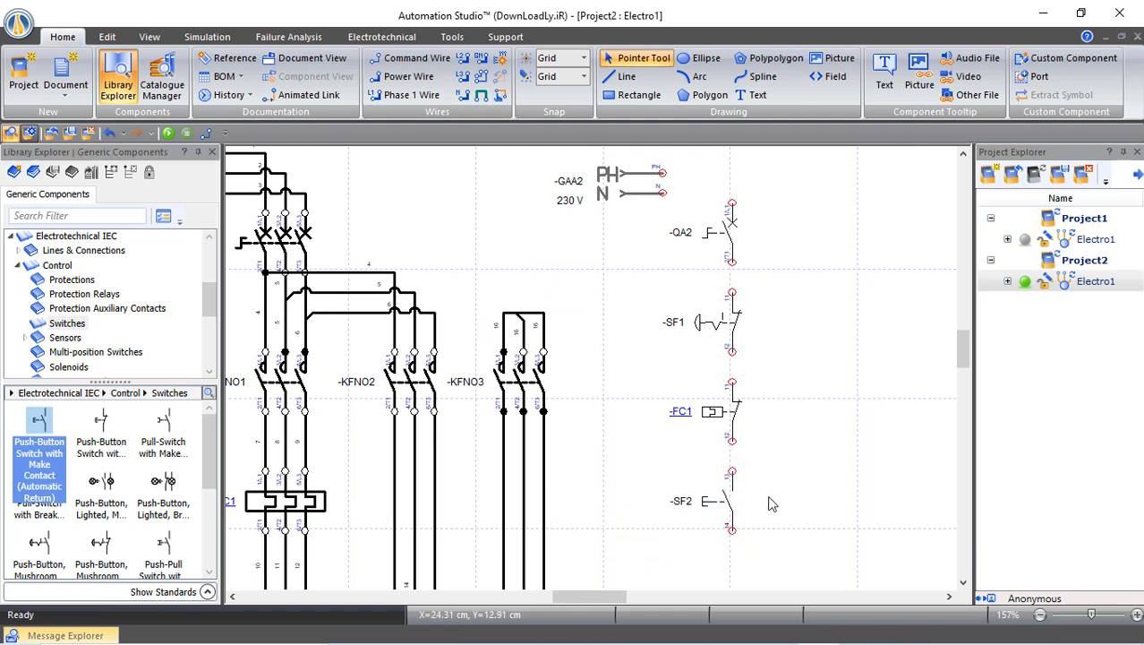
{"action": "scroll", "coordinate": [774, 503], "scroll_direction": "down", "scroll_amount": 1}
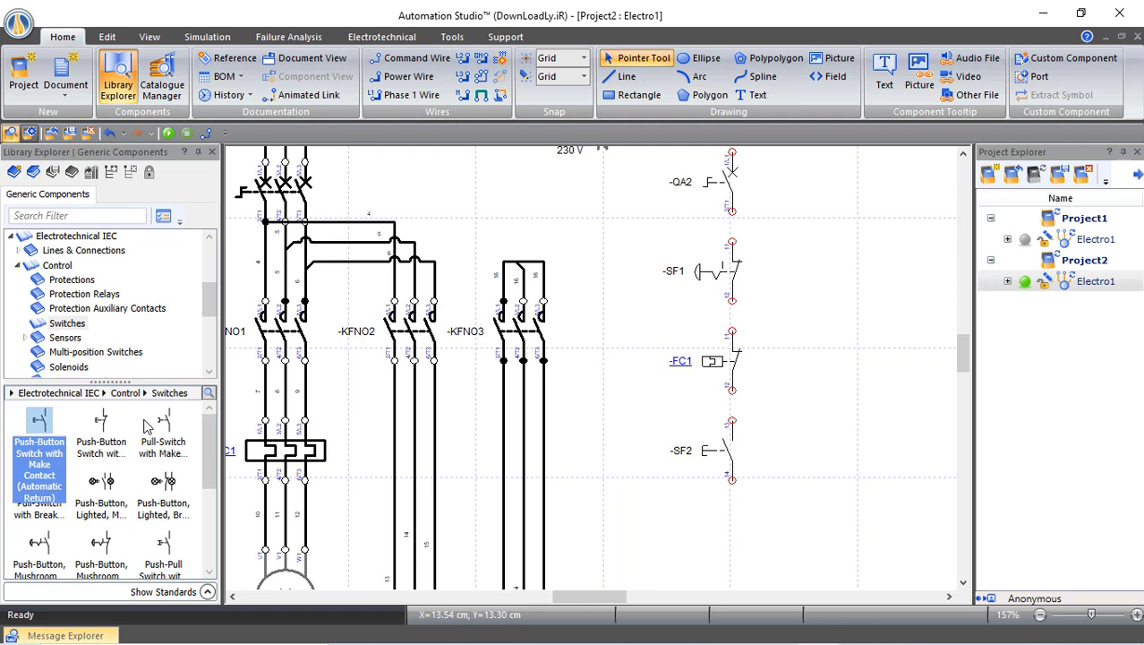
{"action": "scroll", "coordinate": [76, 329], "scroll_direction": "down", "scroll_amount": 1}
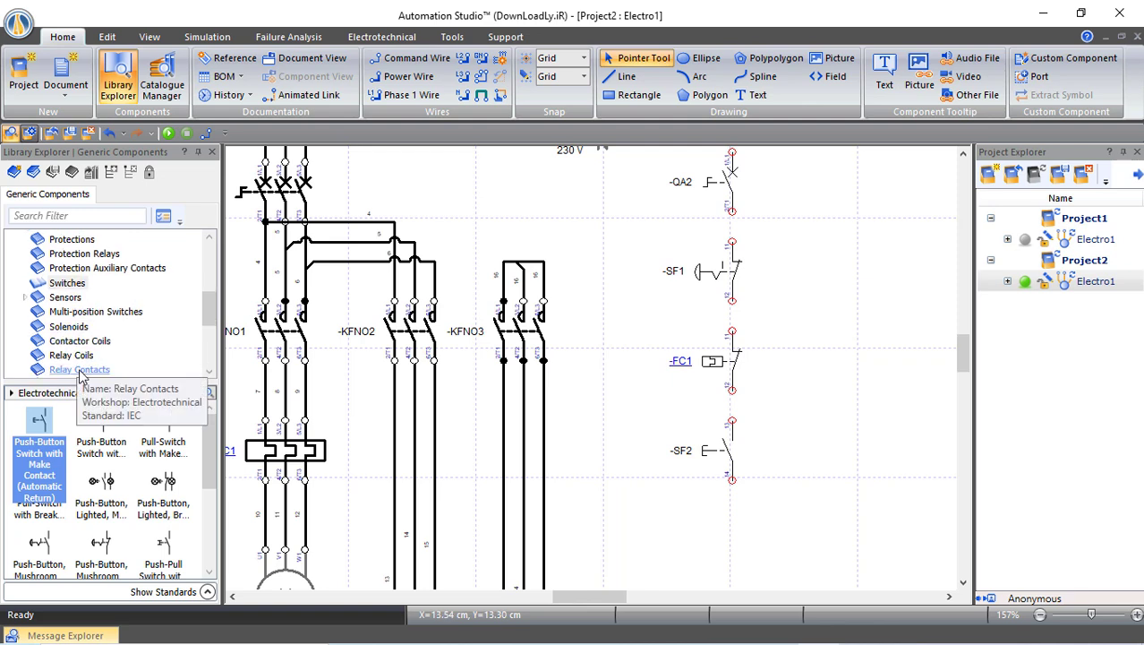
Place AC/DC contactor coil -KF1 below push-button -SF2
{"action": "left_click", "coordinate": [90, 369]}
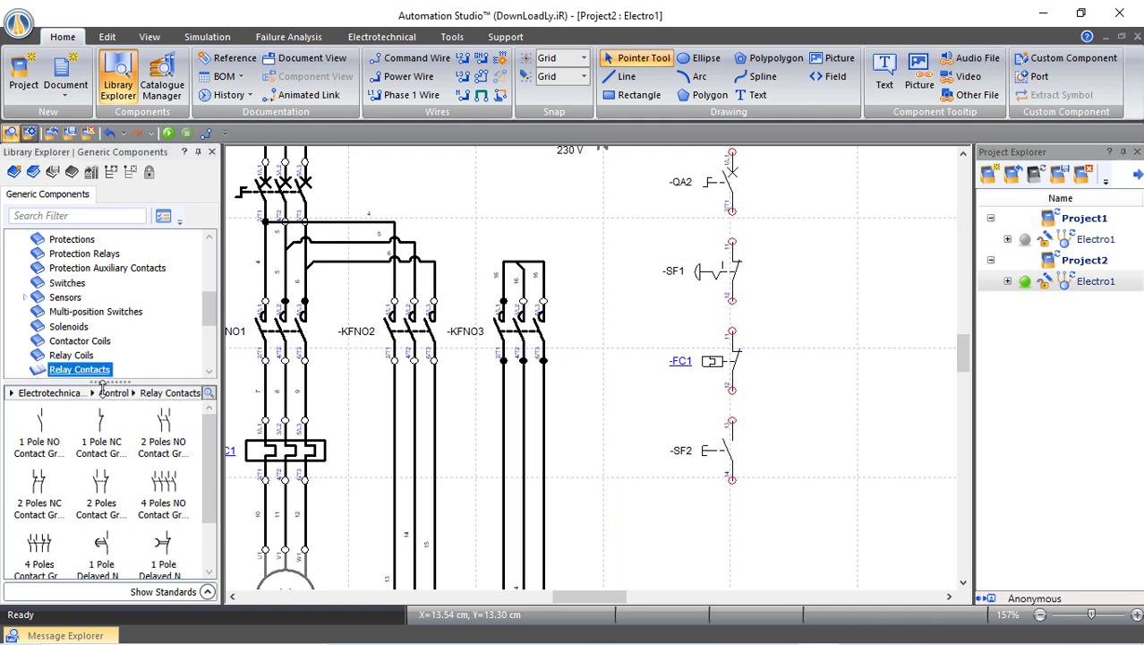
{"action": "scroll", "coordinate": [105, 374], "scroll_direction": "down", "scroll_amount": 2}
{"action": "scroll", "coordinate": [93, 327], "scroll_direction": "up", "scroll_amount": 1}
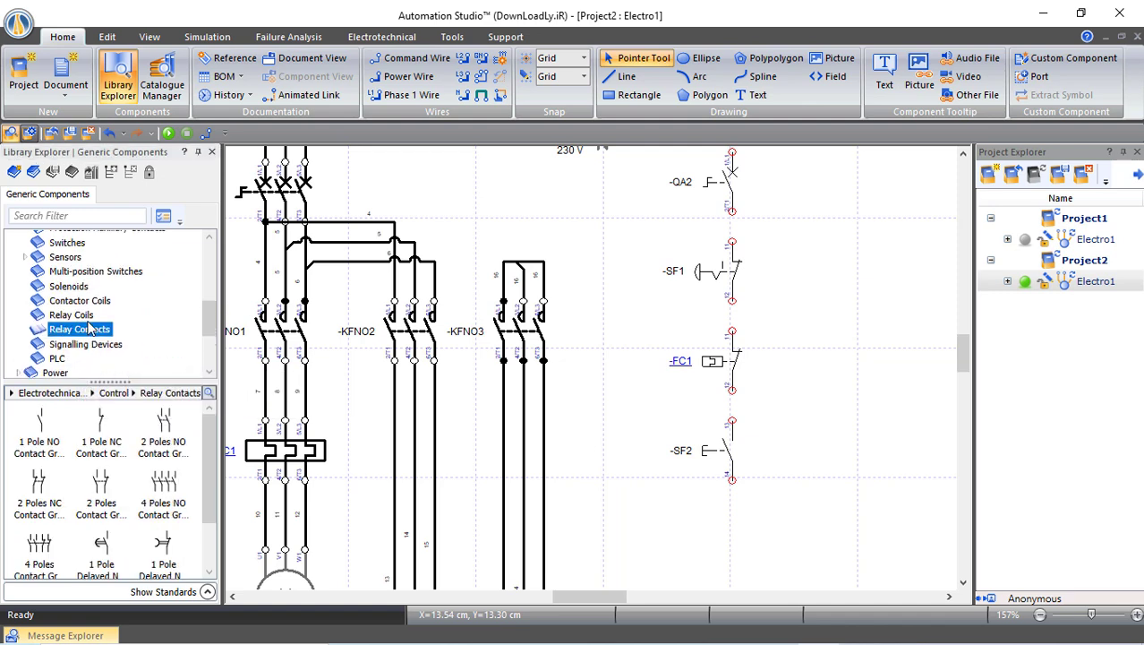
{"action": "left_click", "coordinate": [80, 301]}
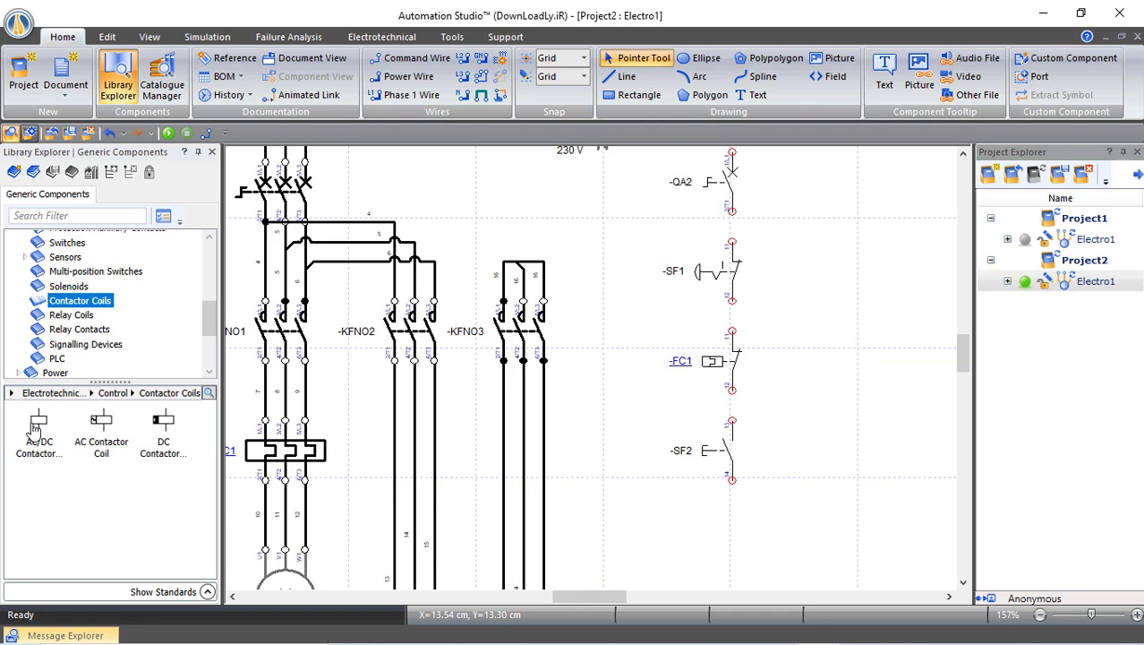
{"action": "left_click_drag", "start_coordinate": [81, 434], "coordinate": [732, 519]}
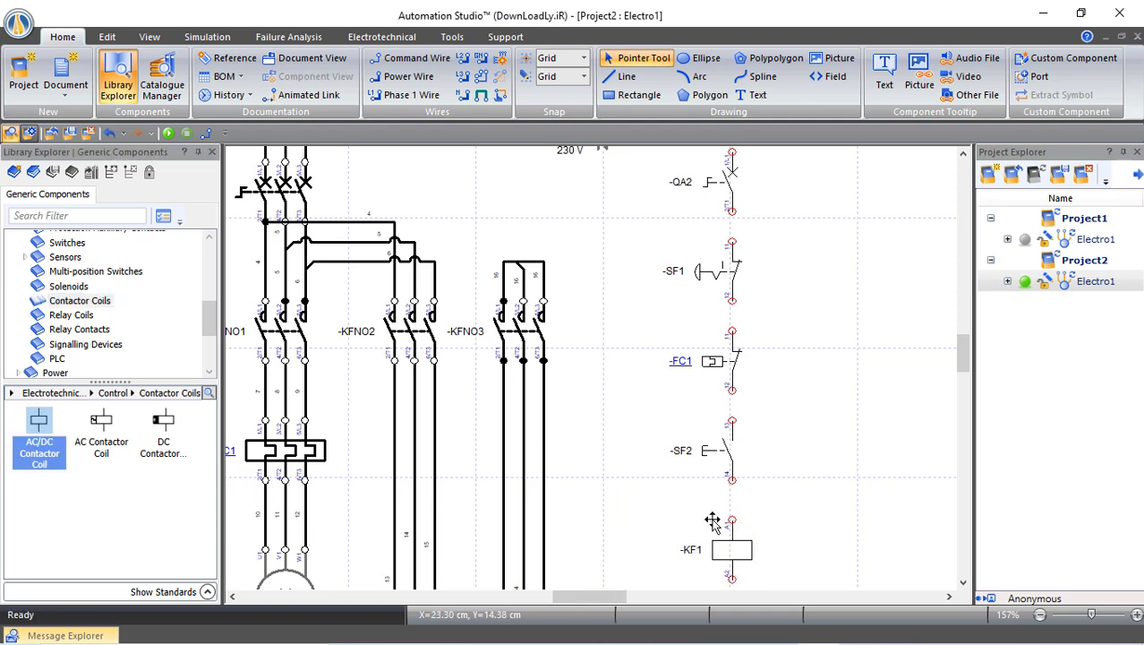
Reassign the KFNO1 main contact group to coil -KF1
{"action": "double_click", "coordinate": [286, 333]}
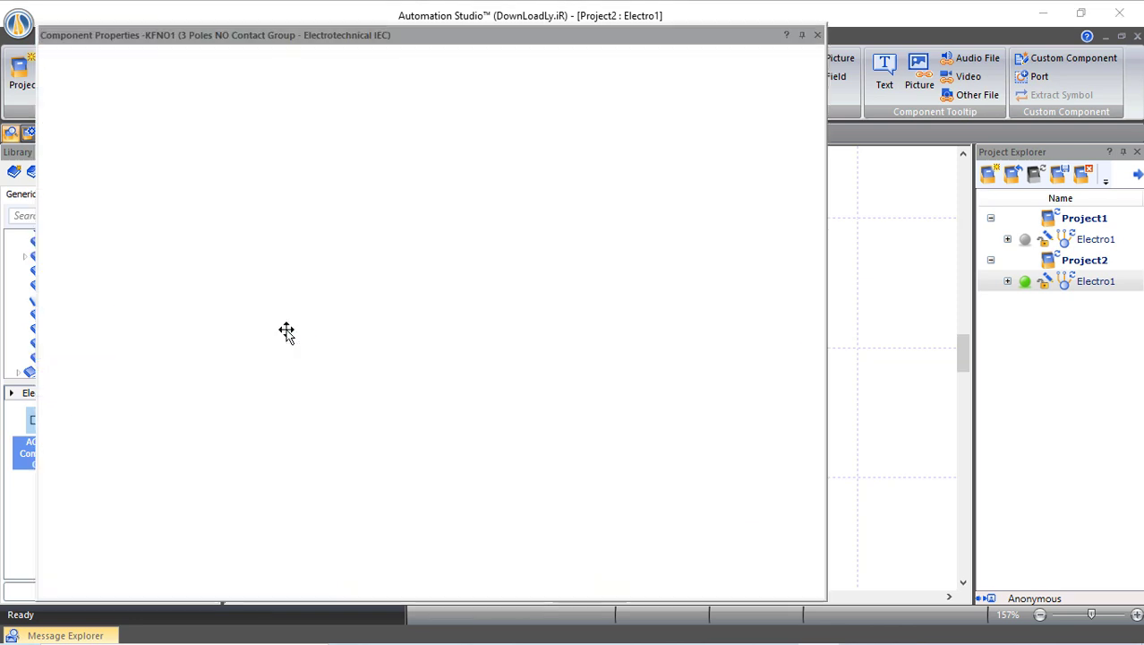
{"action": "left_click", "coordinate": [424, 118]}
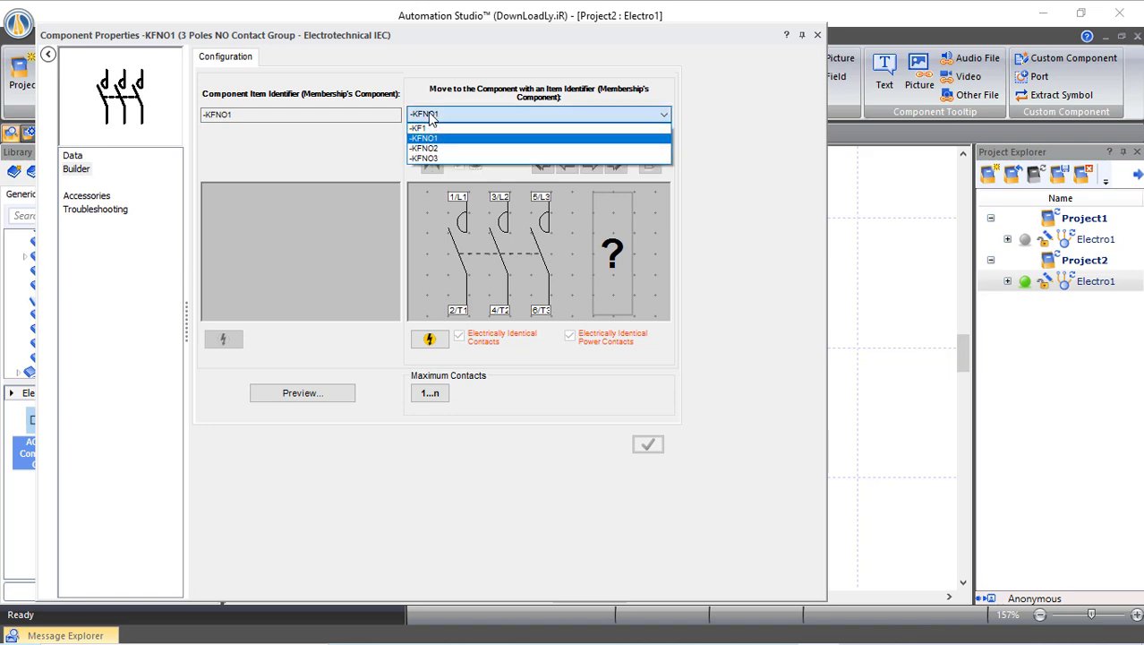
{"action": "left_click", "coordinate": [441, 132]}
{"action": "left_click", "coordinate": [494, 352]}
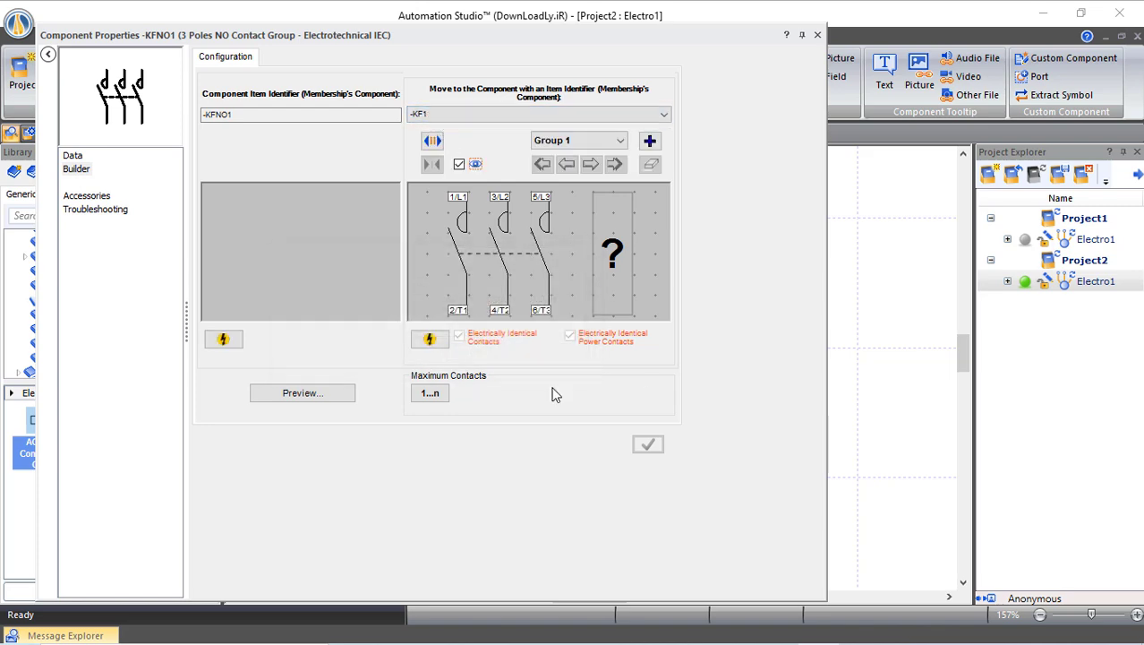
{"action": "left_click", "coordinate": [817, 36]}
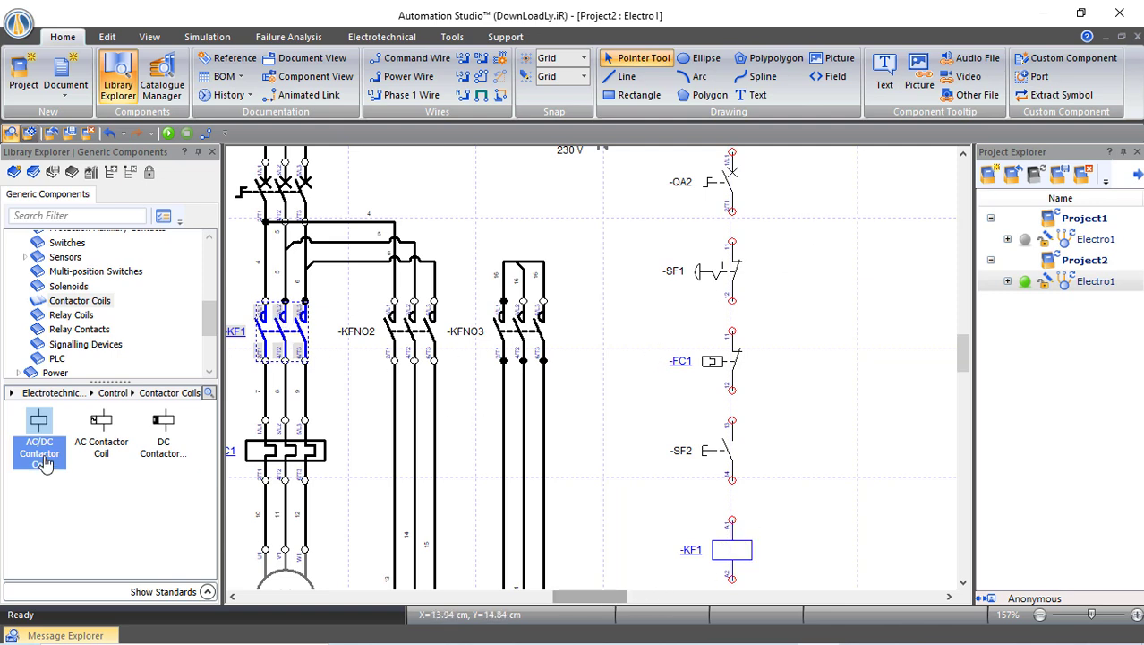
Place a second contactor coil -KF2 beside -KF1 and link the KFNO3 contacts to it
{"action": "left_click_drag", "start_coordinate": [39, 422], "coordinate": [915, 532]}
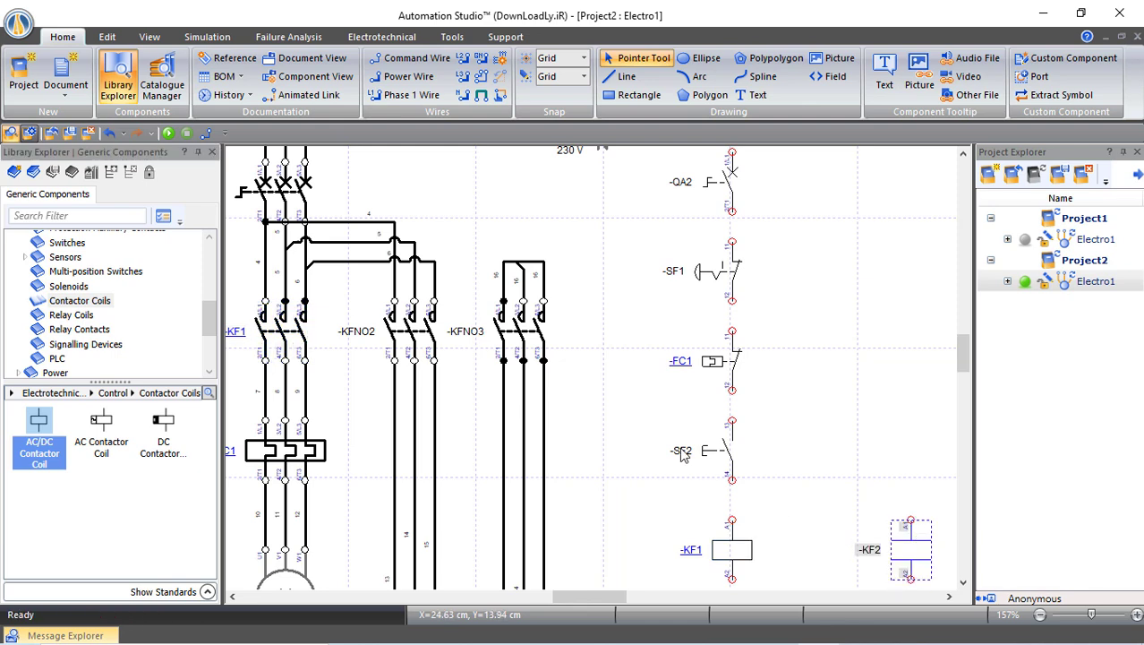
{"action": "double_click", "coordinate": [526, 334]}
{"action": "left_click", "coordinate": [477, 116]}
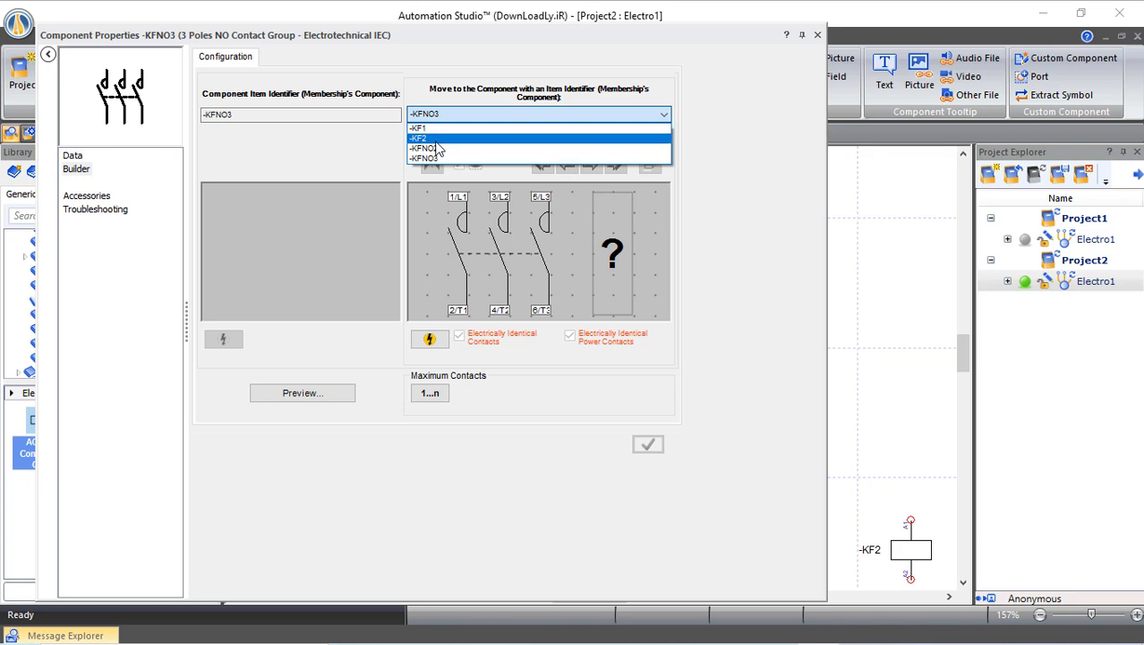
{"action": "left_click", "coordinate": [426, 139]}
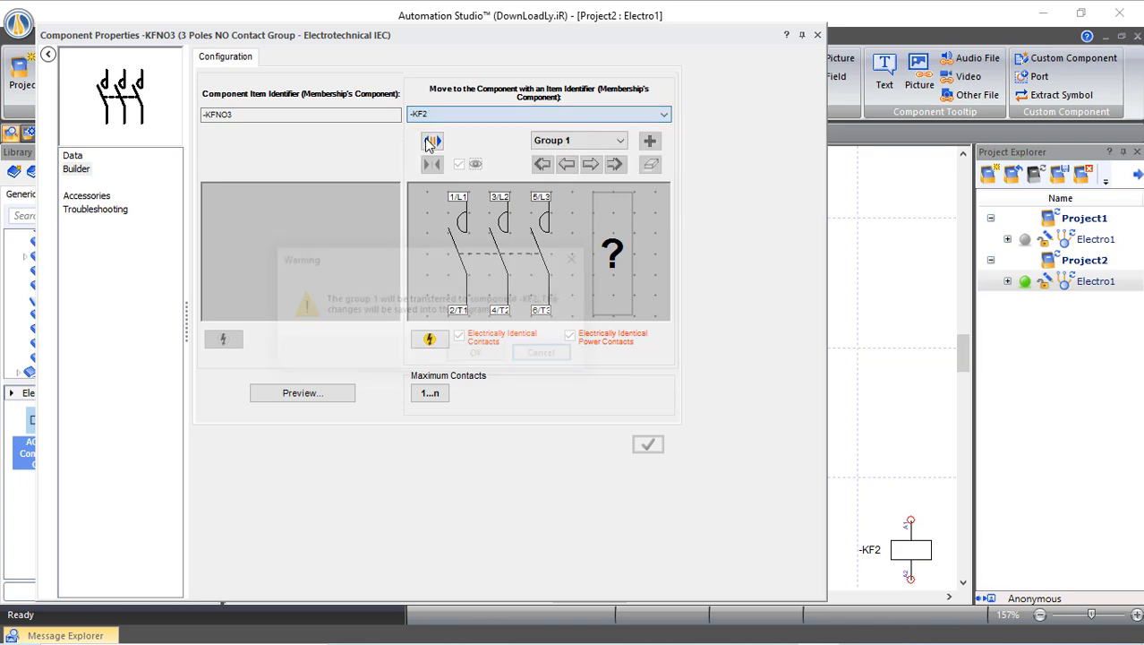
{"action": "left_click", "coordinate": [479, 356]}
{"action": "left_click", "coordinate": [817, 35]}
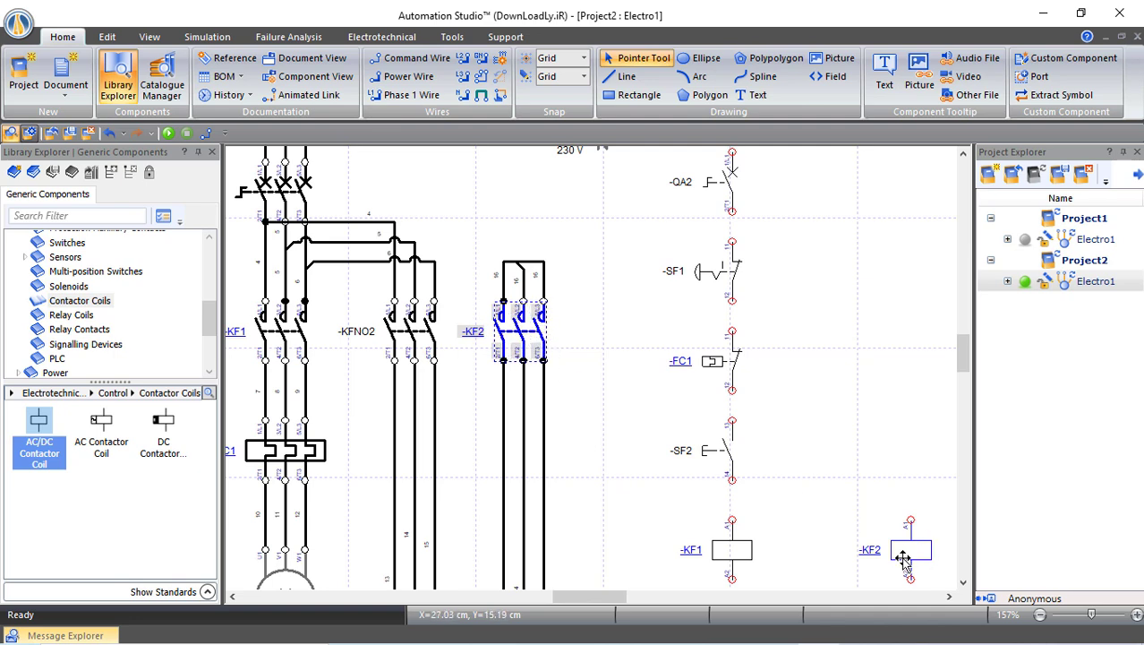
Place a third contactor coil -KF3 beside -KF2 and link the KFNO2 contacts to it
{"action": "left_click_drag", "start_coordinate": [591, 597], "coordinate": [624, 598]}
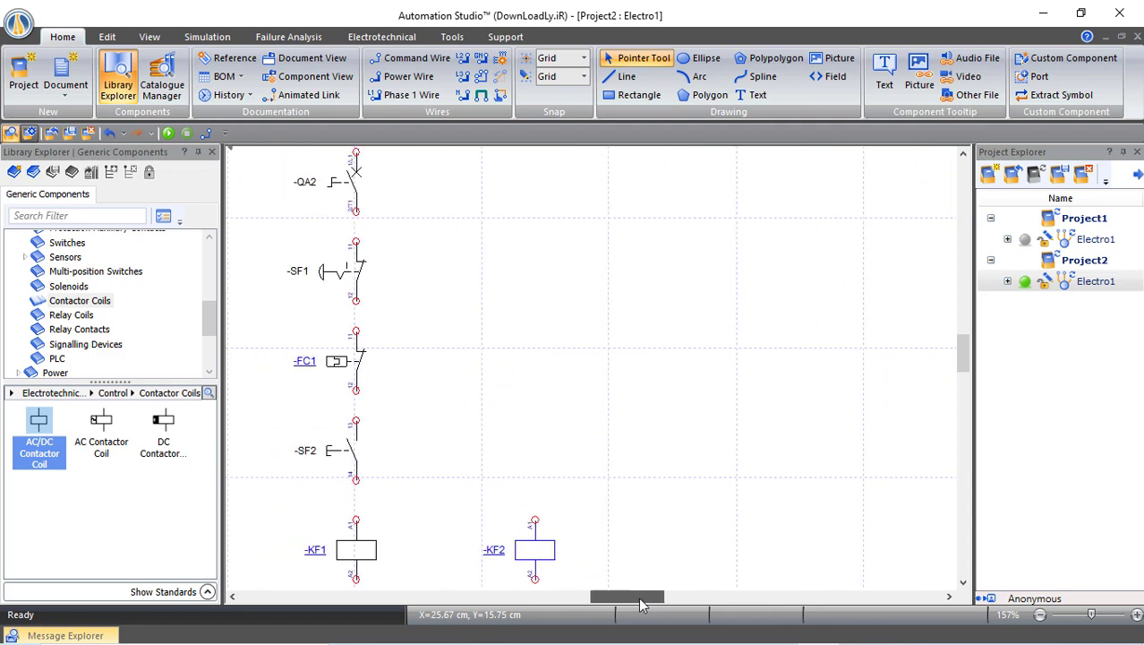
{"action": "left_click_drag", "start_coordinate": [99, 439], "coordinate": [734, 529]}
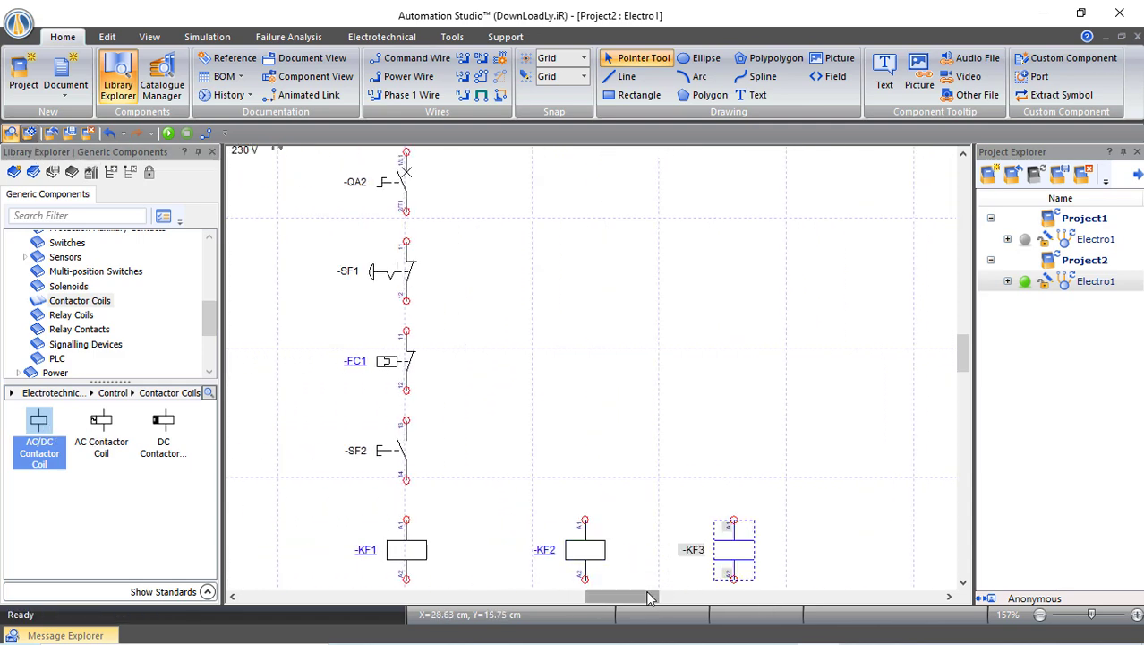
{"action": "left_click_drag", "start_coordinate": [649, 599], "coordinate": [618, 599]}
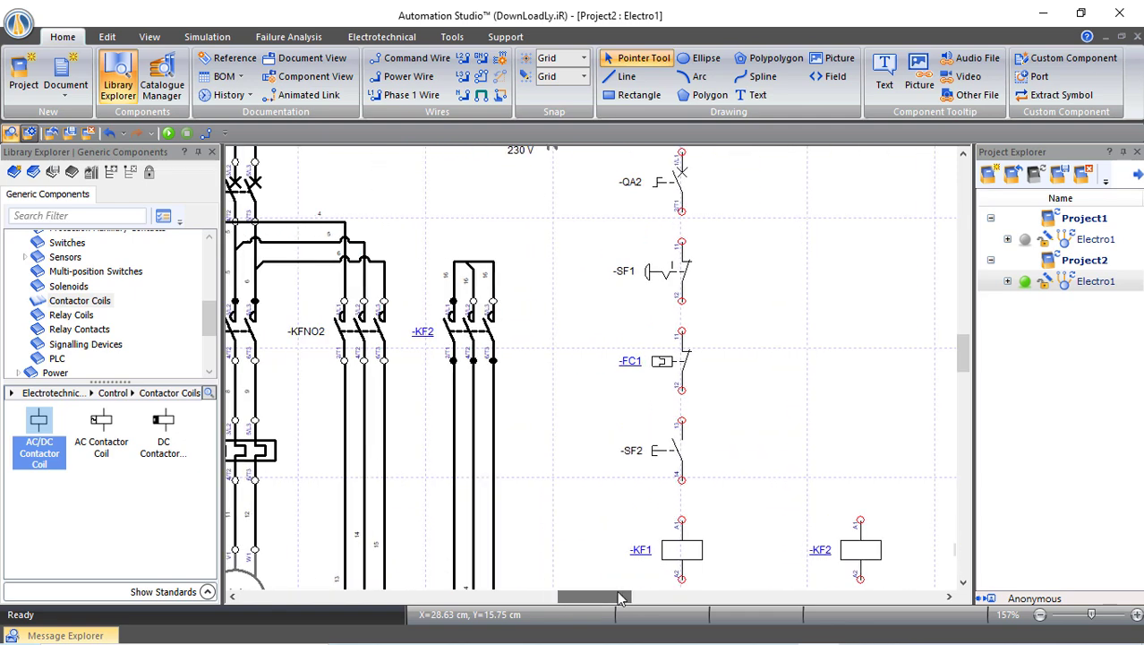
{"action": "double_click", "coordinate": [352, 329]}
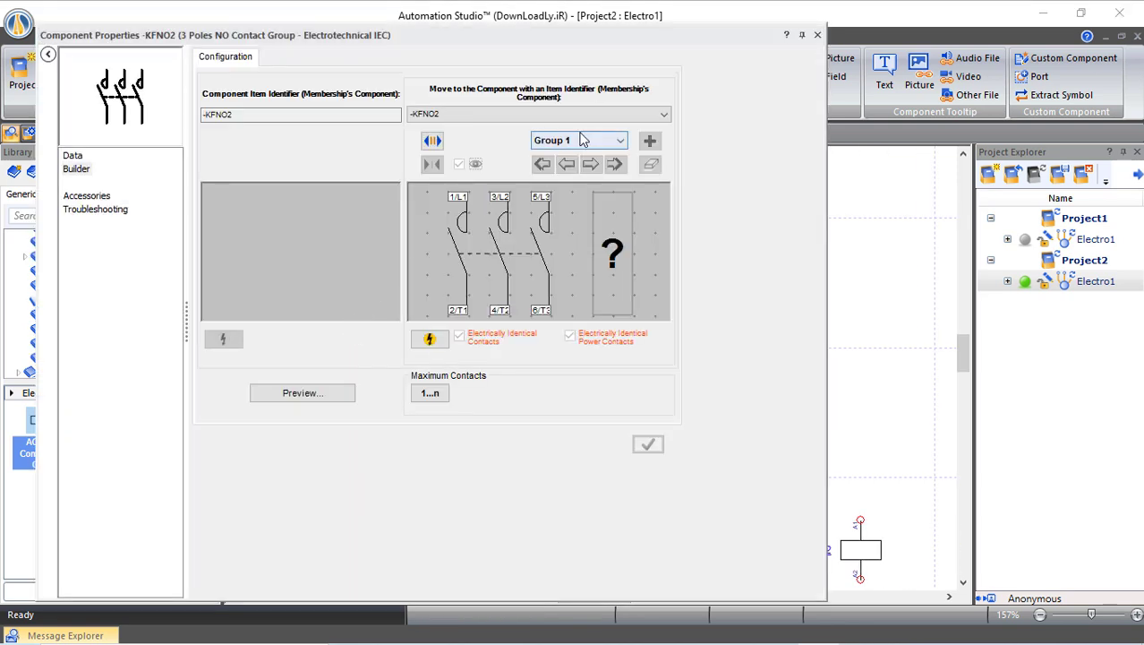
{"action": "left_click", "coordinate": [620, 114]}
{"action": "left_click", "coordinate": [436, 149]}
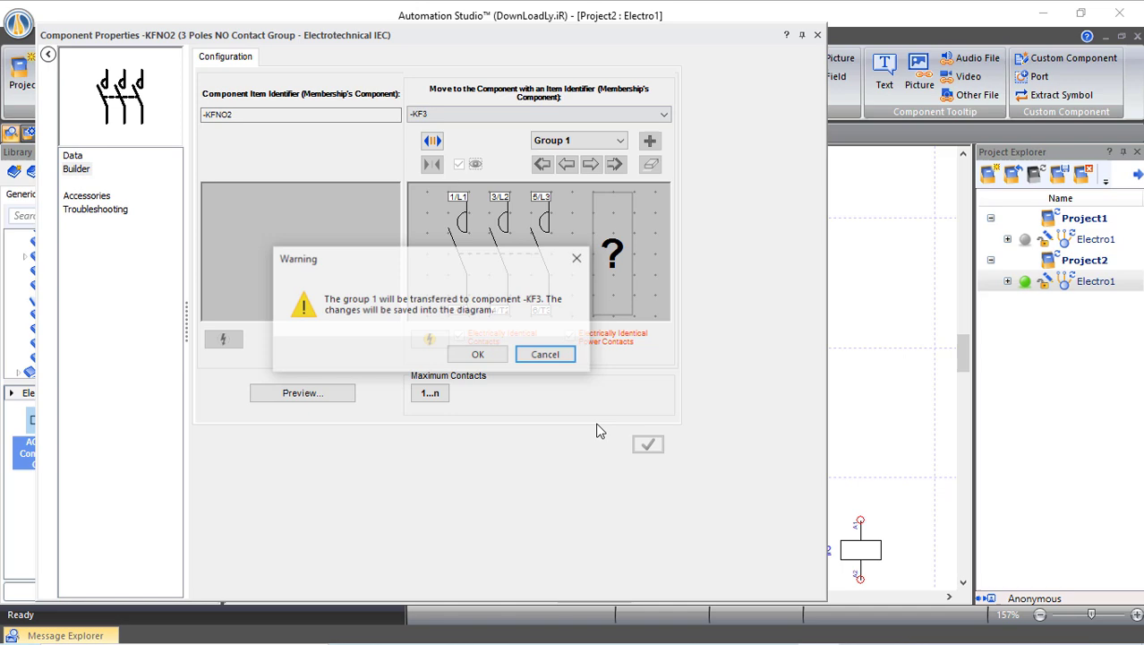
{"action": "left_click", "coordinate": [483, 355]}
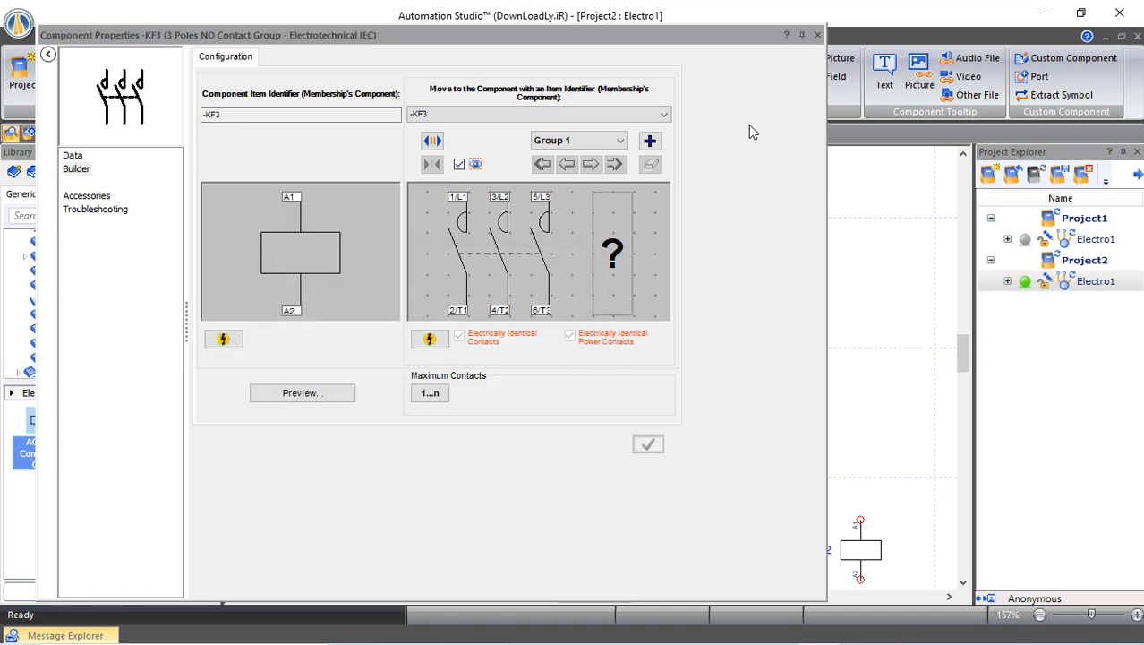
{"action": "left_click", "coordinate": [816, 35]}
{"action": "left_click", "coordinate": [542, 421]}
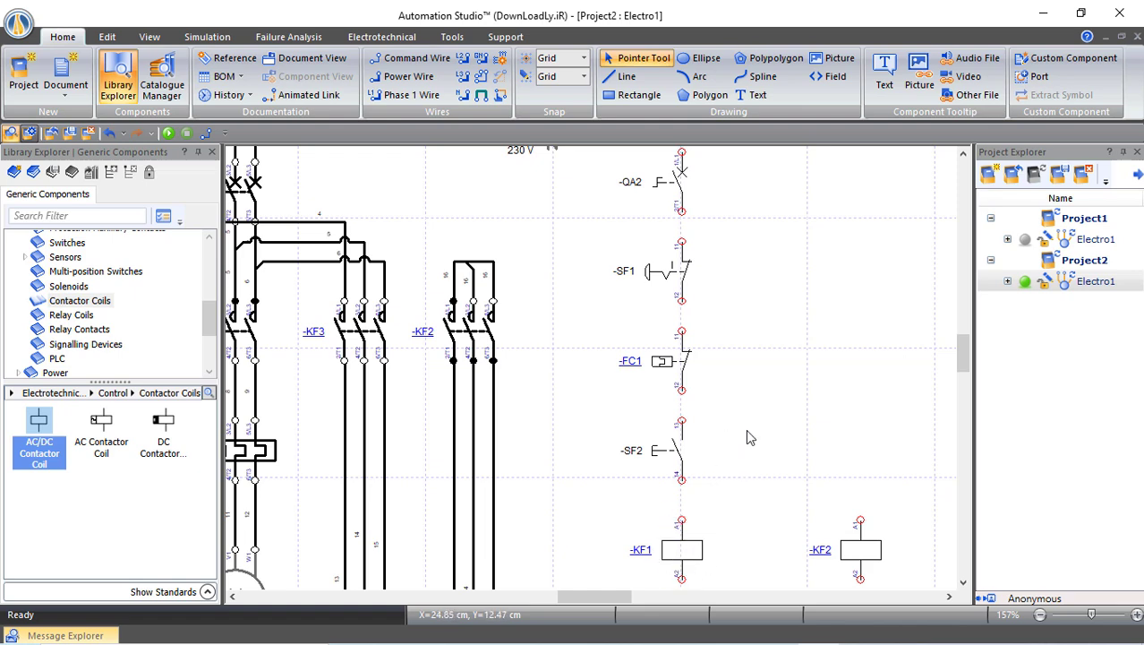
Place a 1-pole normally open contact right of -SF2 and link it to coil -KF1
{"action": "left_click", "coordinate": [67, 241]}
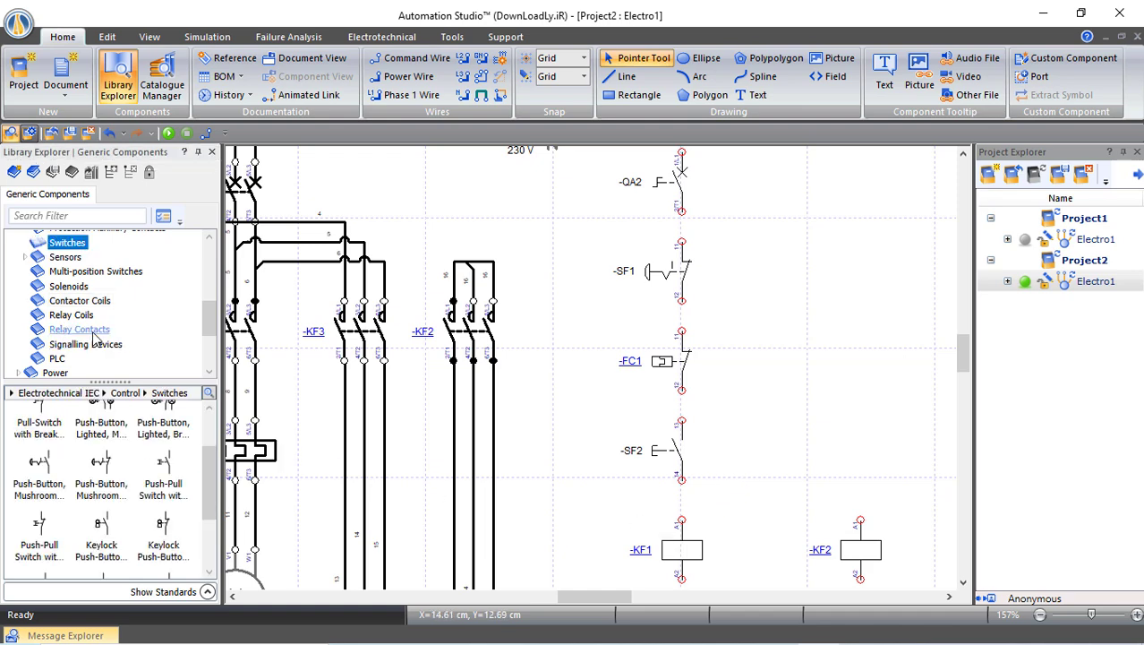
{"action": "left_click", "coordinate": [93, 335]}
{"action": "left_click_drag", "start_coordinate": [38, 421], "coordinate": [748, 427]}
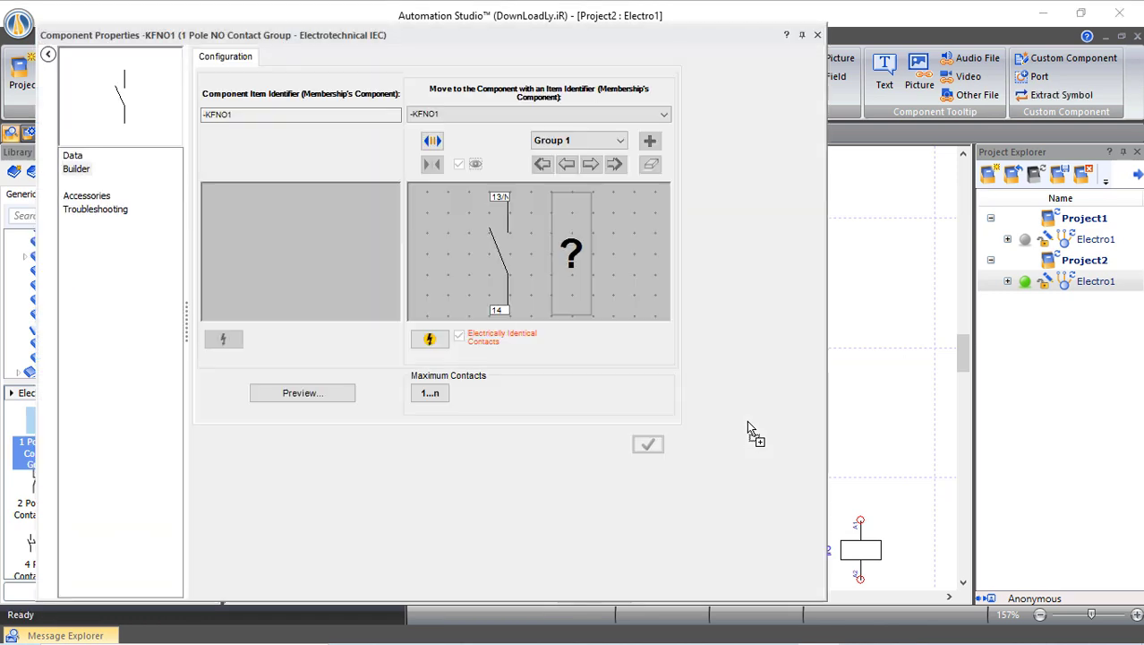
{"action": "left_click", "coordinate": [506, 114]}
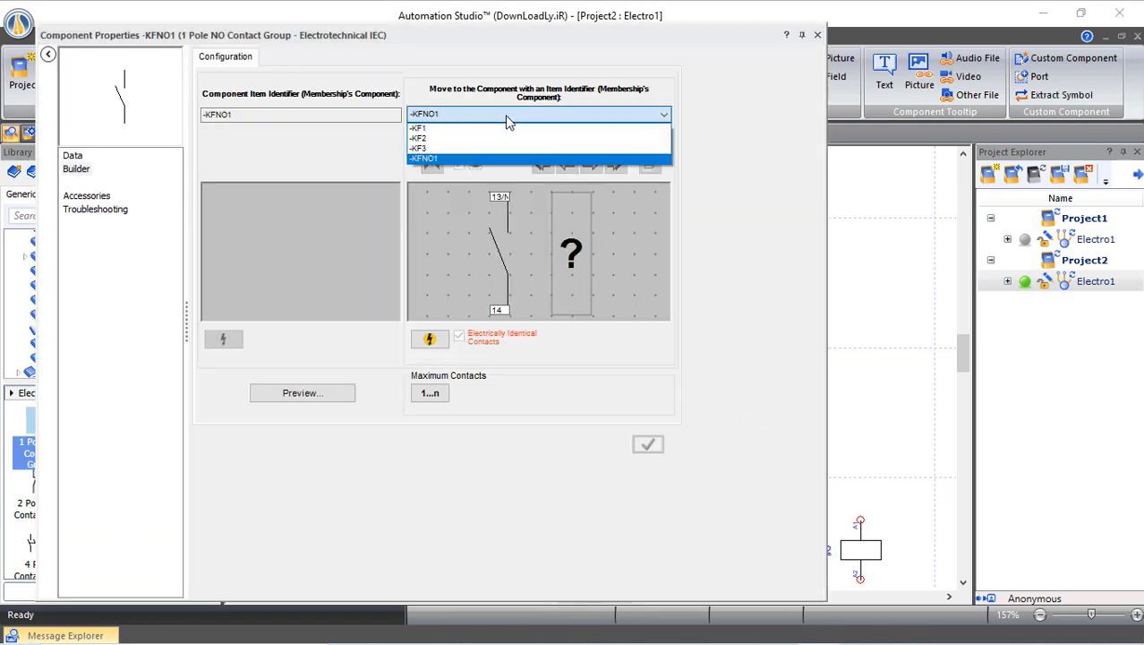
{"action": "left_click", "coordinate": [425, 128]}
{"action": "left_click", "coordinate": [476, 352]}
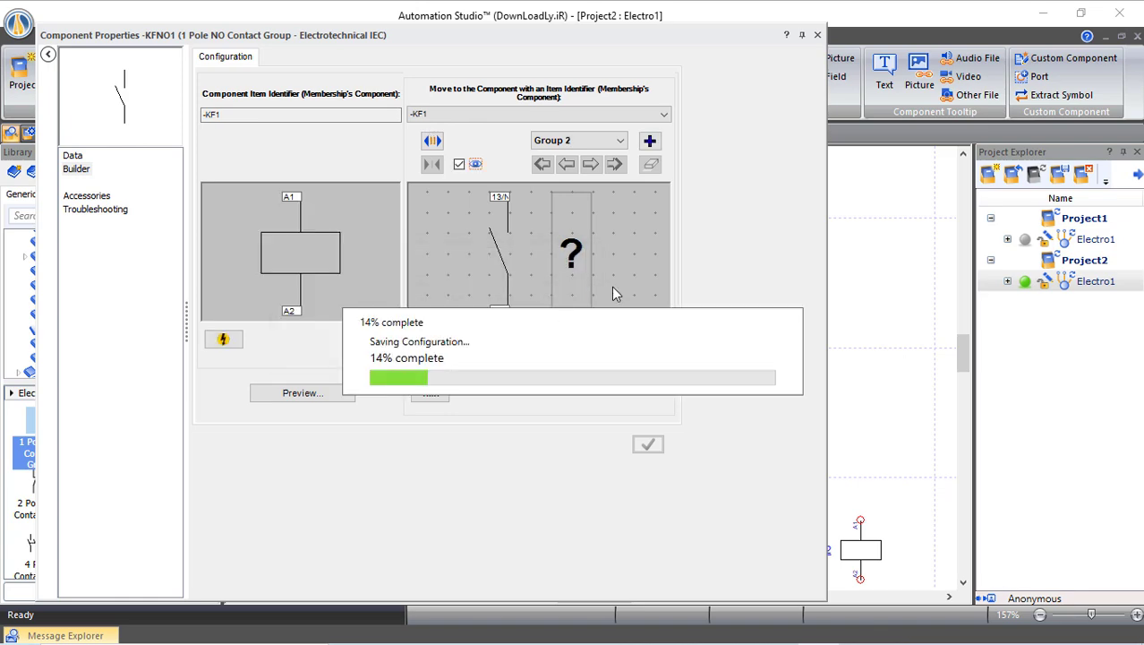
{"action": "left_click", "coordinate": [817, 35]}
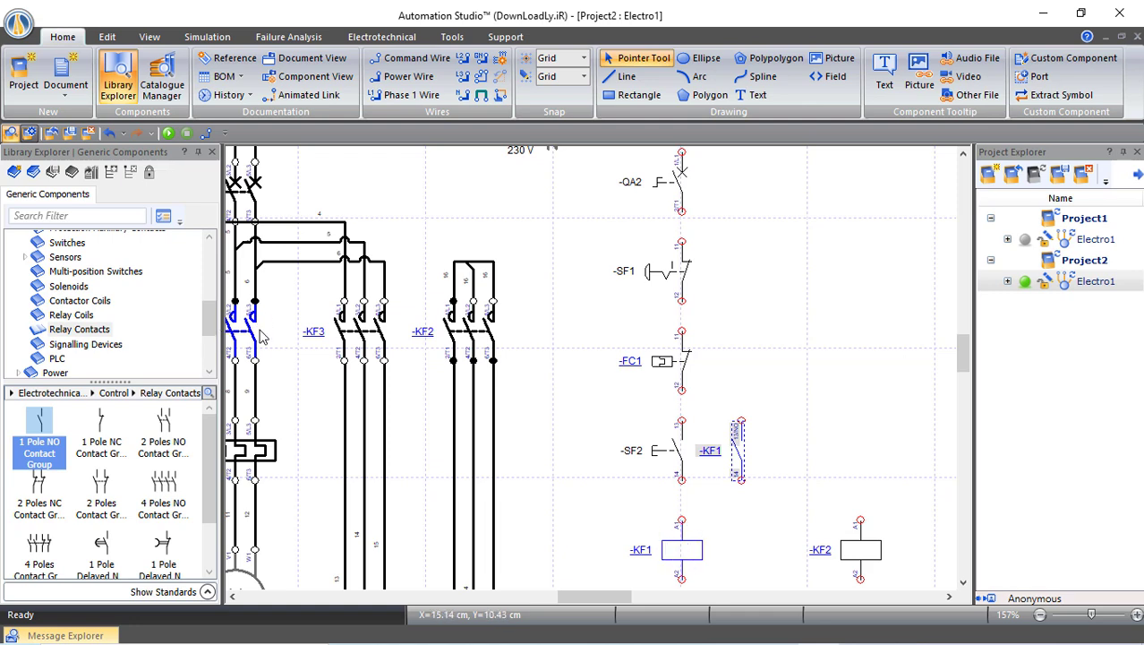
{"action": "left_click", "coordinate": [746, 361]}
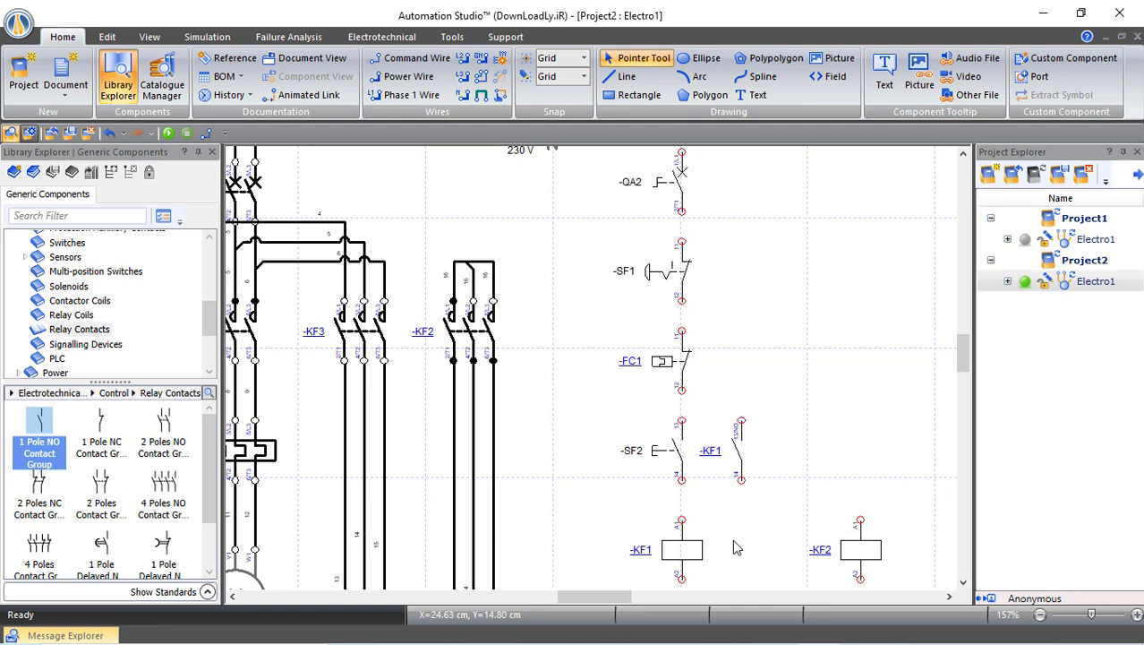
Place a slow-operating relay coil -KF4 to the right of contactor coil -KF1
{"action": "left_click", "coordinate": [77, 315]}
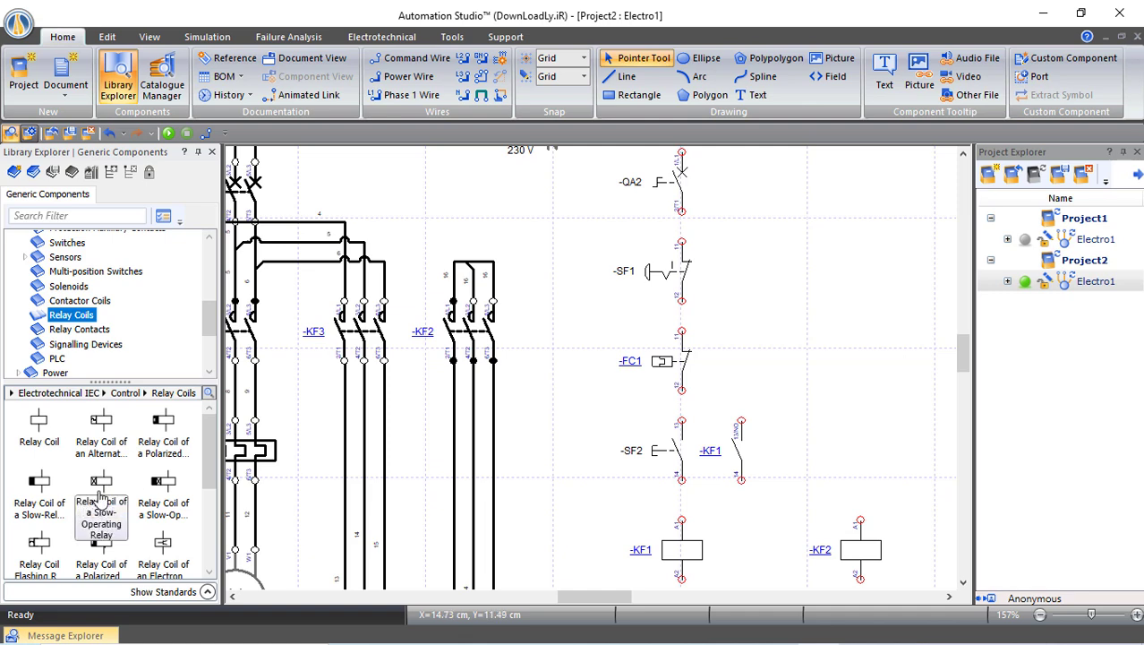
{"action": "left_click_drag", "start_coordinate": [100, 483], "coordinate": [750, 523]}
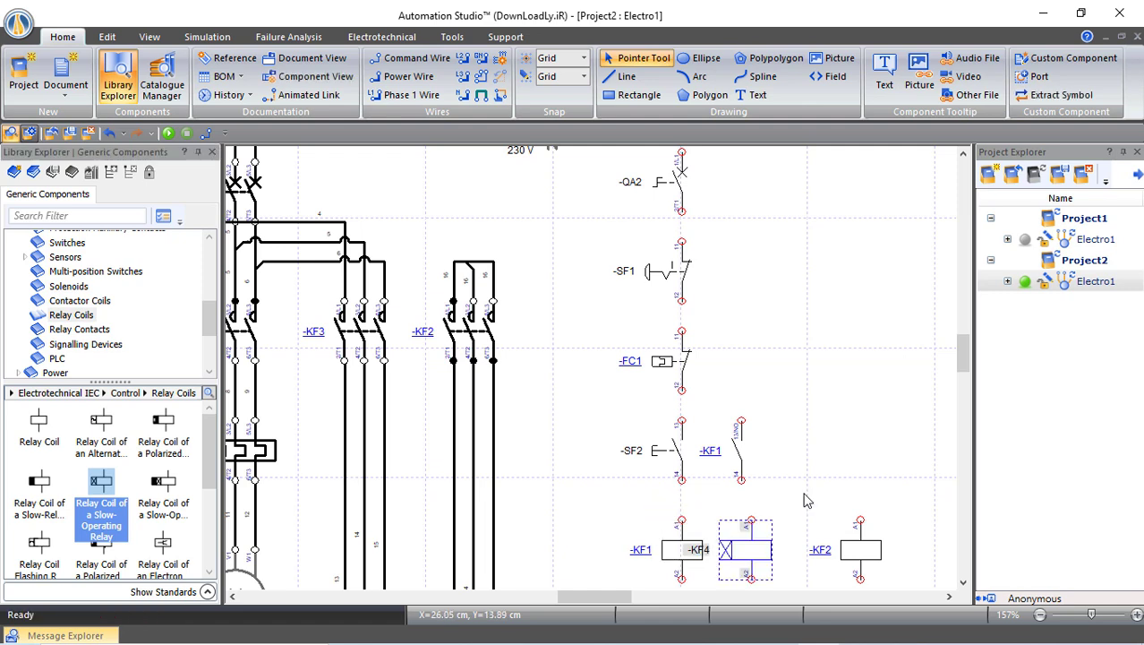
{"action": "scroll", "coordinate": [801, 481], "scroll_direction": "down", "scroll_amount": 3}
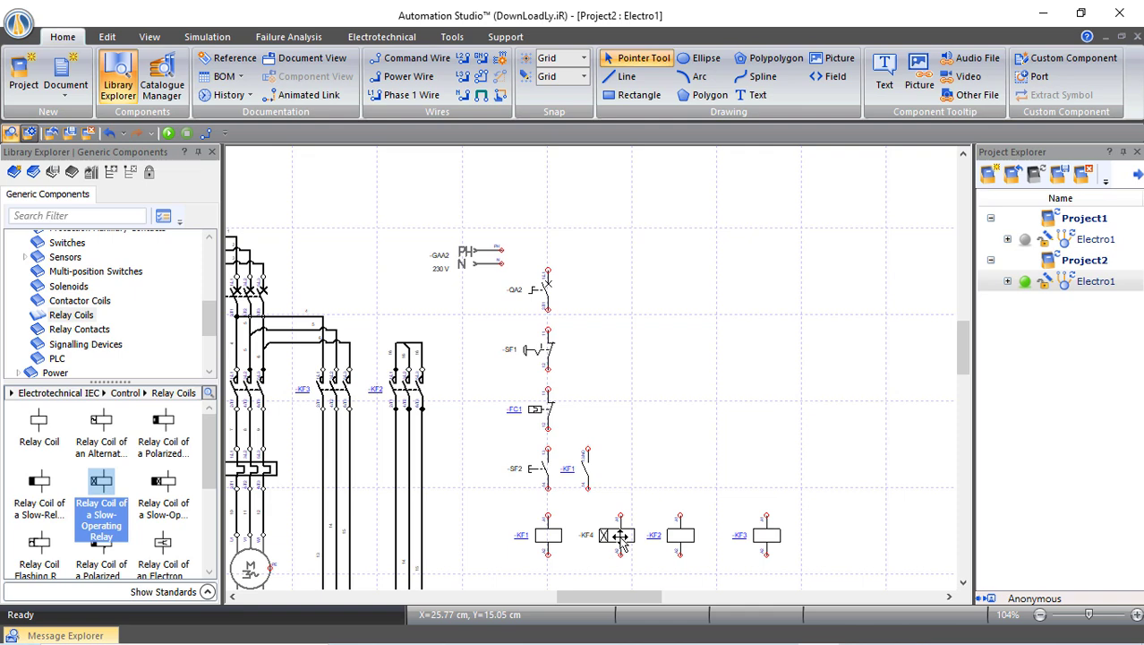
Enable Delay on Operate on -KF4's electrical characteristics and set it to 0min 10s 001ms
{"action": "double_click", "coordinate": [621, 535]}
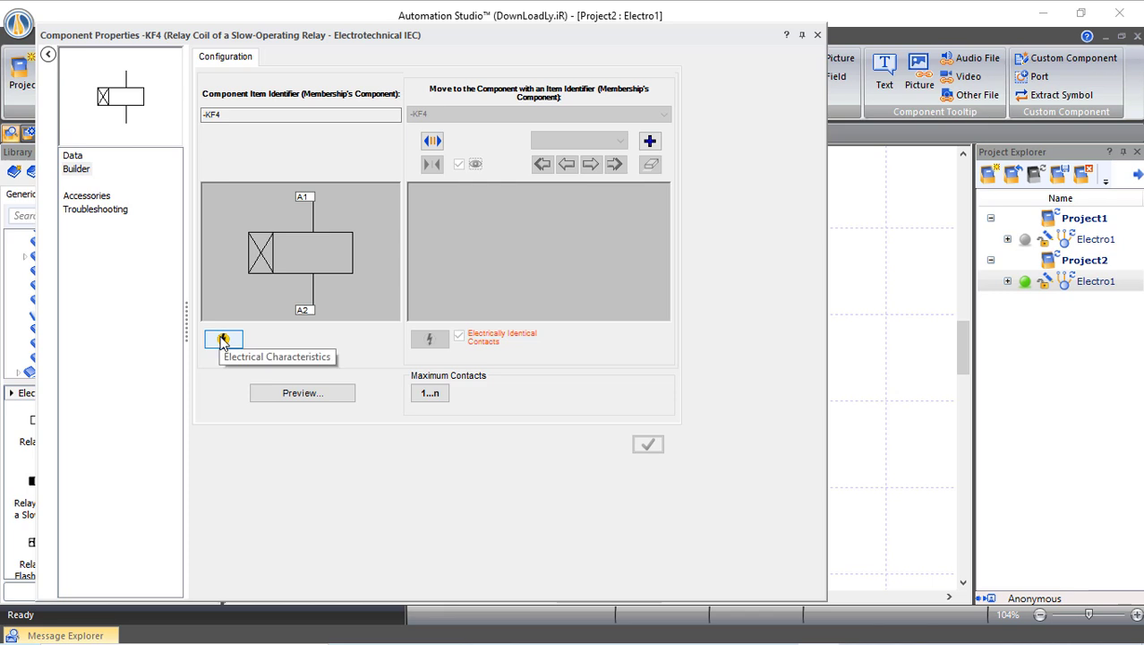
{"action": "left_click", "coordinate": [223, 342]}
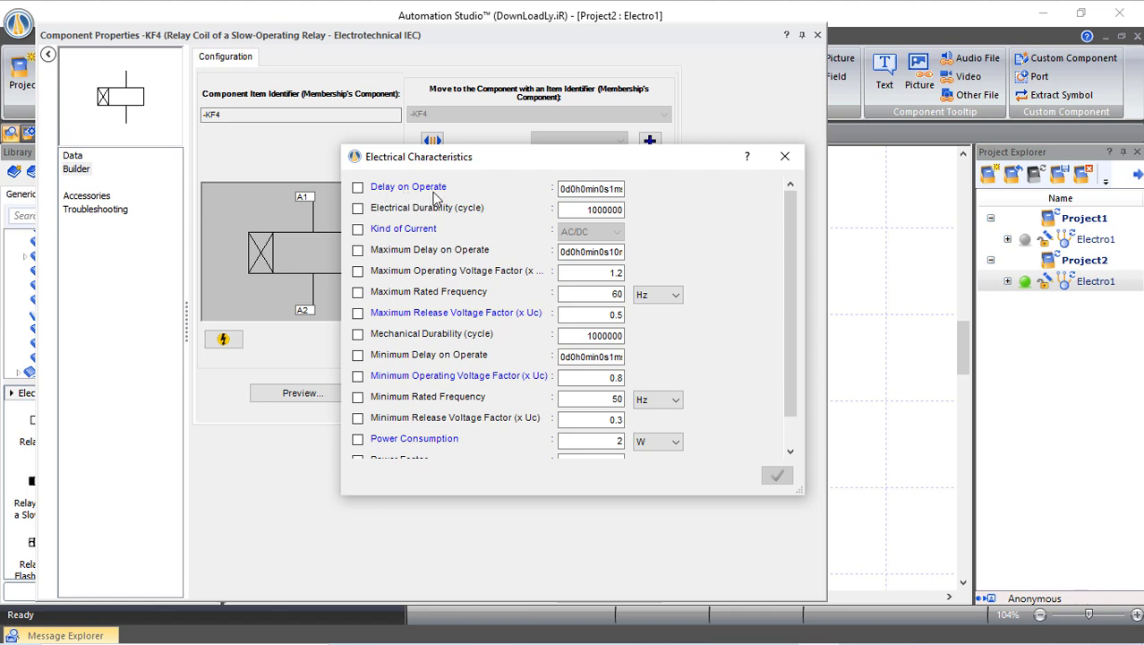
{"action": "left_click", "coordinate": [359, 188]}
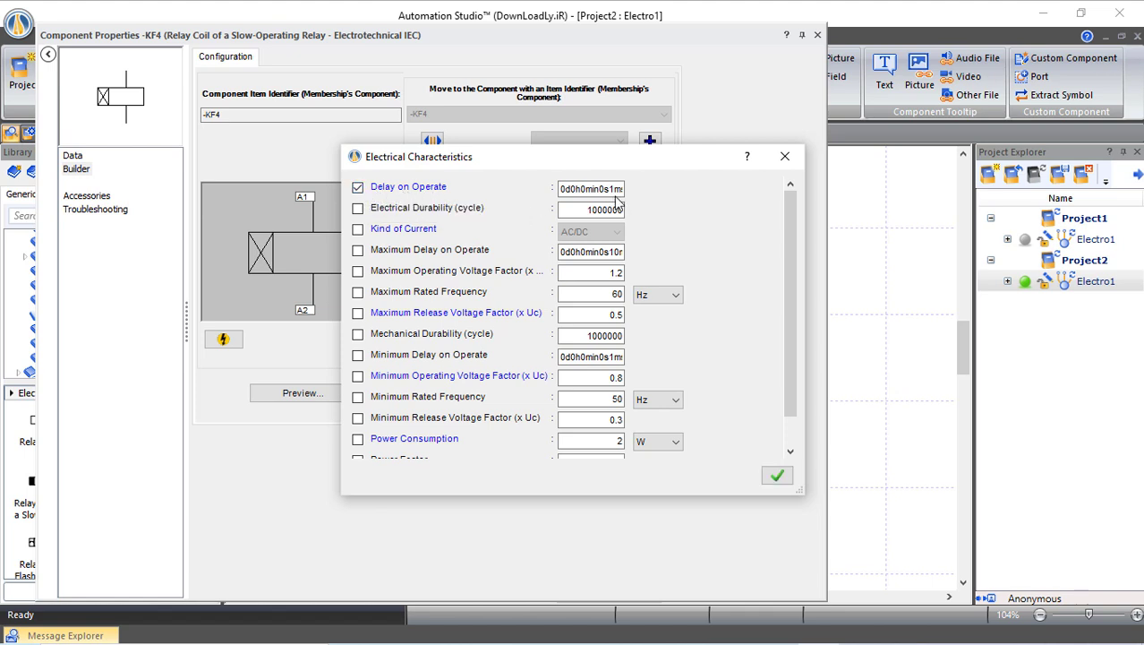
{"action": "left_click", "coordinate": [569, 192]}
{"action": "left_click", "coordinate": [775, 472]}
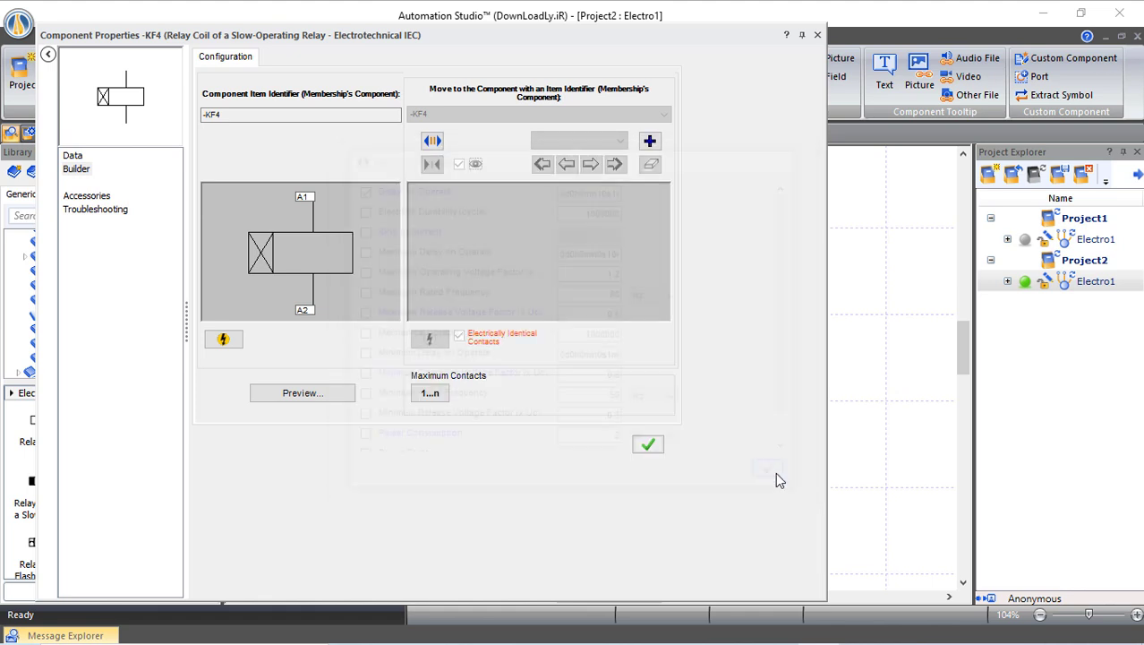
{"action": "left_click", "coordinate": [655, 455]}
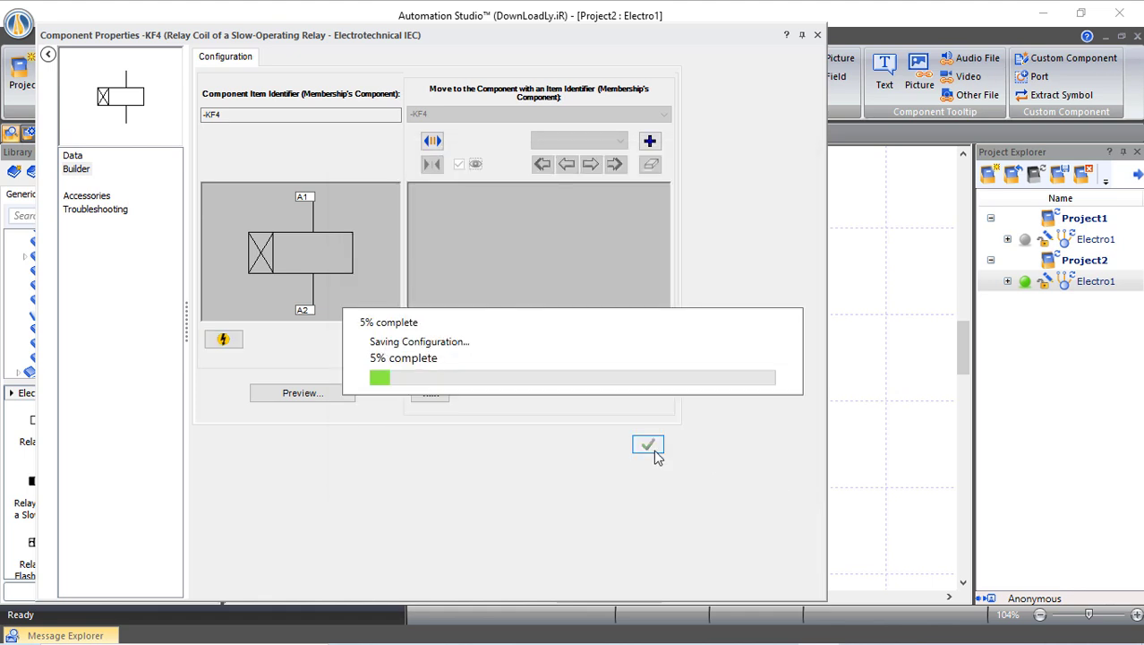
{"action": "left_click", "coordinate": [816, 35]}
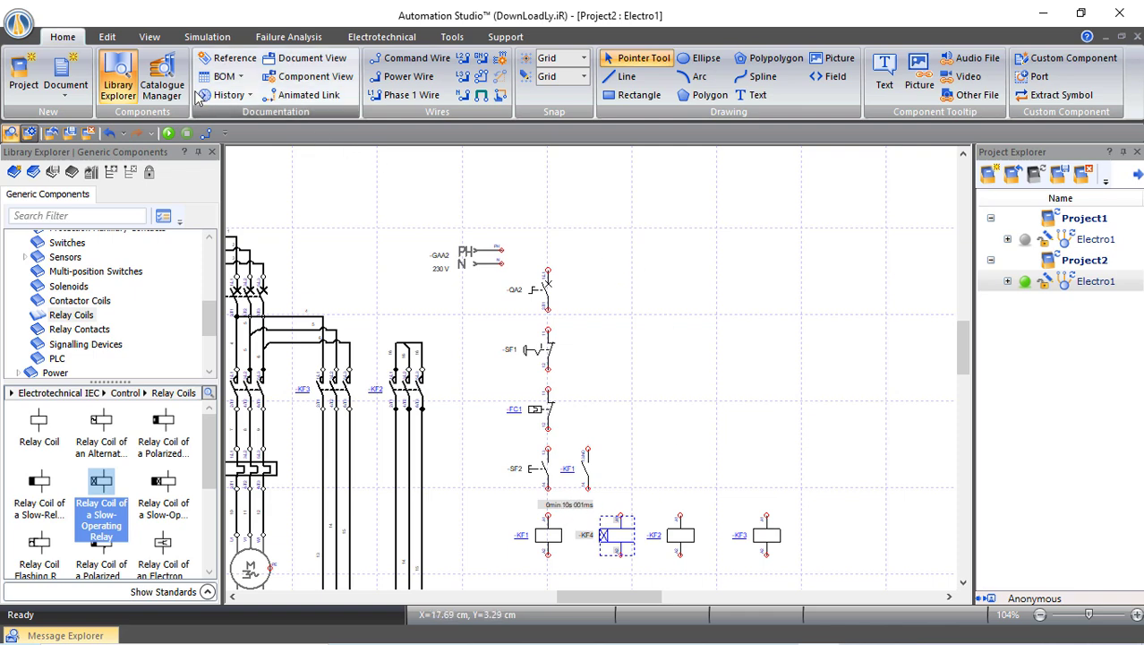
Wire the PH supply down through -QA2, -SF1 and -FC1 to push-button -SF2
{"action": "left_click", "coordinate": [396, 79]}
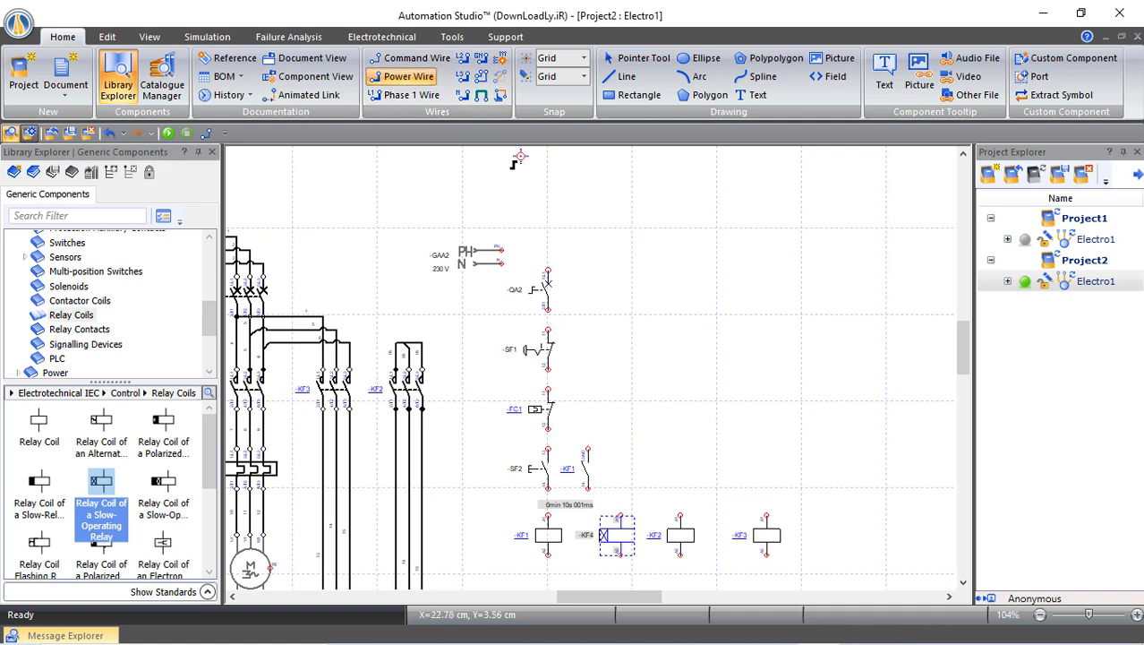
{"action": "left_click", "coordinate": [503, 262]}
{"action": "left_click", "coordinate": [549, 269]}
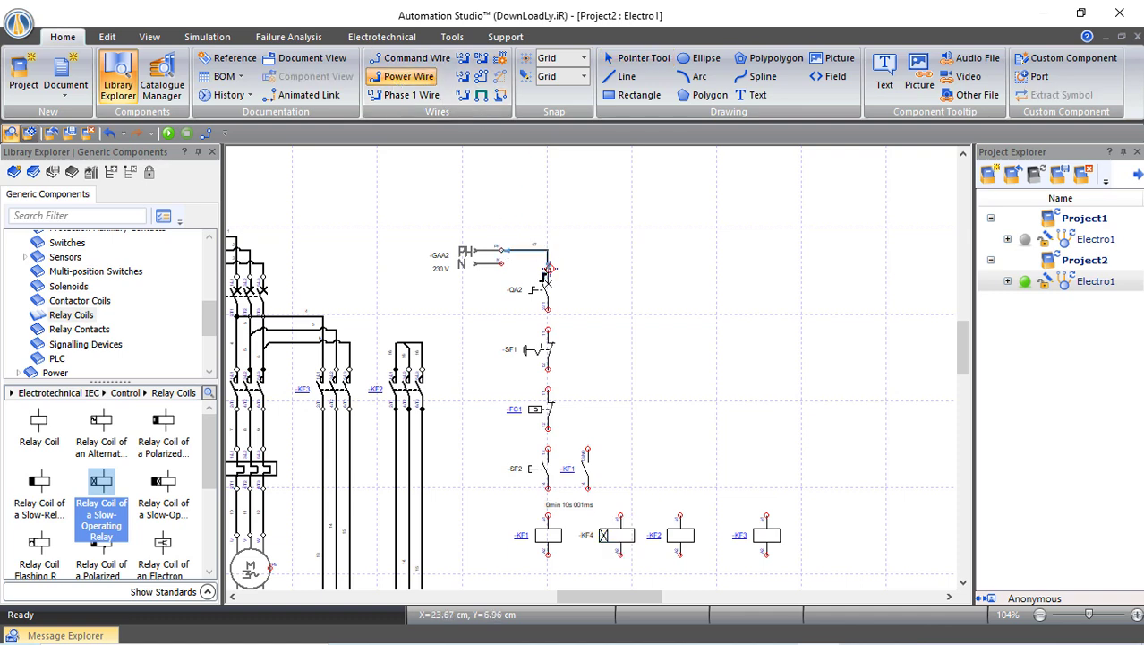
{"action": "left_click", "coordinate": [546, 310]}
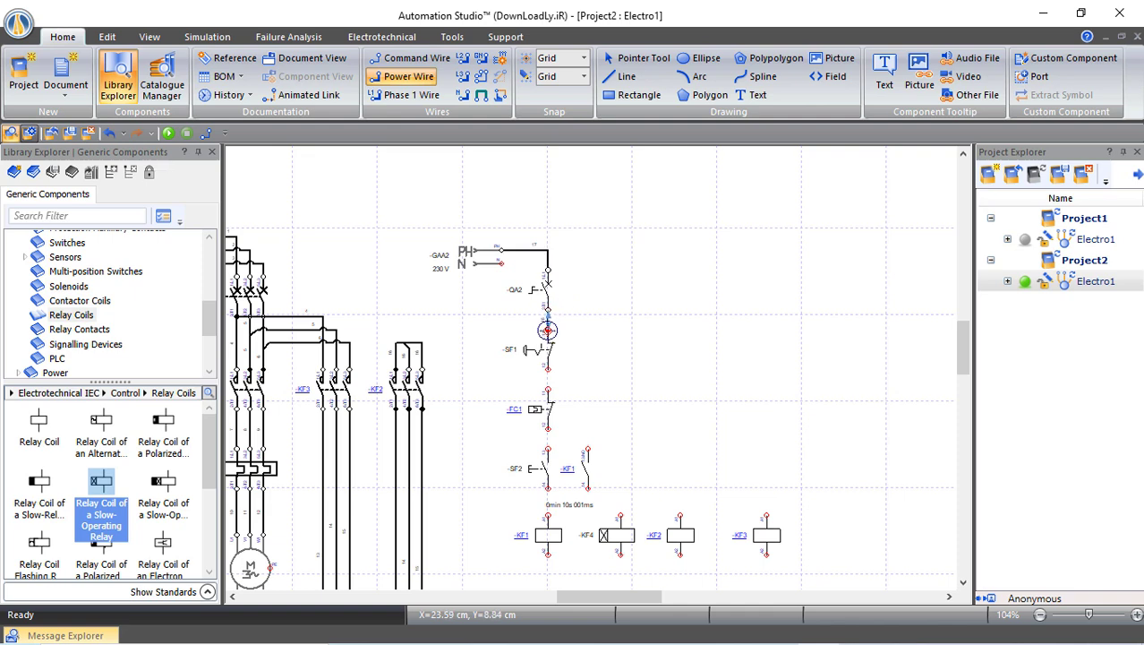
{"action": "left_click", "coordinate": [547, 331]}
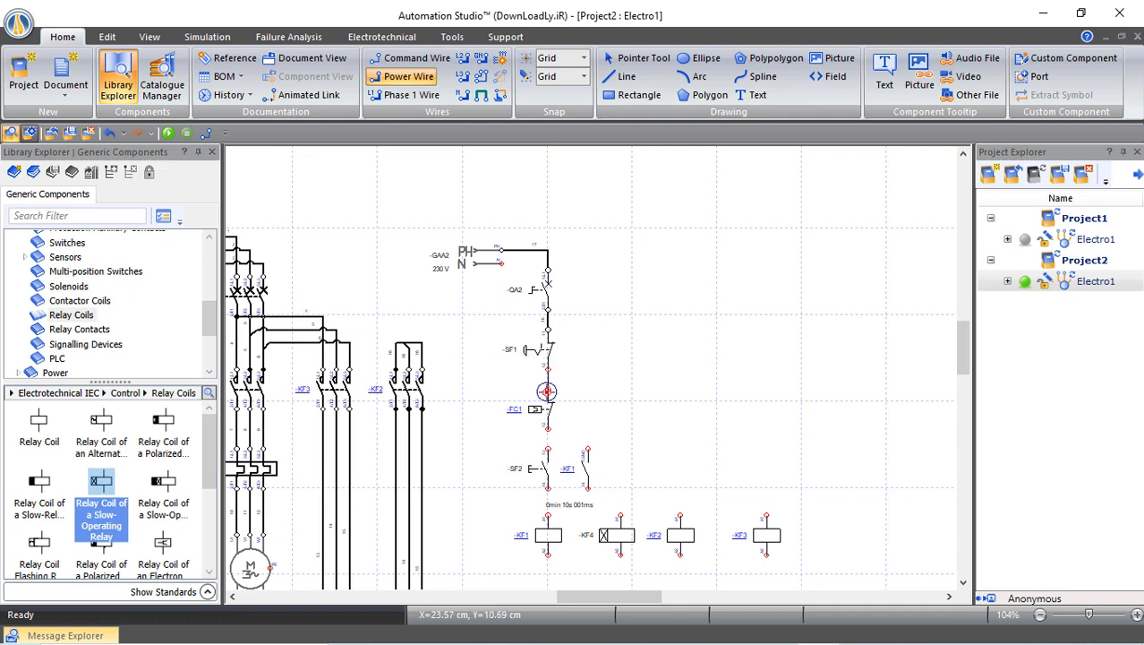
{"action": "left_click", "coordinate": [546, 392]}
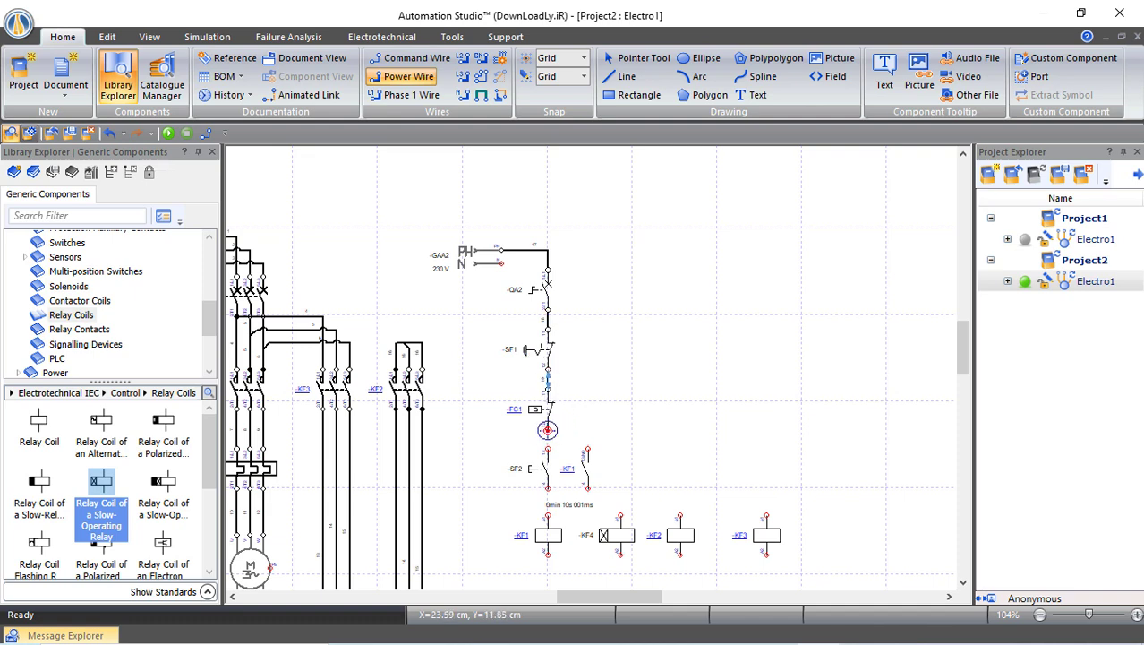
{"action": "left_click", "coordinate": [546, 429]}
{"action": "left_click", "coordinate": [548, 447]}
Wire the -KF1 contact in parallel with -SF2 and run the line to coil -KF4's top
{"action": "left_click", "coordinate": [548, 450]}
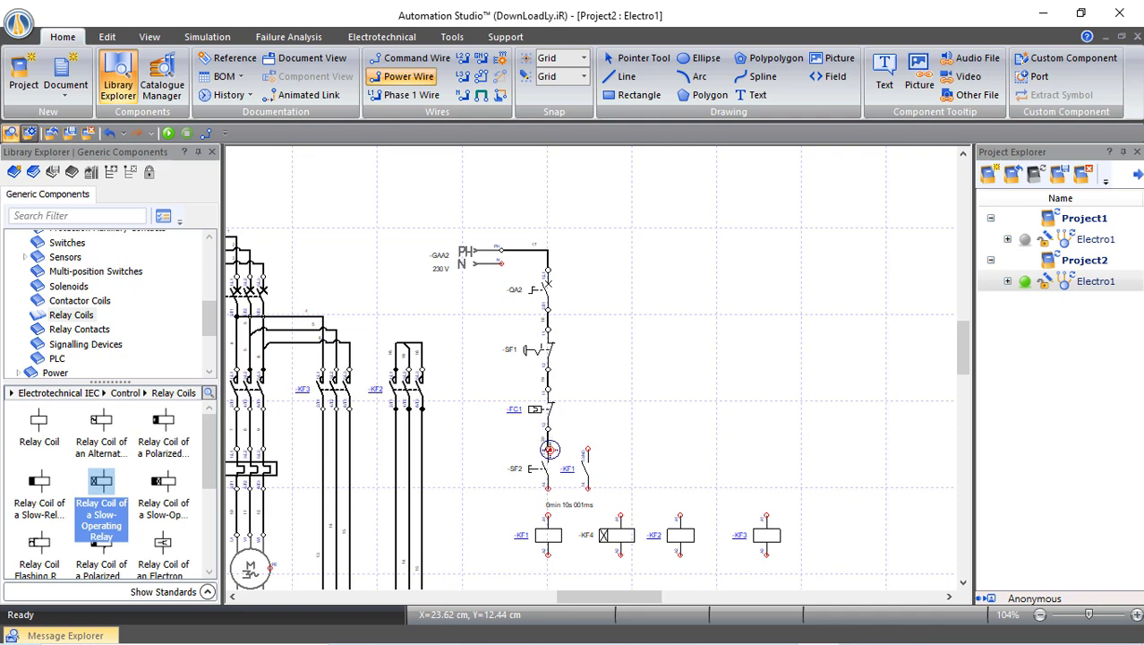
{"action": "left_click", "coordinate": [587, 449]}
{"action": "left_click", "coordinate": [587, 486]}
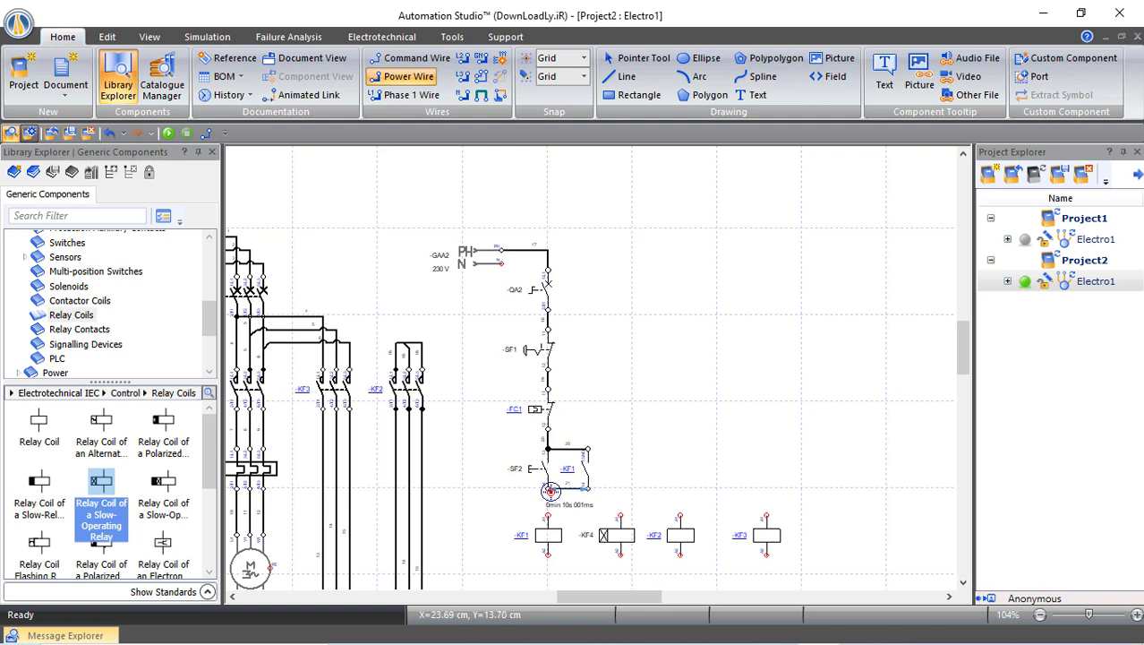
{"action": "left_click", "coordinate": [548, 489]}
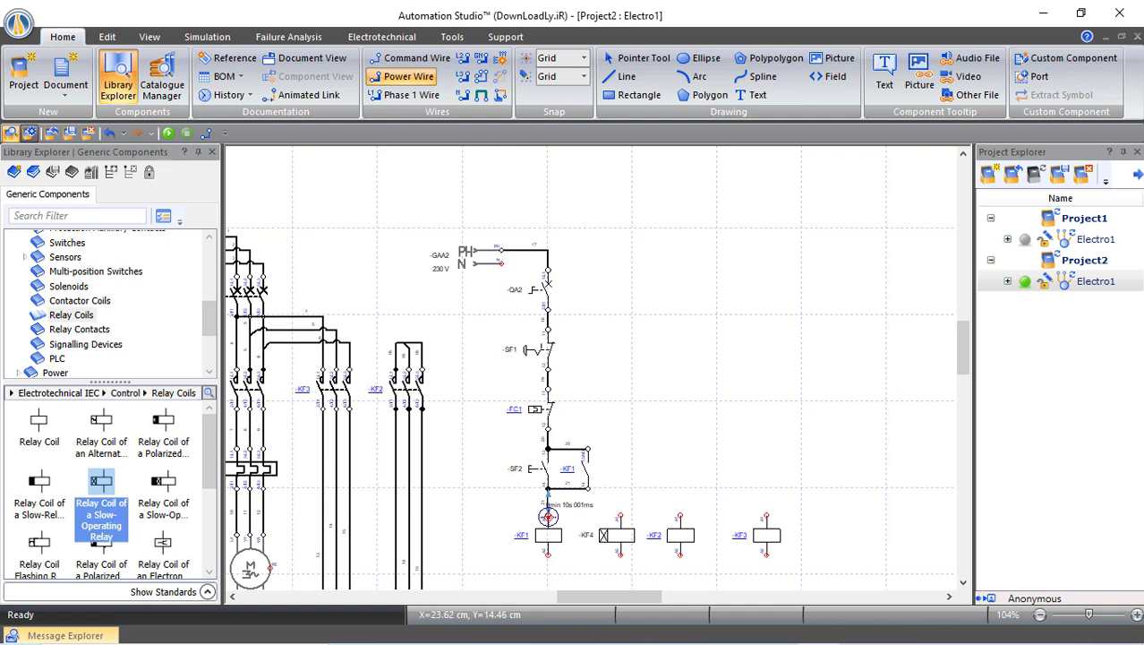
{"action": "left_click", "coordinate": [621, 516]}
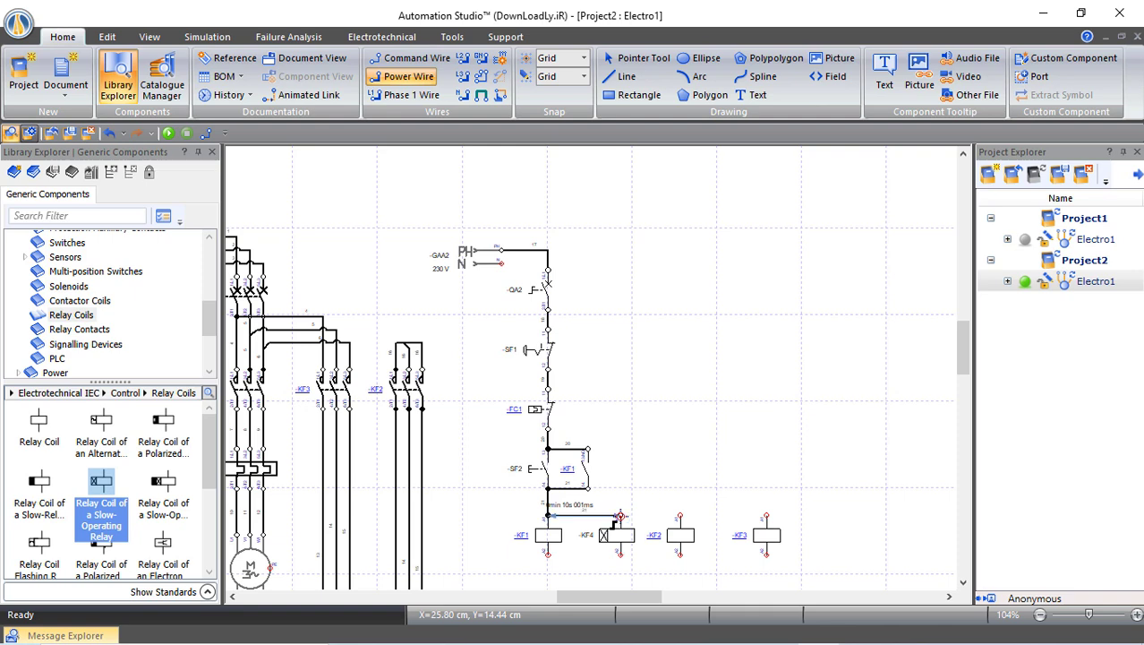
Run the N return wire along the bottom and join coils -KF1, -KF4 and -KF2 to it
{"action": "scroll", "coordinate": [607, 533], "scroll_direction": "down", "scroll_amount": 1}
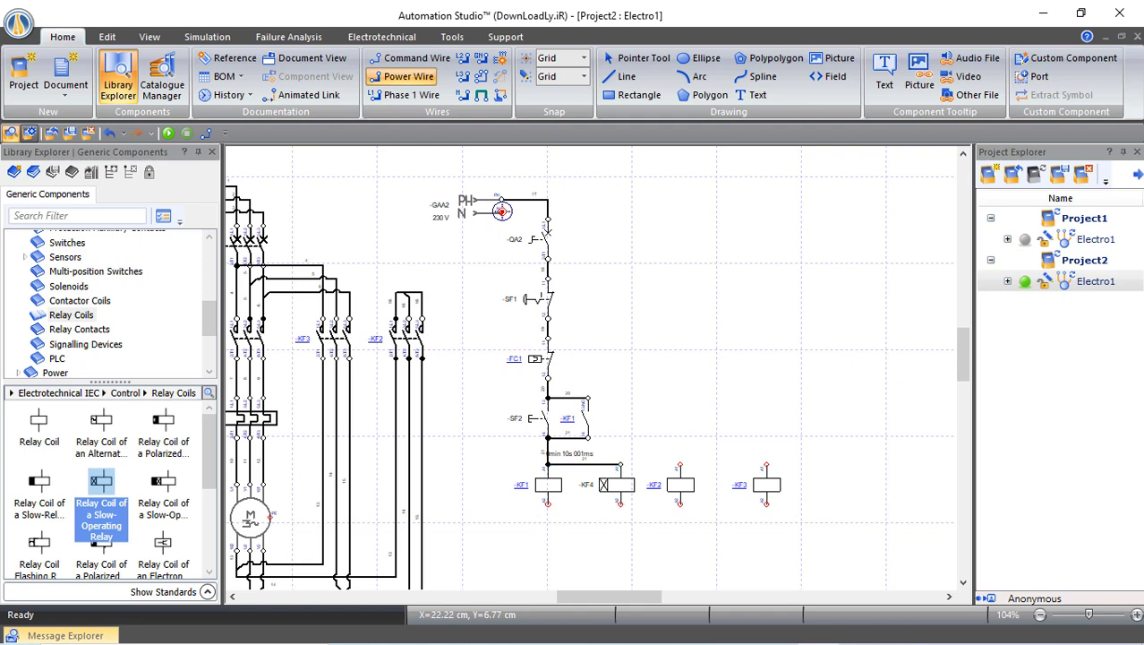
{"action": "left_click", "coordinate": [502, 211]}
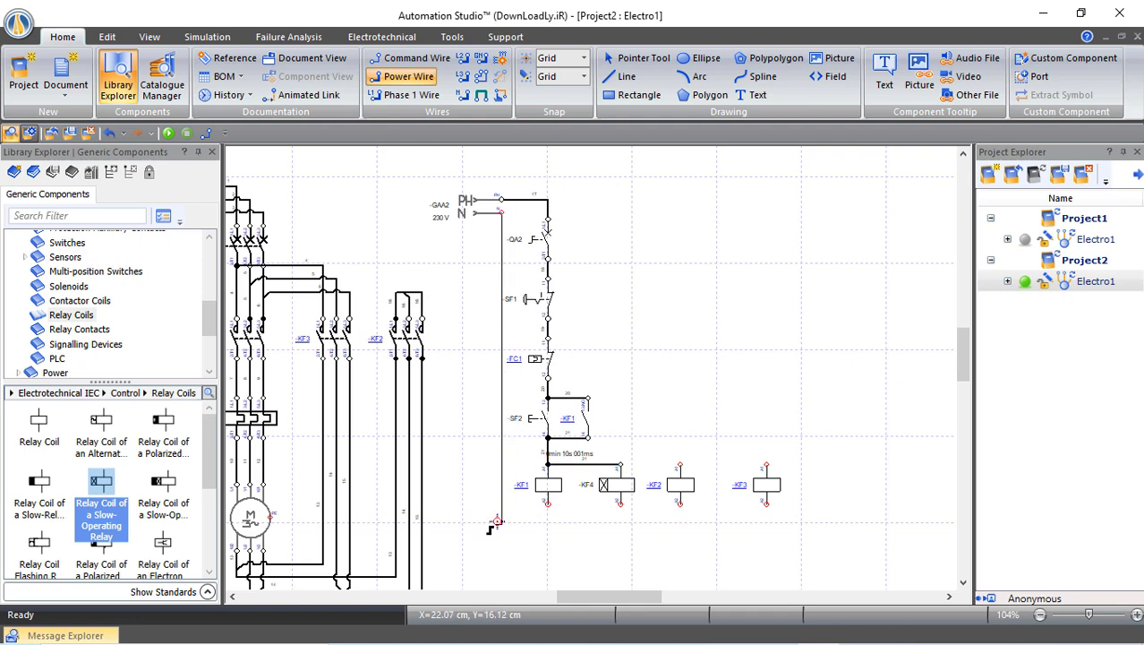
{"action": "left_click", "coordinate": [766, 504]}
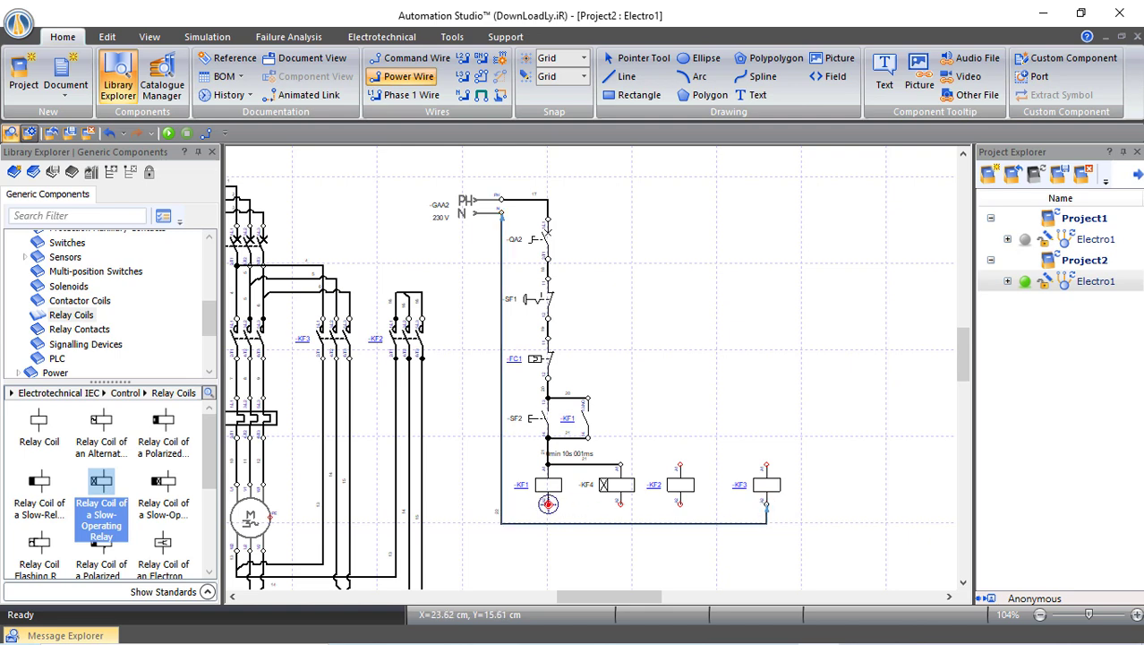
{"action": "left_click", "coordinate": [548, 504]}
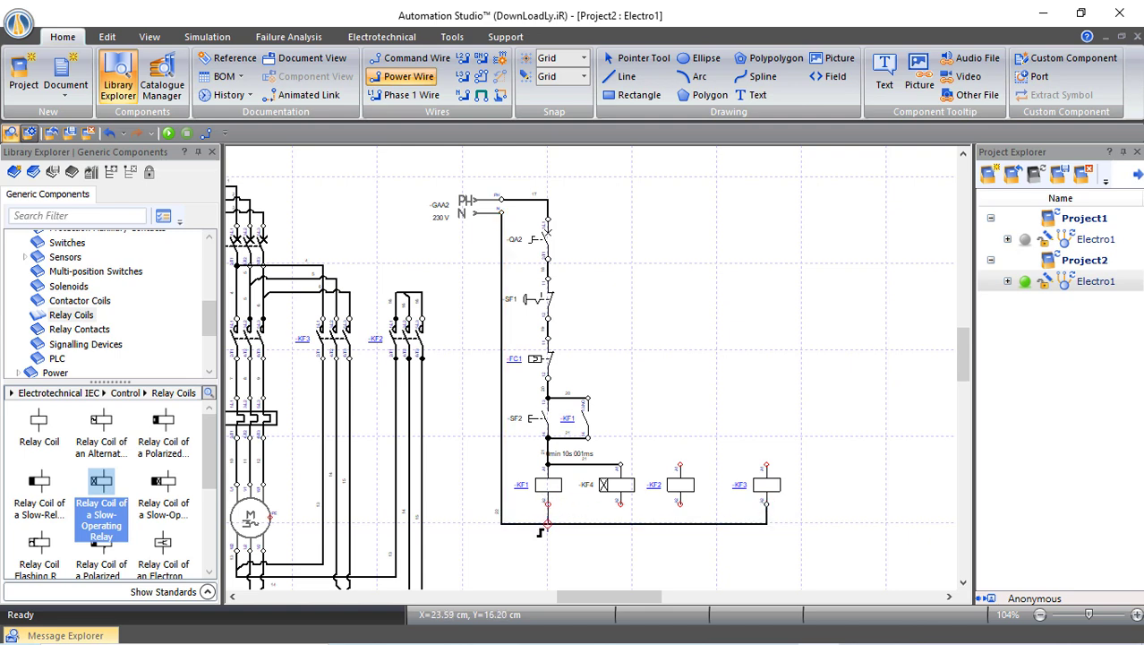
{"action": "left_click", "coordinate": [548, 524]}
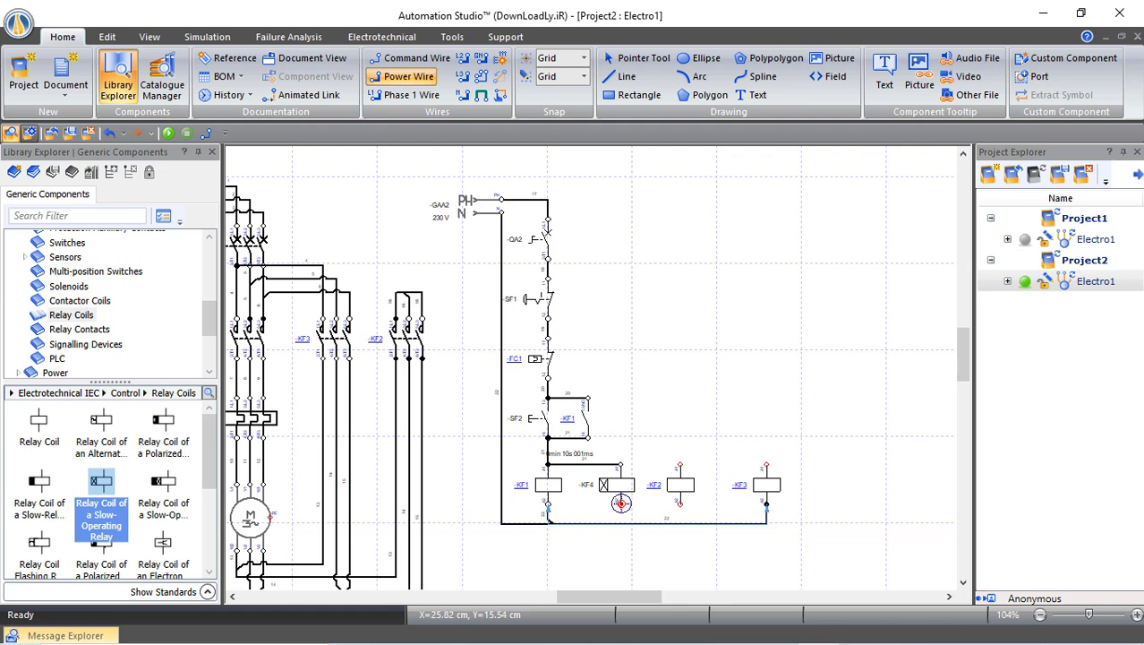
{"action": "left_click", "coordinate": [621, 503]}
{"action": "left_click", "coordinate": [620, 523]}
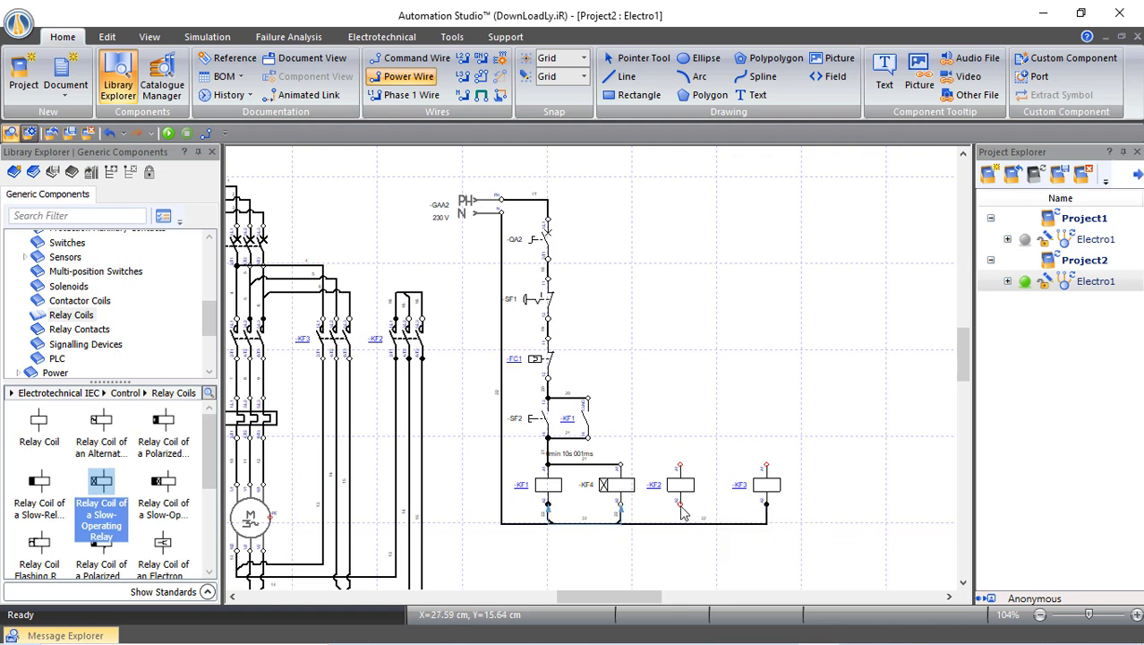
{"action": "left_click", "coordinate": [680, 504]}
{"action": "left_click", "coordinate": [679, 524]}
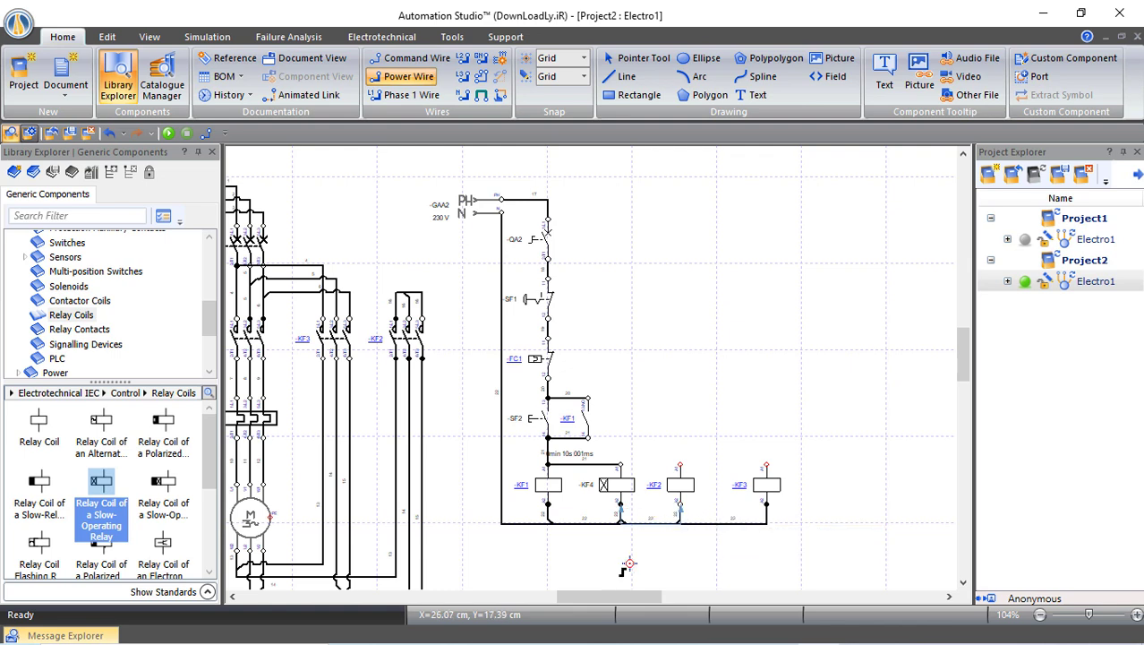
{"action": "left_click_drag", "start_coordinate": [819, 542], "coordinate": [468, 452]}
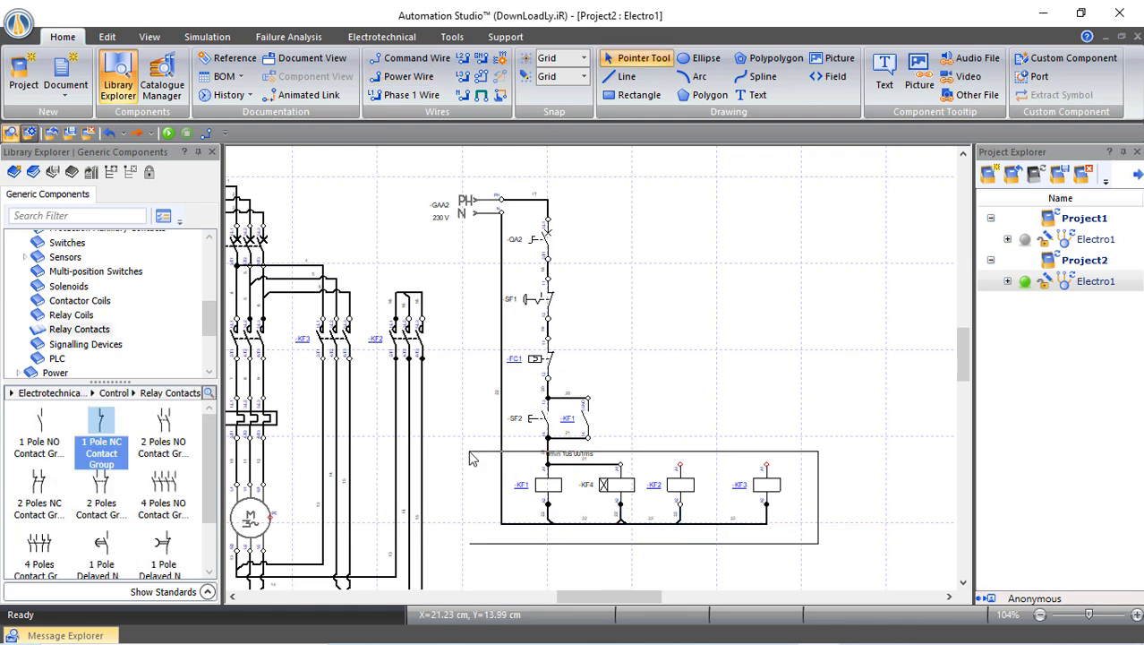
{"action": "scroll", "coordinate": [574, 502], "scroll_direction": "down", "scroll_amount": 1}
{"action": "scroll", "coordinate": [576, 506], "scroll_direction": "down", "scroll_amount": 1}
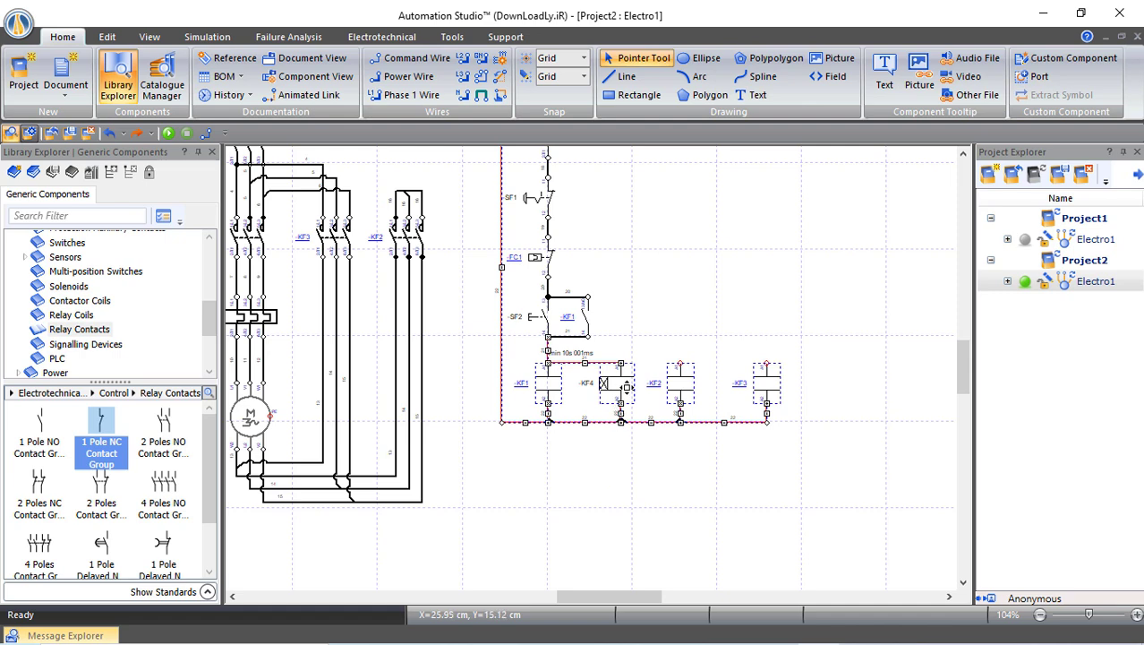
Move the coils lower and place a 1-pole normally closed contact above -KF2
{"action": "left_click_drag", "start_coordinate": [621, 402], "coordinate": [622, 453]}
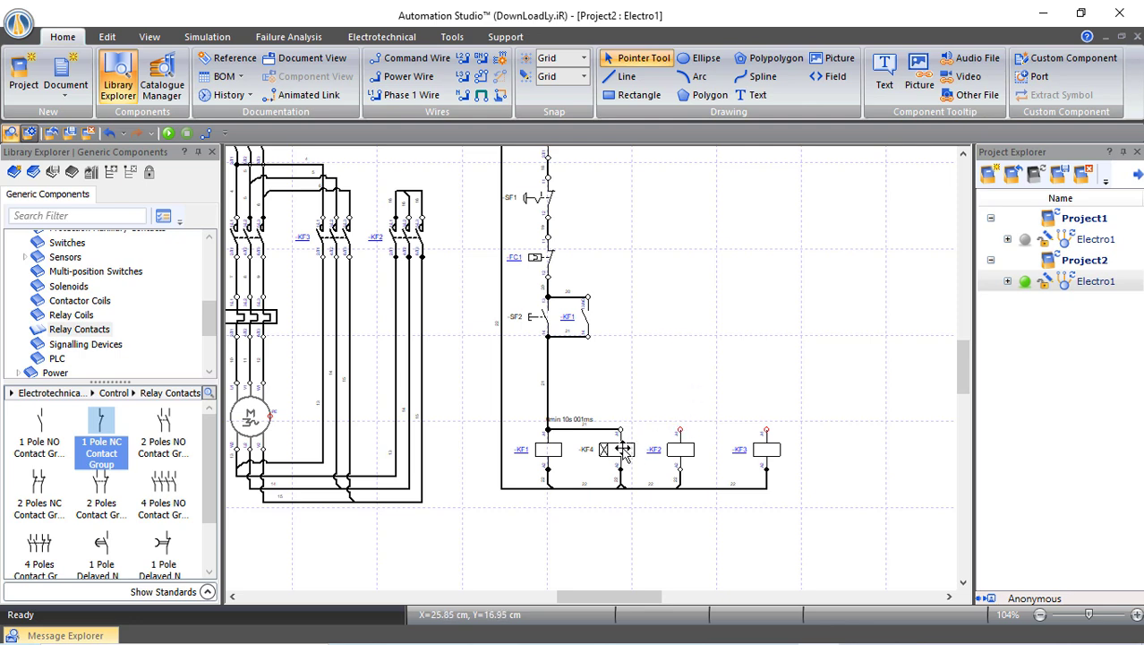
{"action": "left_click", "coordinate": [78, 332]}
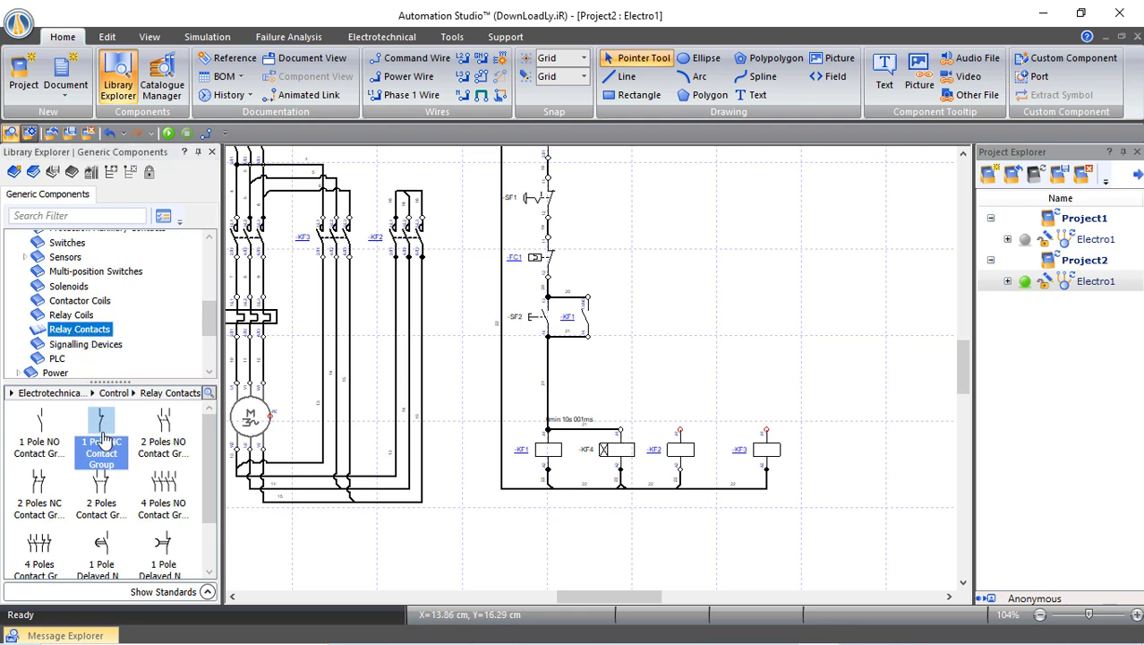
{"action": "mouse_move", "coordinate": [104, 435]}
{"action": "left_click_drag", "start_coordinate": [106, 429], "coordinate": [681, 344]}
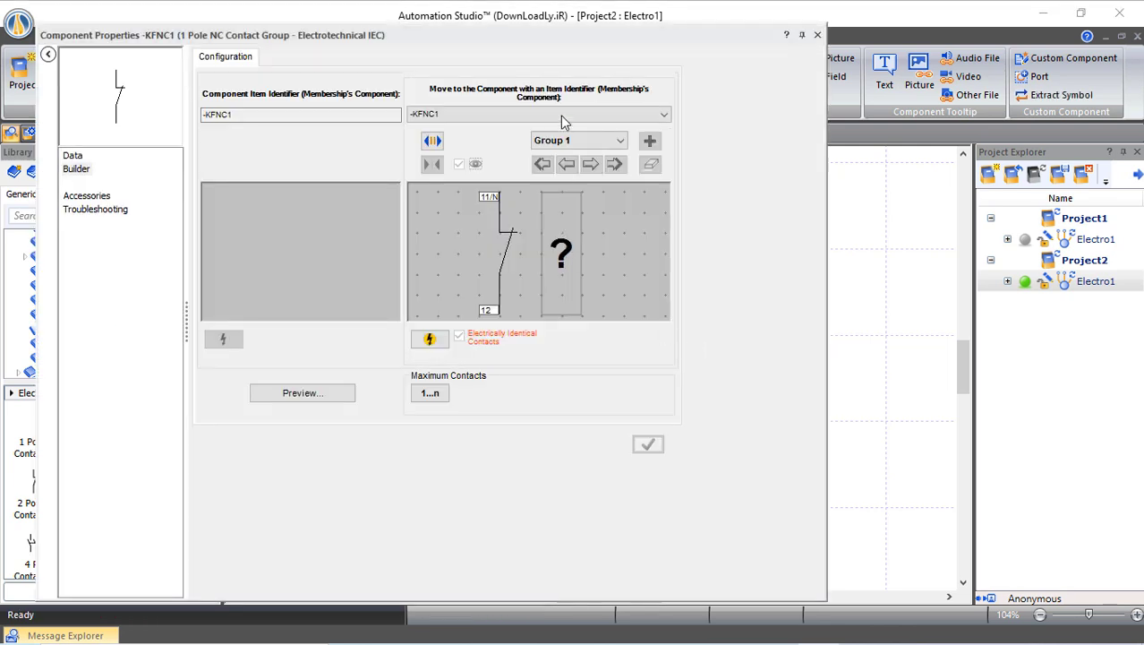
Assign the new normally closed contact to timer -KF4 and wire it from the -KF1 contact line
{"action": "left_click", "coordinate": [555, 117]}
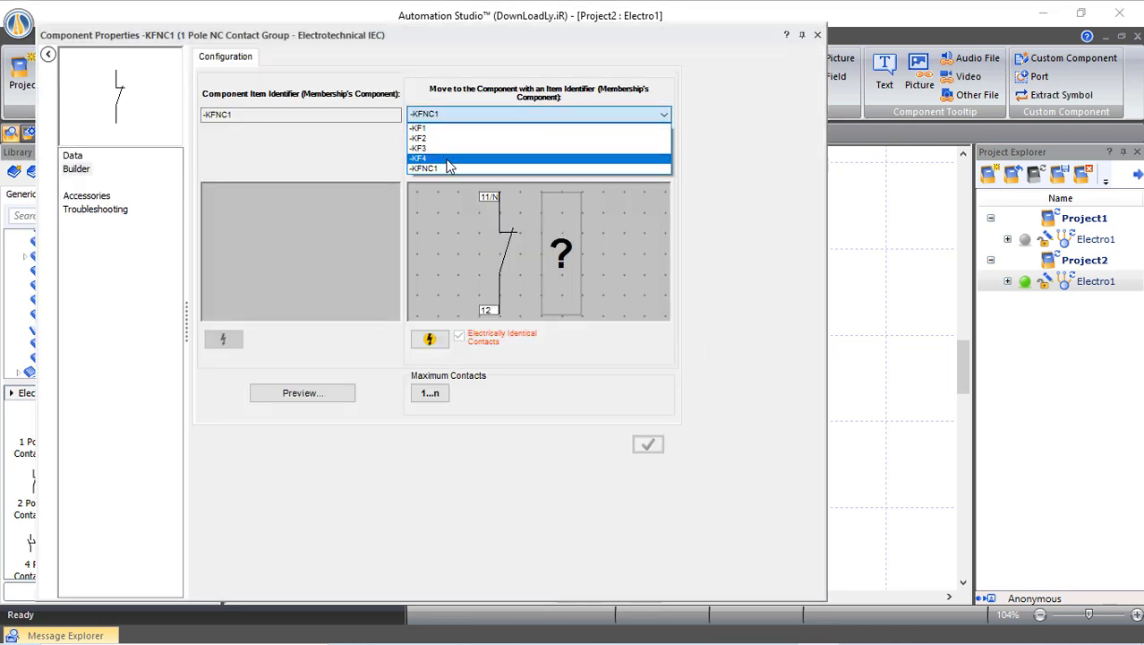
{"action": "left_click", "coordinate": [441, 163]}
{"action": "left_click", "coordinate": [478, 355]}
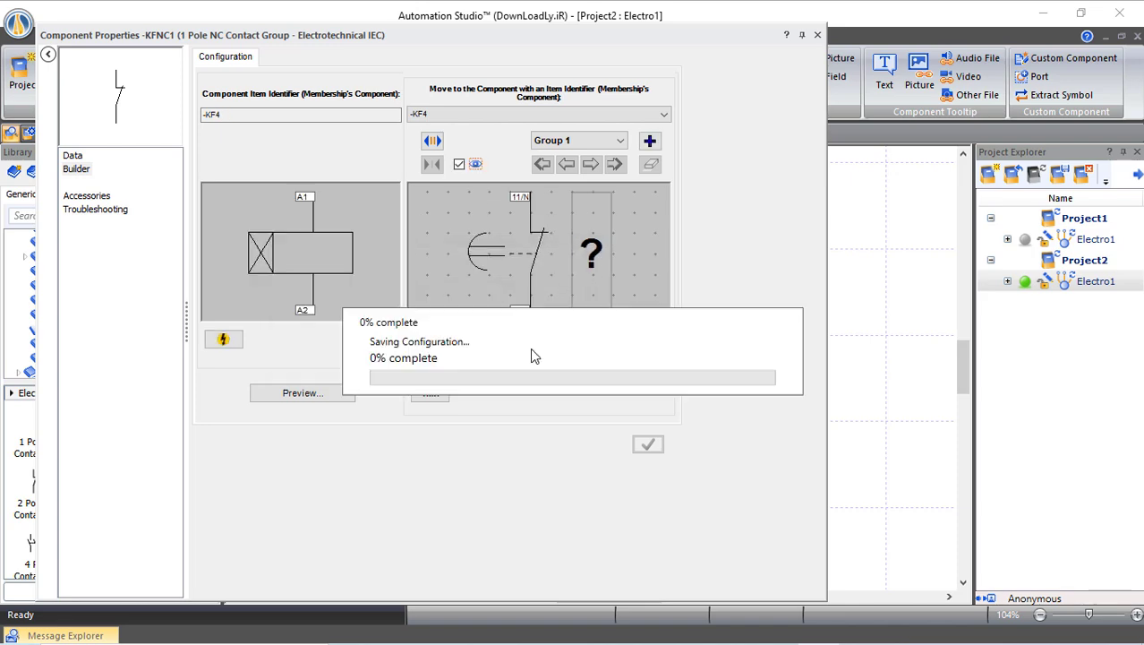
{"action": "left_click", "coordinate": [817, 37]}
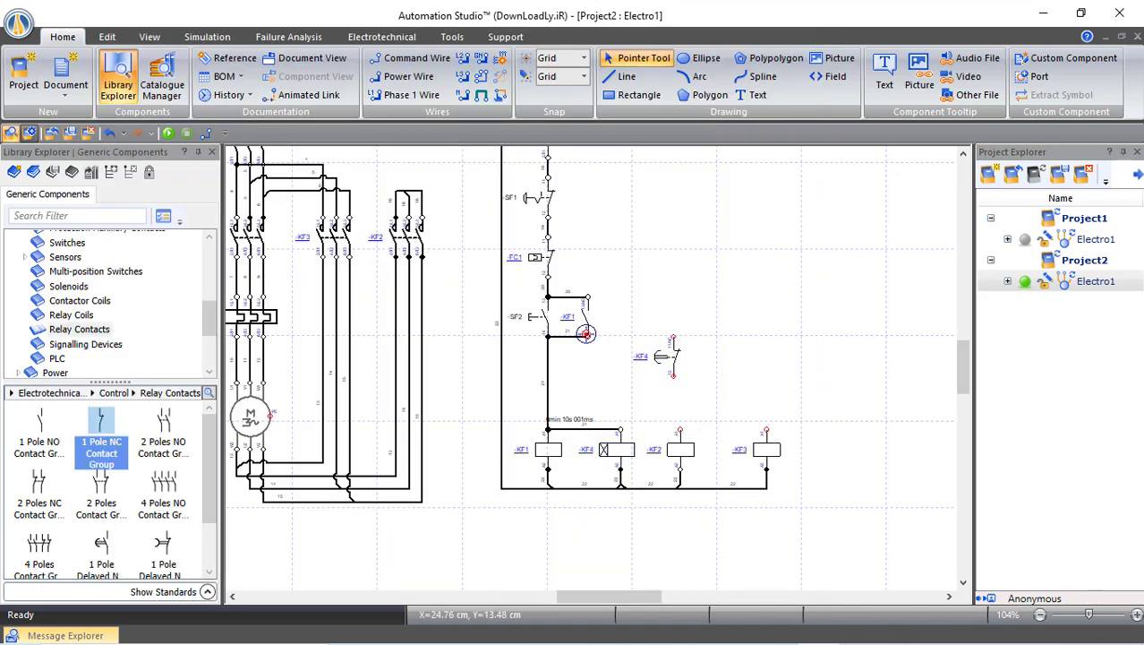
{"action": "left_click_drag", "start_coordinate": [587, 336], "coordinate": [681, 431]}
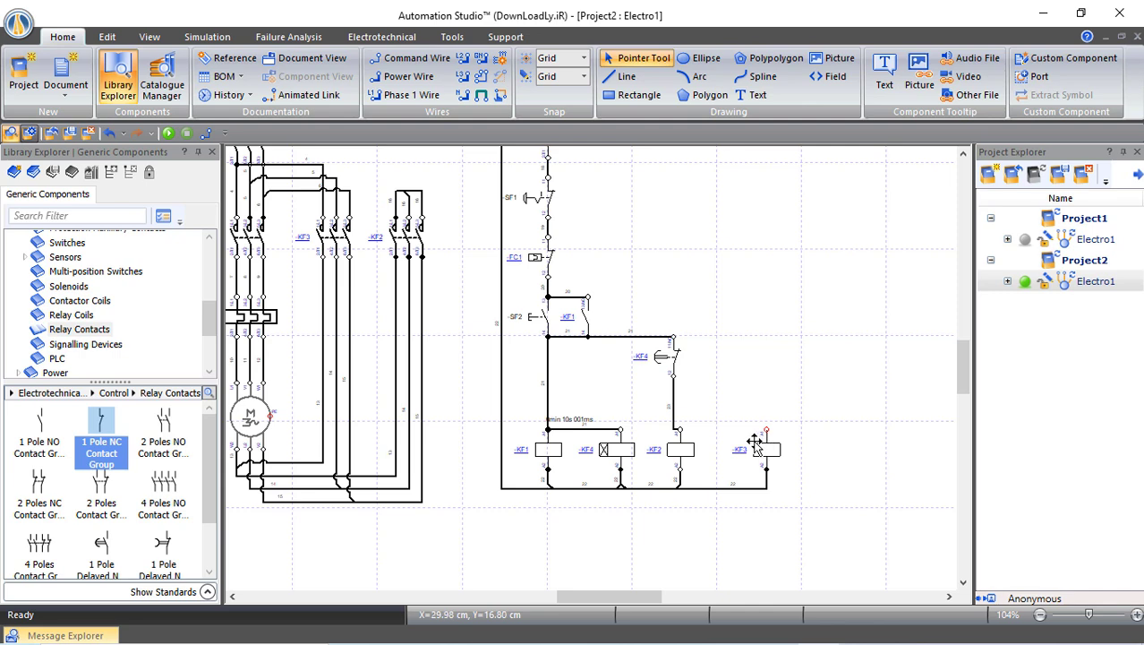
Place a normally open contact assigned to -KF4 and wire it down to coil -KF3
{"action": "left_click_drag", "start_coordinate": [45, 423], "coordinate": [765, 321]}
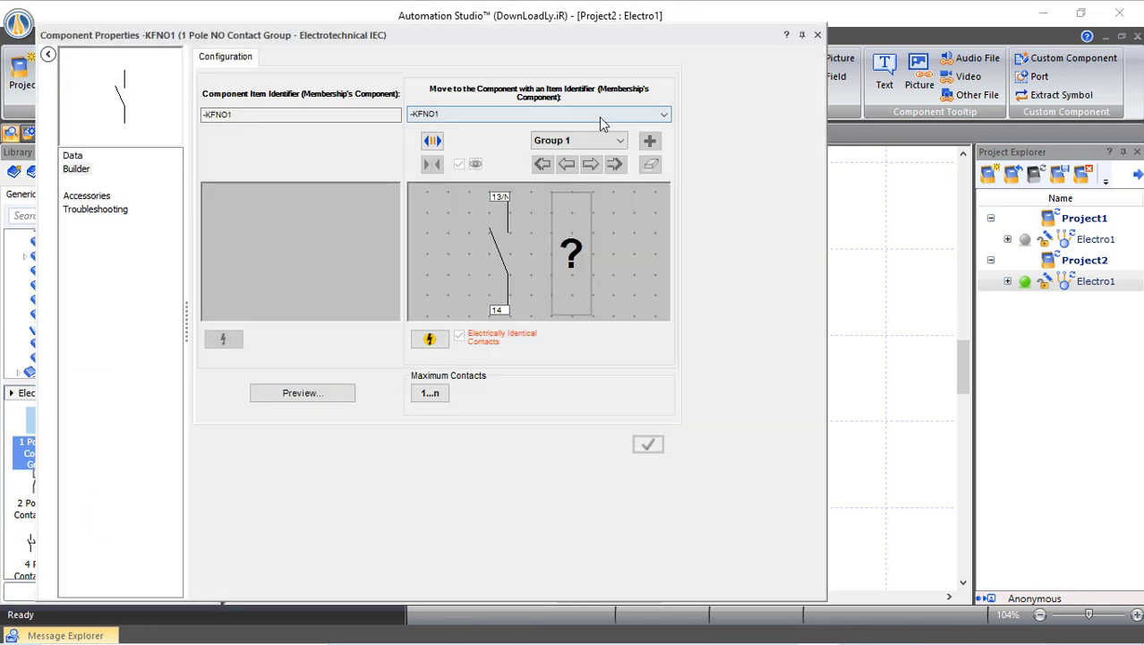
{"action": "left_click", "coordinate": [596, 116]}
{"action": "left_click", "coordinate": [437, 159]}
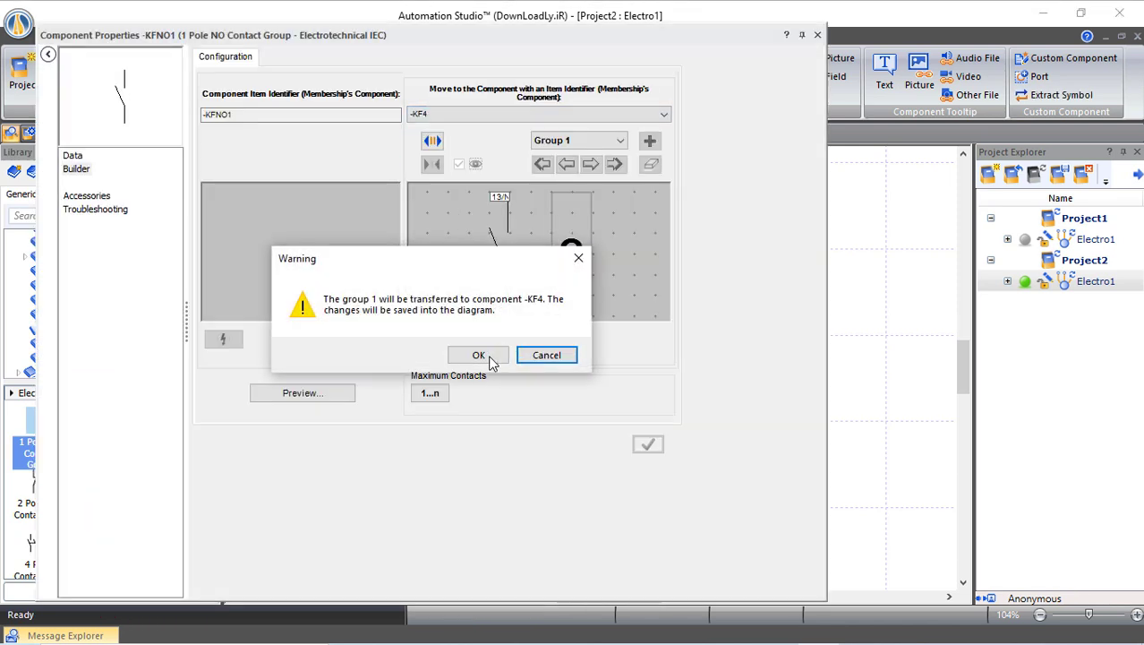
{"action": "left_click", "coordinate": [484, 358]}
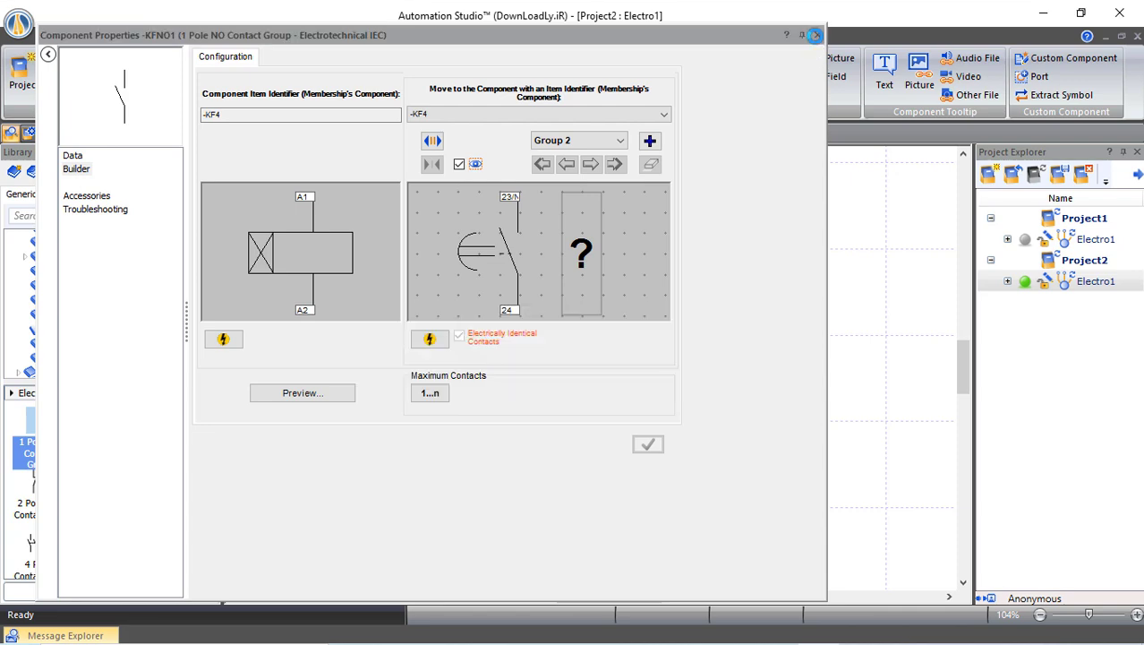
{"action": "left_click", "coordinate": [818, 35]}
{"action": "left_click", "coordinate": [859, 356]}
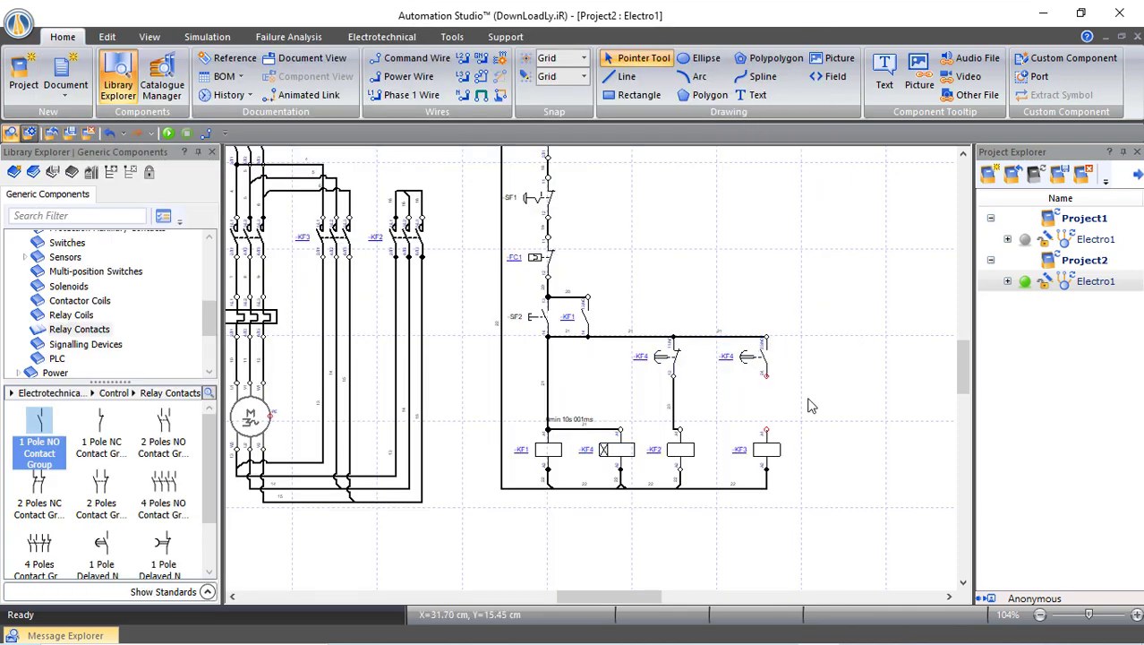
{"action": "left_click_drag", "start_coordinate": [769, 390], "coordinate": [765, 431]}
{"action": "scroll", "coordinate": [483, 430], "scroll_direction": "up", "scroll_amount": 2}
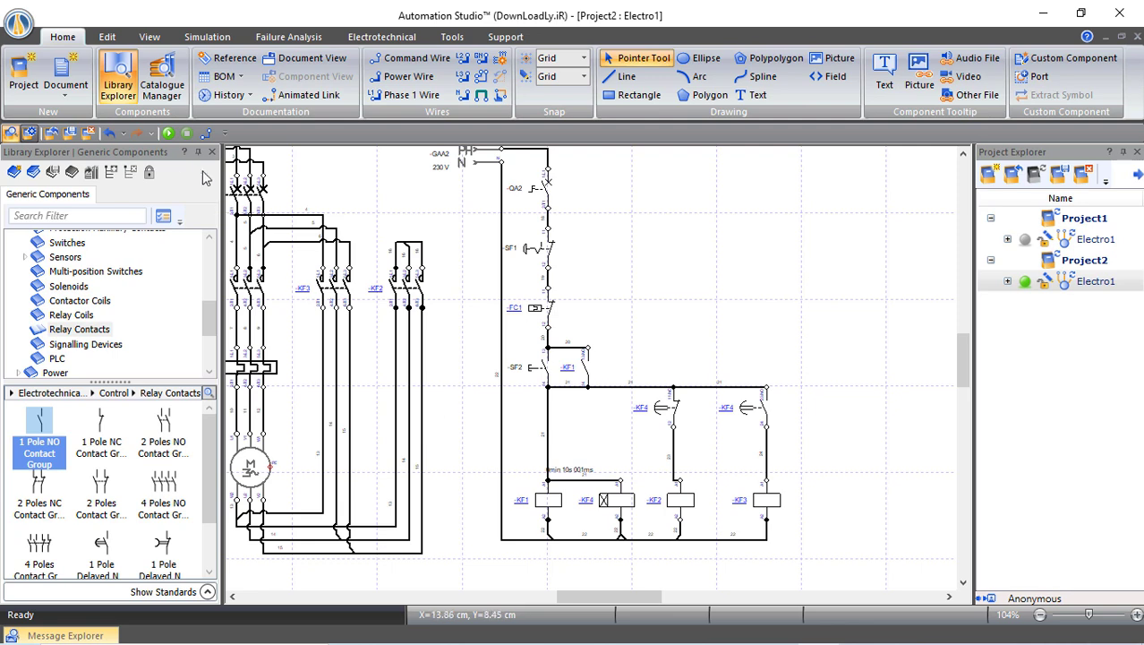
{"action": "left_click", "coordinate": [168, 132]}
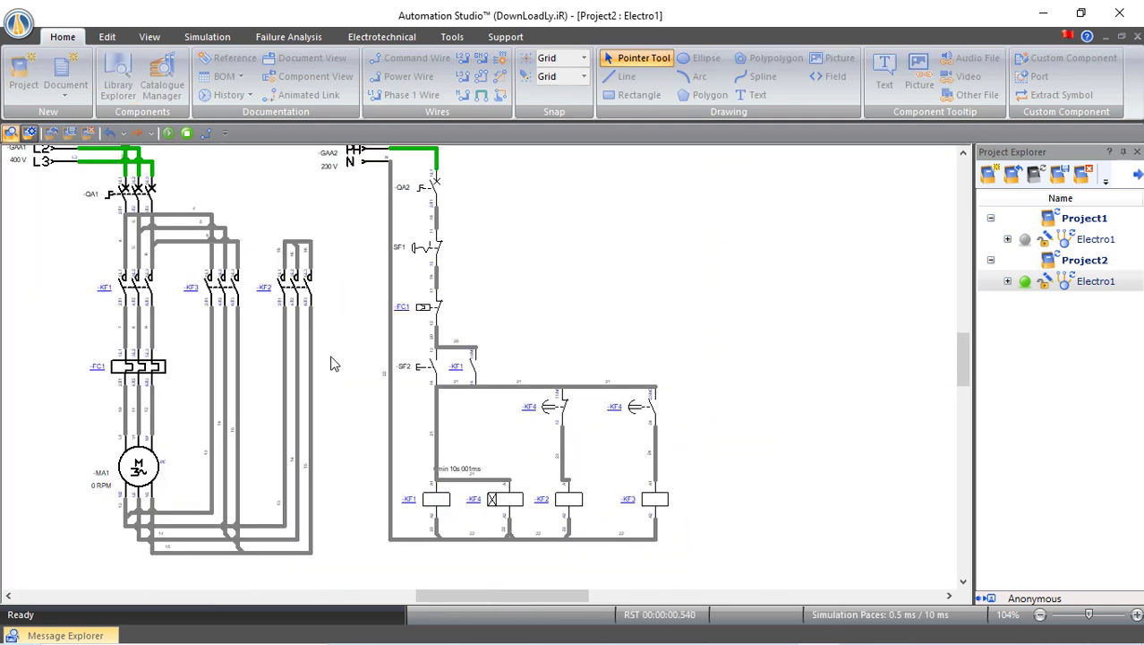
{"action": "left_click", "coordinate": [137, 196]}
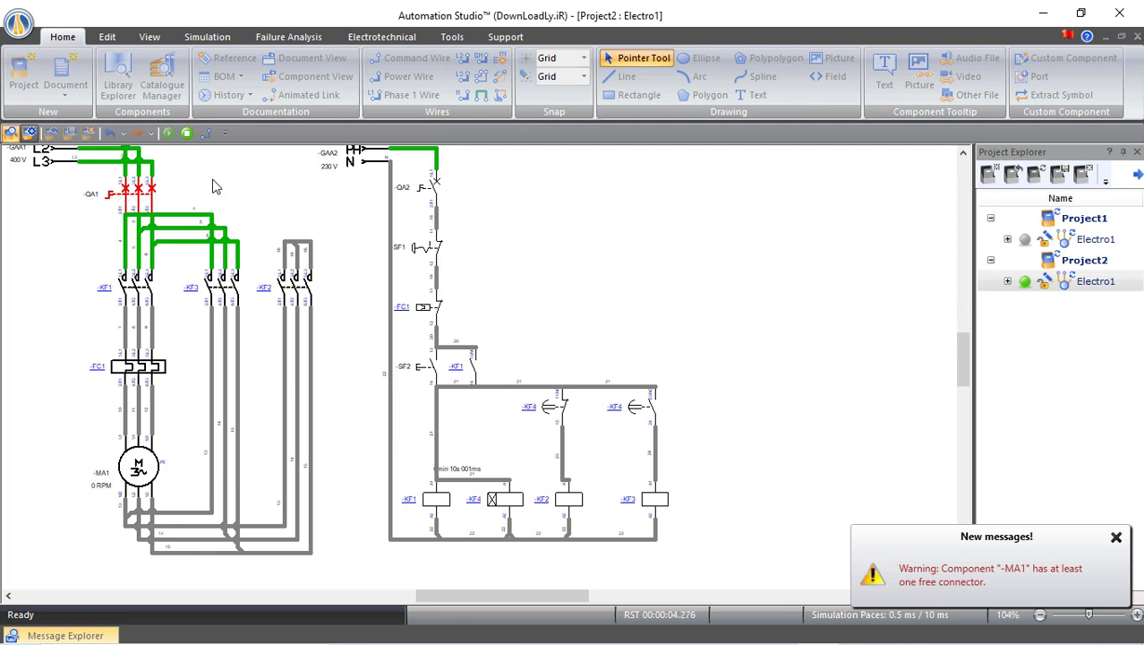
{"action": "left_click", "coordinate": [436, 191]}
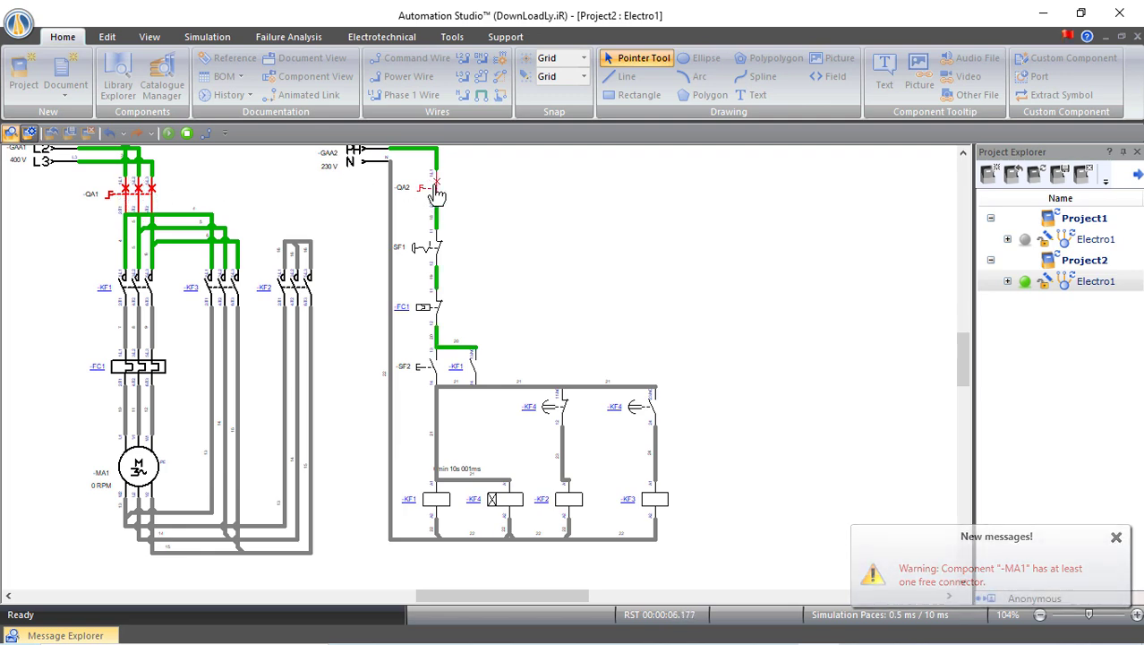
{"action": "left_click", "coordinate": [436, 369]}
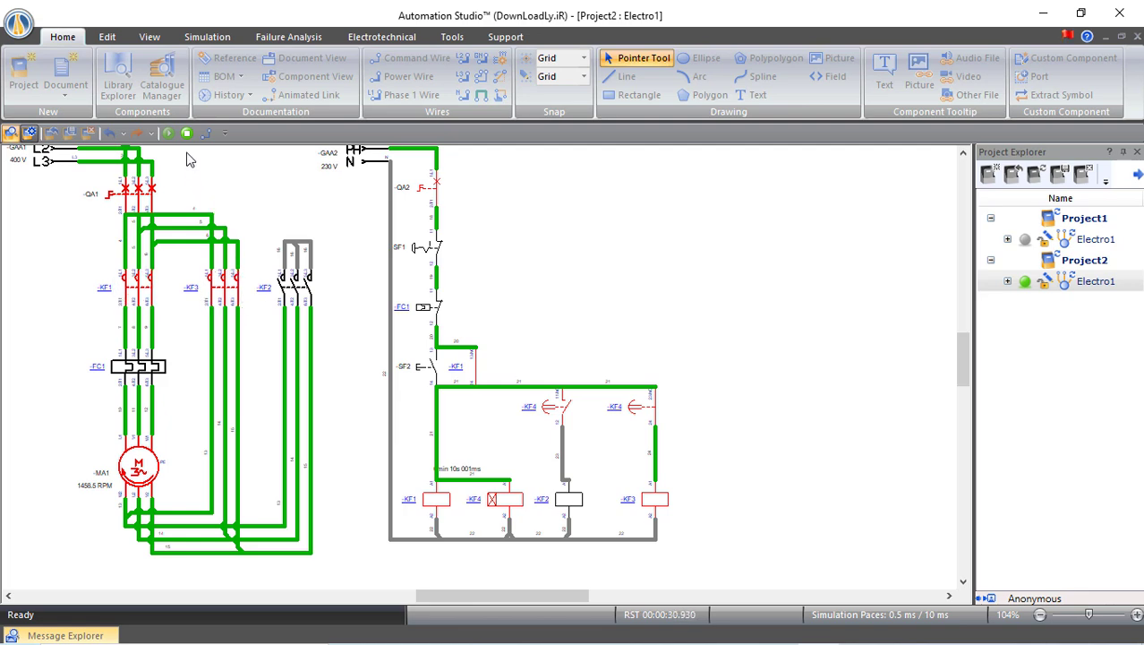
{"action": "left_click", "coordinate": [438, 259]}
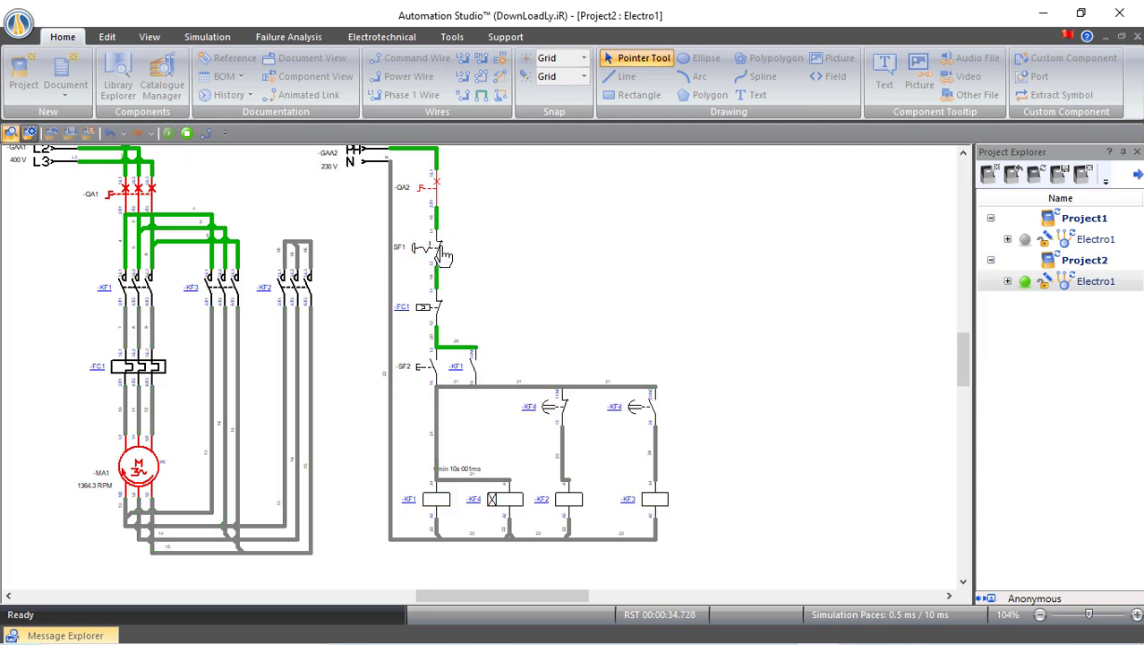
{"action": "left_click", "coordinate": [433, 376]}
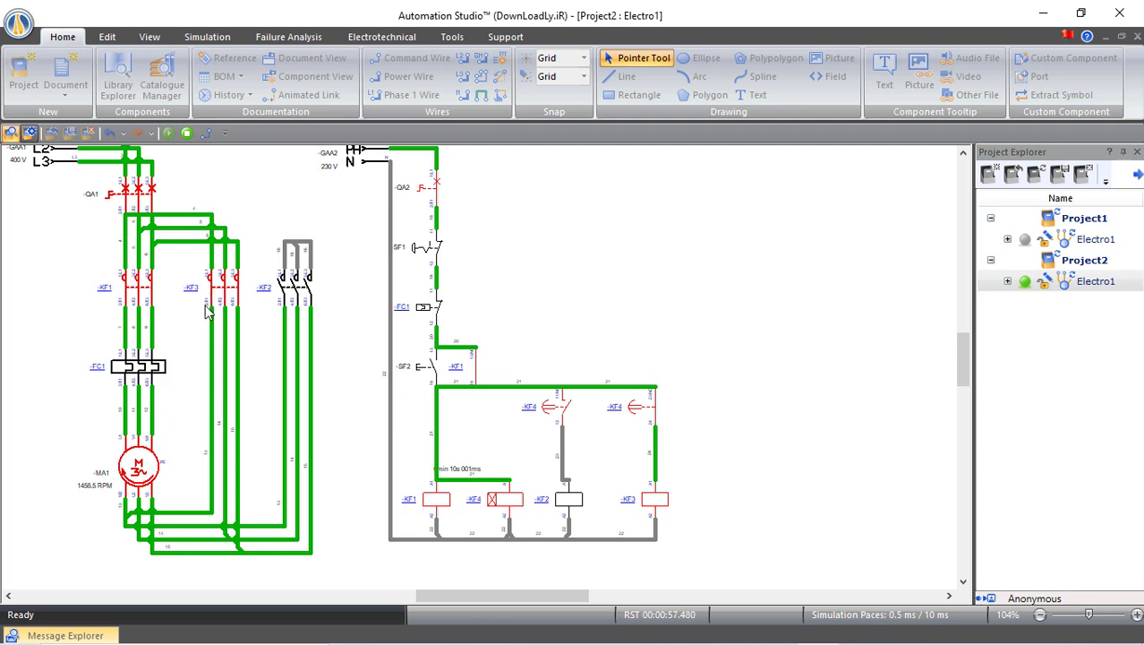
{"action": "left_click", "coordinate": [187, 134]}
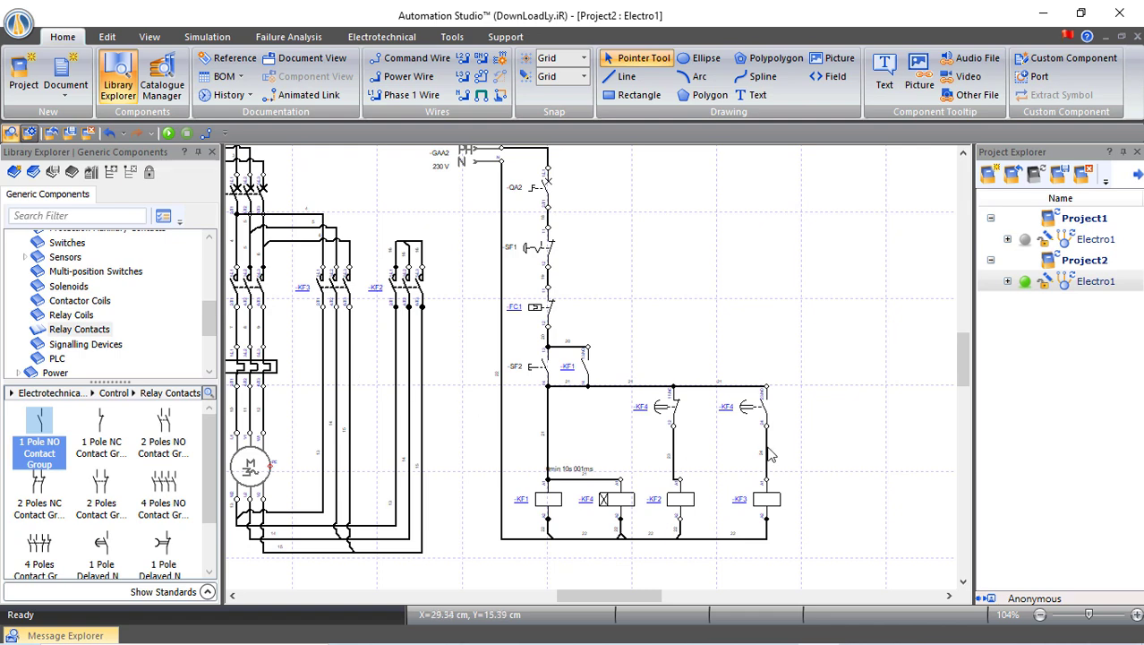
Drag the wire above the KF2 coil aside, disconnecting both KF4 contacts from coils KF2 and KF3
{"action": "left_click", "coordinate": [675, 445]}
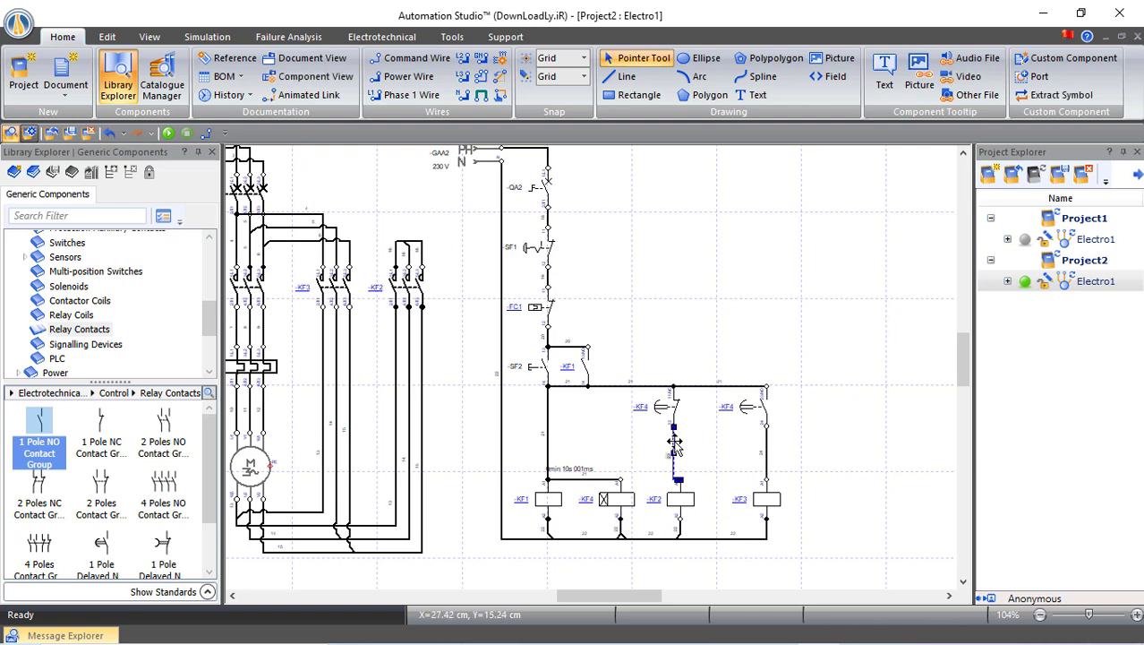
{"action": "left_click_drag", "start_coordinate": [679, 448], "coordinate": [766, 452]}
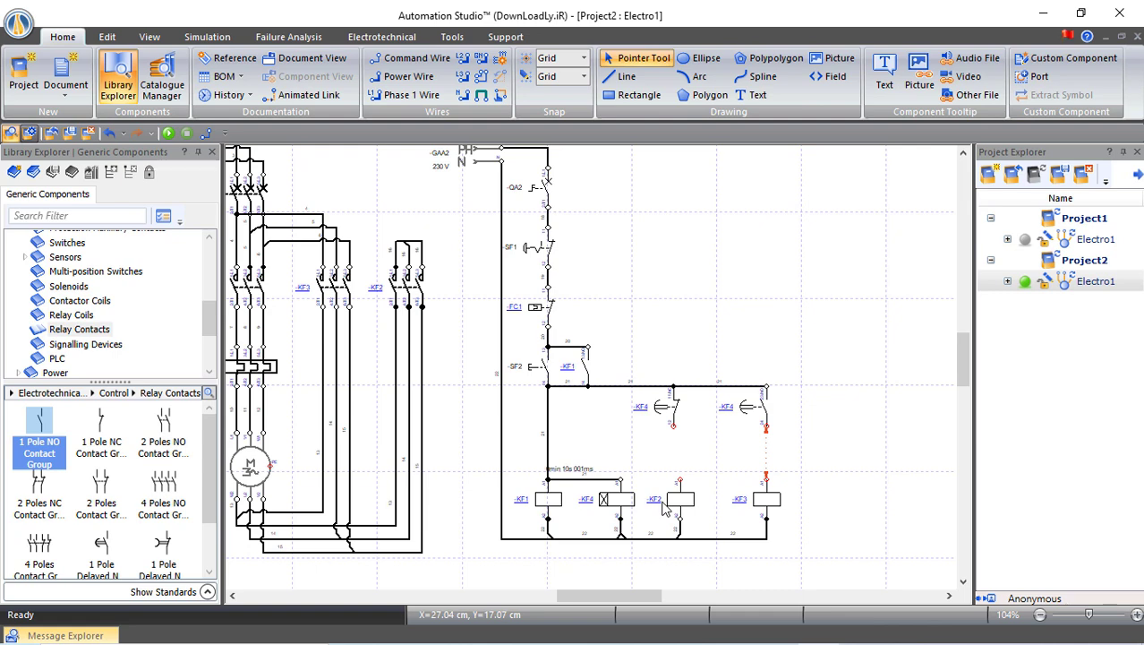
Place two normally closed interlock contacts below the KF4 contacts, the first assigned to -KF3
{"action": "left_click", "coordinate": [102, 425]}
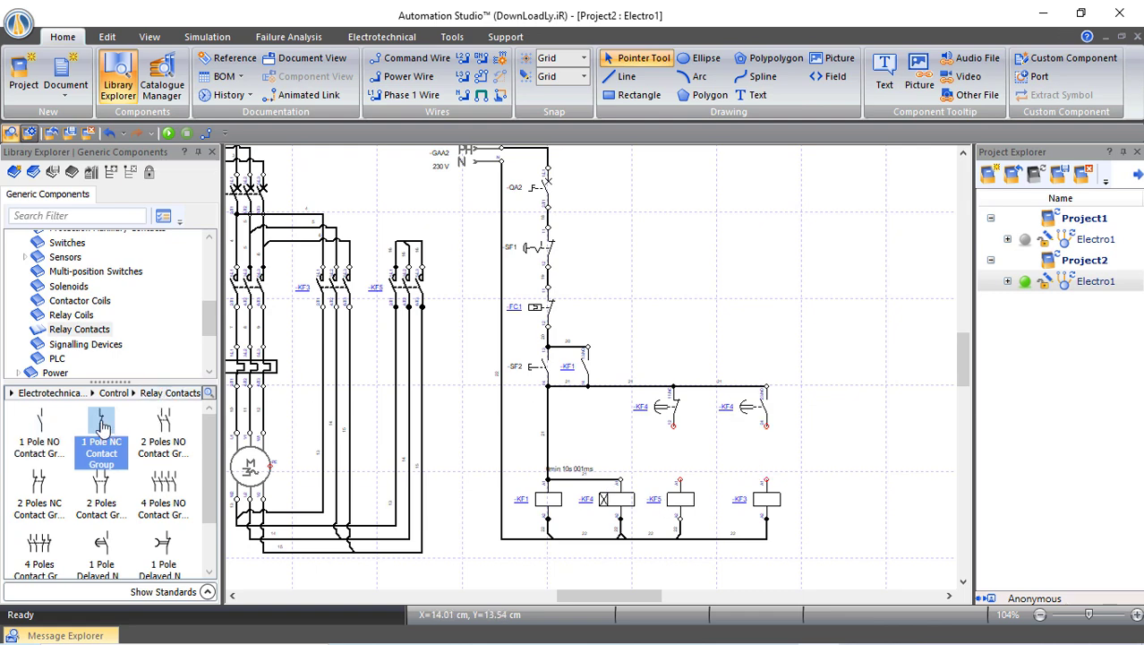
{"action": "left_click_drag", "start_coordinate": [102, 425], "coordinate": [678, 436]}
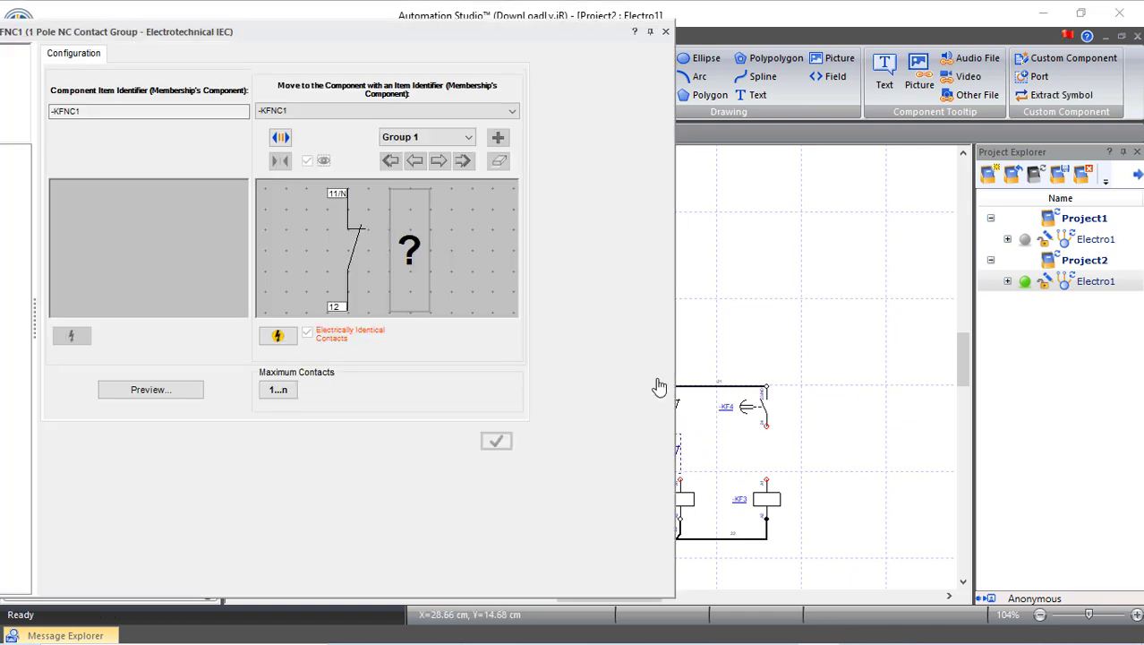
{"action": "left_click", "coordinate": [418, 112]}
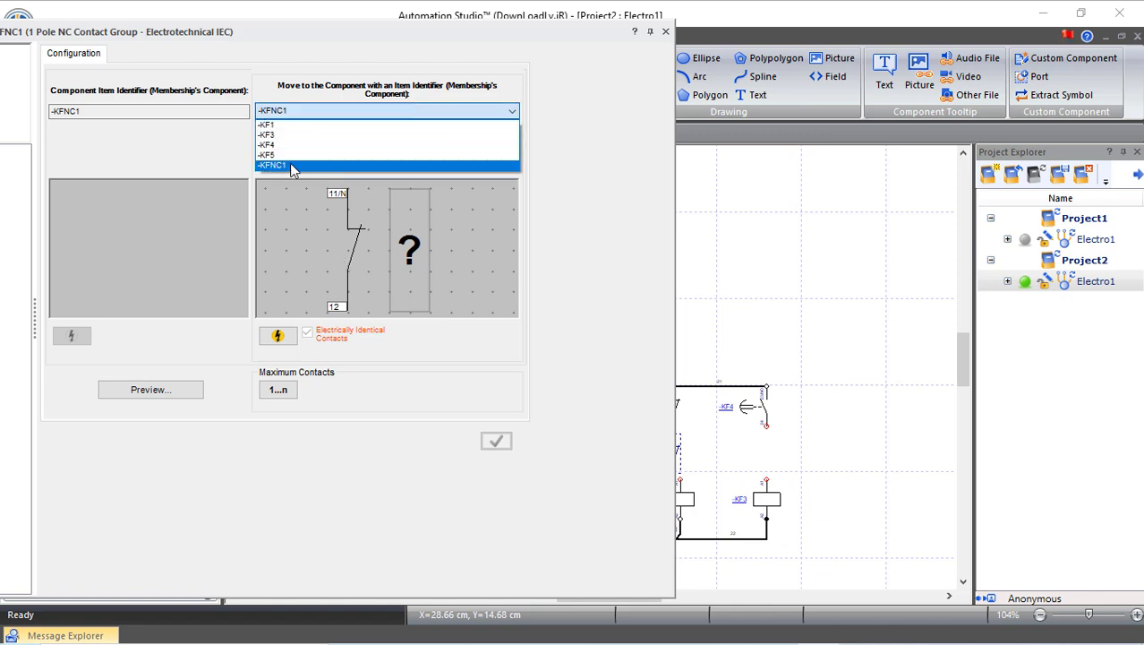
{"action": "left_click", "coordinate": [285, 134]}
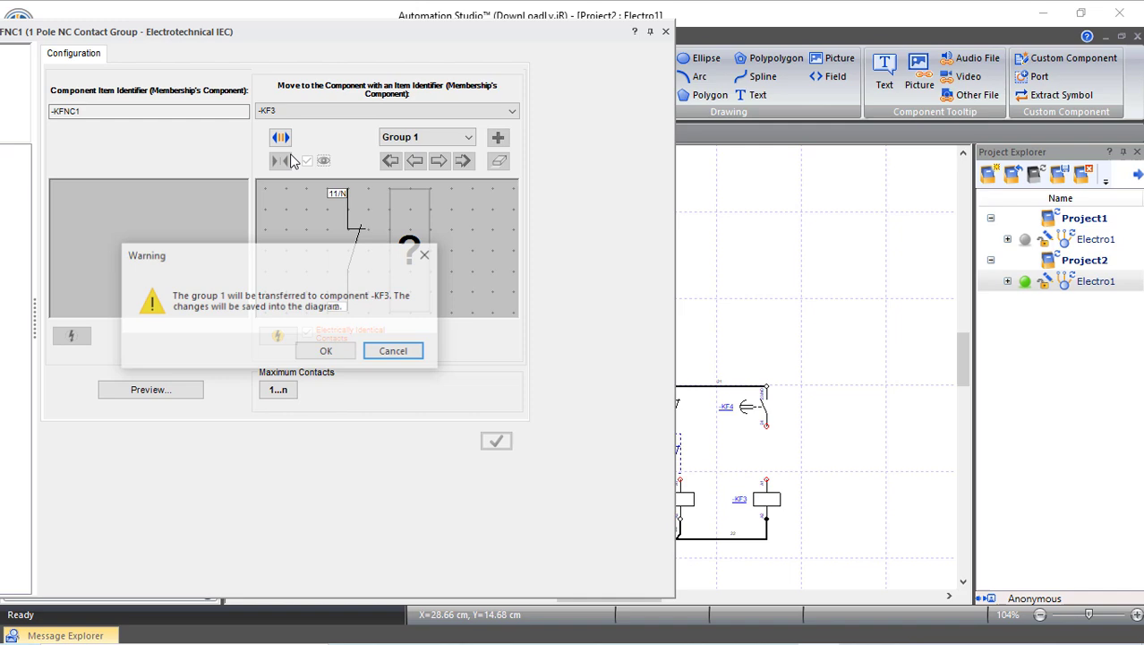
{"action": "left_click", "coordinate": [330, 351]}
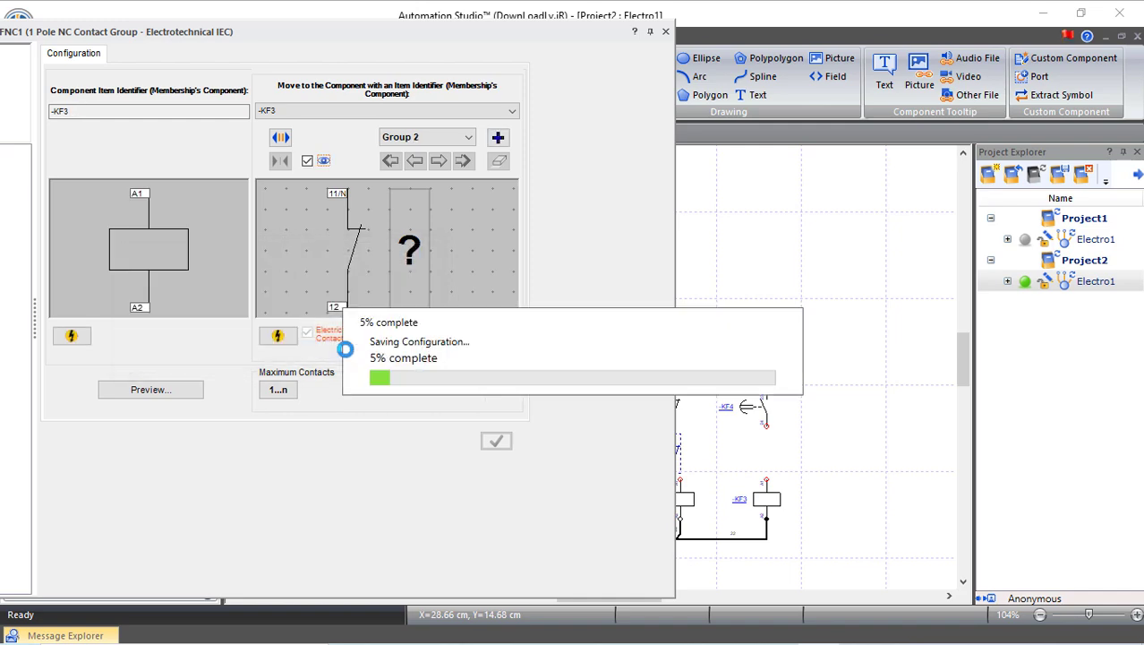
{"action": "left_click", "coordinate": [665, 32]}
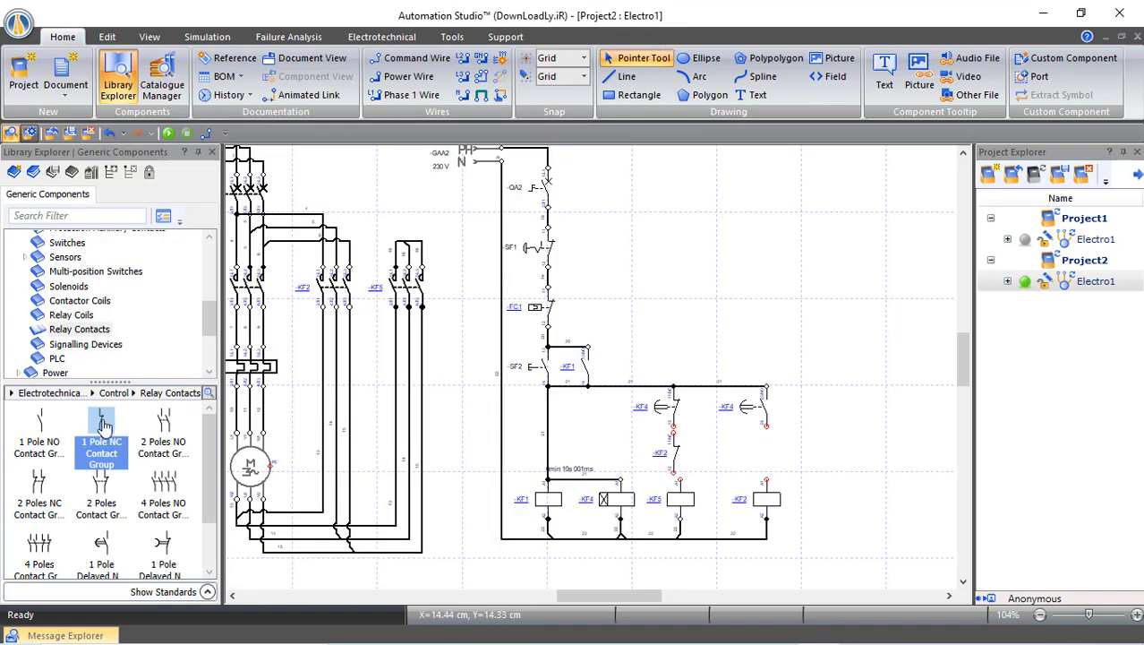
{"action": "left_click_drag", "start_coordinate": [103, 426], "coordinate": [767, 439]}
{"action": "left_click", "coordinate": [438, 111]}
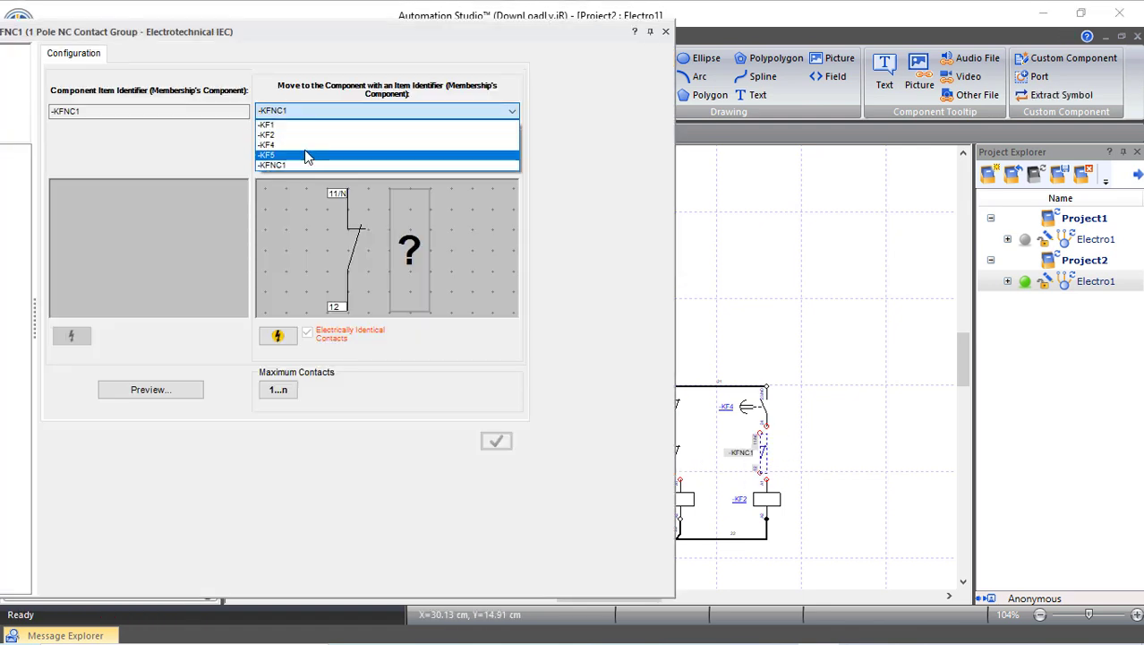
{"action": "left_click", "coordinate": [295, 155]}
{"action": "left_click", "coordinate": [330, 425]}
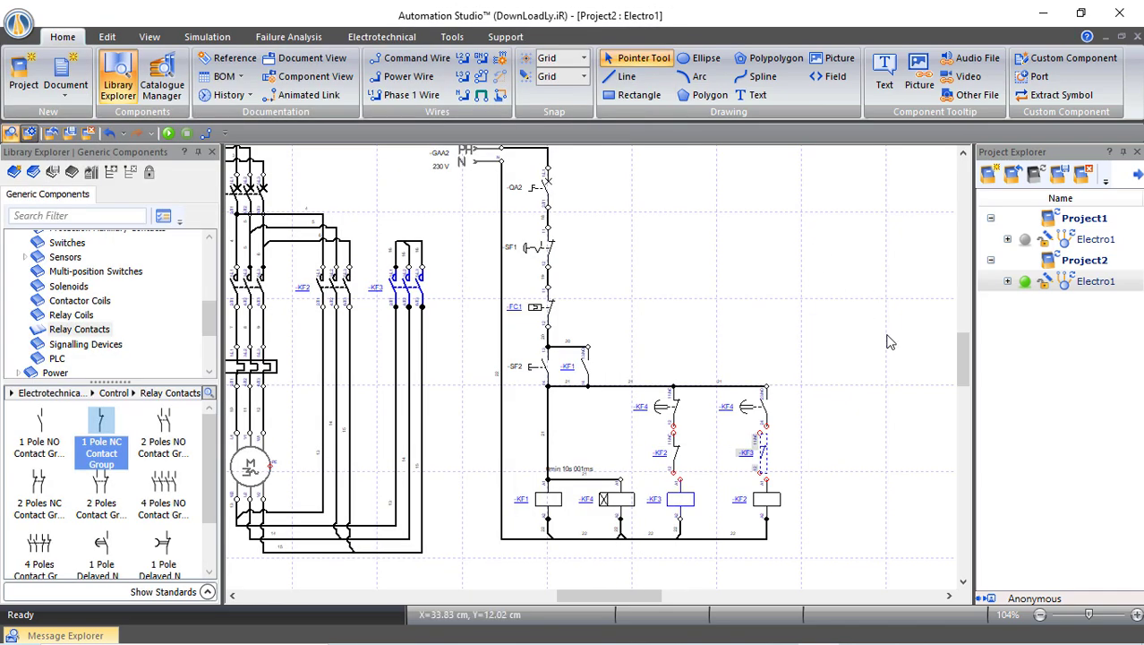
{"action": "left_click", "coordinate": [844, 350]}
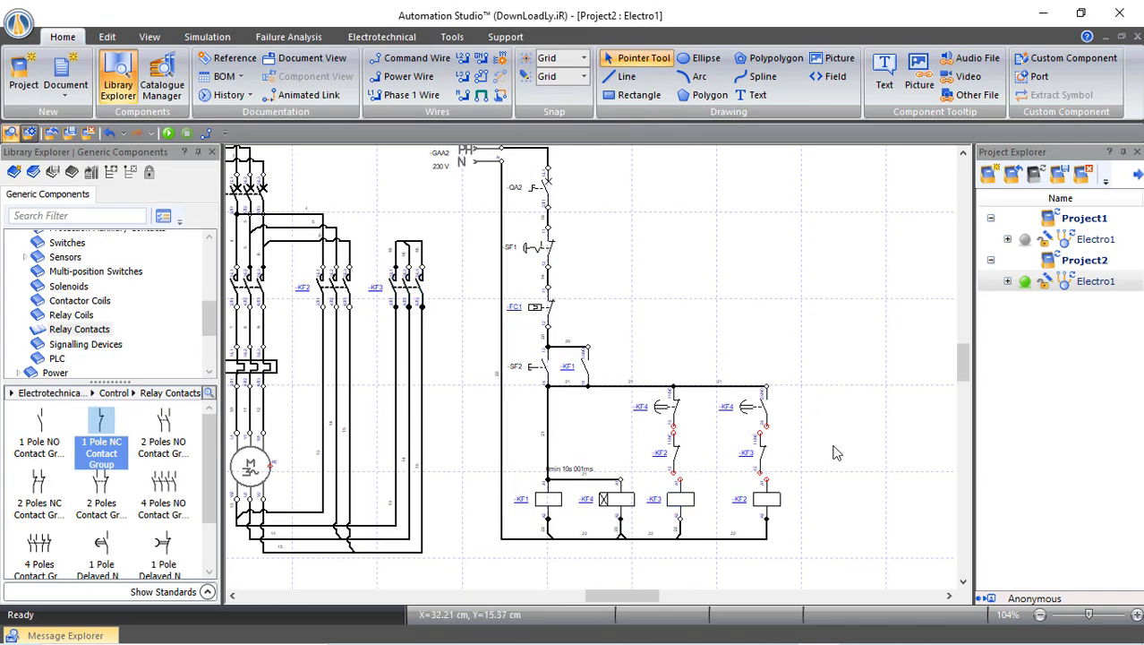
Wire KF4 to KF2, KF2 12 to KF3 A1, KF4 24 to KF3 11, KF3 12 to KF2 A1
{"action": "scroll", "coordinate": [834, 454], "scroll_direction": "up", "scroll_amount": 3}
{"action": "scroll", "coordinate": [834, 453], "scroll_direction": "up", "scroll_amount": 3}
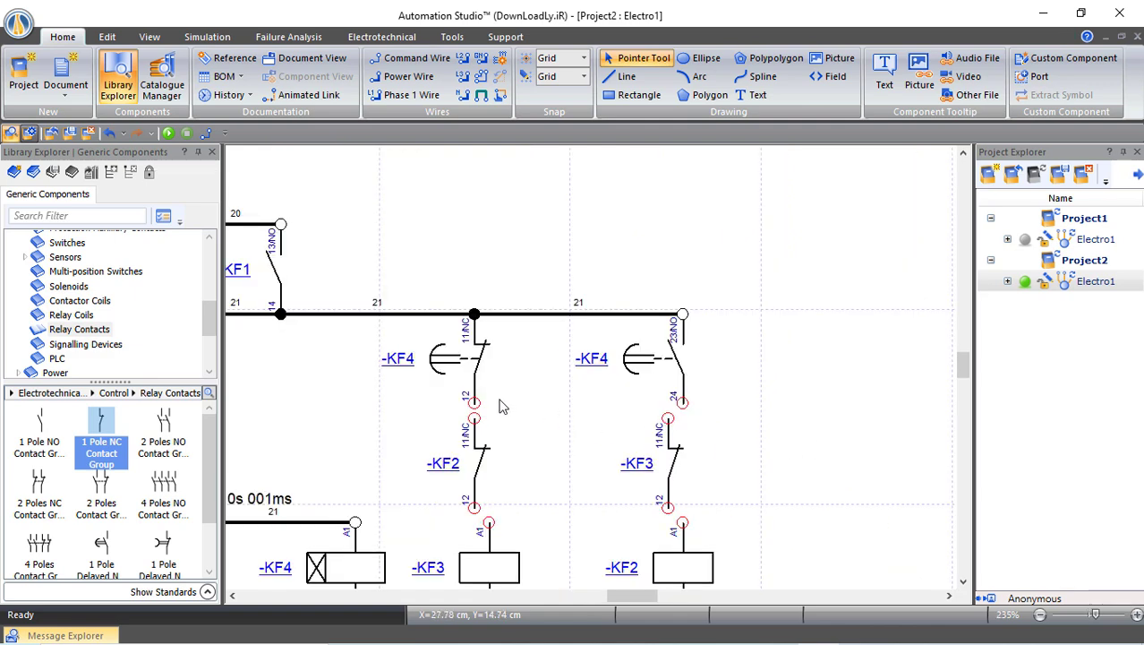
{"action": "left_click", "coordinate": [474, 418]}
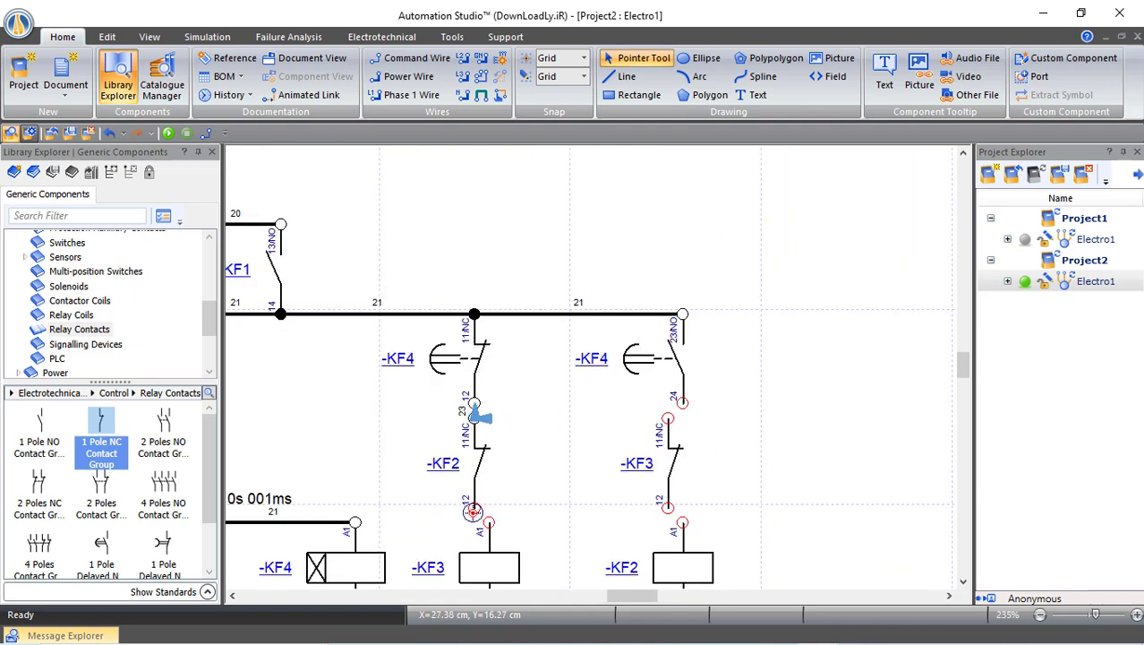
{"action": "left_click", "coordinate": [474, 508]}
{"action": "left_click", "coordinate": [488, 523]}
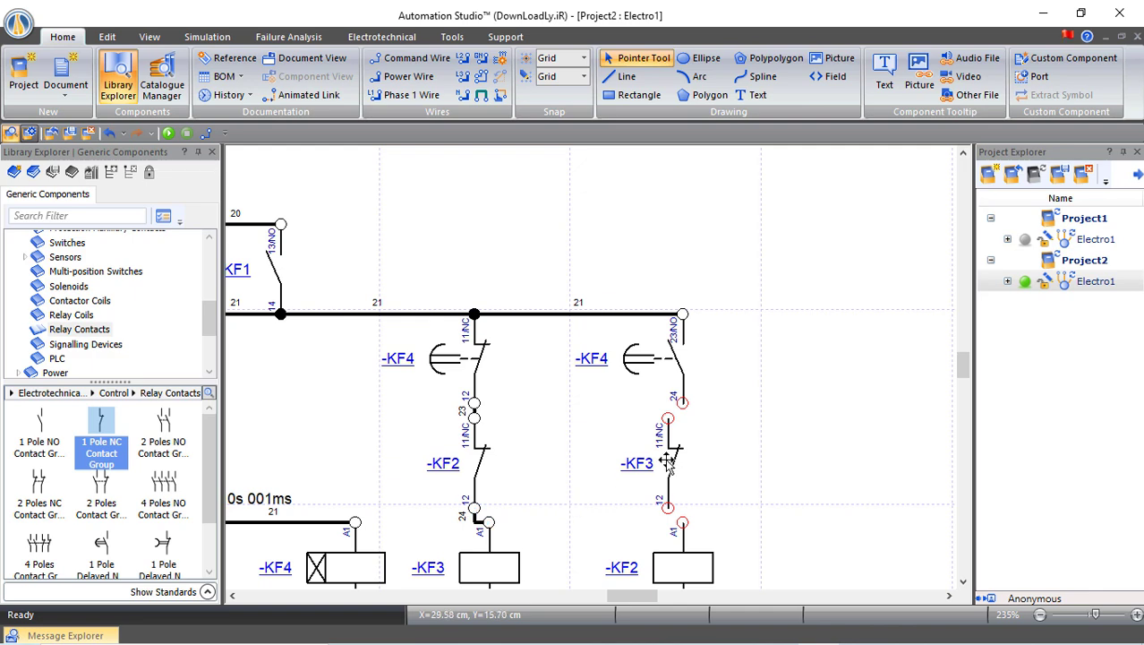
{"action": "left_click", "coordinate": [660, 415]}
{"action": "left_click", "coordinate": [682, 403]}
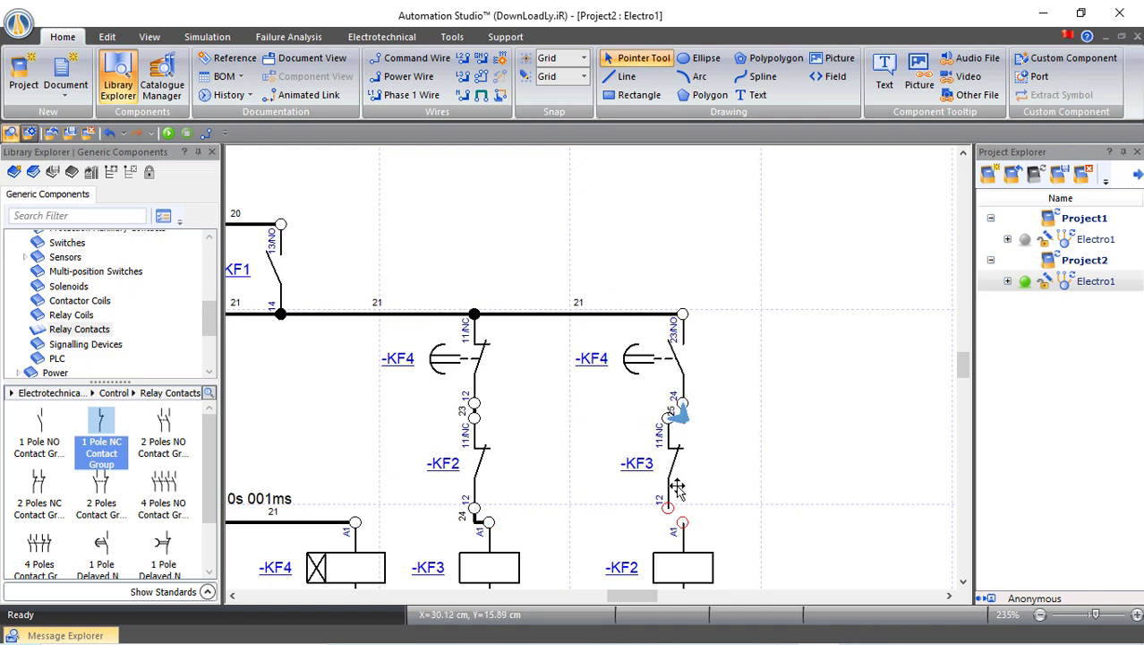
{"action": "left_click", "coordinate": [668, 508]}
{"action": "left_click", "coordinate": [682, 518]}
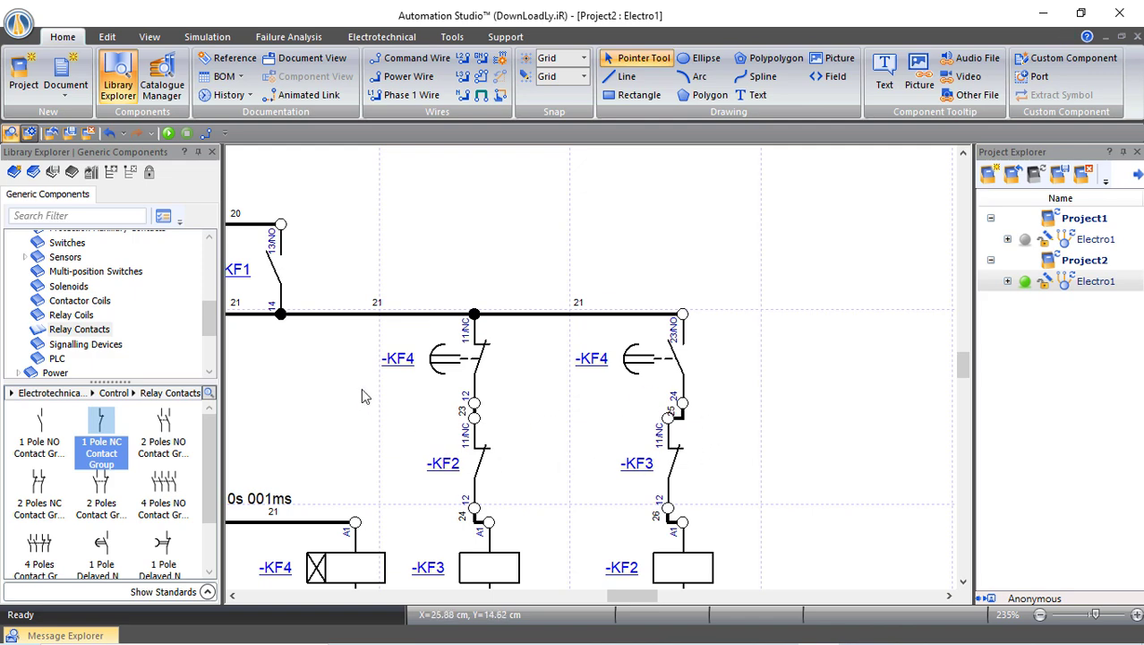
Start the simulation and close breakers QA1 and QA2
{"action": "scroll", "coordinate": [363, 395], "scroll_direction": "down", "scroll_amount": 5}
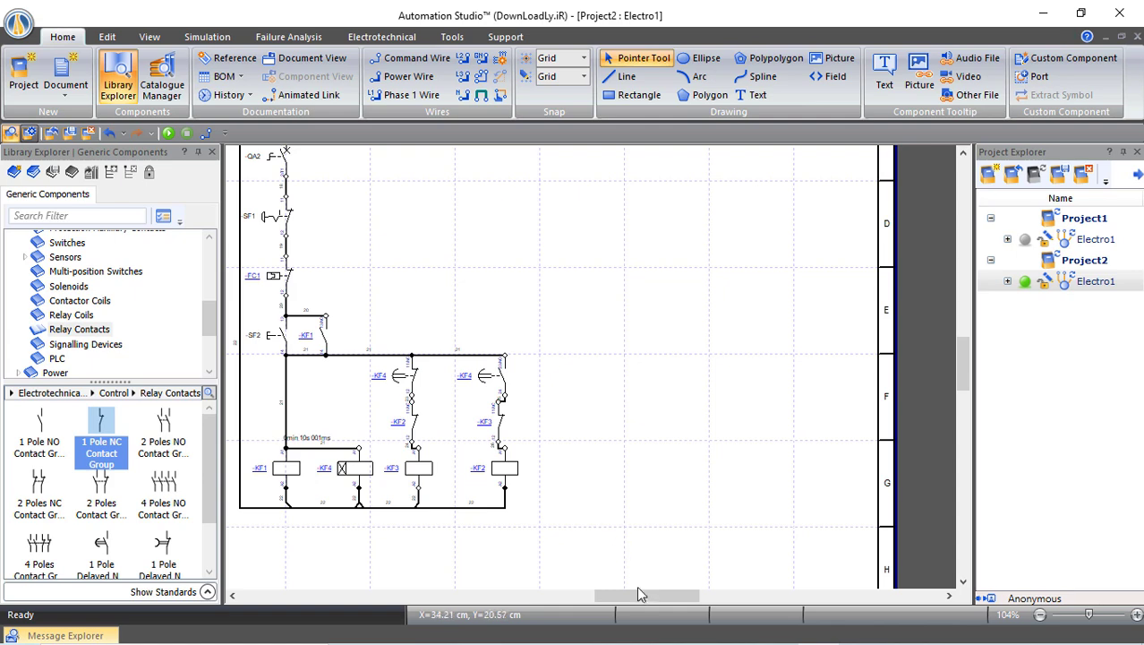
{"action": "scroll", "coordinate": [616, 593], "scroll_direction": "left", "scroll_amount": 3}
{"action": "scroll", "coordinate": [620, 548], "scroll_direction": "up", "scroll_amount": 1}
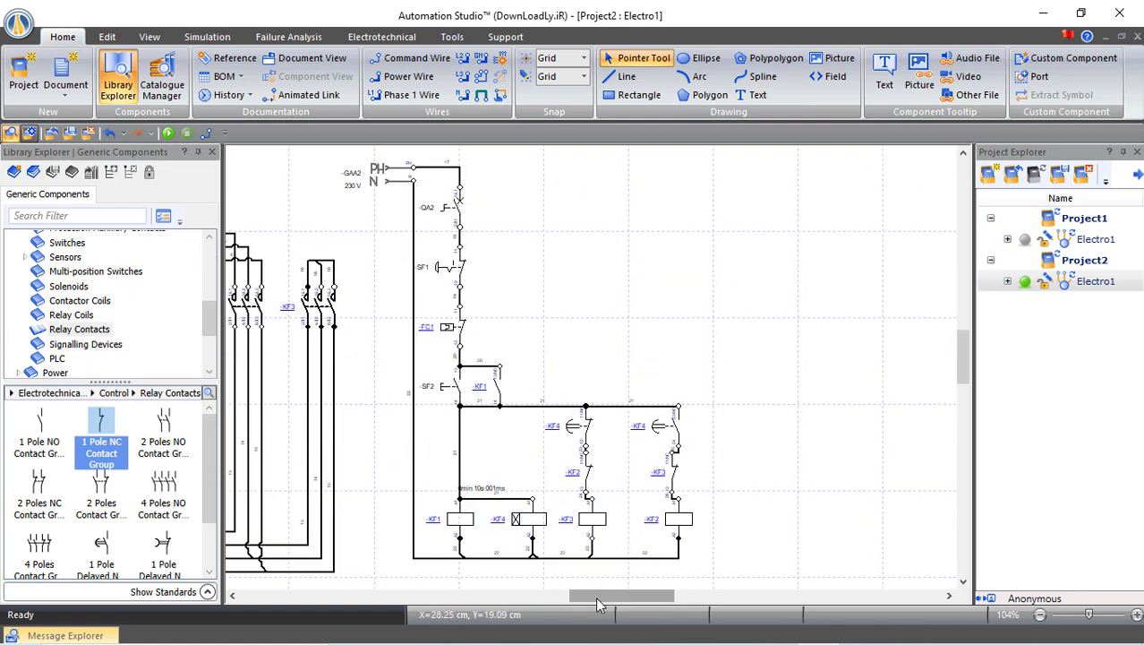
{"action": "scroll", "coordinate": [591, 606], "scroll_direction": "left", "scroll_amount": 3}
{"action": "left_click_drag", "start_coordinate": [591, 599], "coordinate": [589, 599]}
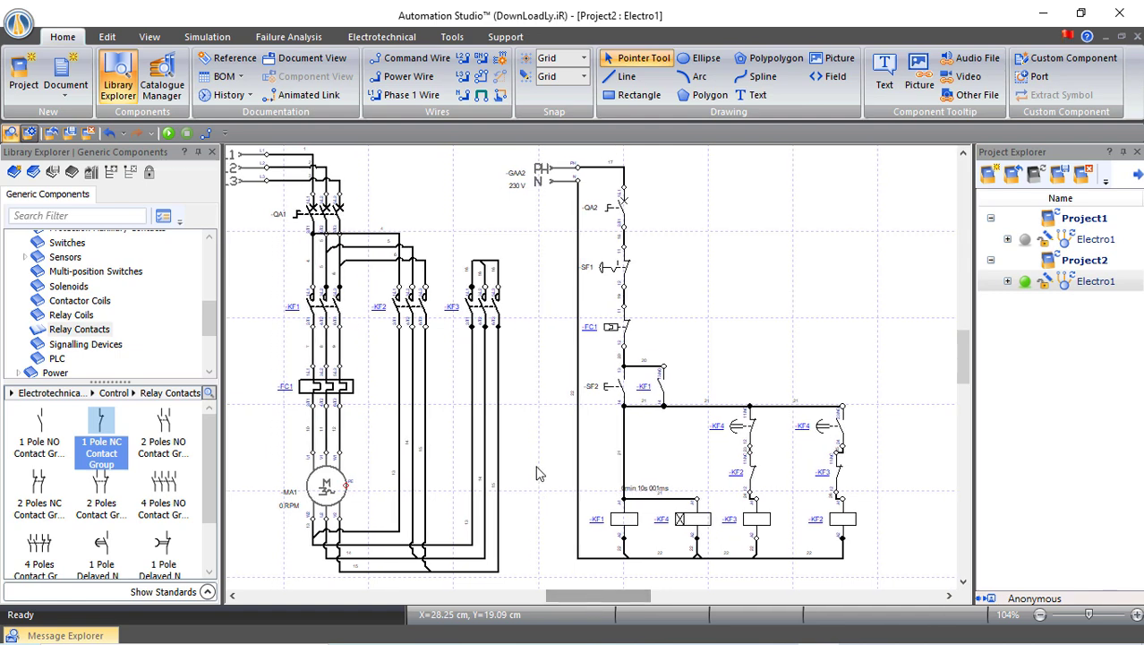
{"action": "left_click", "coordinate": [168, 134]}
{"action": "left_click", "coordinate": [209, 215]}
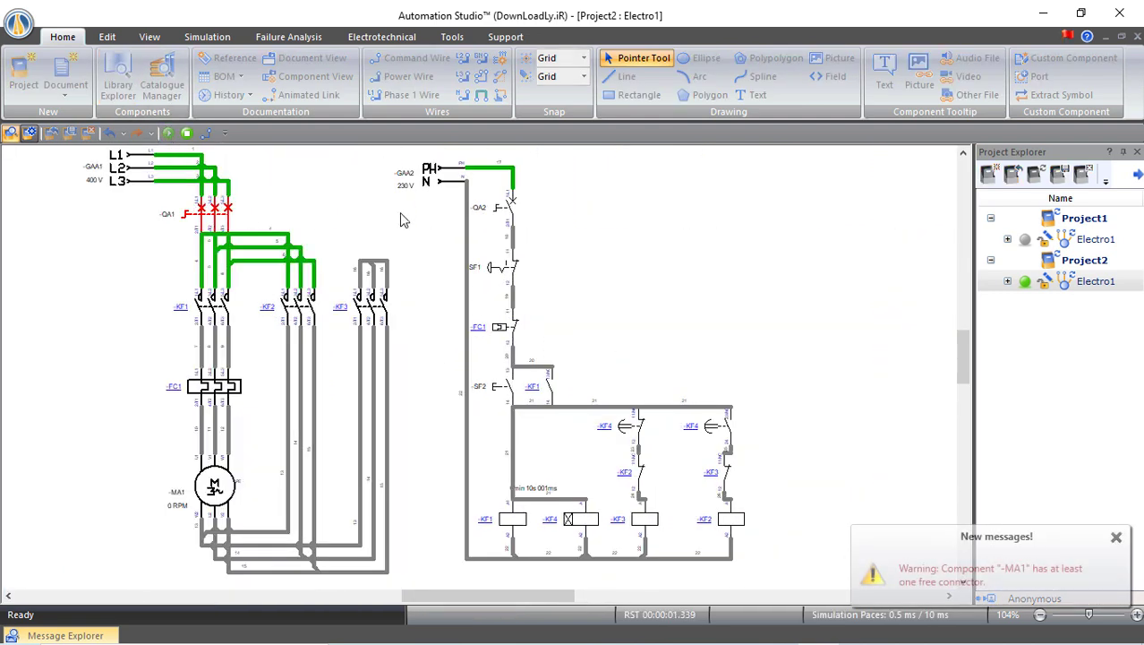
{"action": "left_click", "coordinate": [505, 215]}
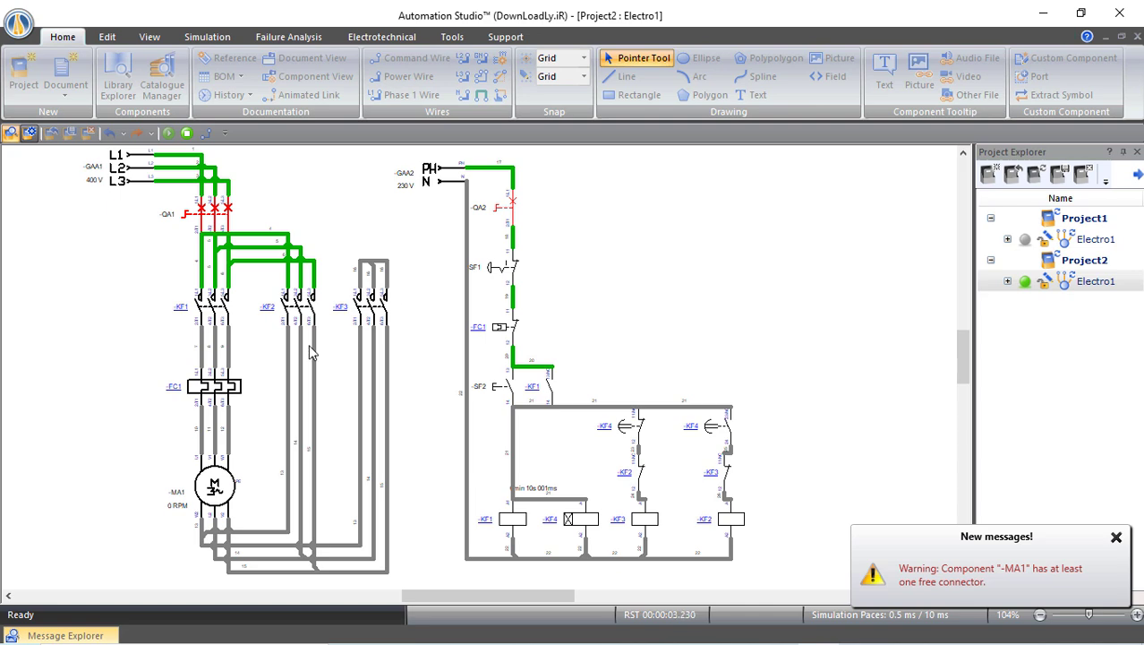
Press start button SF2 and watch the coils and motor energize
{"action": "left_click", "coordinate": [504, 388]}
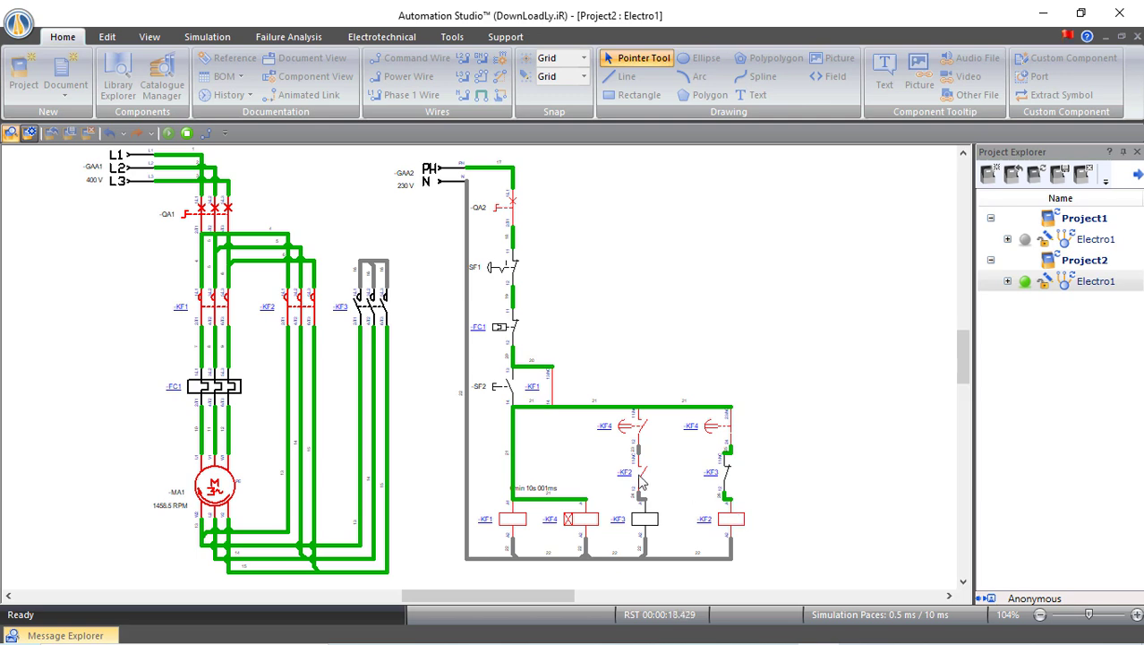
{"action": "scroll", "coordinate": [652, 481], "scroll_direction": "up", "scroll_amount": 6}
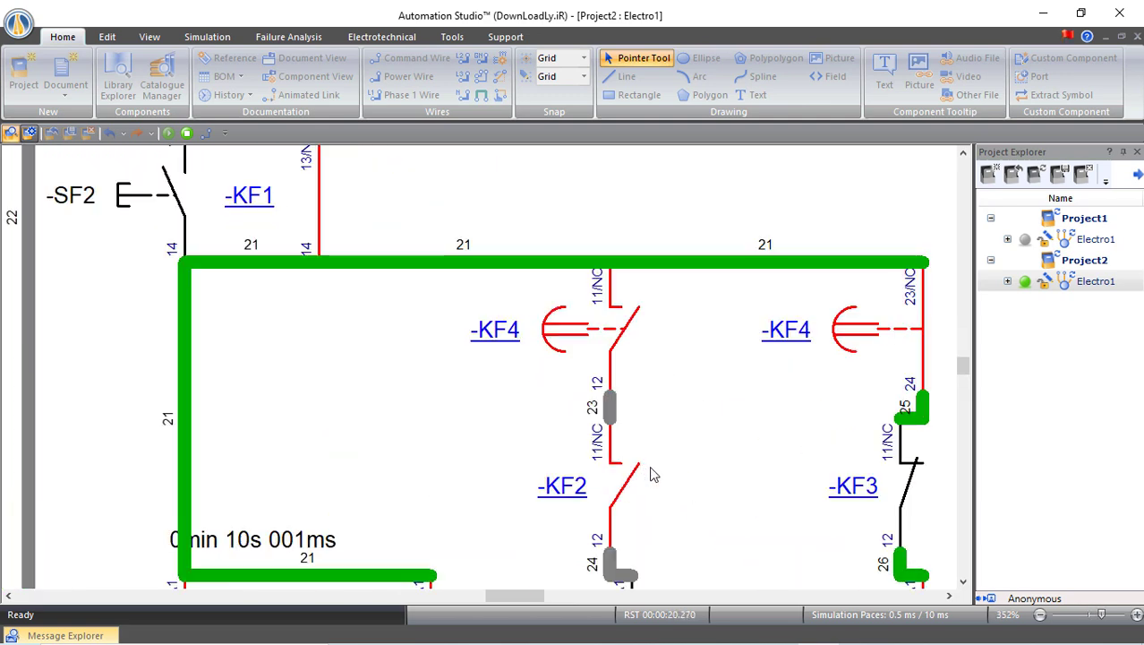
{"action": "scroll", "coordinate": [641, 439], "scroll_direction": "down", "scroll_amount": 1}
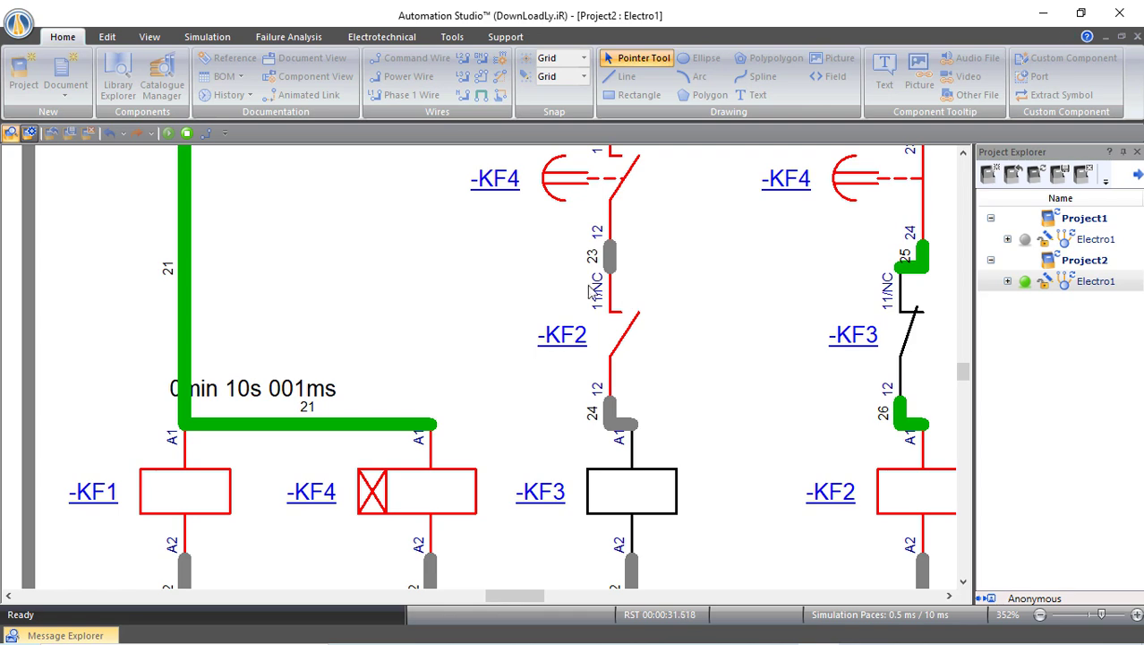
{"action": "scroll", "coordinate": [555, 287], "scroll_direction": "down", "scroll_amount": 2}
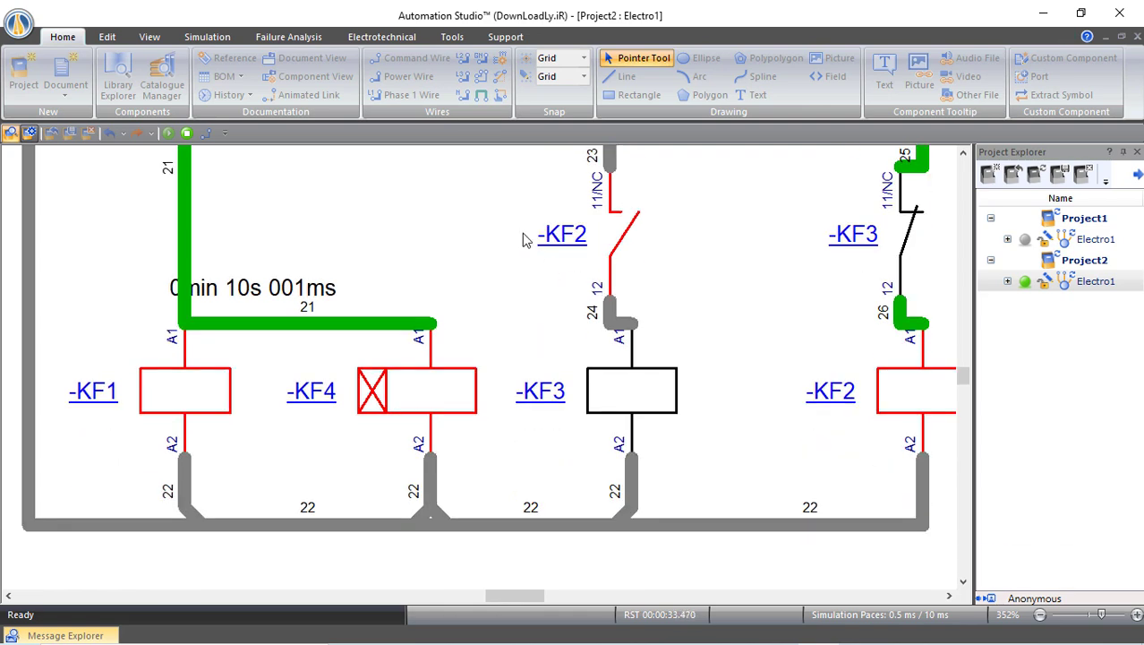
{"action": "scroll", "coordinate": [526, 240], "scroll_direction": "down", "scroll_amount": 4}
{"action": "scroll", "coordinate": [499, 251], "scroll_direction": "down", "scroll_amount": 4}
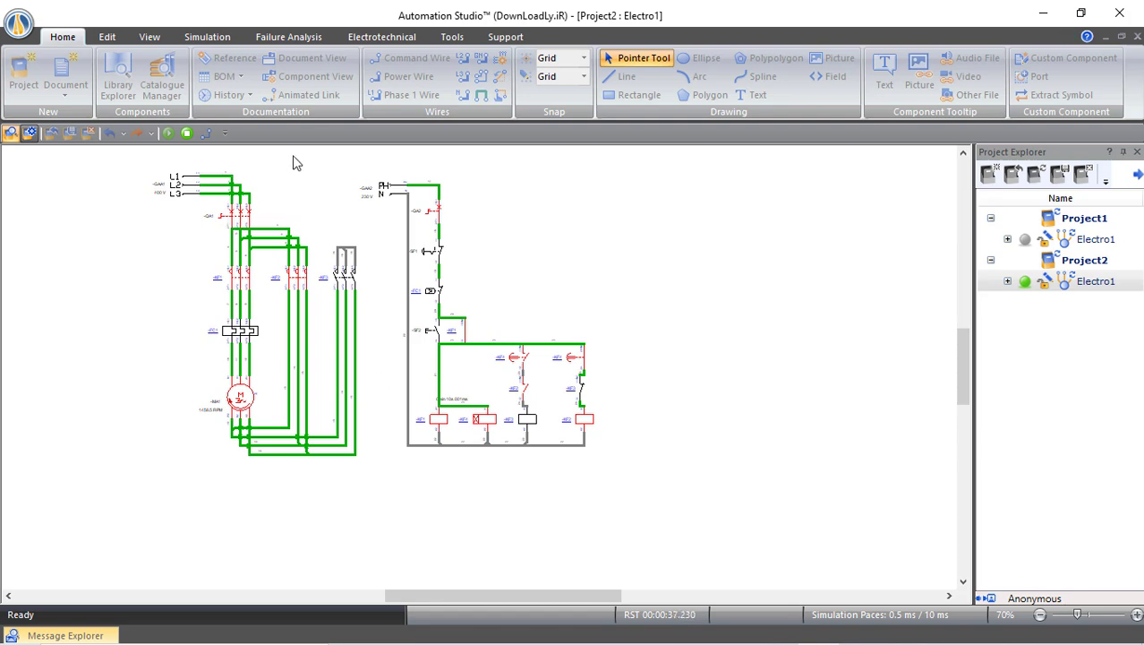
Stop the simulation and place a round momentary push-button from HMI & Control Panels
{"action": "left_click", "coordinate": [188, 134]}
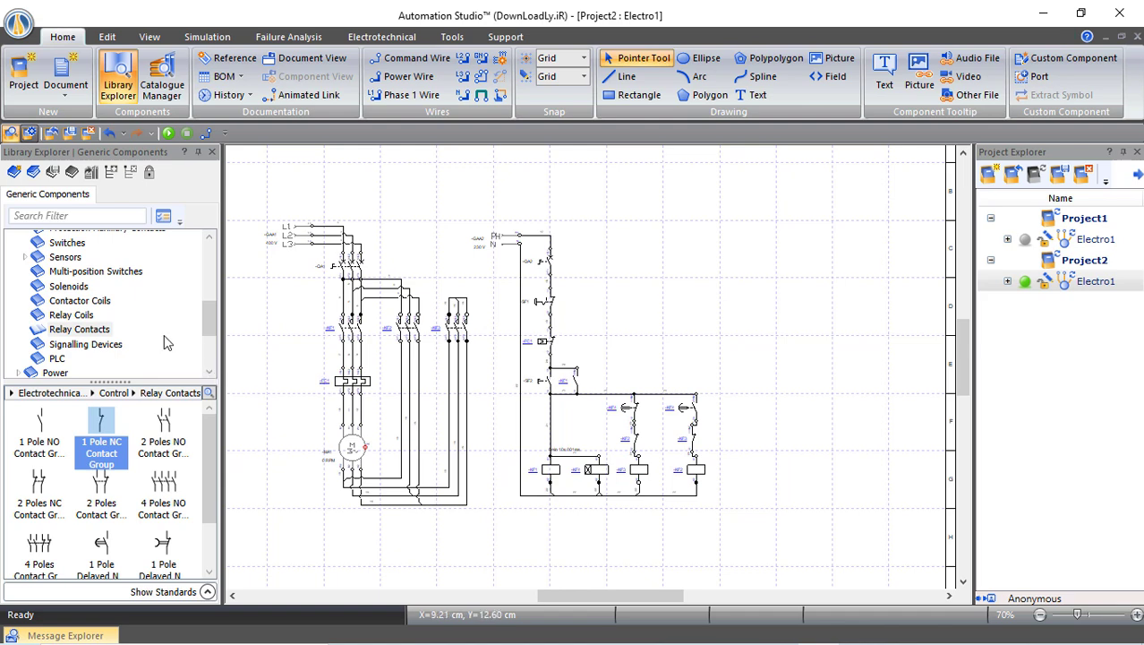
{"action": "scroll", "coordinate": [115, 326], "scroll_direction": "down", "scroll_amount": 1}
{"action": "scroll", "coordinate": [84, 341], "scroll_direction": "down", "scroll_amount": 1}
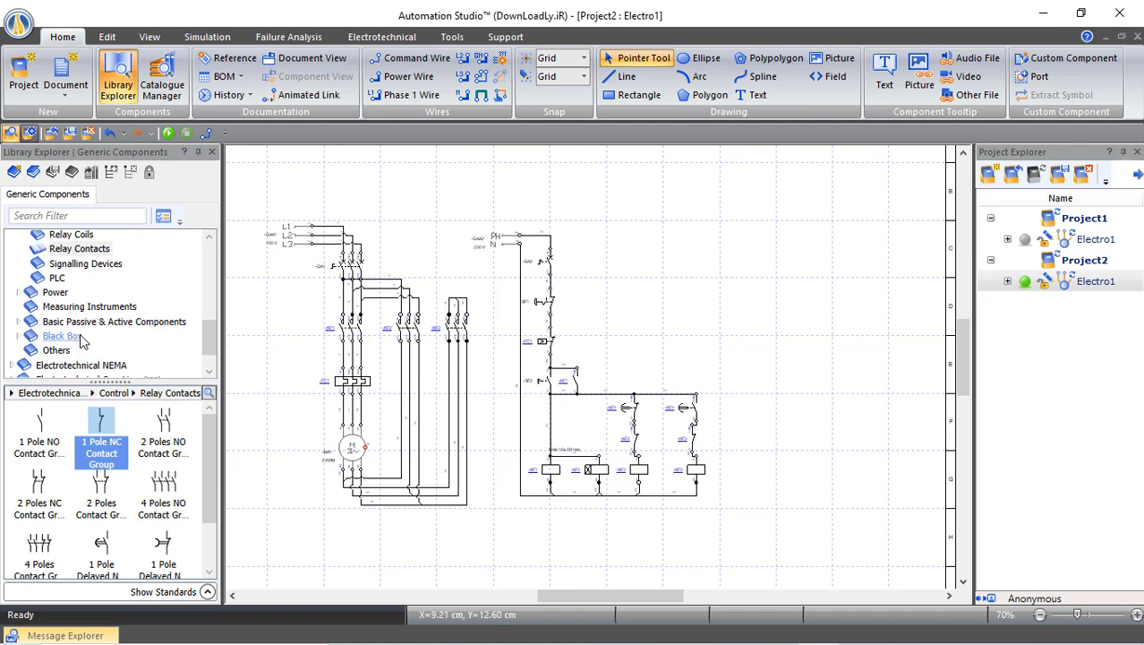
{"action": "scroll", "coordinate": [52, 319], "scroll_direction": "up", "scroll_amount": 2}
{"action": "scroll", "coordinate": [30, 284], "scroll_direction": "up", "scroll_amount": 2}
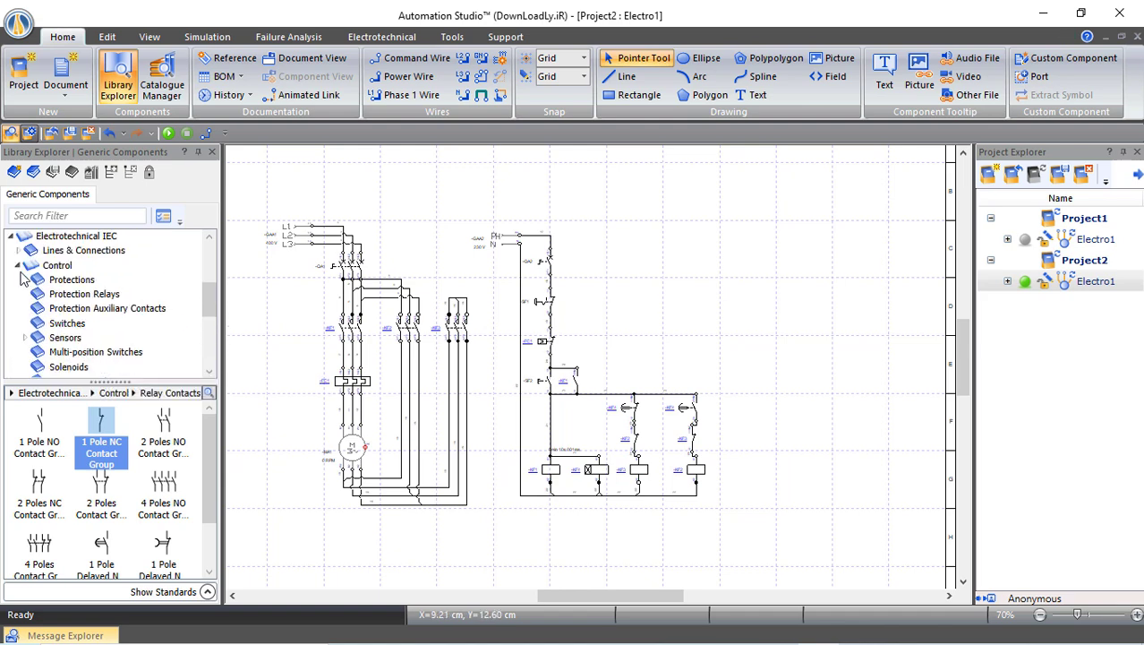
{"action": "left_click", "coordinate": [19, 267]}
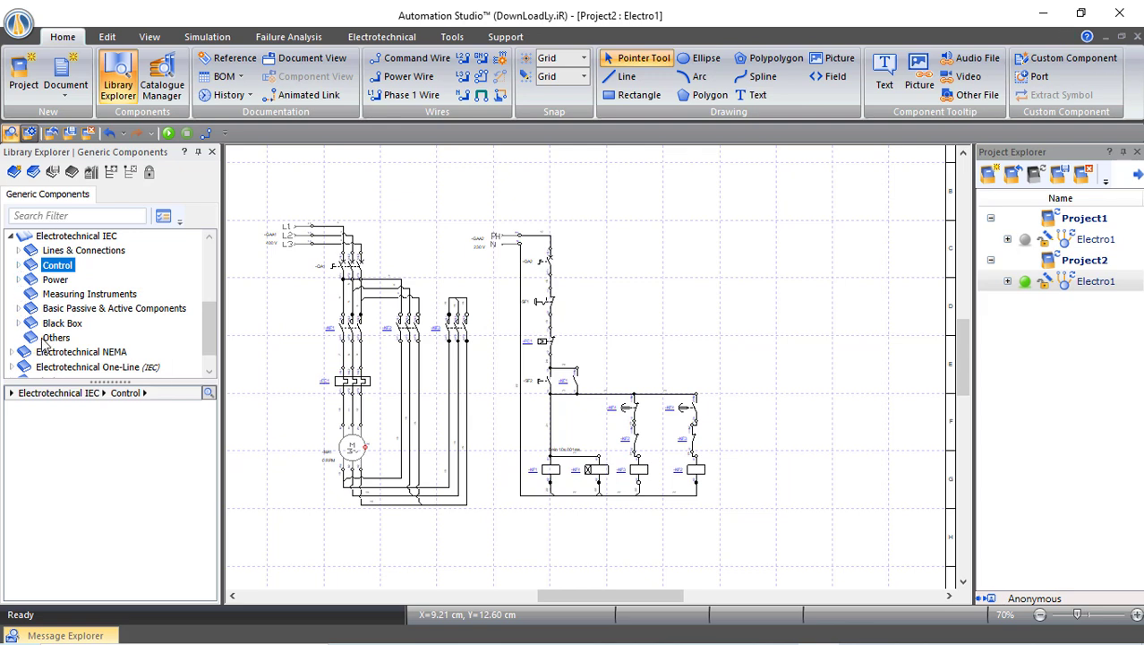
{"action": "scroll", "coordinate": [51, 344], "scroll_direction": "down", "scroll_amount": 1}
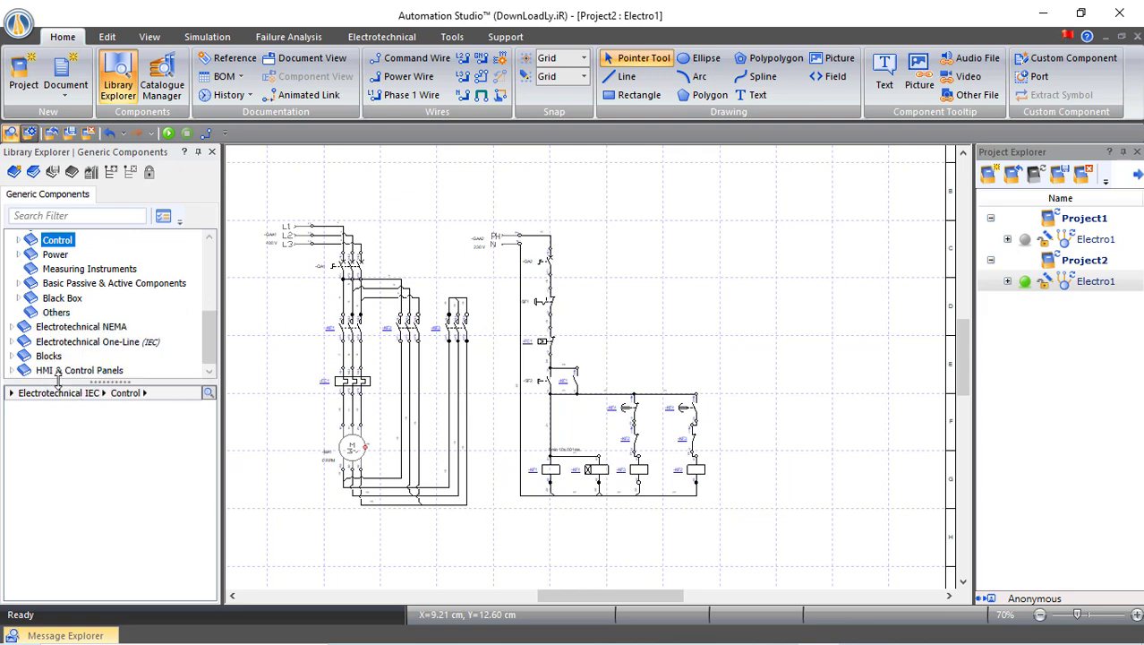
{"action": "left_click", "coordinate": [72, 370]}
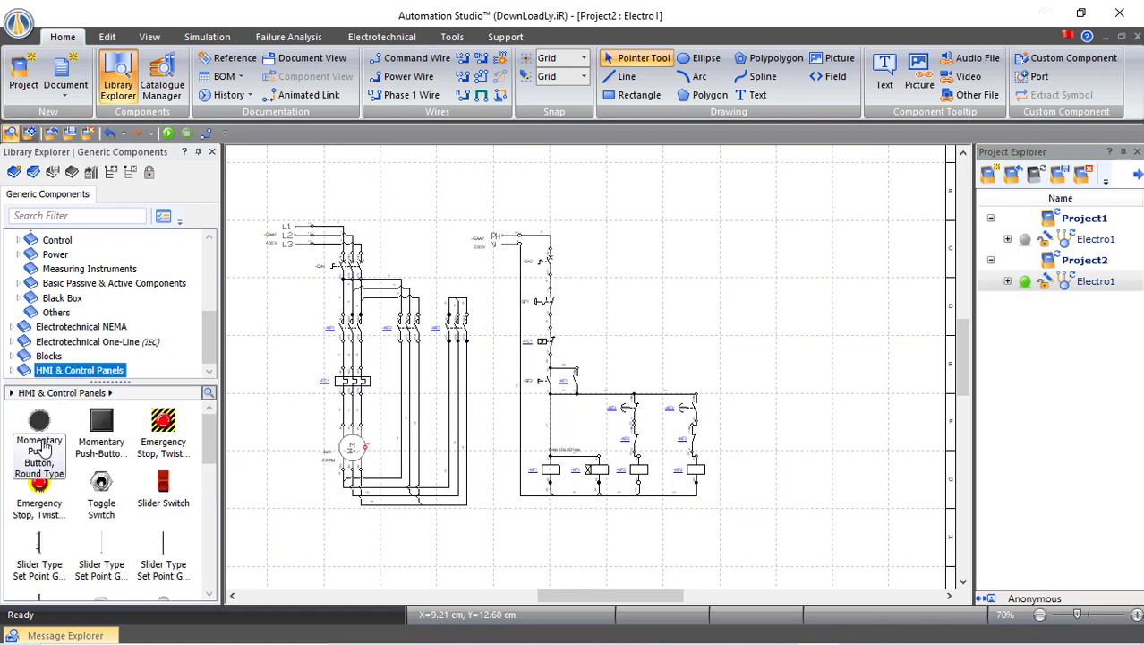
{"action": "left_click_drag", "start_coordinate": [41, 429], "coordinate": [757, 251]}
Place two Square Pilot Lights right of the push-button, one above the other
{"action": "scroll", "coordinate": [101, 481], "scroll_direction": "down", "scroll_amount": 2}
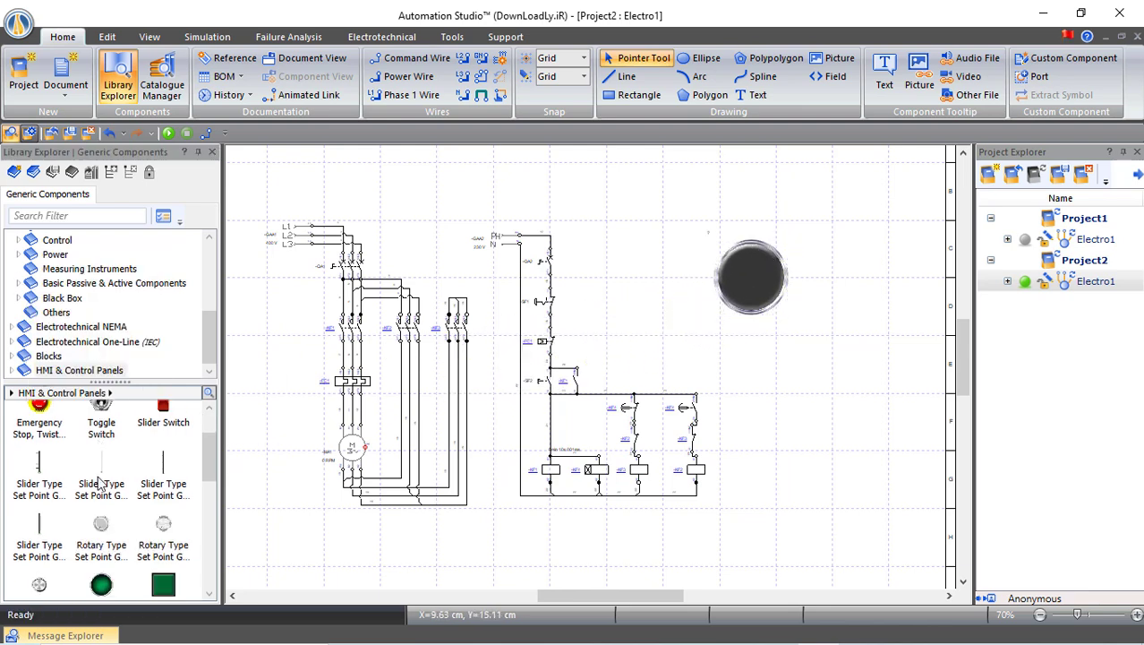
{"action": "scroll", "coordinate": [102, 481], "scroll_direction": "down", "scroll_amount": 1}
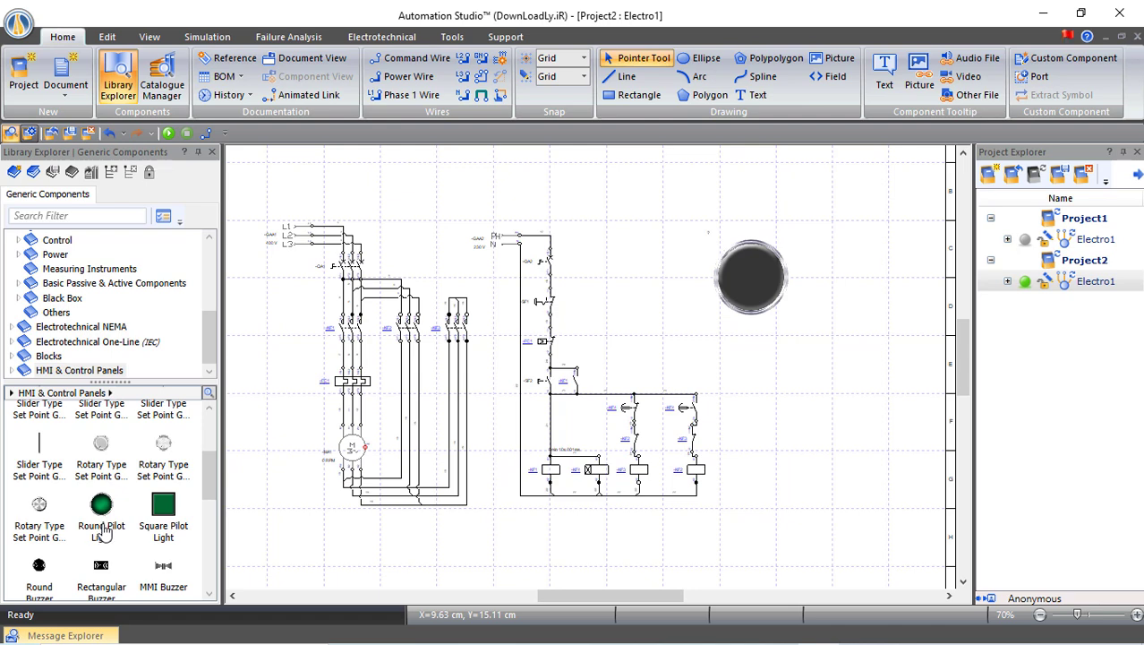
{"action": "left_click", "coordinate": [103, 528]}
{"action": "left_click", "coordinate": [161, 539]}
{"action": "left_click_drag", "start_coordinate": [163, 507], "coordinate": [881, 230]}
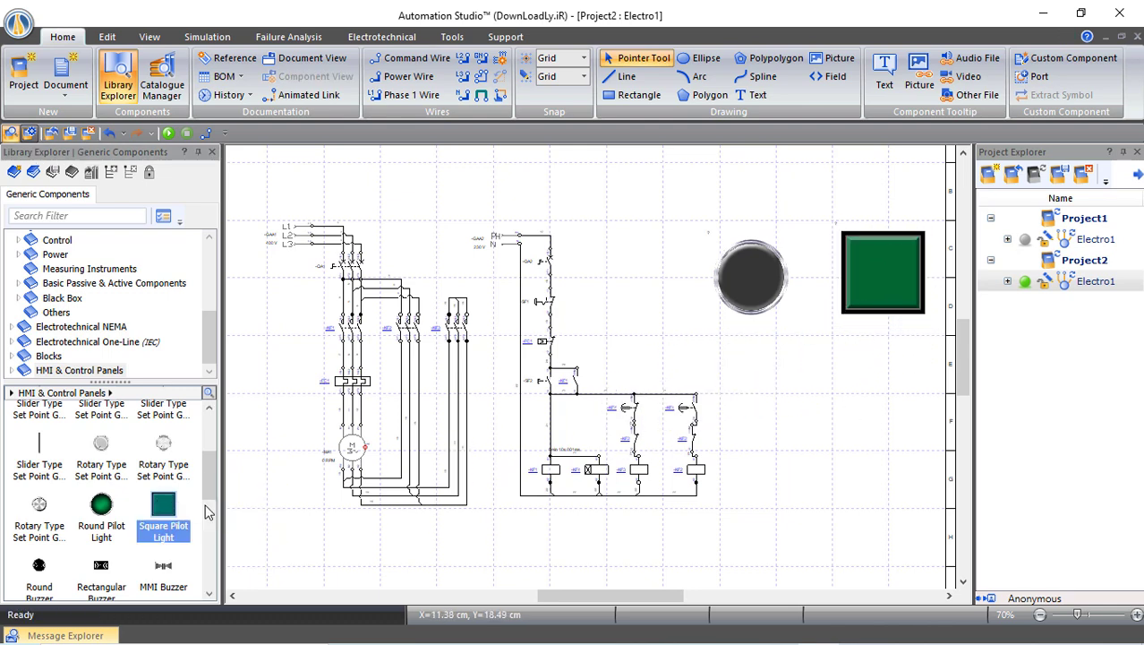
{"action": "left_click_drag", "start_coordinate": [160, 508], "coordinate": [881, 368]}
{"action": "left_click", "coordinate": [852, 512]}
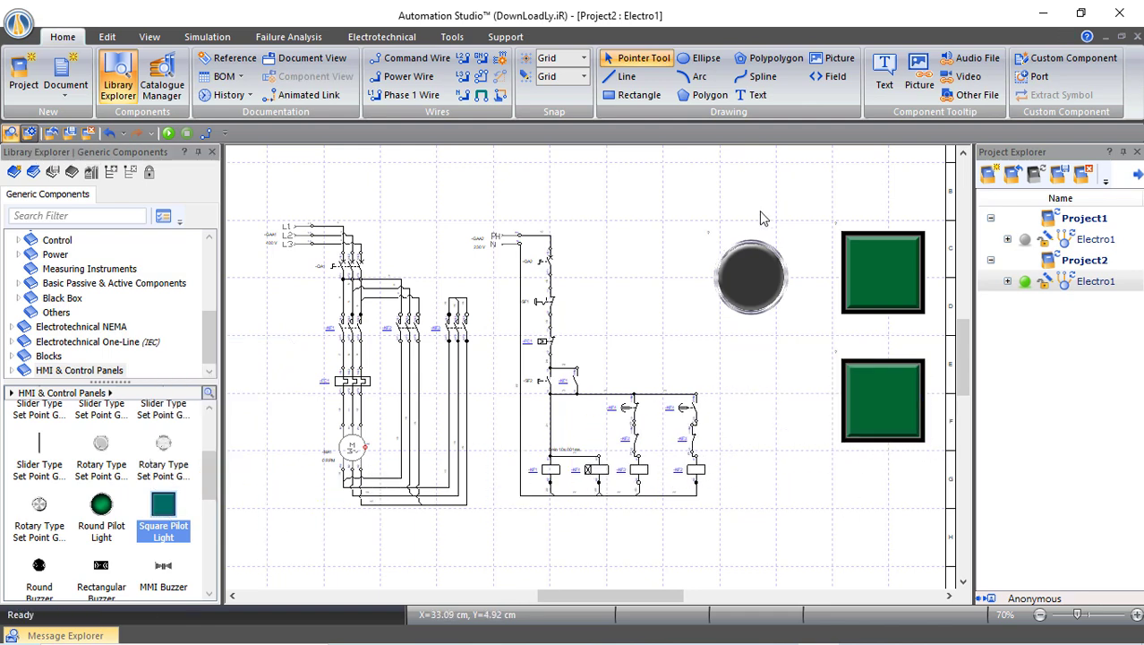
Make the round push-button Green in its properties
{"action": "double_click", "coordinate": [748, 276]}
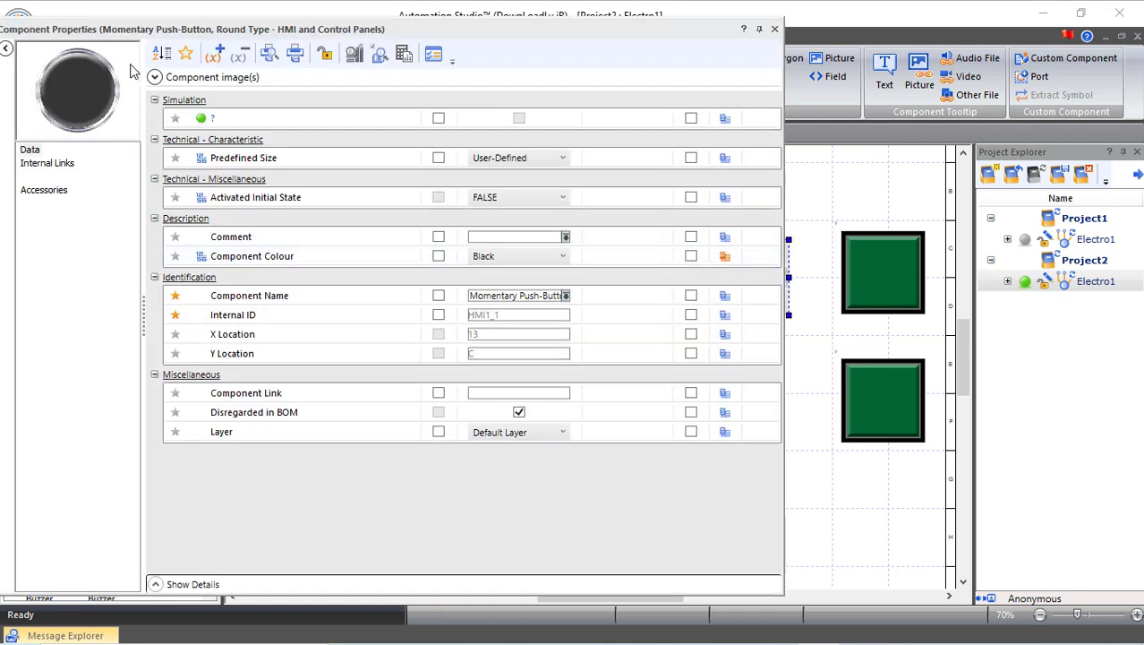
{"action": "left_click", "coordinate": [187, 56]}
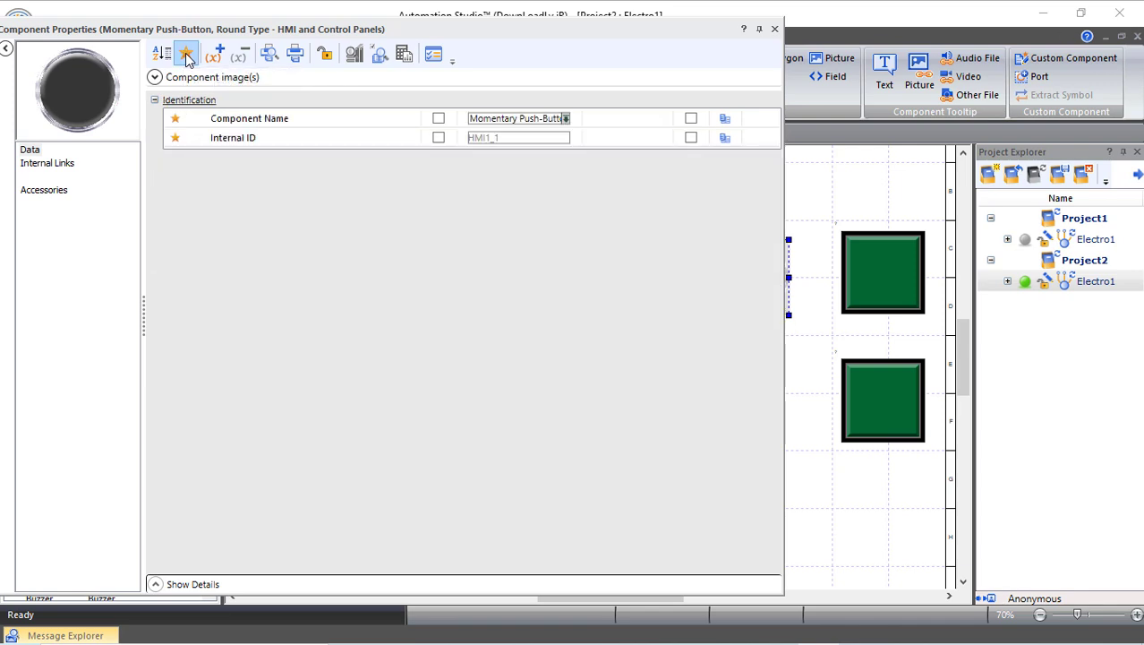
{"action": "left_click", "coordinate": [186, 55]}
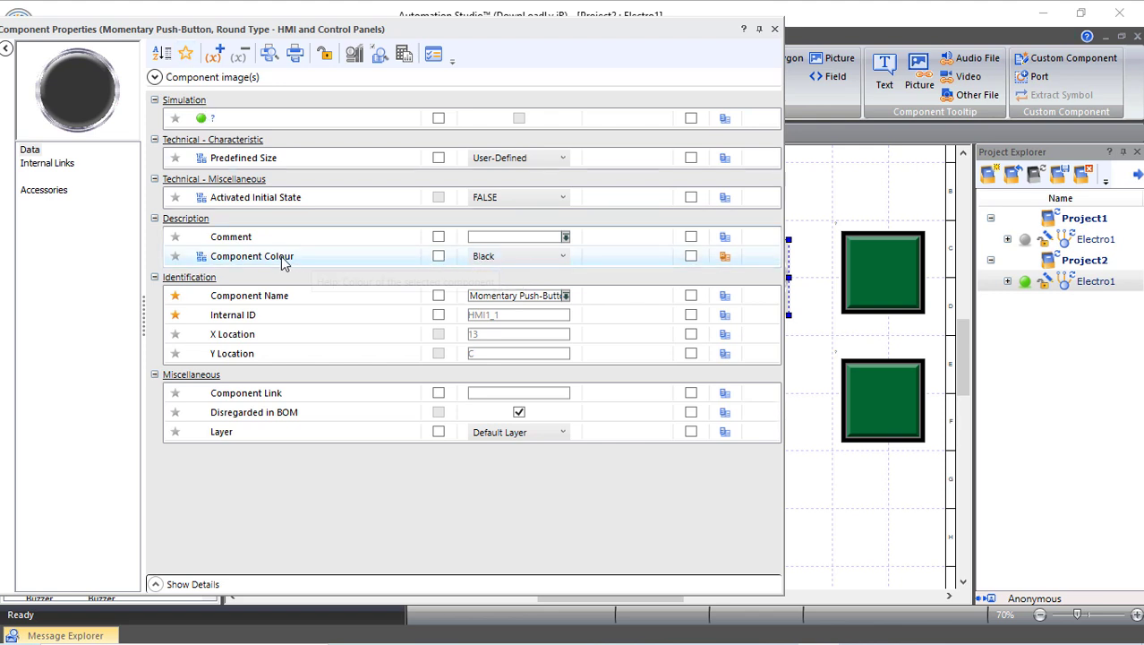
{"action": "left_click", "coordinate": [488, 260]}
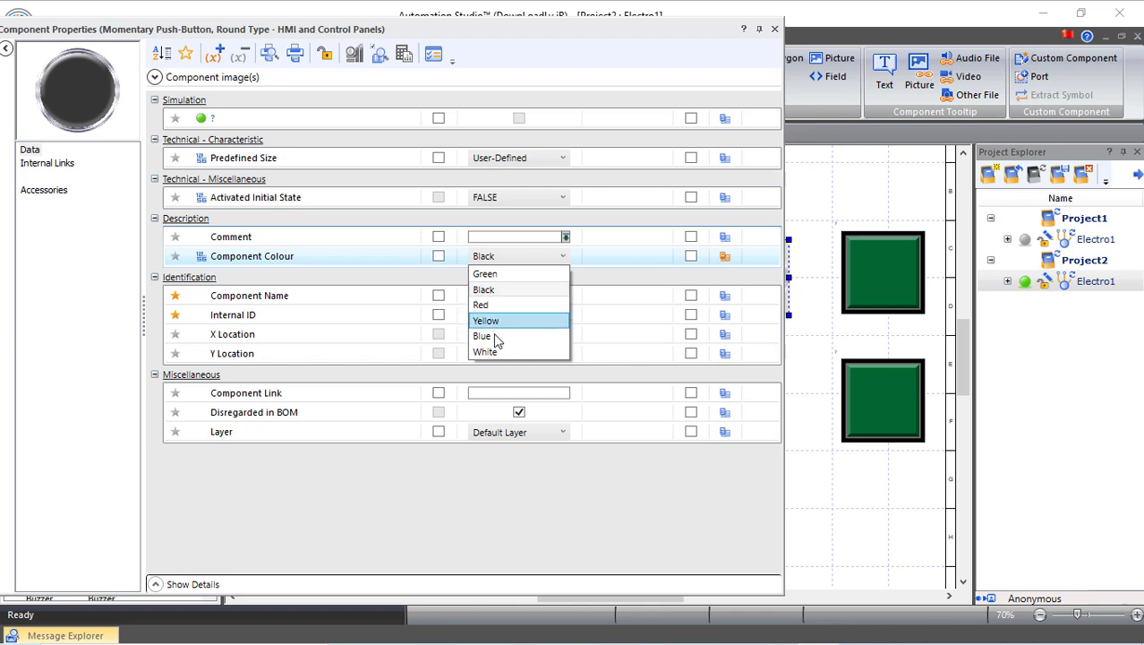
{"action": "left_click", "coordinate": [70, 244]}
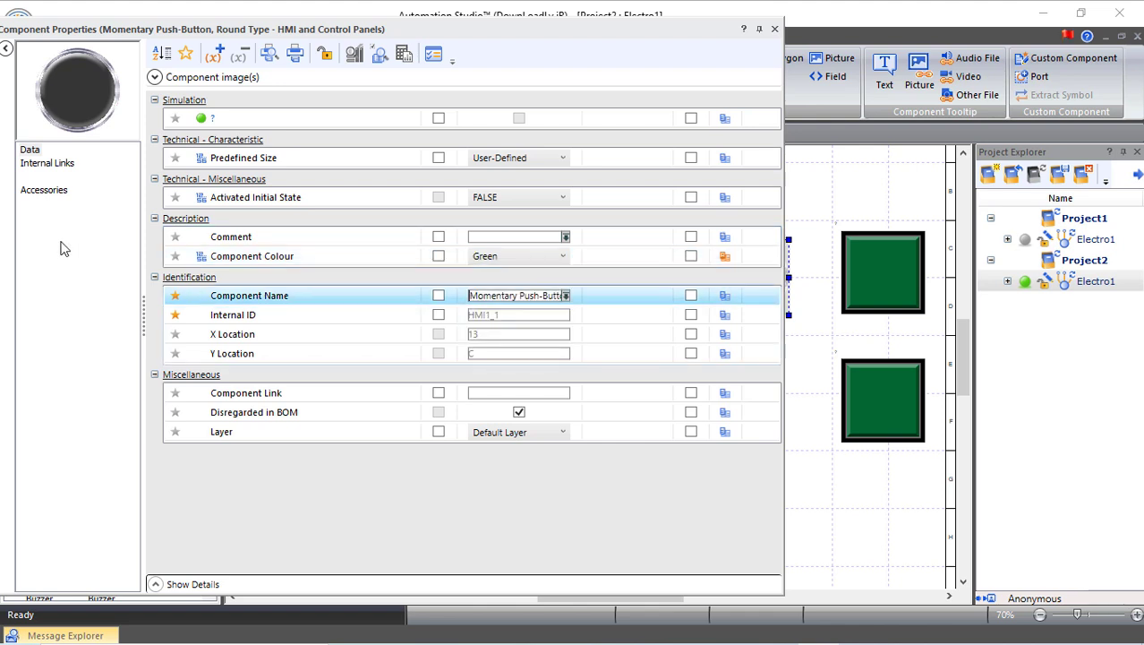
Link the push-button to -SF2 under Component Link and close the properties
{"action": "left_click", "coordinate": [63, 168]}
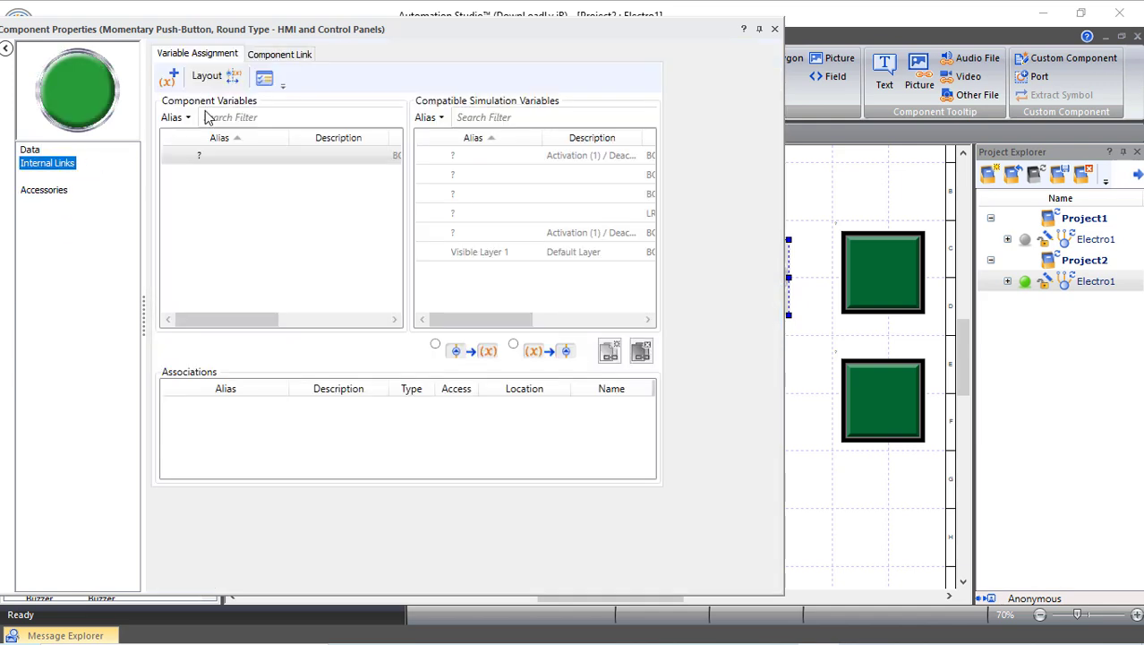
{"action": "left_click", "coordinate": [282, 55]}
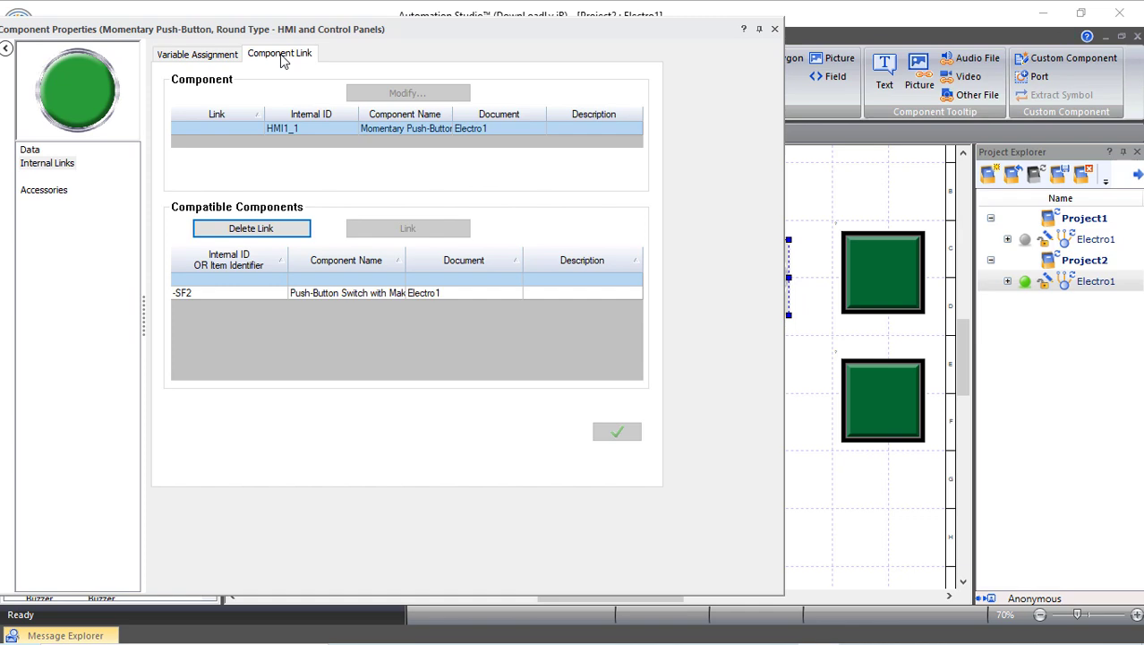
{"action": "left_click_drag", "start_coordinate": [398, 33], "coordinate": [243, 37]}
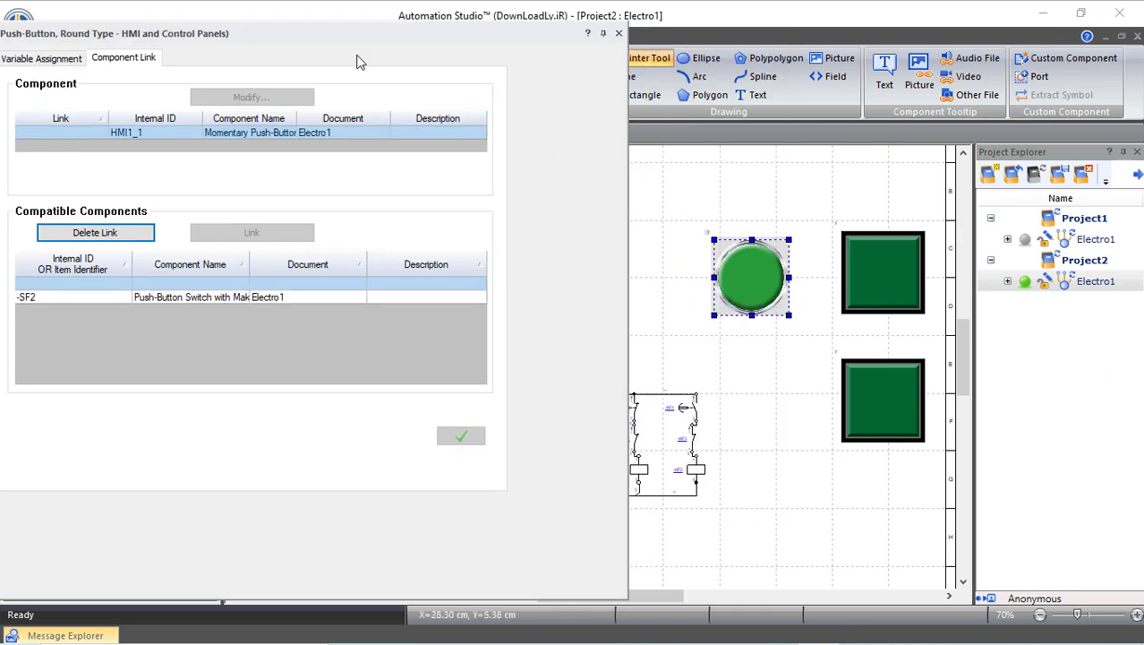
{"action": "left_click_drag", "start_coordinate": [353, 45], "coordinate": [102, 126]}
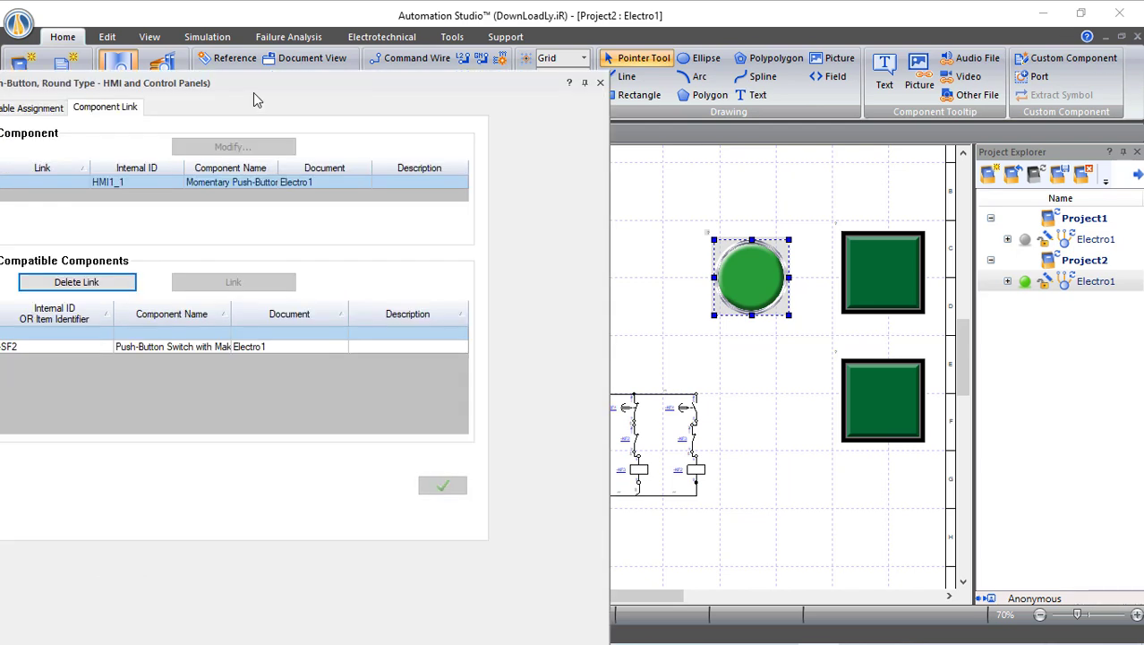
{"action": "left_click_drag", "start_coordinate": [332, 82], "coordinate": [479, 73]}
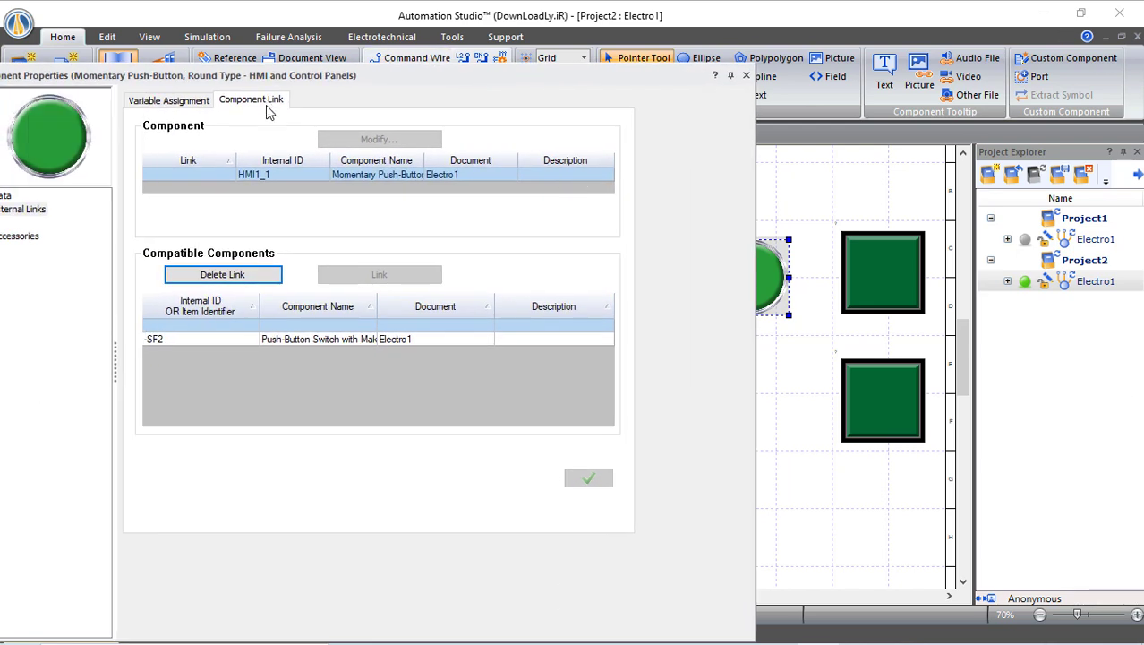
{"action": "left_click", "coordinate": [154, 341]}
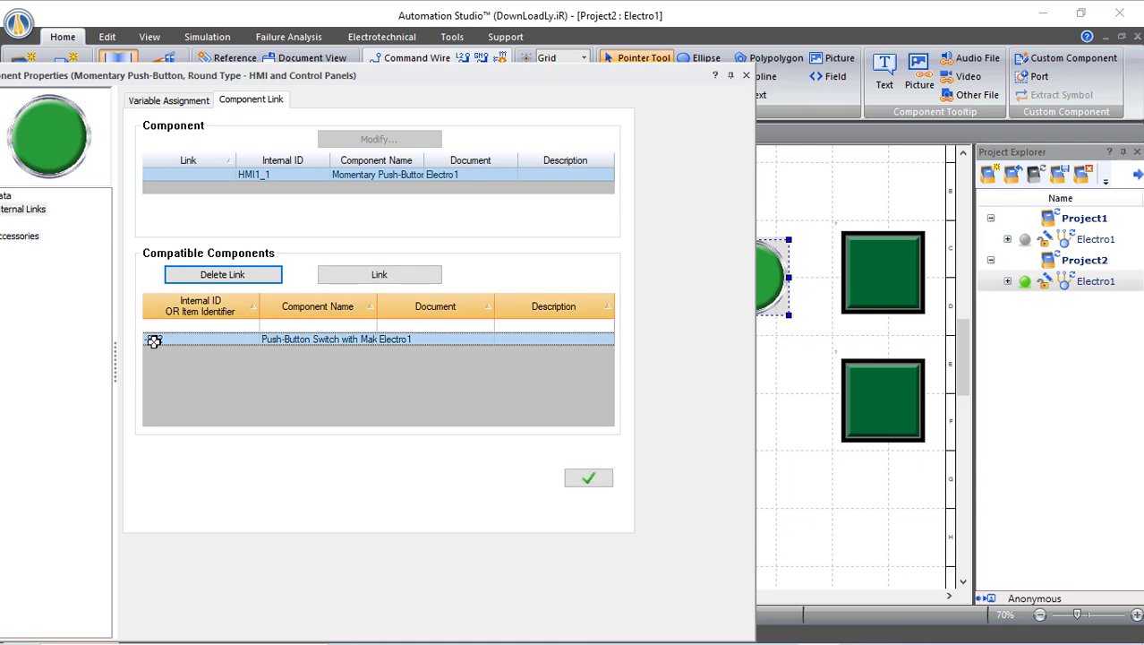
{"action": "left_click", "coordinate": [588, 482]}
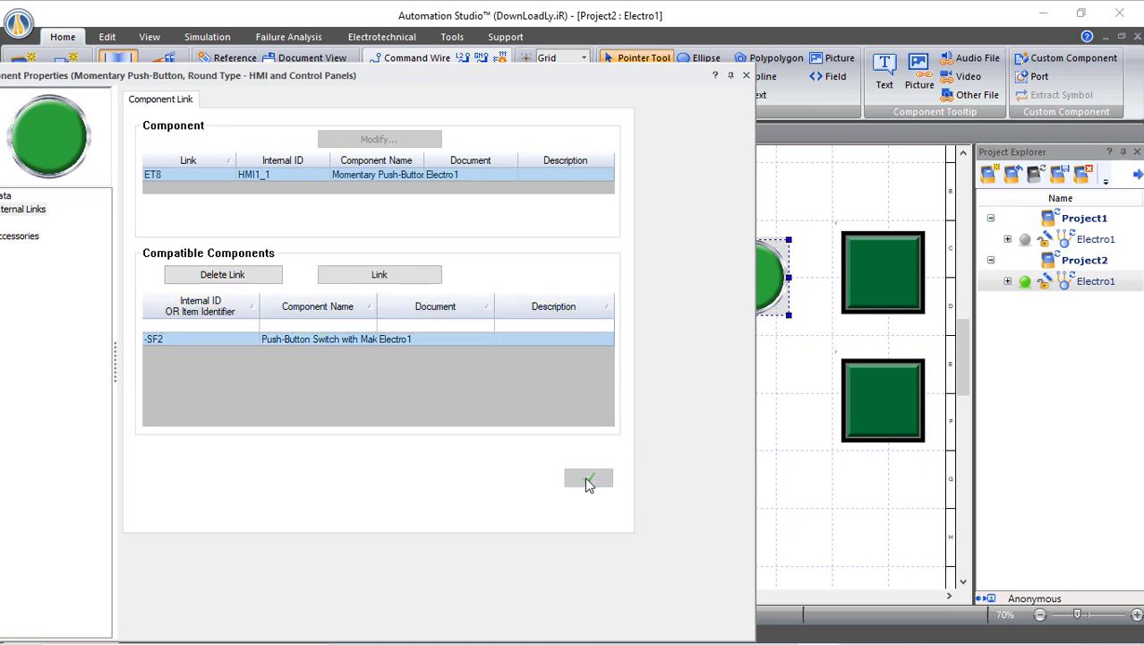
{"action": "left_click", "coordinate": [745, 76]}
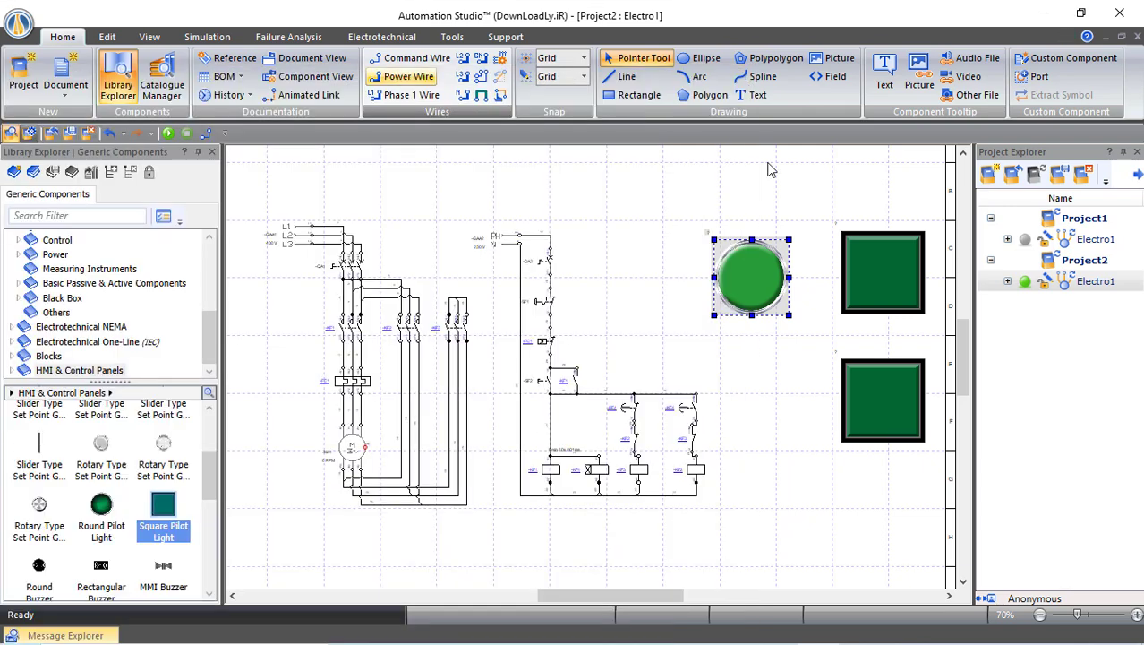
Set the lower square pilot light's Component Colour 4 to Red in its Data properties
{"action": "left_click", "coordinate": [593, 353]}
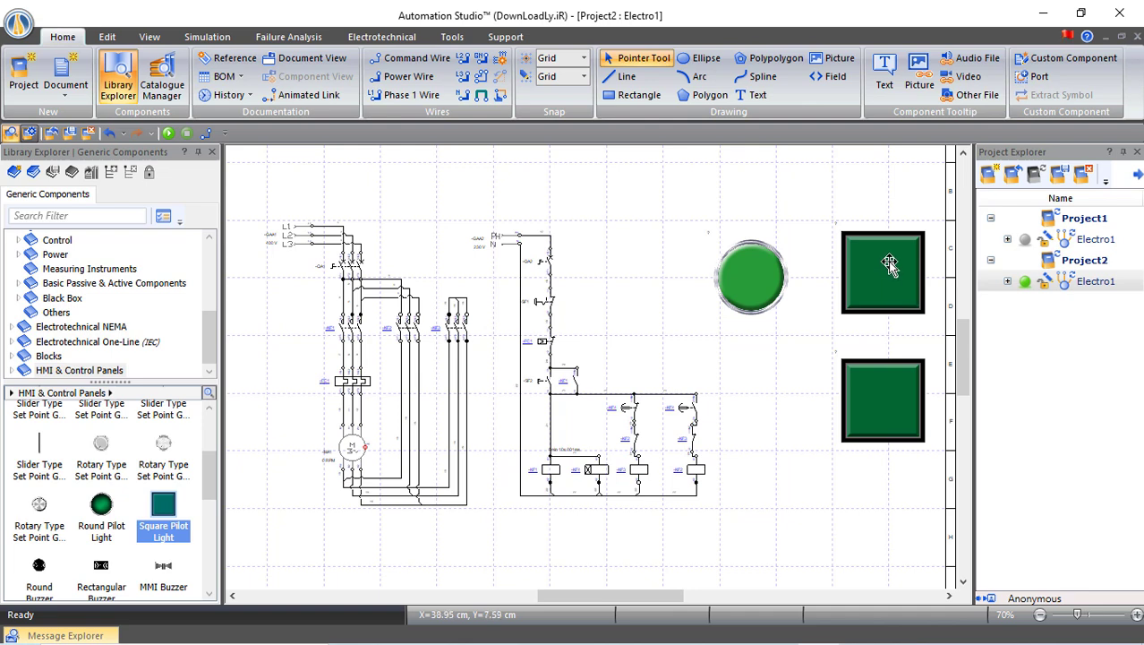
{"action": "double_click", "coordinate": [886, 406]}
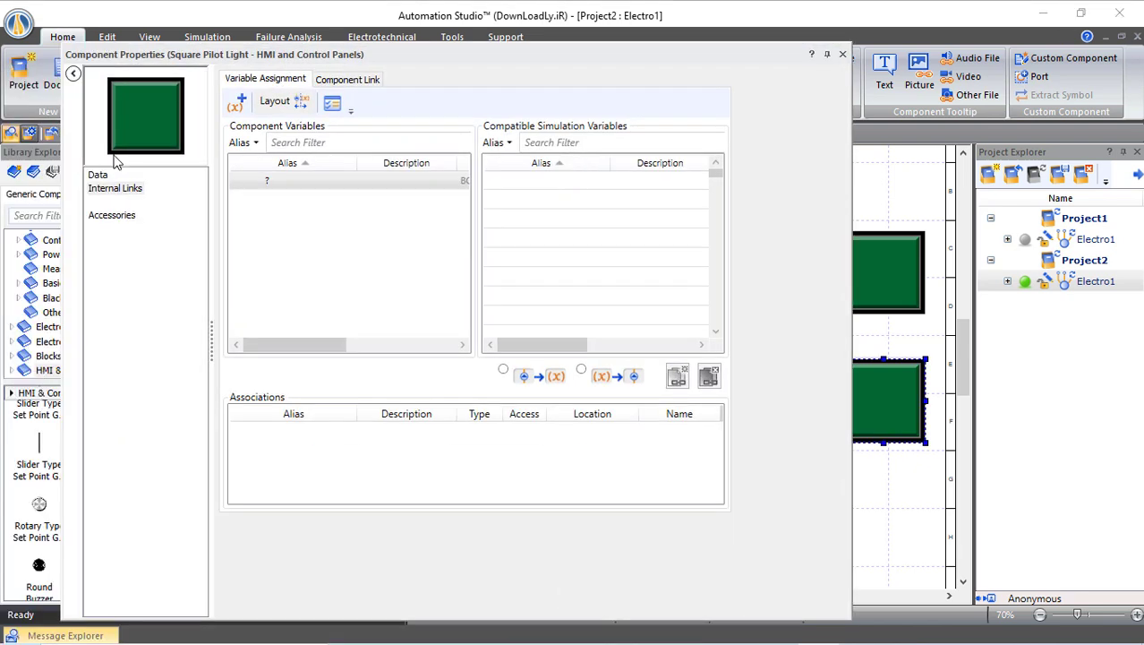
{"action": "left_click", "coordinate": [98, 176]}
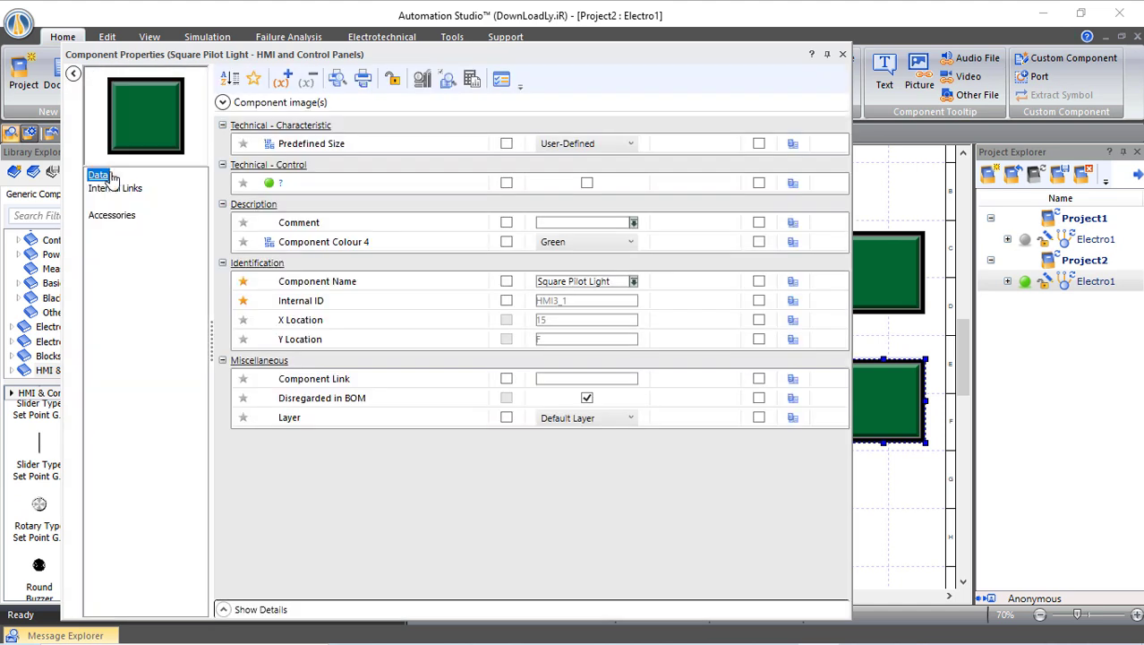
{"action": "left_click", "coordinate": [582, 242]}
{"action": "left_click", "coordinate": [582, 243]}
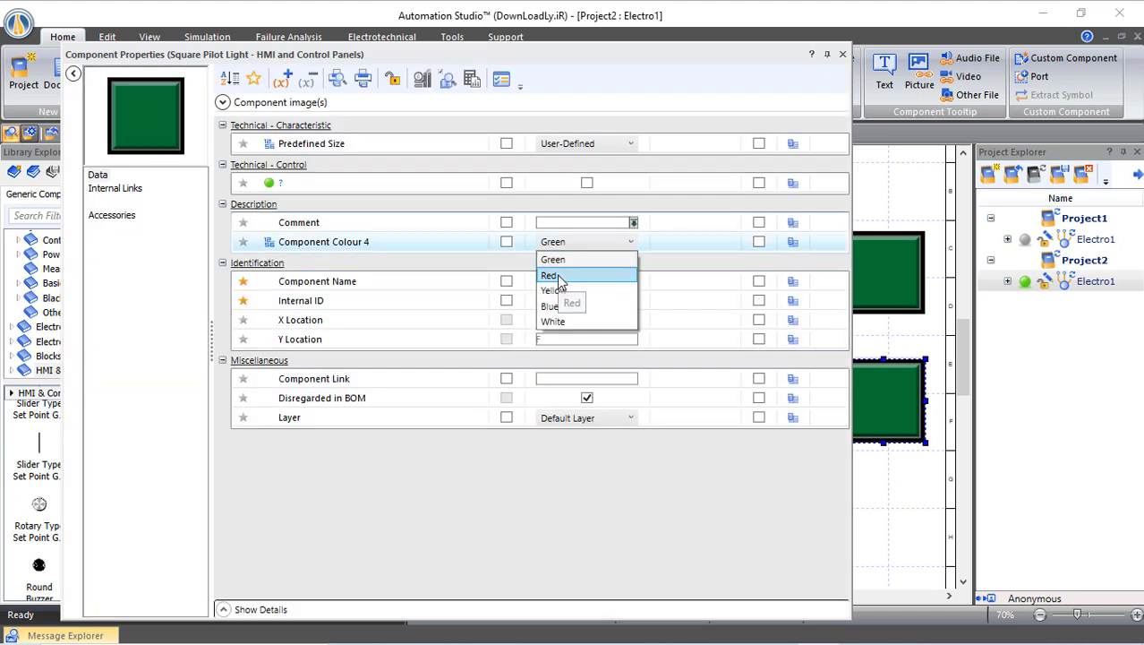
{"action": "left_click", "coordinate": [571, 276]}
{"action": "left_click", "coordinate": [573, 281]}
{"action": "left_click", "coordinate": [843, 54]}
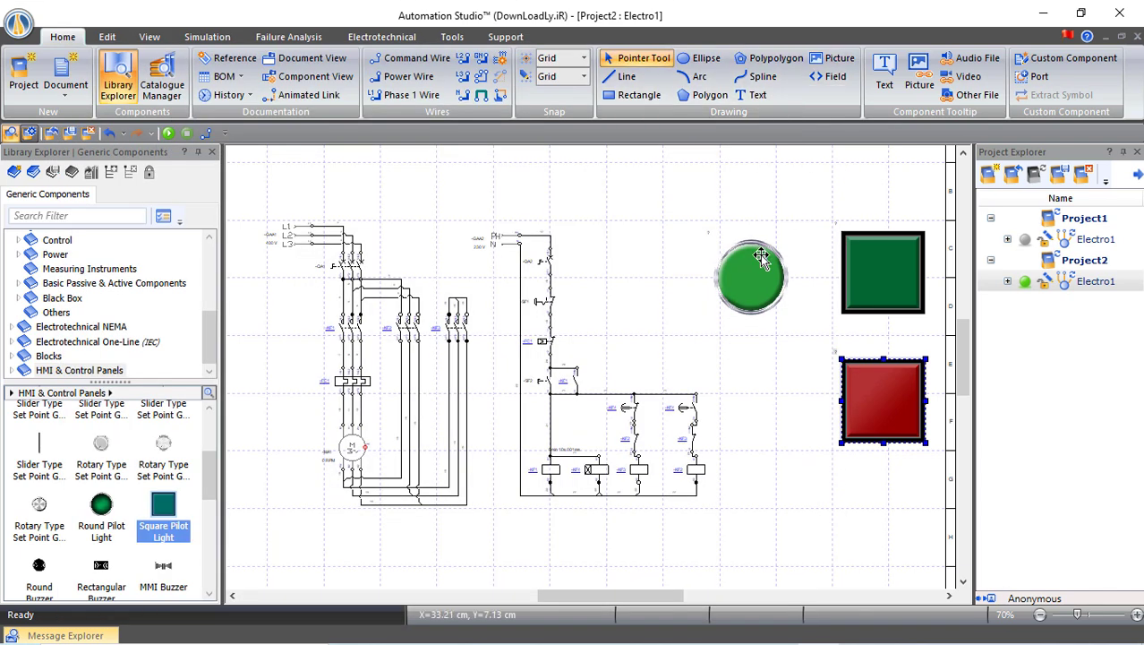
Place two Lamps from Control > Signalling Devices beside coils -KF2 and -KF4
{"action": "left_click", "coordinate": [778, 207]}
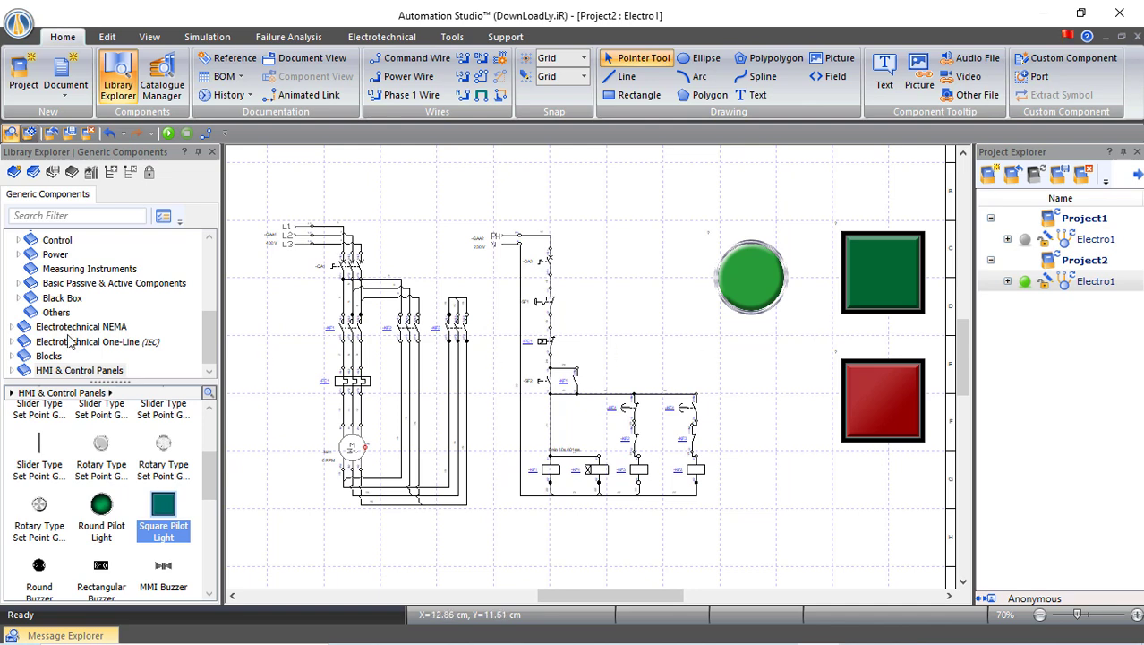
{"action": "scroll", "coordinate": [70, 336], "scroll_direction": "up", "scroll_amount": 1}
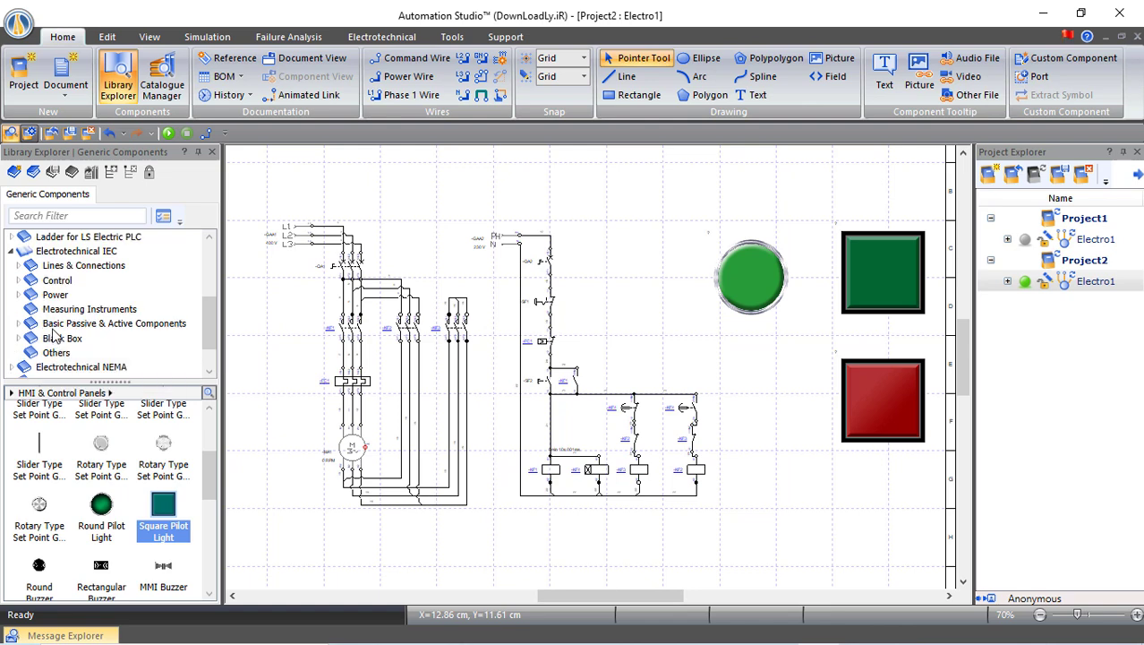
{"action": "left_click", "coordinate": [18, 280]}
{"action": "scroll", "coordinate": [97, 308], "scroll_direction": "down", "scroll_amount": 2}
{"action": "scroll", "coordinate": [98, 308], "scroll_direction": "down", "scroll_amount": 1}
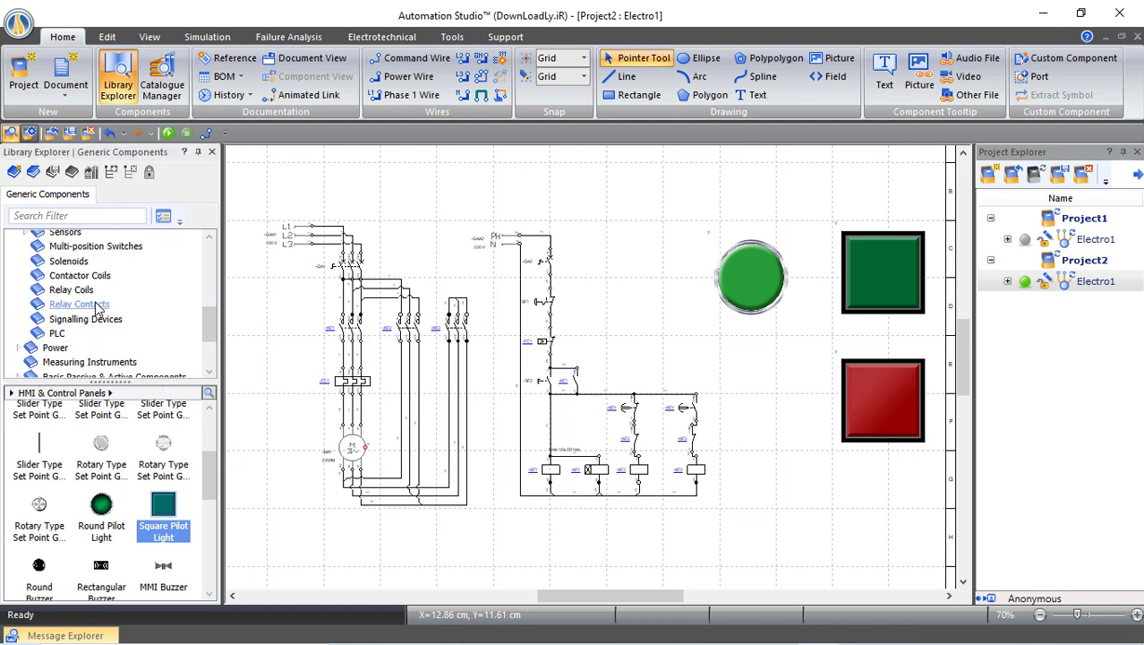
{"action": "left_click", "coordinate": [94, 319]}
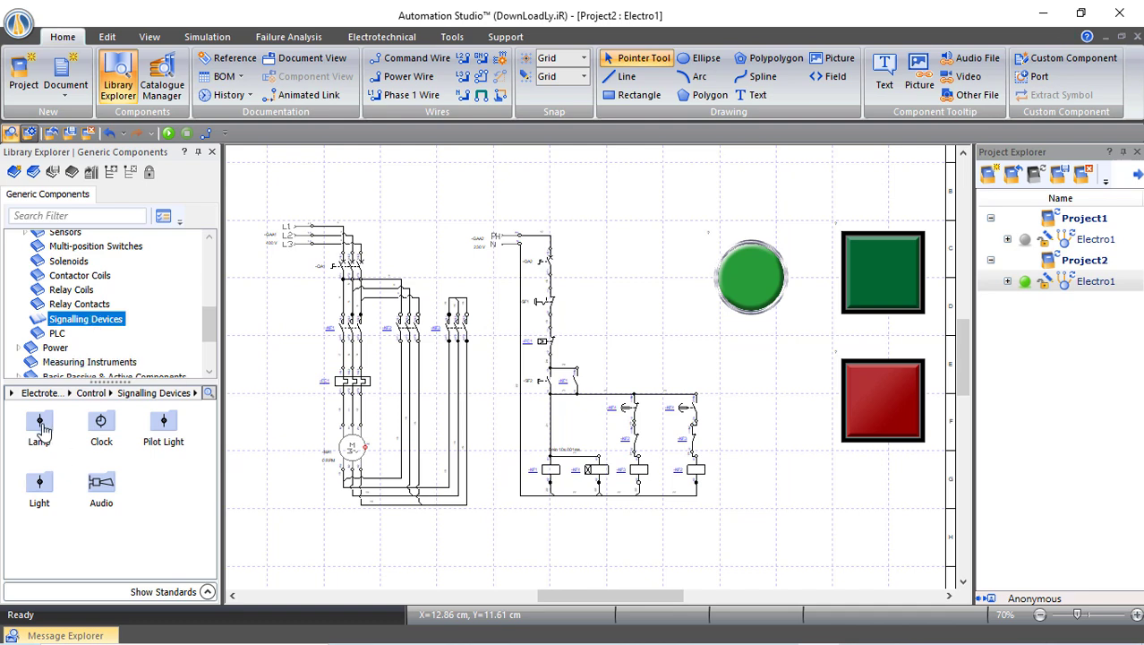
{"action": "mouse_move", "coordinate": [42, 430]}
{"action": "left_click_drag", "start_coordinate": [38, 428], "coordinate": [743, 468]}
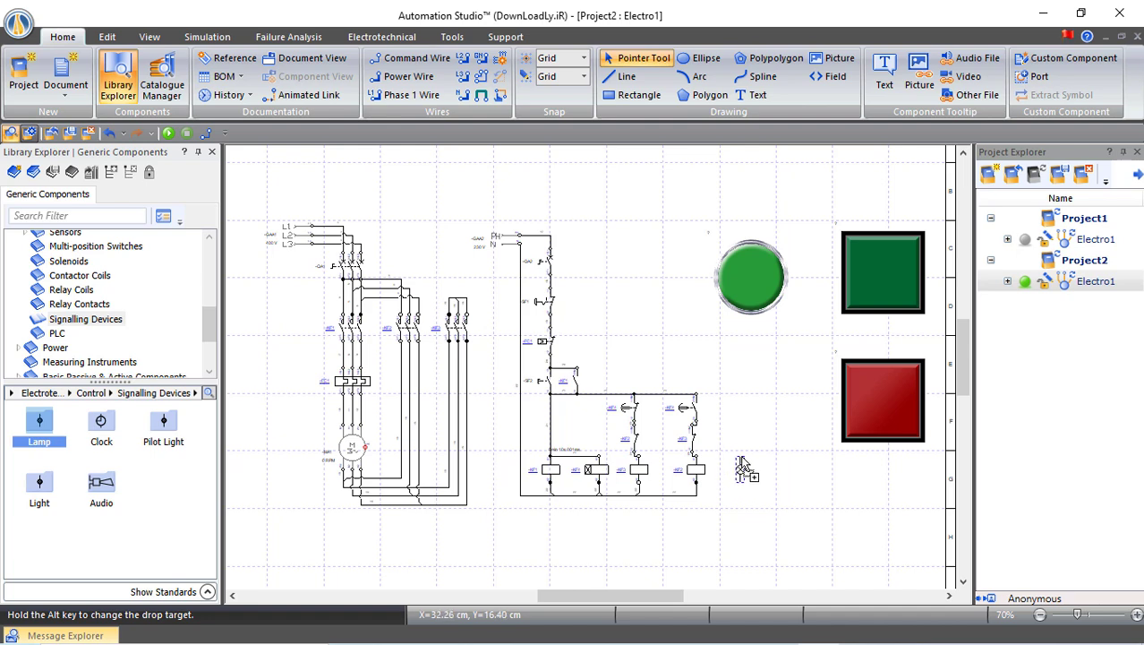
{"action": "left_click_drag", "start_coordinate": [743, 467], "coordinate": [740, 469]}
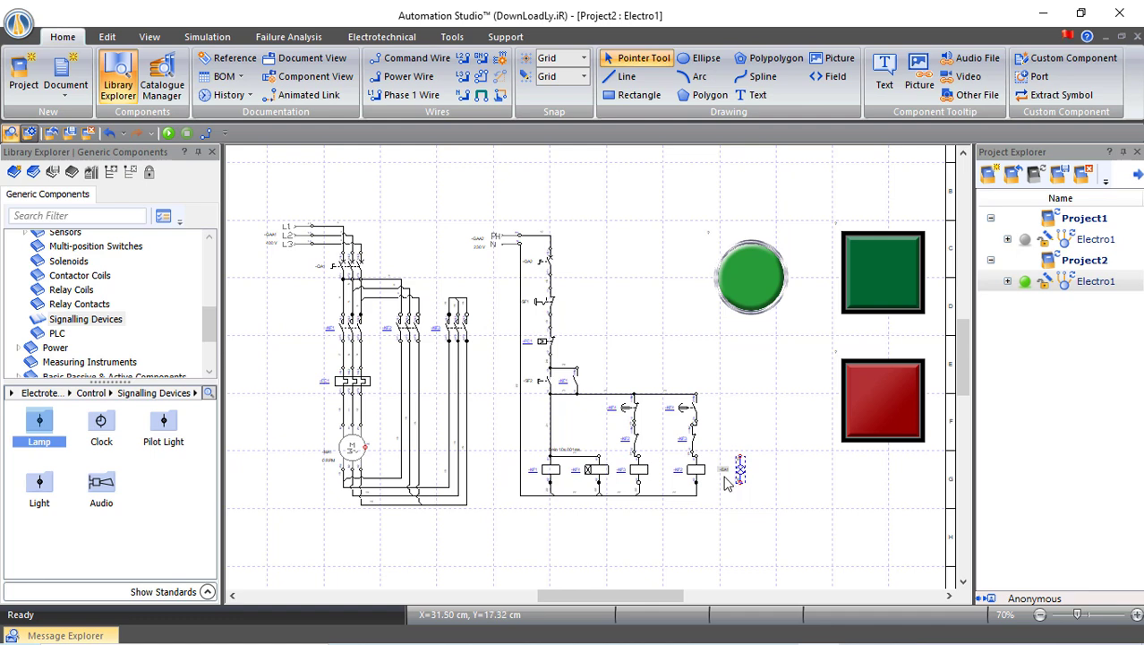
{"action": "scroll", "coordinate": [659, 454], "scroll_direction": "up", "scroll_amount": 2}
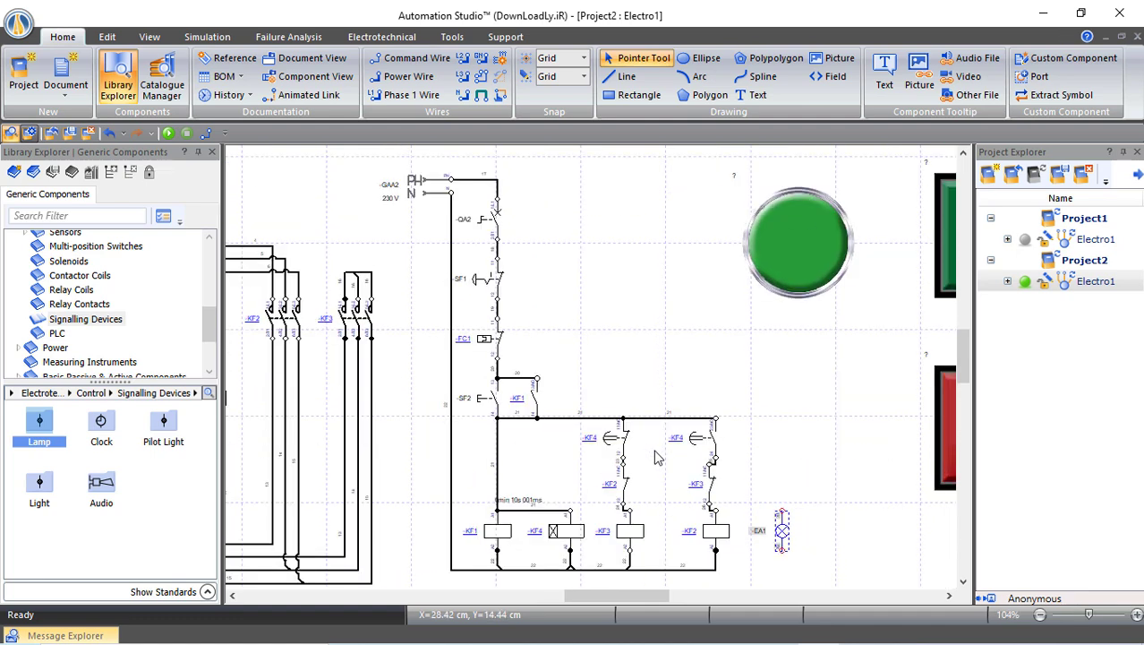
{"action": "left_click_drag", "start_coordinate": [41, 427], "coordinate": [529, 532]}
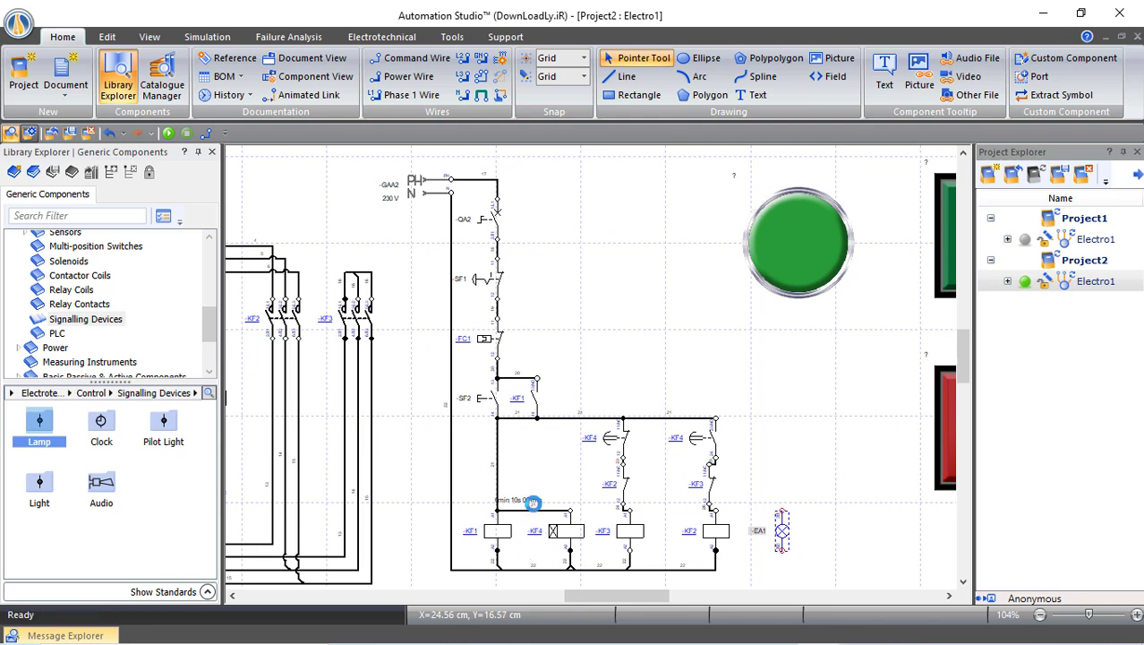
Wire lamp -EA2's X1 to wire 21 and its X2 to -KF3:A2
{"action": "scroll", "coordinate": [543, 539], "scroll_direction": "up", "scroll_amount": 4}
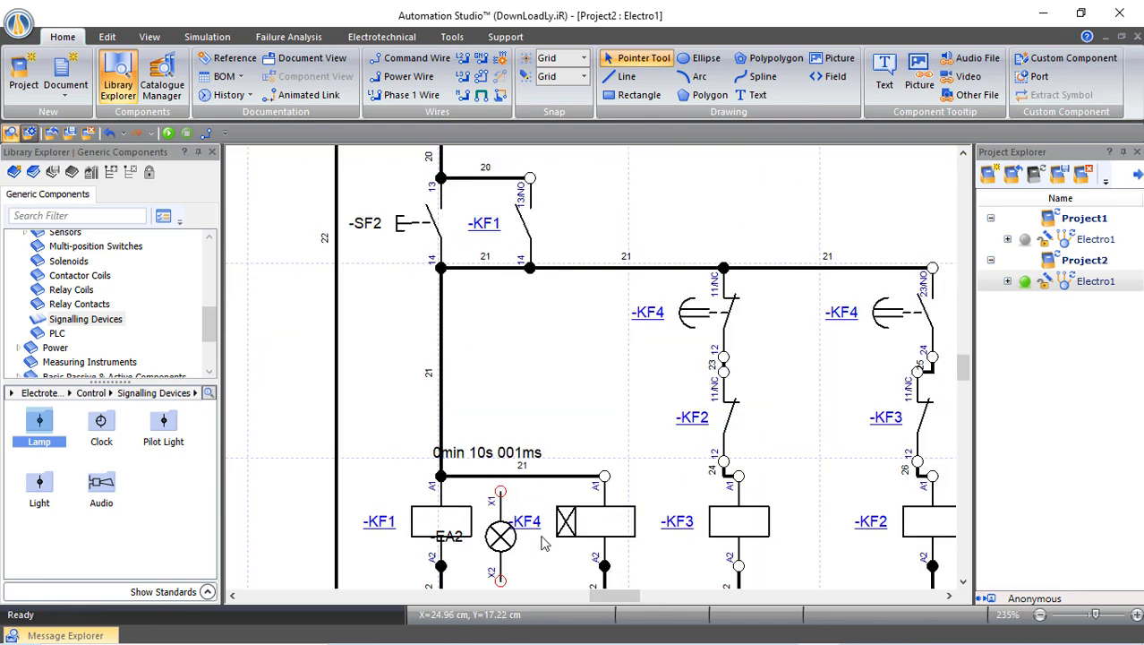
{"action": "left_click_drag", "start_coordinate": [623, 595], "coordinate": [587, 548]}
{"action": "scroll", "coordinate": [587, 548], "scroll_direction": "down", "scroll_amount": 1}
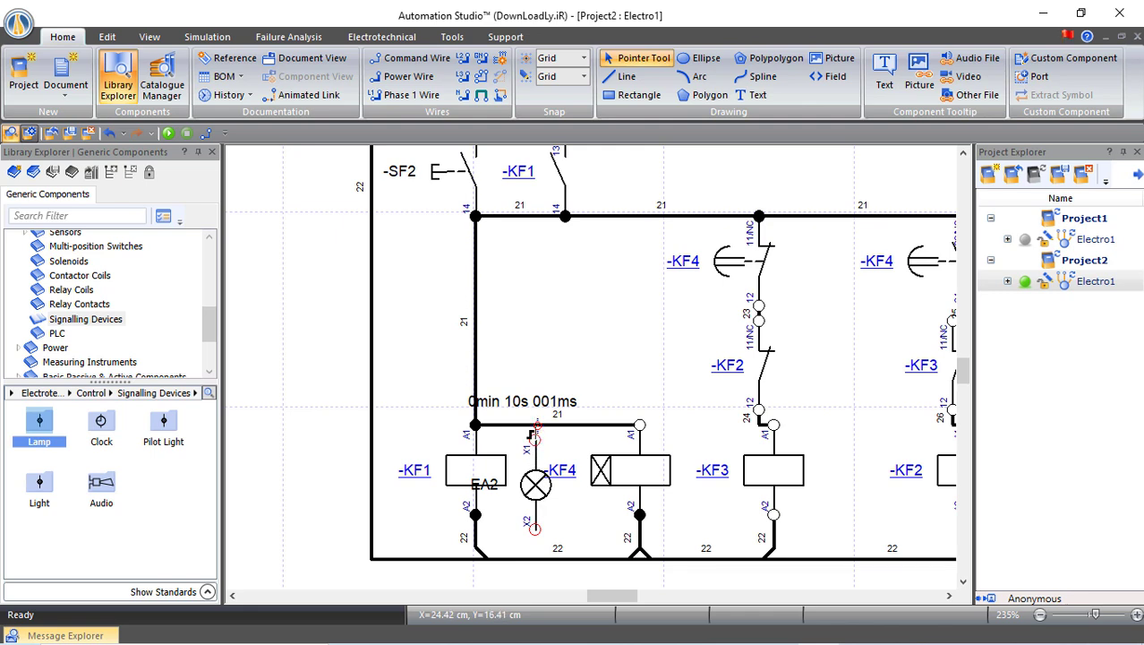
{"action": "left_click_drag", "start_coordinate": [535, 436], "coordinate": [546, 425]}
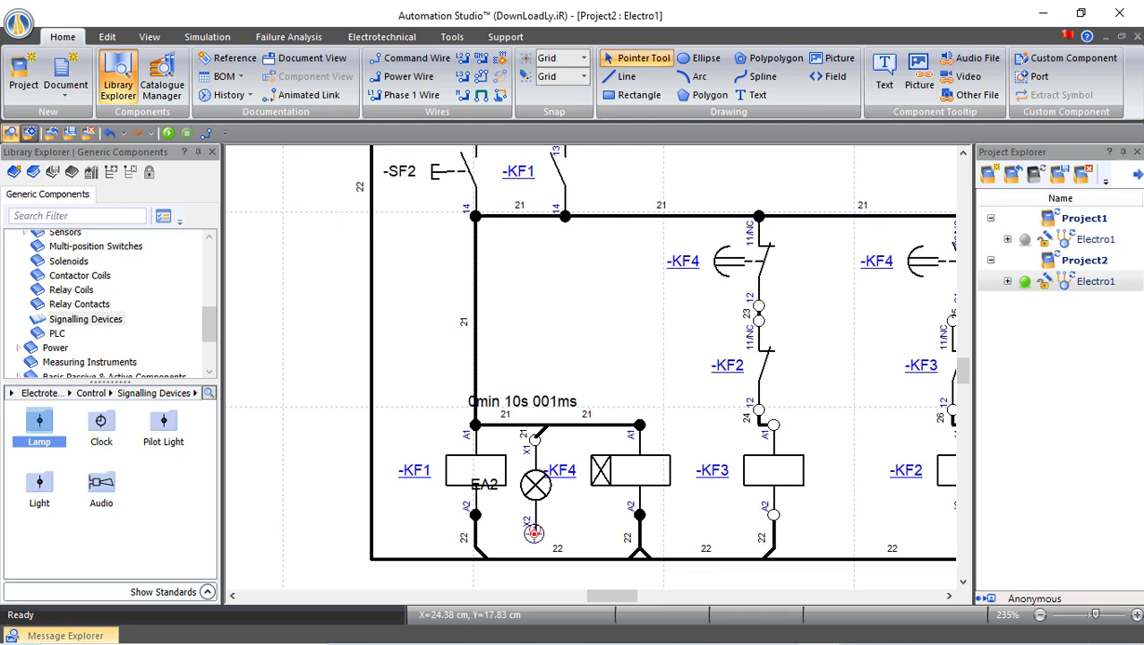
{"action": "left_click_drag", "start_coordinate": [534, 533], "coordinate": [541, 557]}
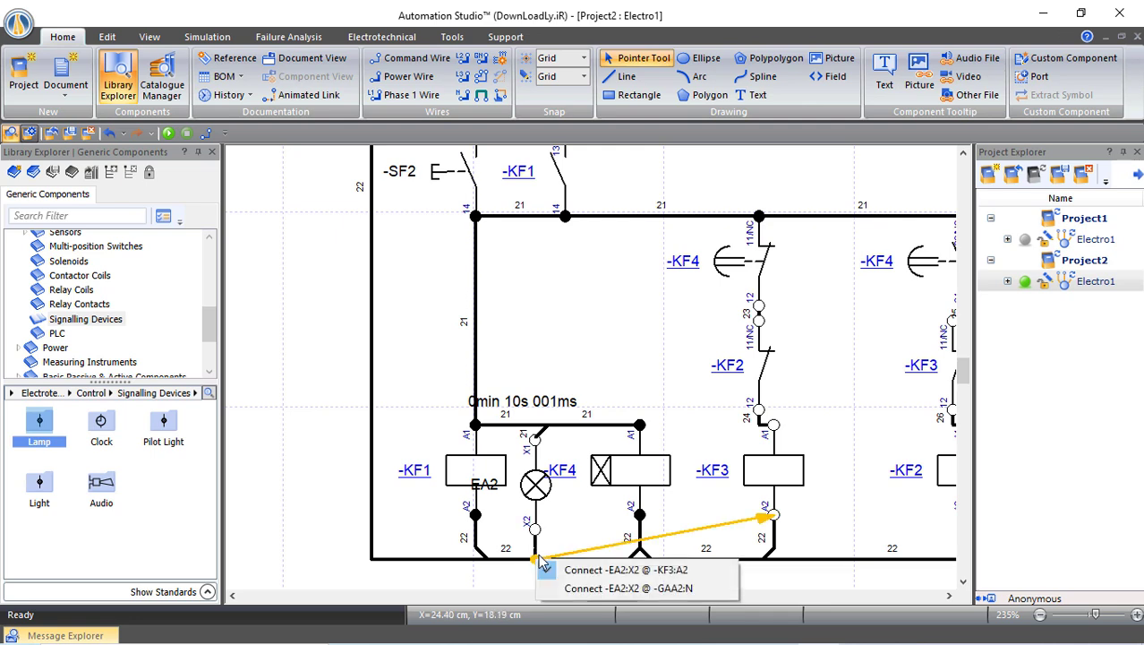
{"action": "left_click", "coordinate": [566, 519]}
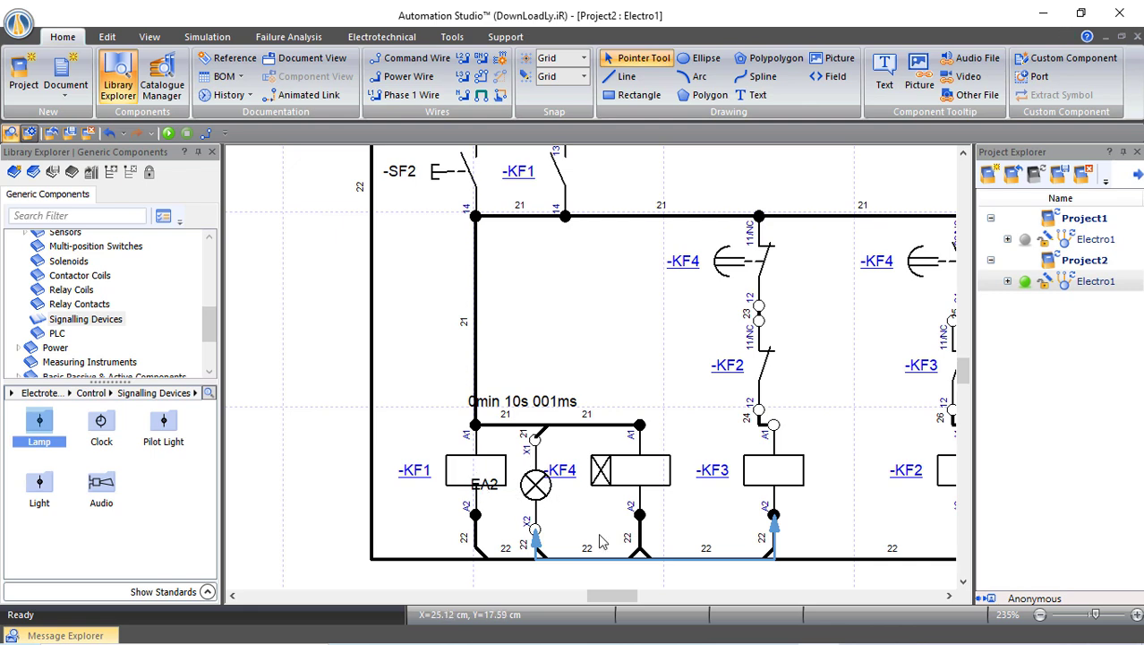
{"action": "left_click_drag", "start_coordinate": [630, 602], "coordinate": [659, 602]}
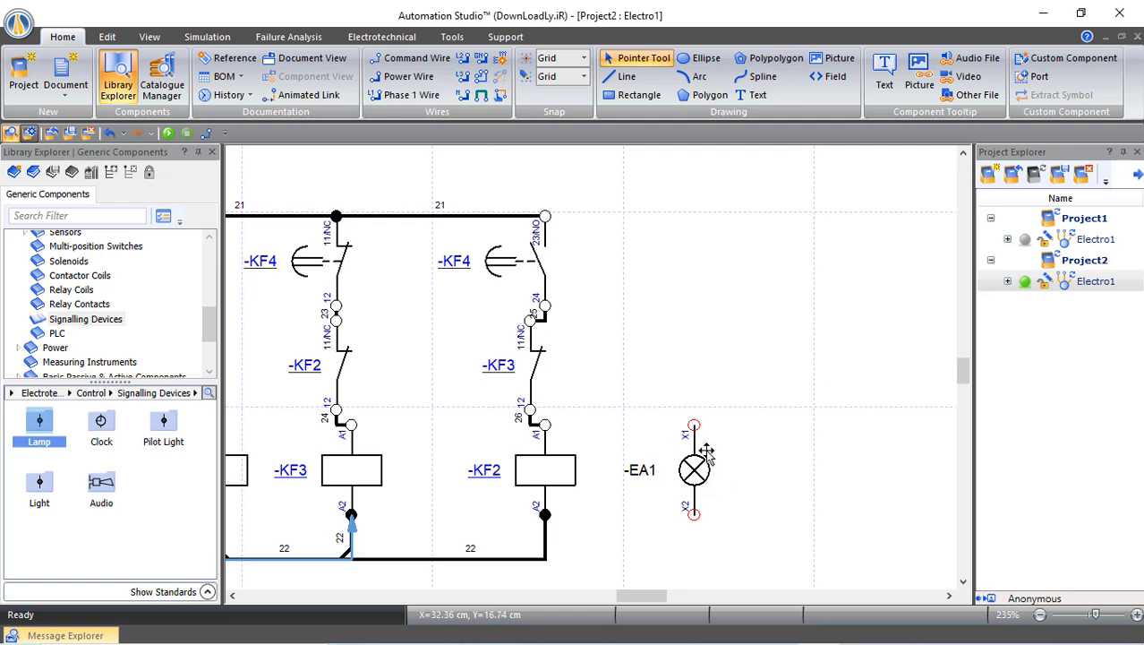
Place a 1 Pole NC contact above lamp -EA1 and assign it to relay -KF1
{"action": "left_click", "coordinate": [75, 305]}
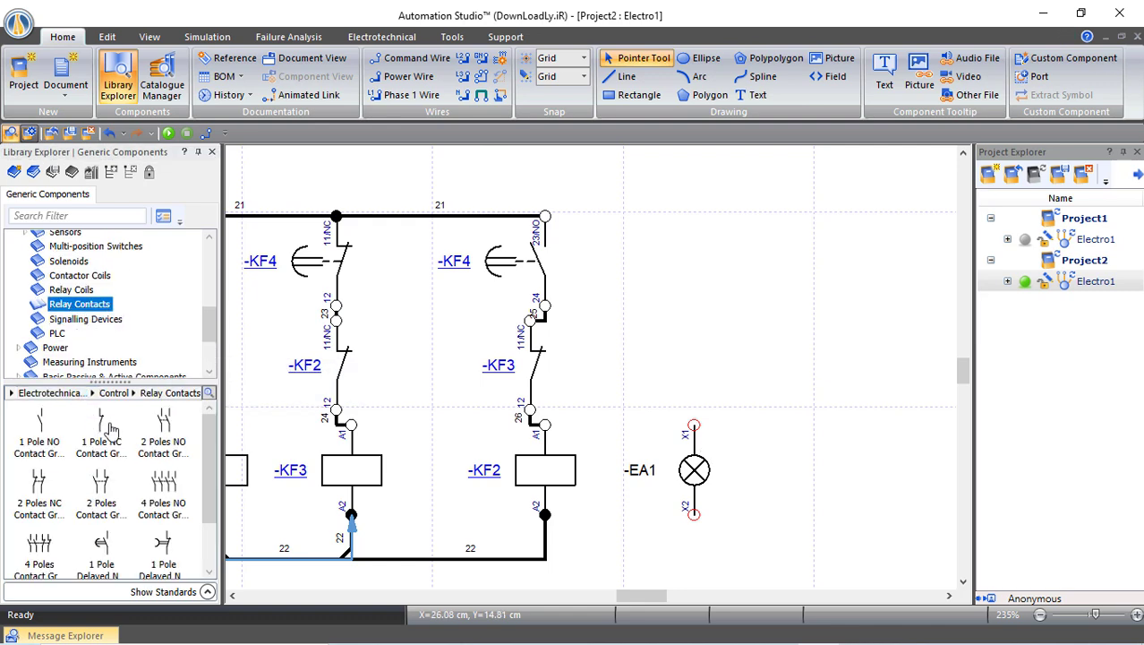
{"action": "mouse_move", "coordinate": [101, 428]}
{"action": "left_click_drag", "start_coordinate": [101, 427], "coordinate": [695, 200]}
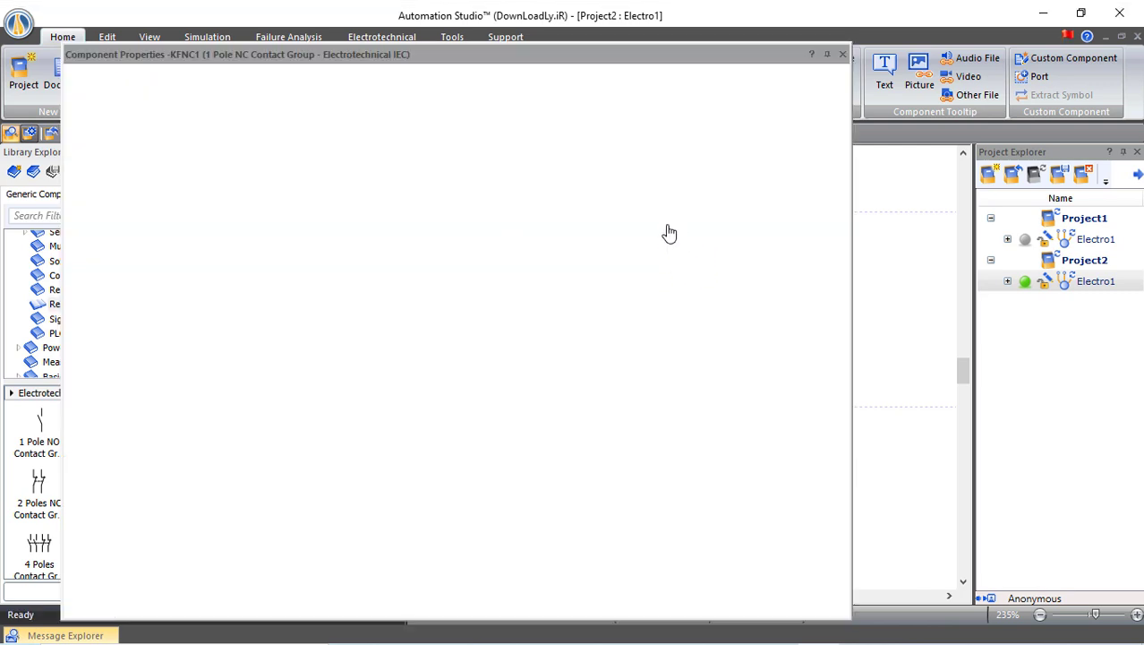
{"action": "left_click", "coordinate": [496, 136]}
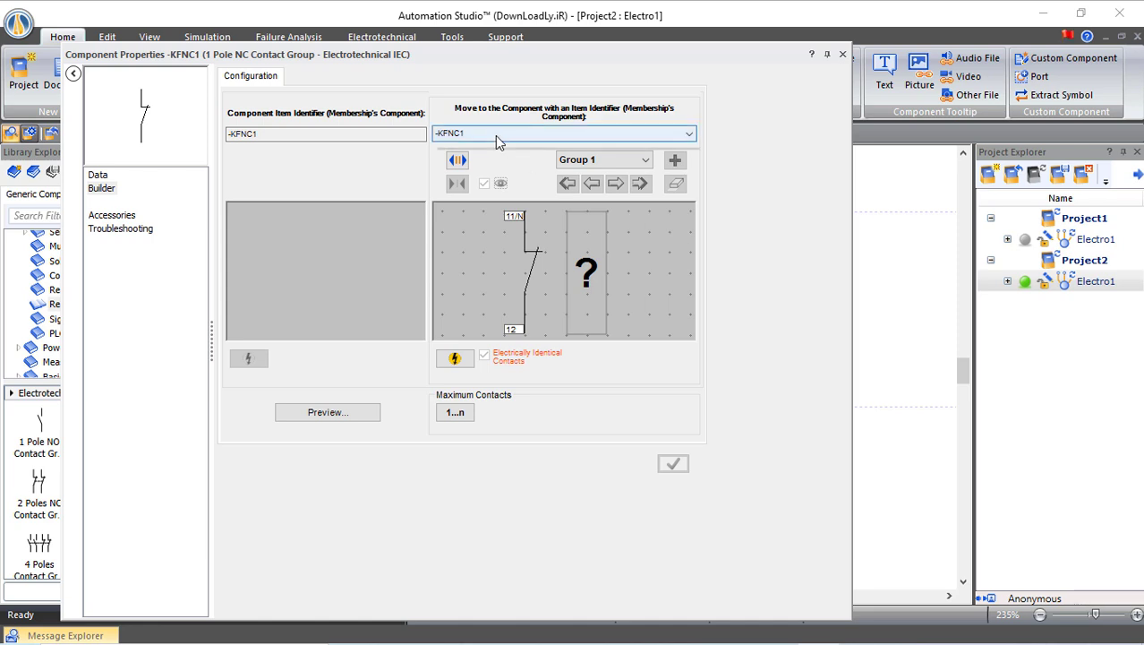
{"action": "left_click", "coordinate": [476, 149]}
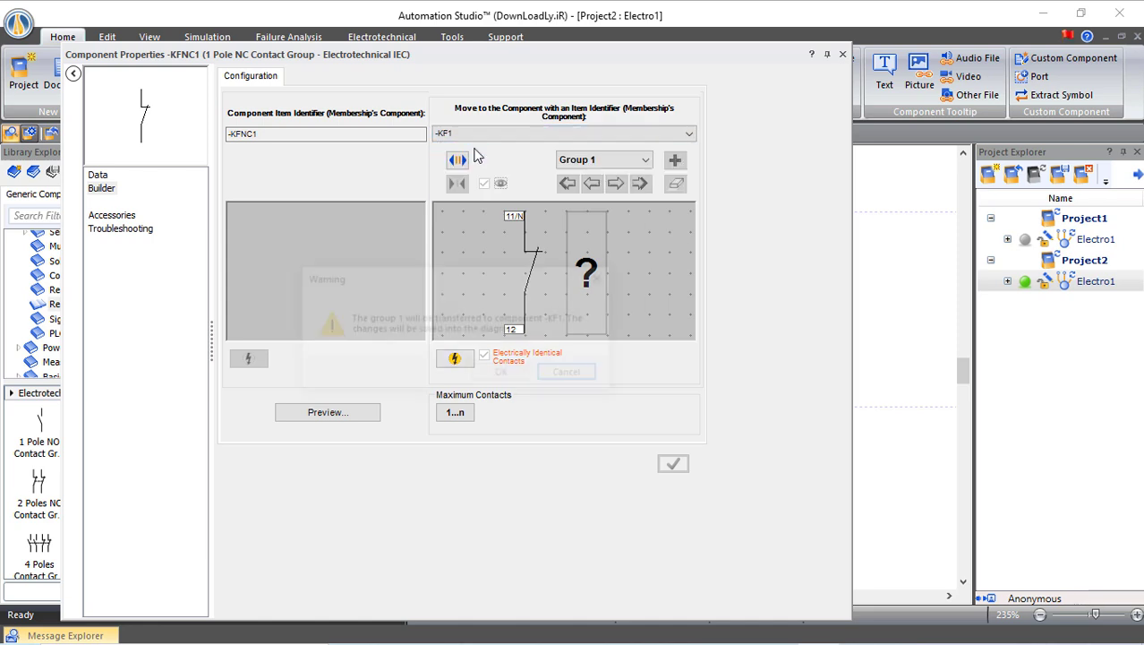
{"action": "left_click", "coordinate": [503, 375]}
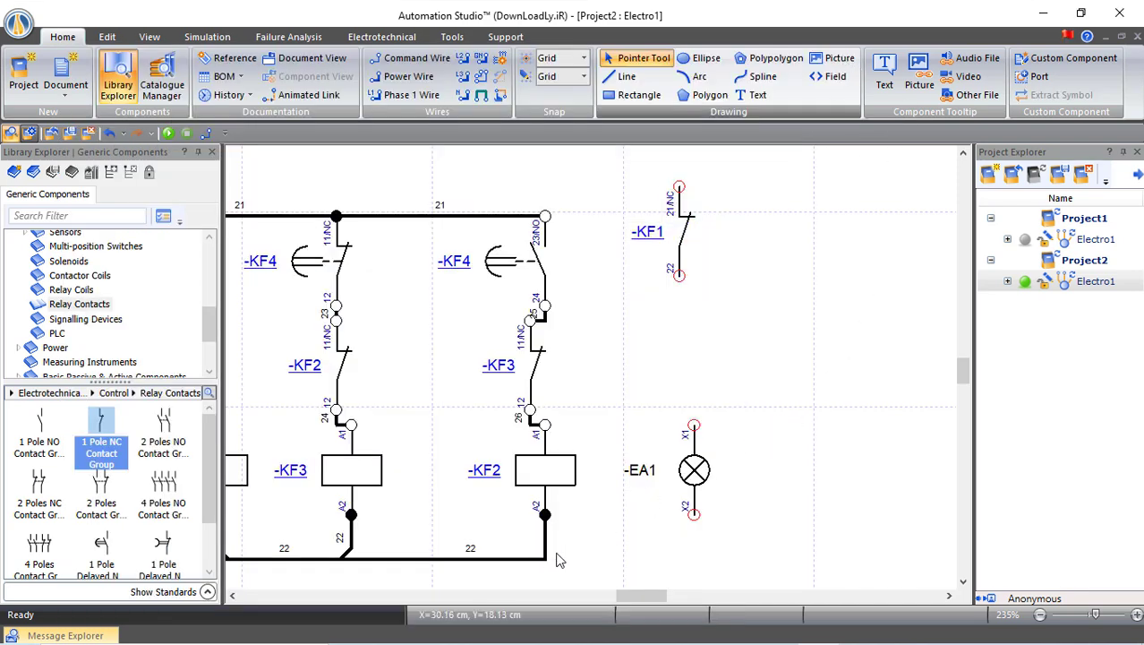
Wire lamp -EA1 to the bottom rail and up to KF1 terminal 22
{"action": "mouse_move", "coordinate": [694, 514]}
{"action": "left_mouse_down"}
{"action": "mouse_move", "coordinate": [566, 564]}
{"action": "mouse_move", "coordinate": [547, 559]}
{"action": "left_mouse_up"}
{"action": "left_click", "coordinate": [555, 566]}
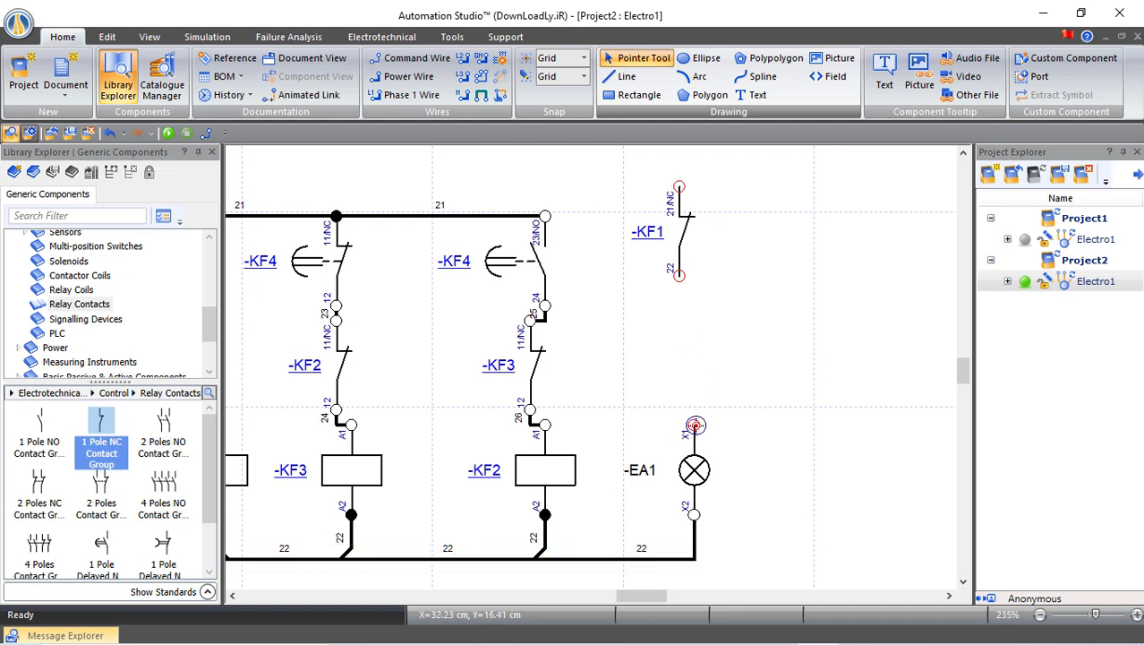
{"action": "left_click_drag", "start_coordinate": [694, 425], "coordinate": [680, 274]}
{"action": "left_click", "coordinate": [786, 326]}
Connect KF1 terminal 21 to the supply terminal below QA2
{"action": "scroll", "coordinate": [832, 449], "scroll_direction": "up", "scroll_amount": 2}
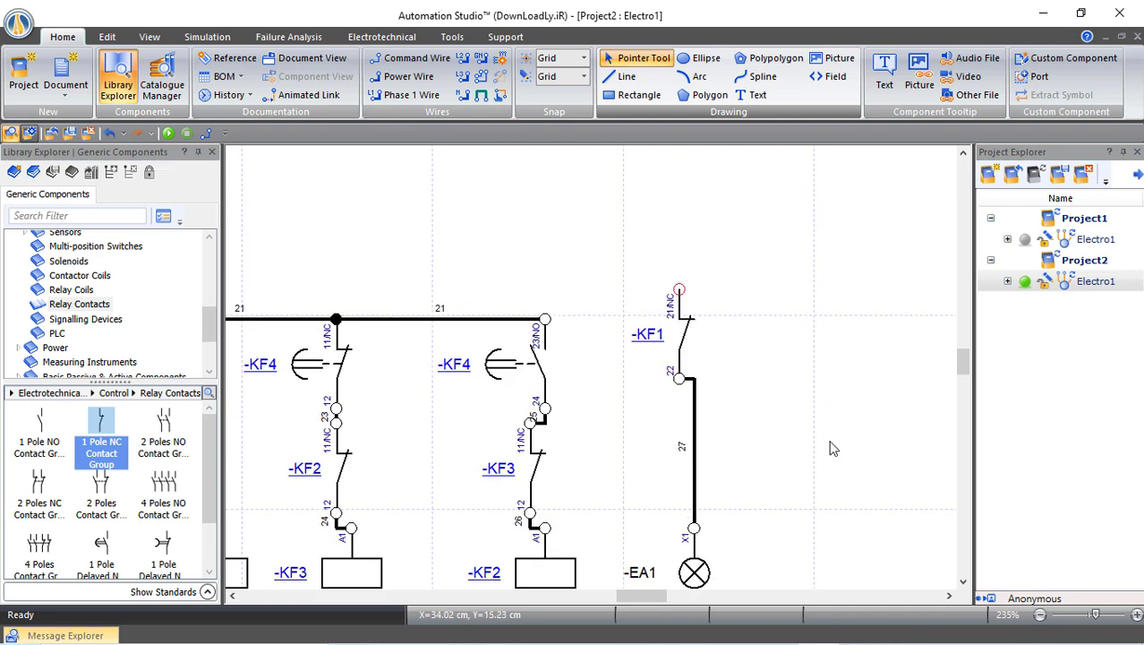
{"action": "scroll", "coordinate": [833, 450], "scroll_direction": "up", "scroll_amount": 1}
{"action": "scroll", "coordinate": [734, 376], "scroll_direction": "down", "scroll_amount": 4}
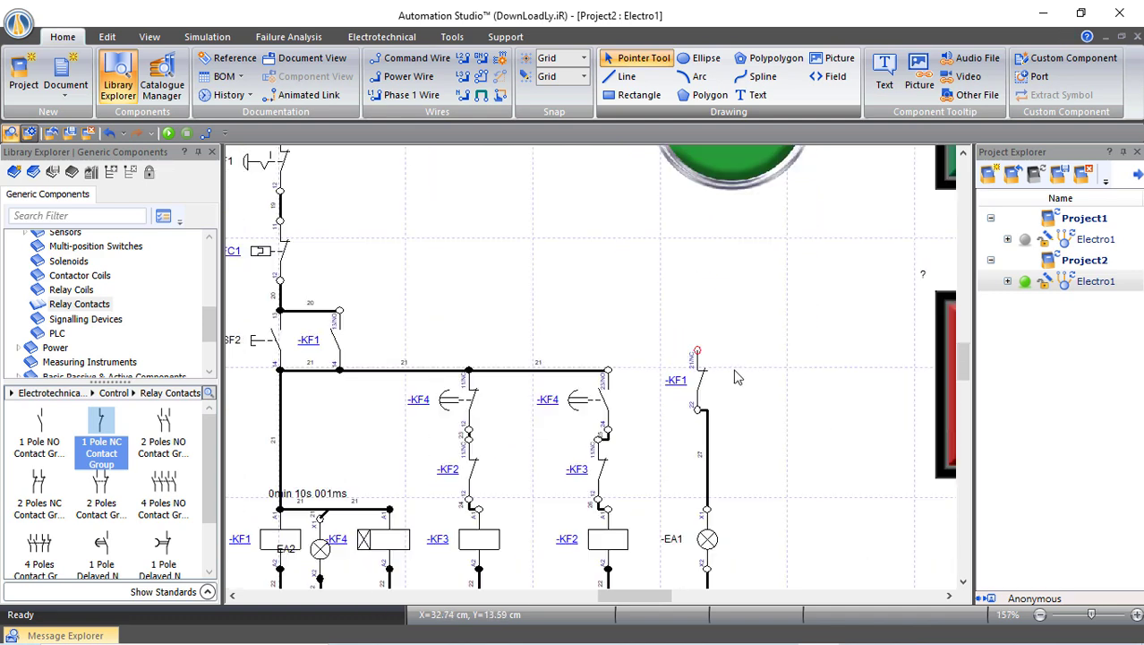
{"action": "scroll", "coordinate": [734, 376], "scroll_direction": "up", "scroll_amount": 1}
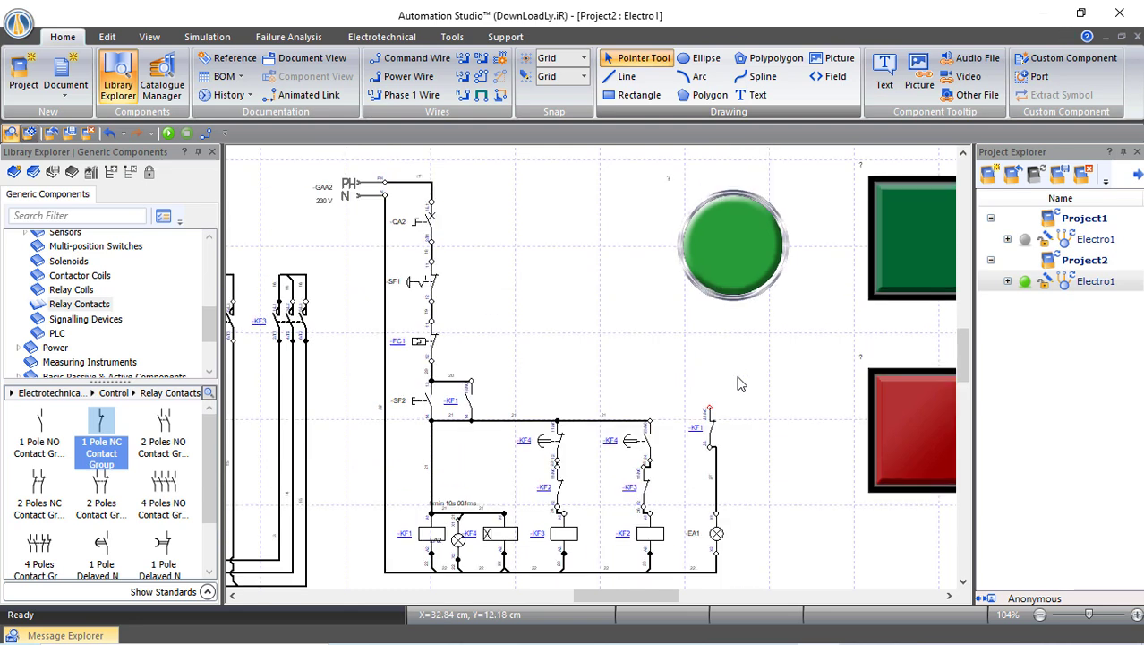
{"action": "left_click", "coordinate": [709, 408]}
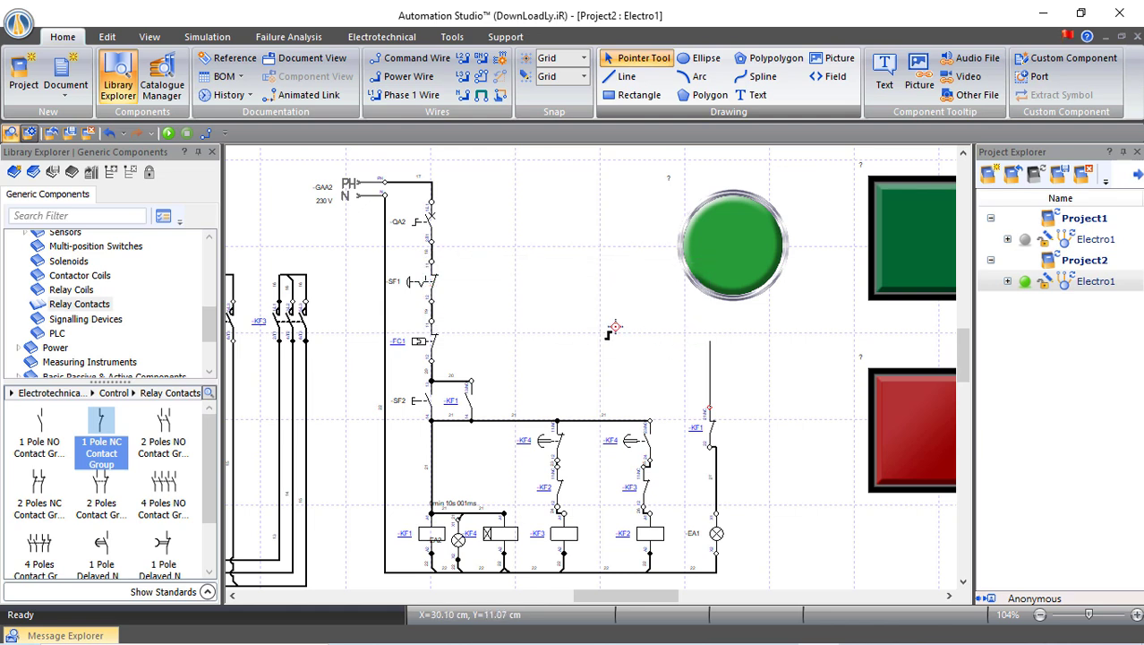
{"action": "left_click", "coordinate": [432, 248]}
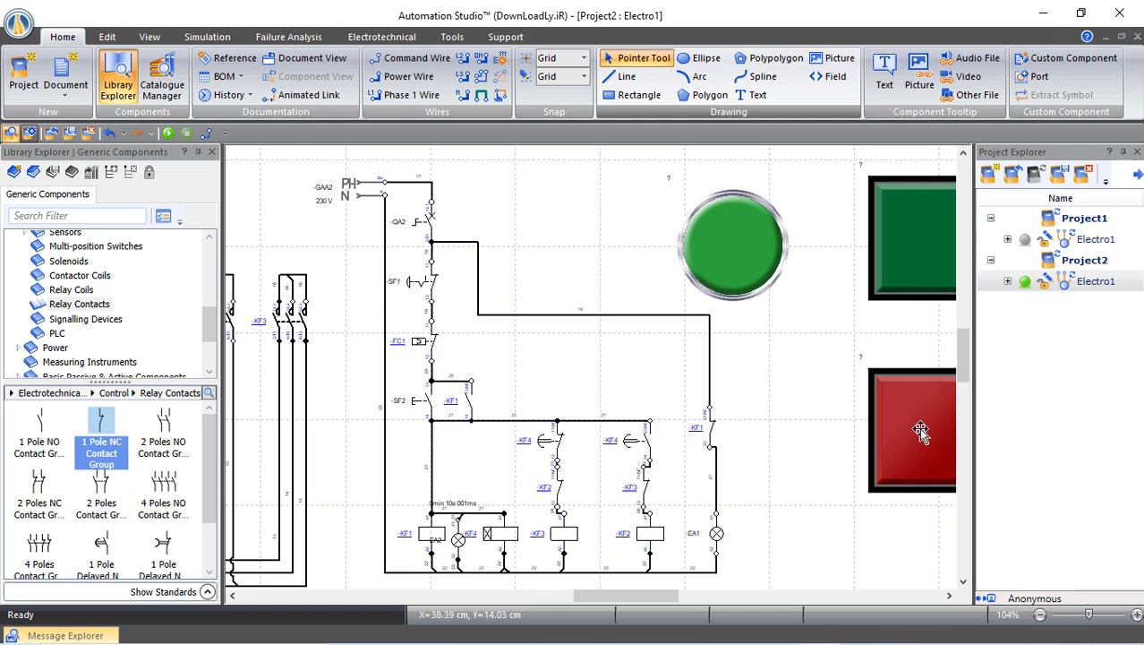
Link the green square pilot light to lamp -EA2 through its Component Link
{"action": "double_click", "coordinate": [925, 257]}
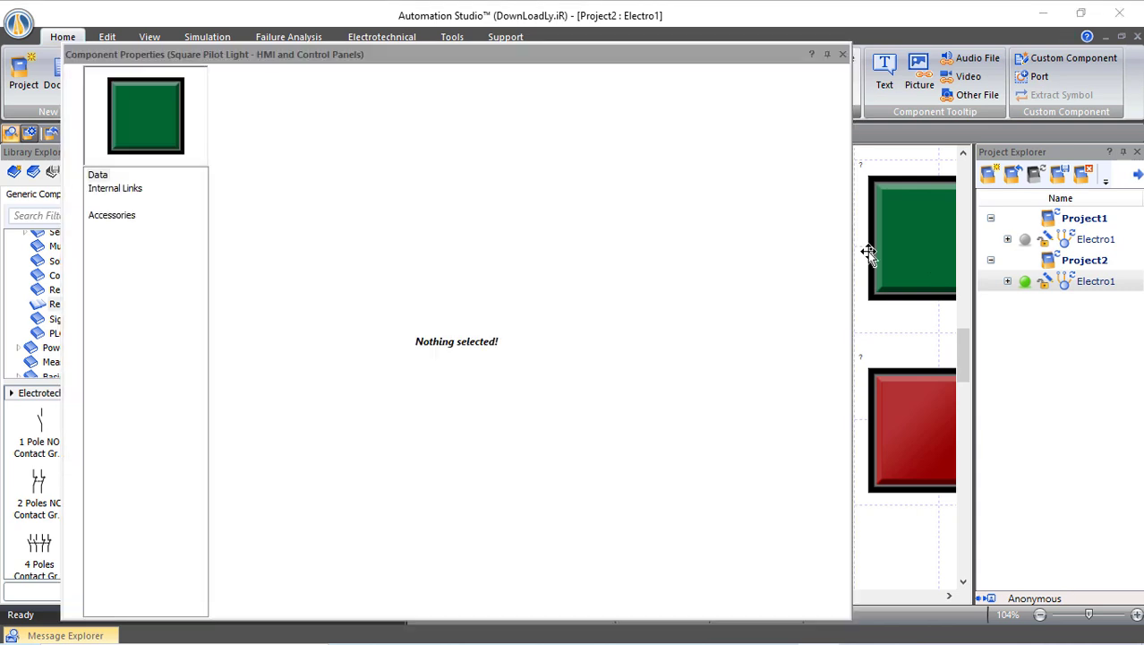
{"action": "left_click", "coordinate": [125, 188]}
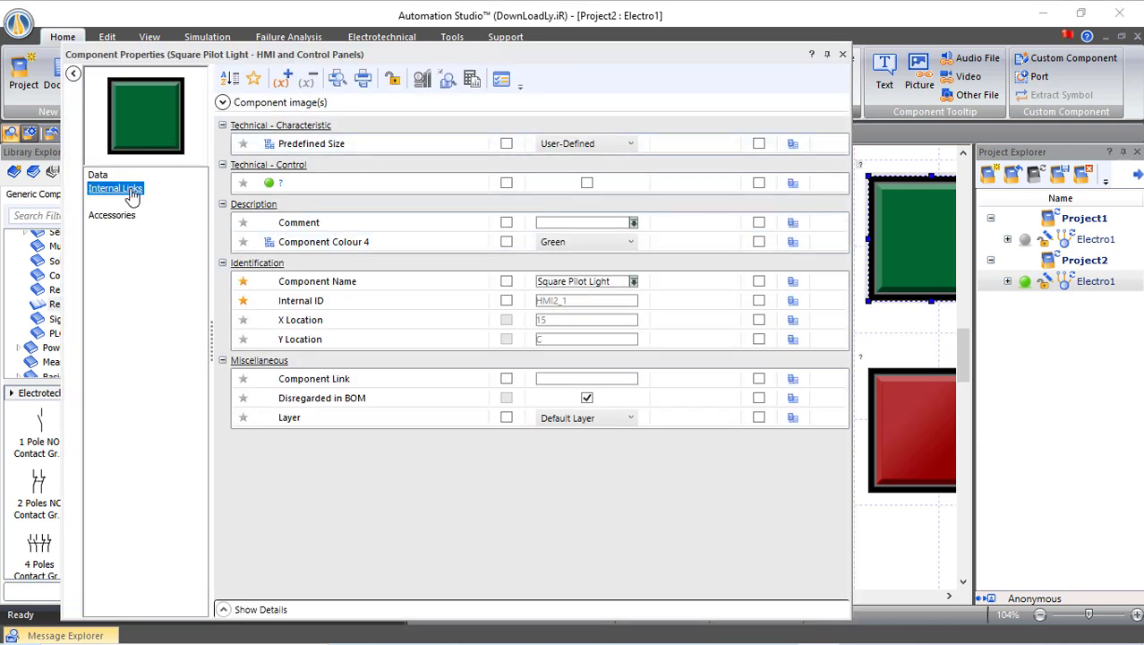
{"action": "left_click", "coordinate": [345, 79]}
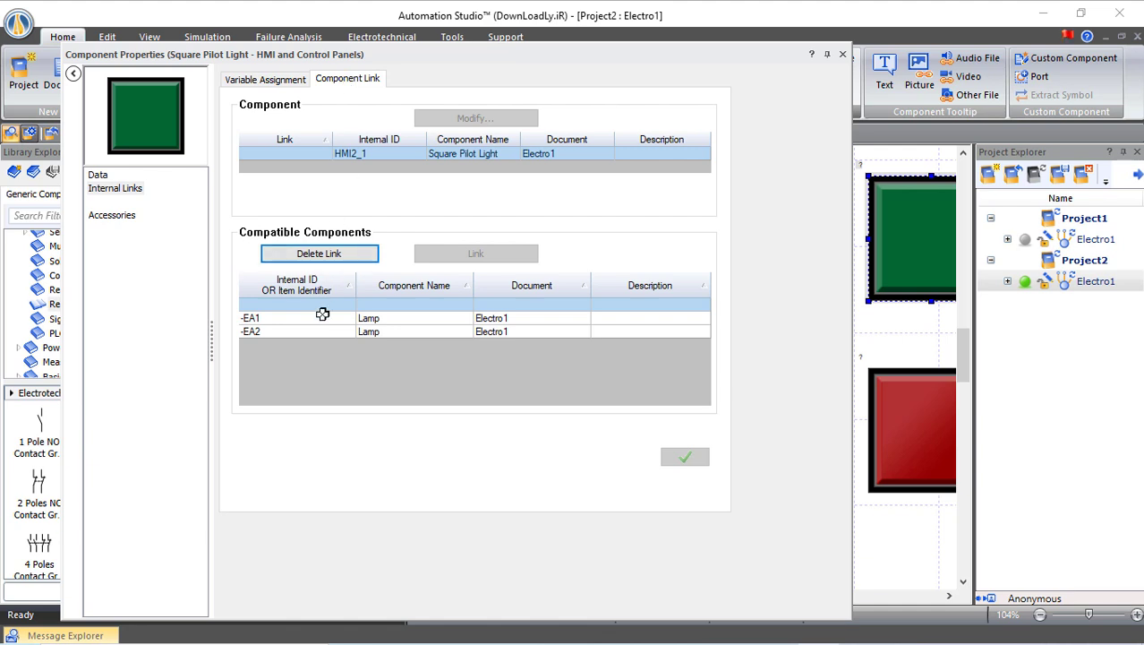
{"action": "left_click", "coordinate": [267, 331]}
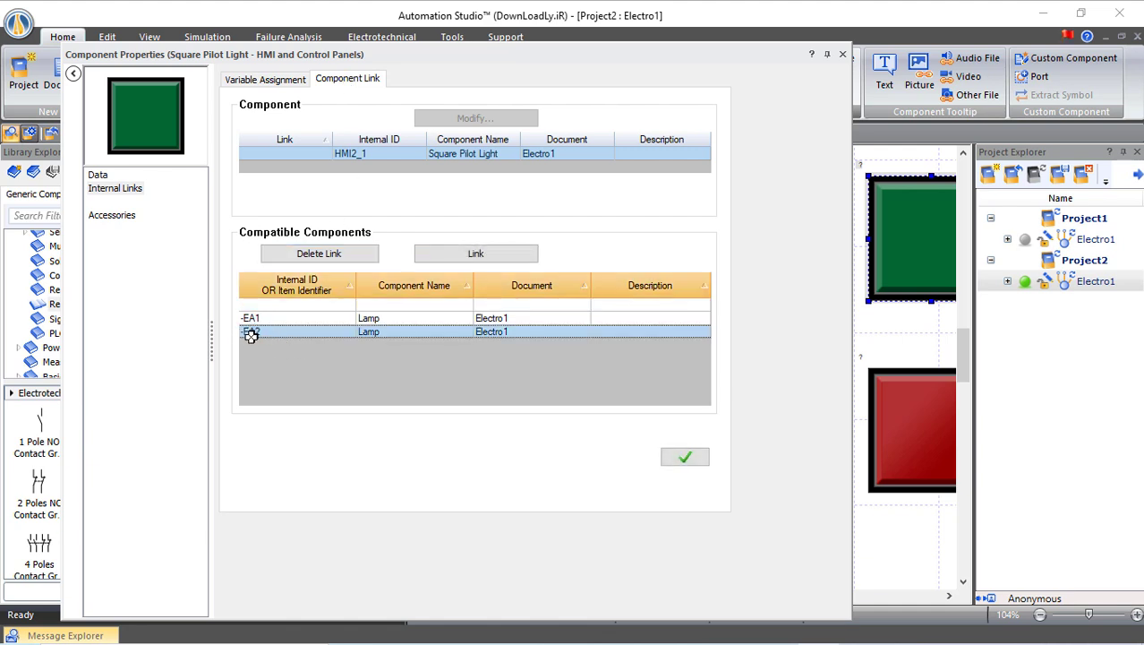
{"action": "left_click", "coordinate": [683, 457]}
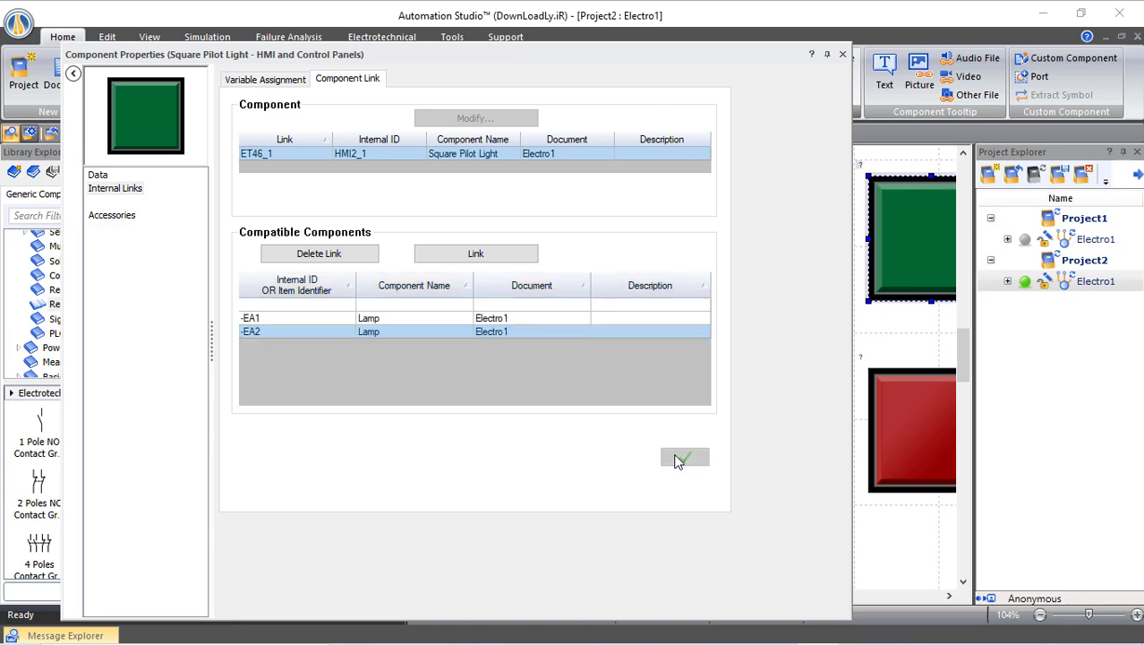
{"action": "left_click", "coordinate": [841, 55]}
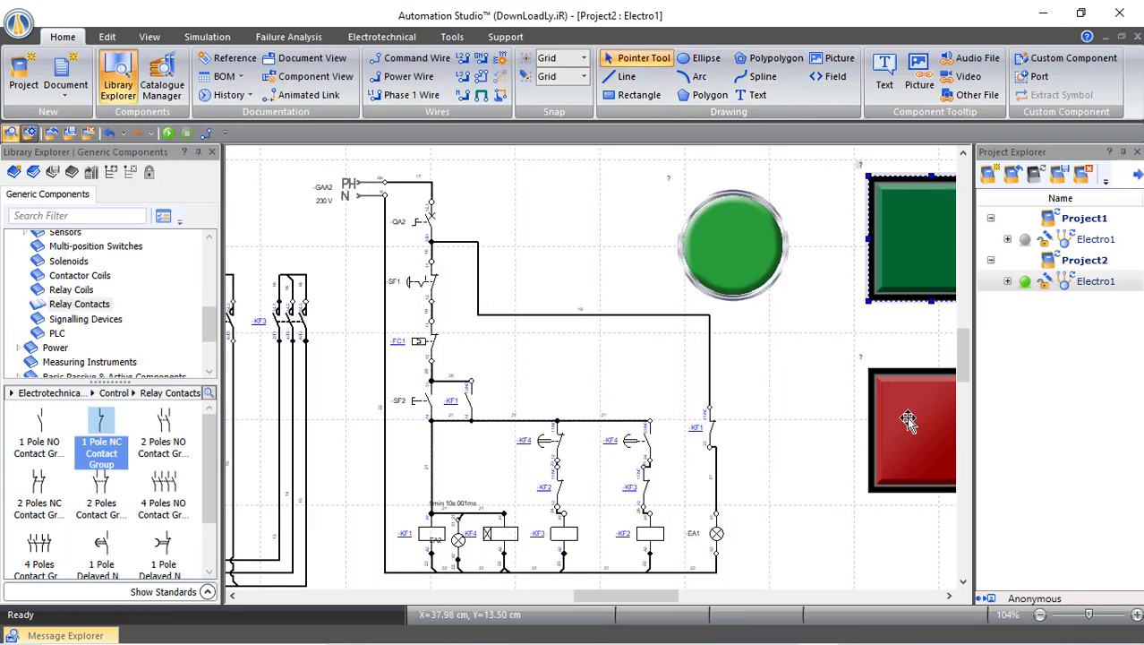
Link the red square pilot light to lamp -EA1 through its Component Link
{"action": "double_click", "coordinate": [907, 416]}
{"action": "left_click", "coordinate": [348, 80]}
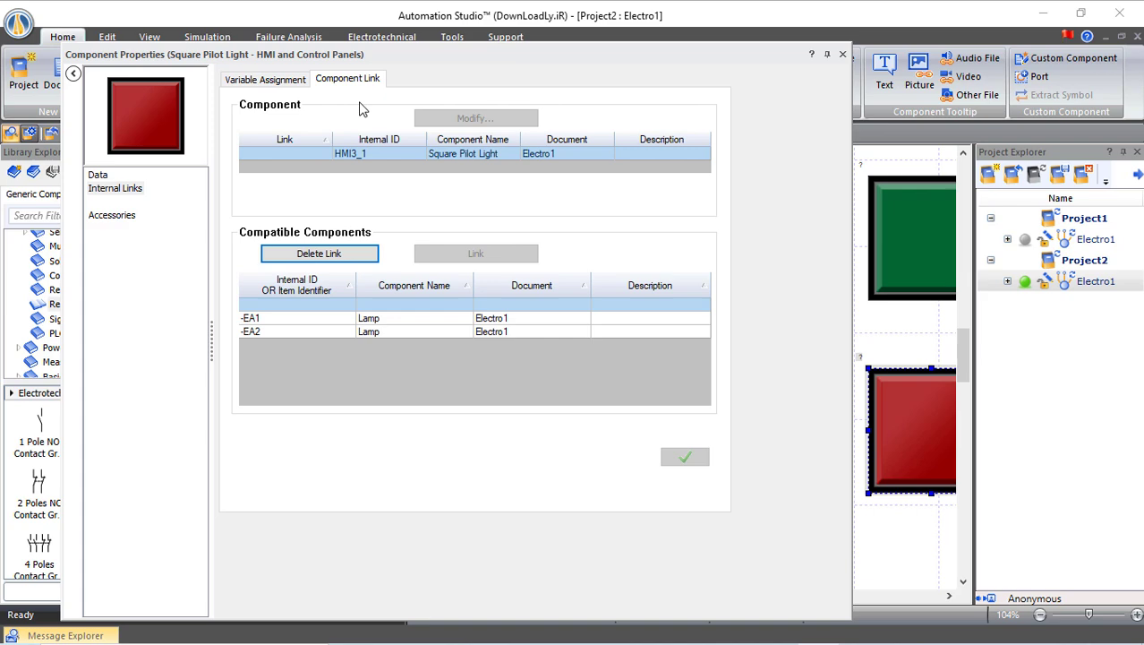
{"action": "left_click", "coordinate": [269, 318]}
{"action": "left_click", "coordinate": [691, 460]}
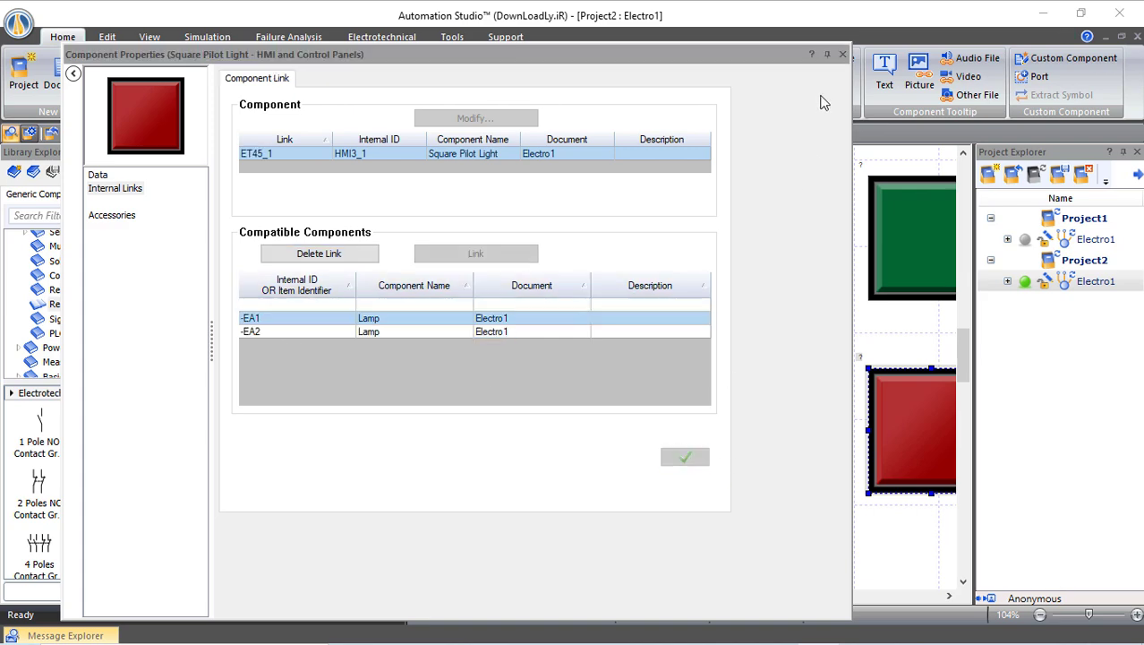
{"action": "left_click", "coordinate": [841, 55]}
{"action": "left_click", "coordinate": [791, 338]}
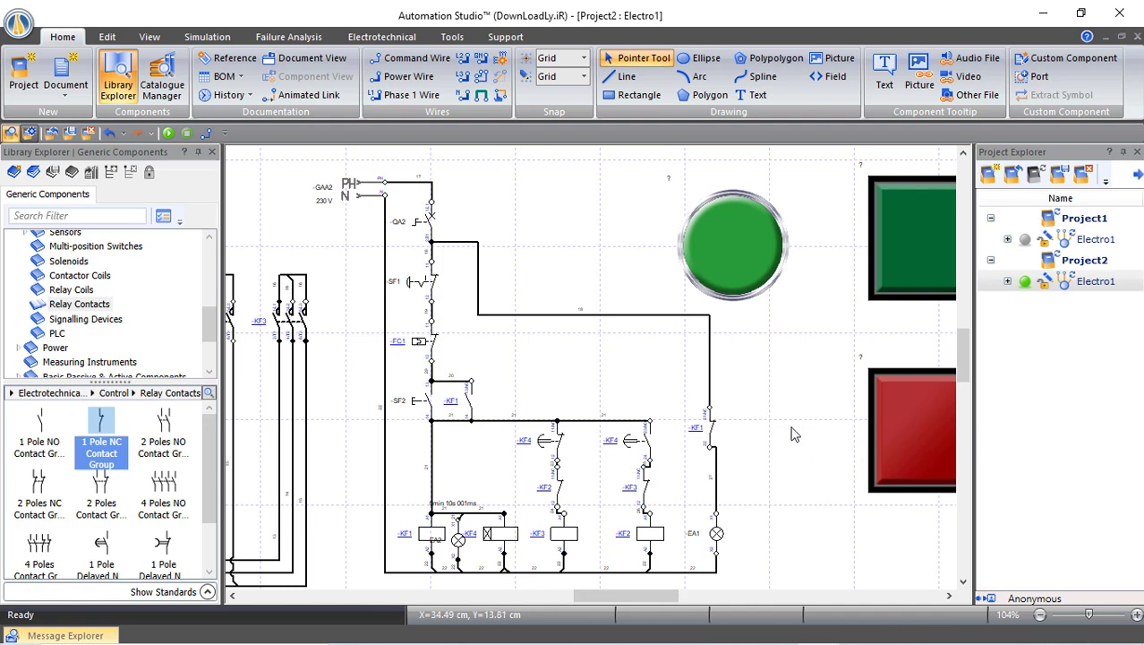
Drag the round green button left of the circuit, the green light above it and the red light below
{"action": "left_click_drag", "start_coordinate": [734, 257], "coordinate": [310, 456]}
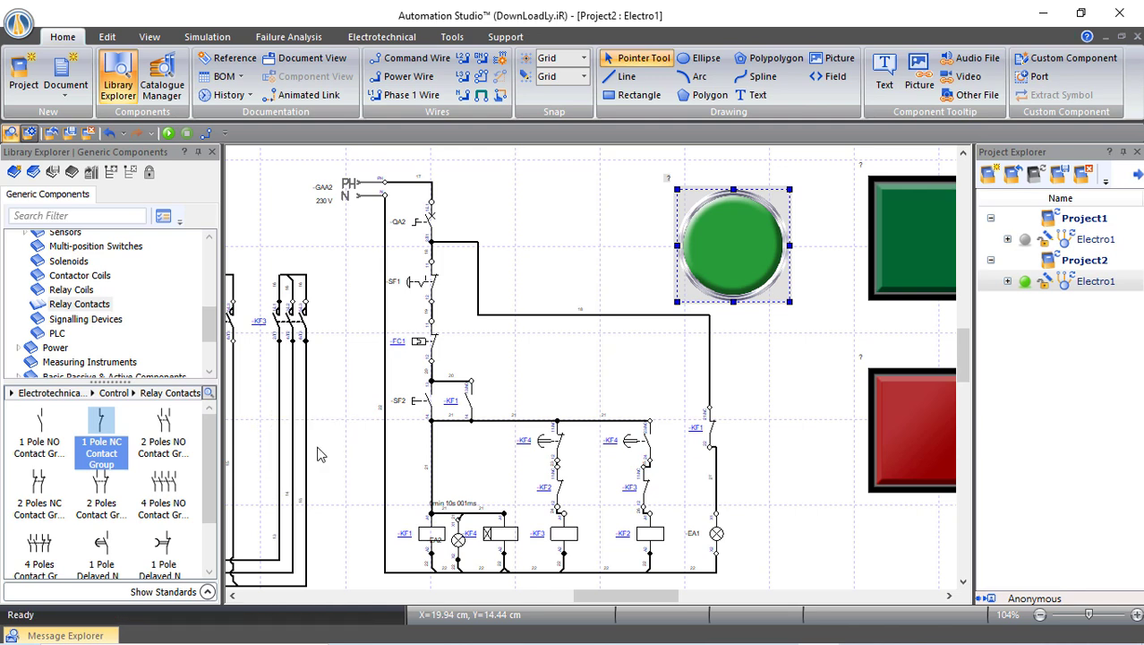
{"action": "left_click_drag", "start_coordinate": [905, 251], "coordinate": [578, 349]}
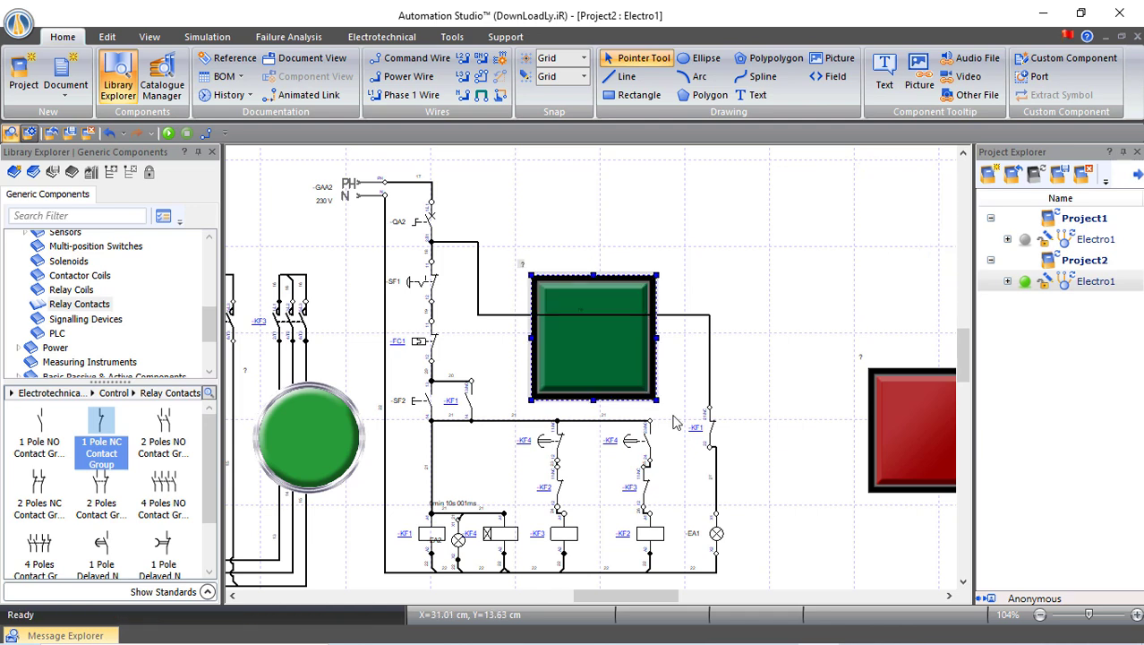
{"action": "scroll", "coordinate": [676, 419], "scroll_direction": "down", "scroll_amount": 1}
{"action": "scroll", "coordinate": [676, 414], "scroll_direction": "down", "scroll_amount": 2}
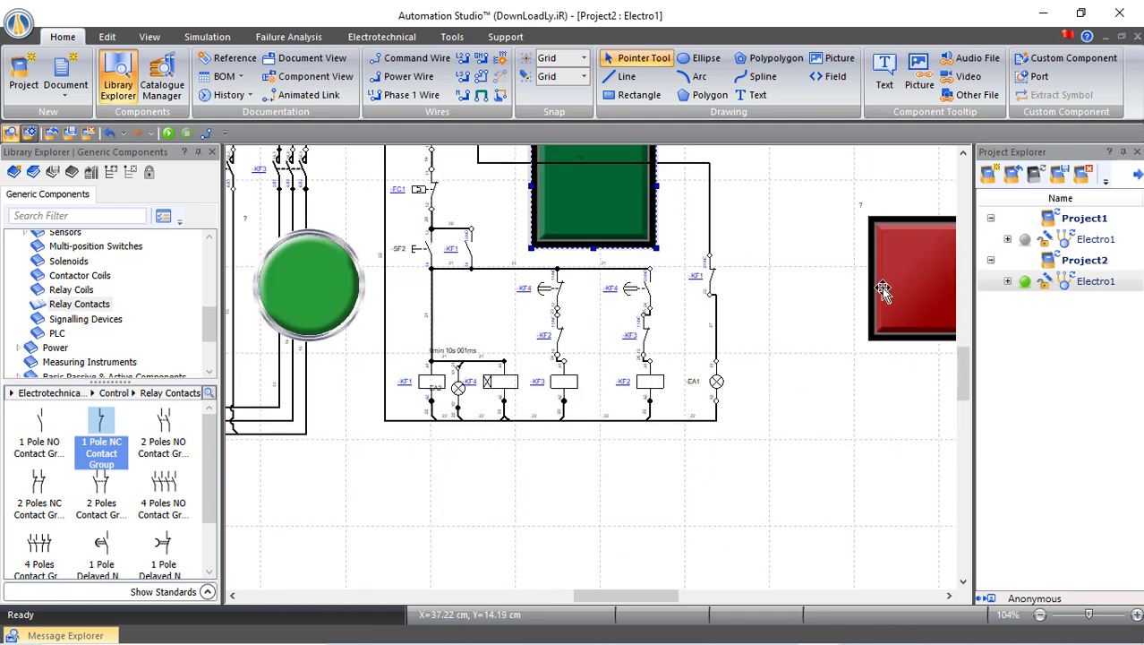
{"action": "left_click_drag", "start_coordinate": [881, 286], "coordinate": [550, 488]}
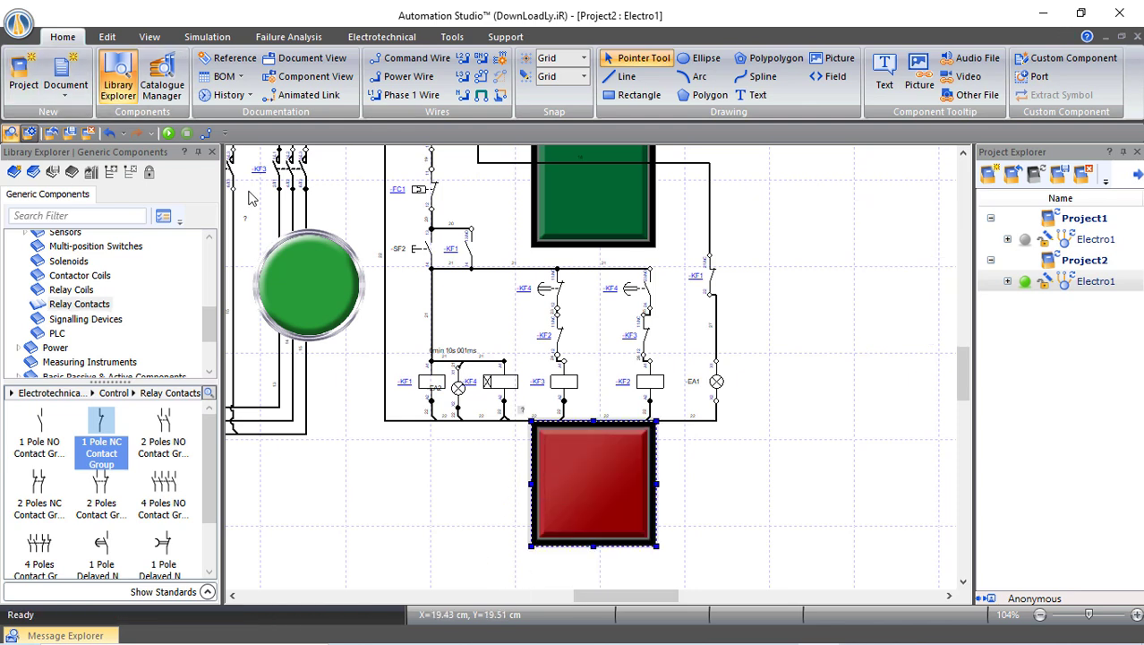
Start the Normal Simulation
{"action": "left_click", "coordinate": [170, 136]}
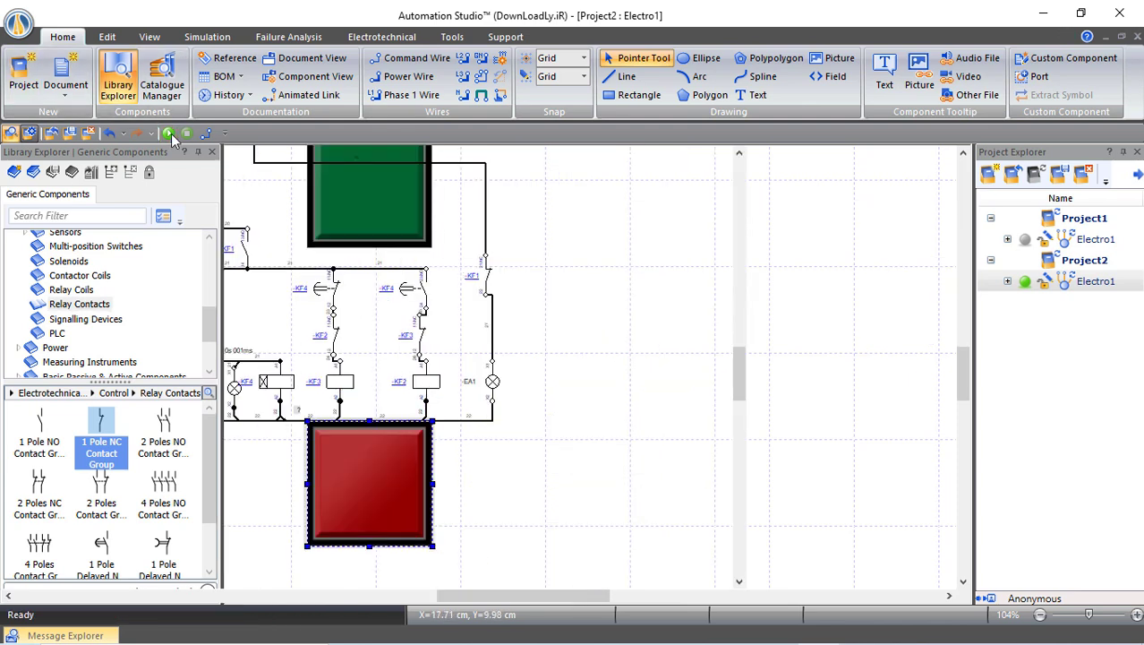
{"action": "left_click_drag", "start_coordinate": [544, 597], "coordinate": [524, 597]}
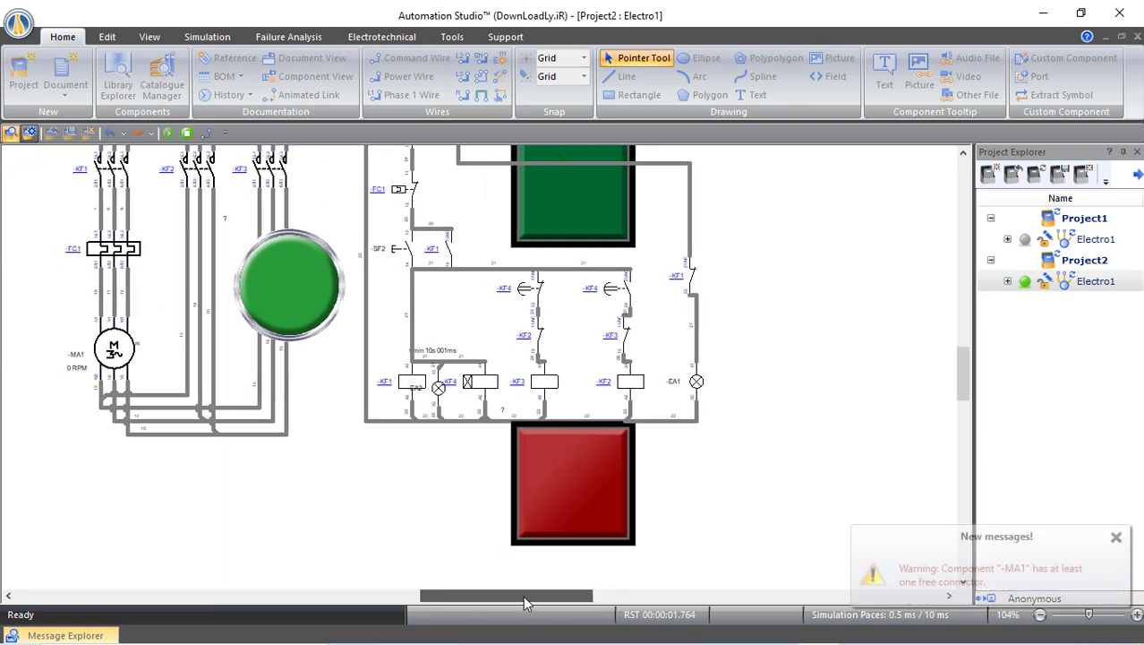
{"action": "scroll", "coordinate": [546, 489], "scroll_direction": "up", "scroll_amount": 4}
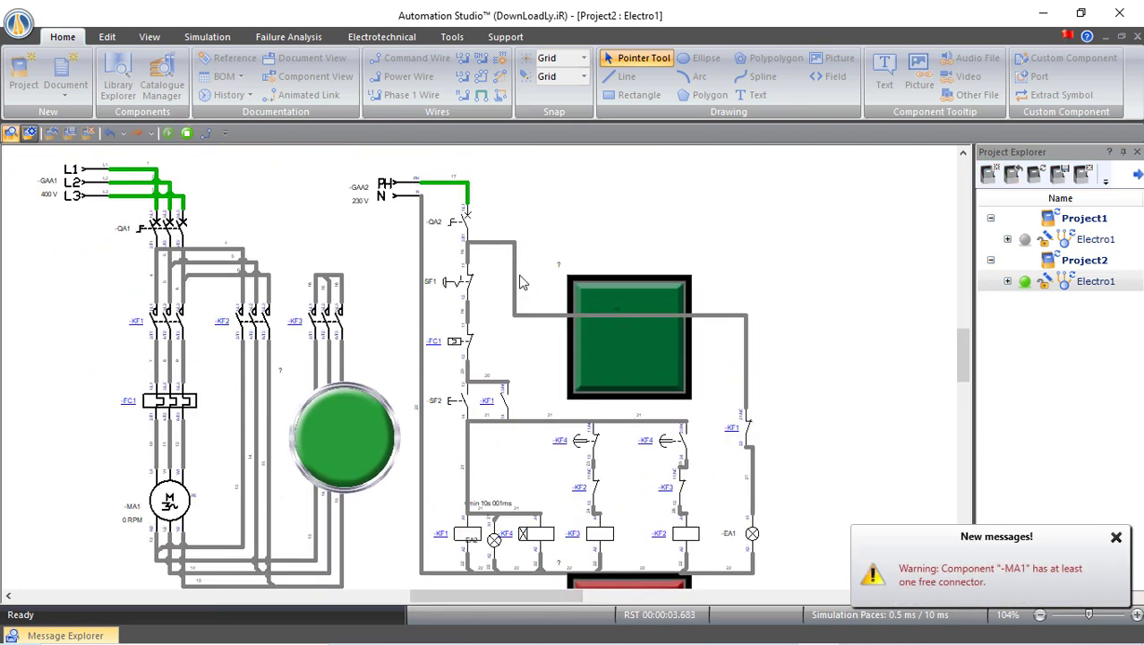
{"action": "scroll", "coordinate": [732, 383], "scroll_direction": "down", "scroll_amount": 1}
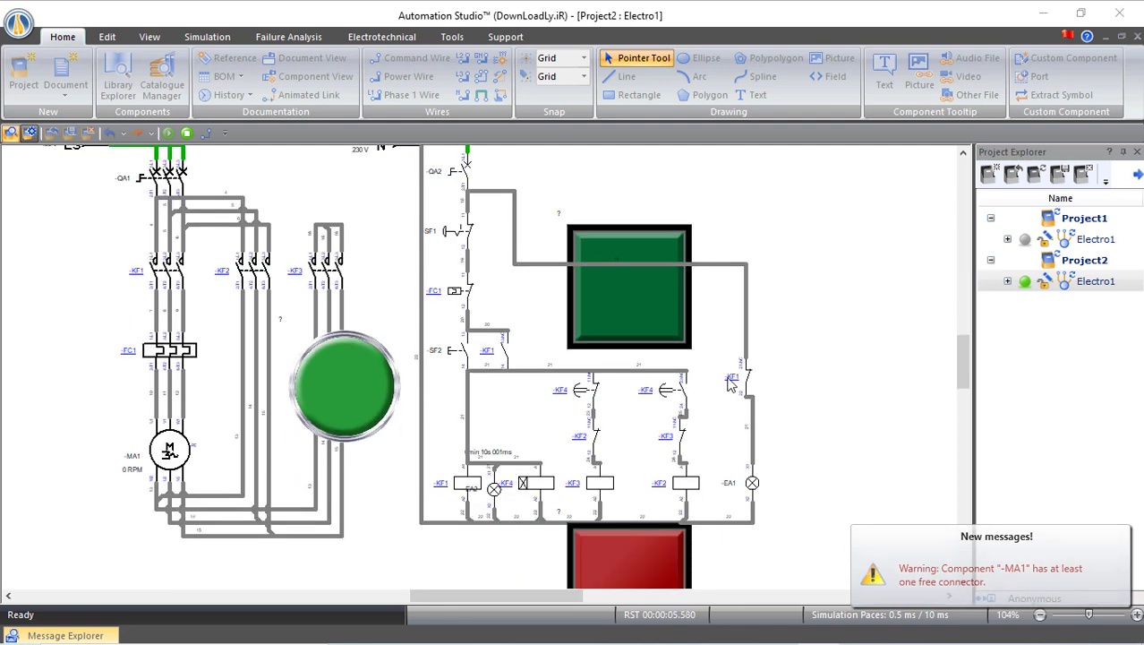
Close breakers QA1 and QA2 so lamp -EA1 and the red pilot light come on
{"action": "left_click", "coordinate": [168, 172]}
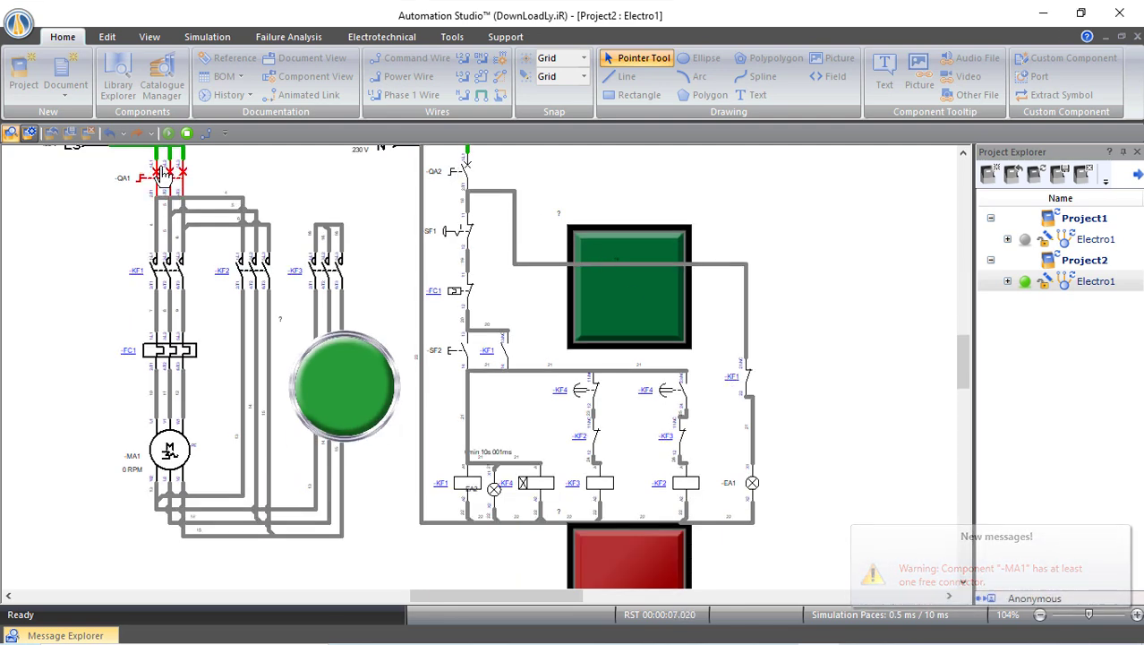
{"action": "left_click", "coordinate": [445, 173]}
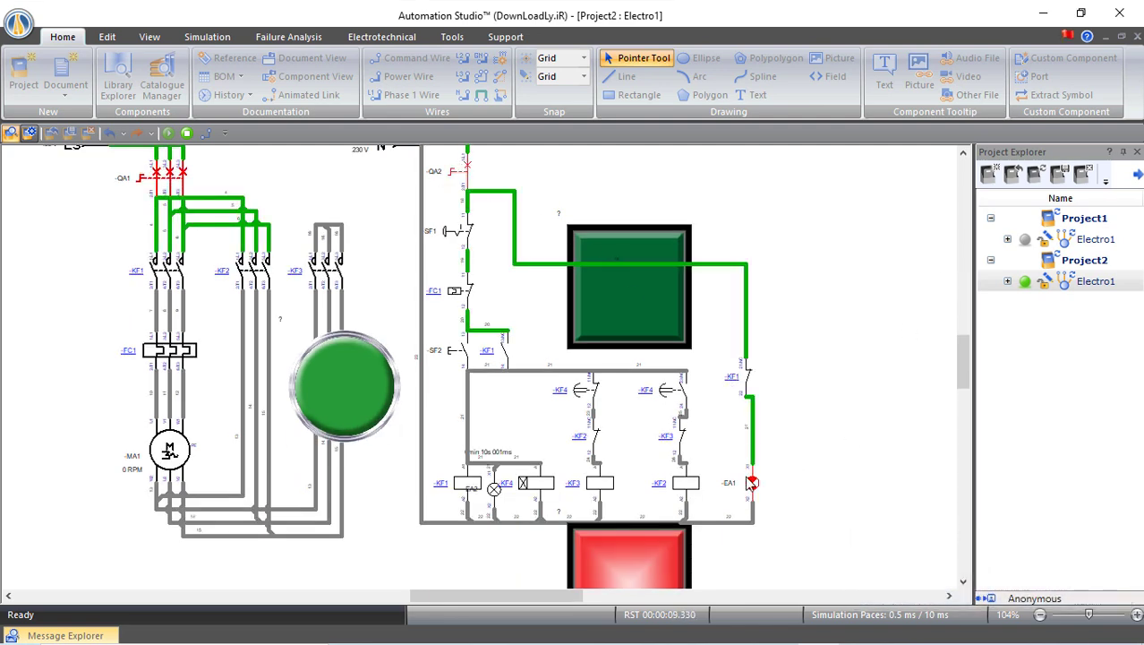
{"action": "scroll", "coordinate": [743, 483], "scroll_direction": "down", "scroll_amount": 1}
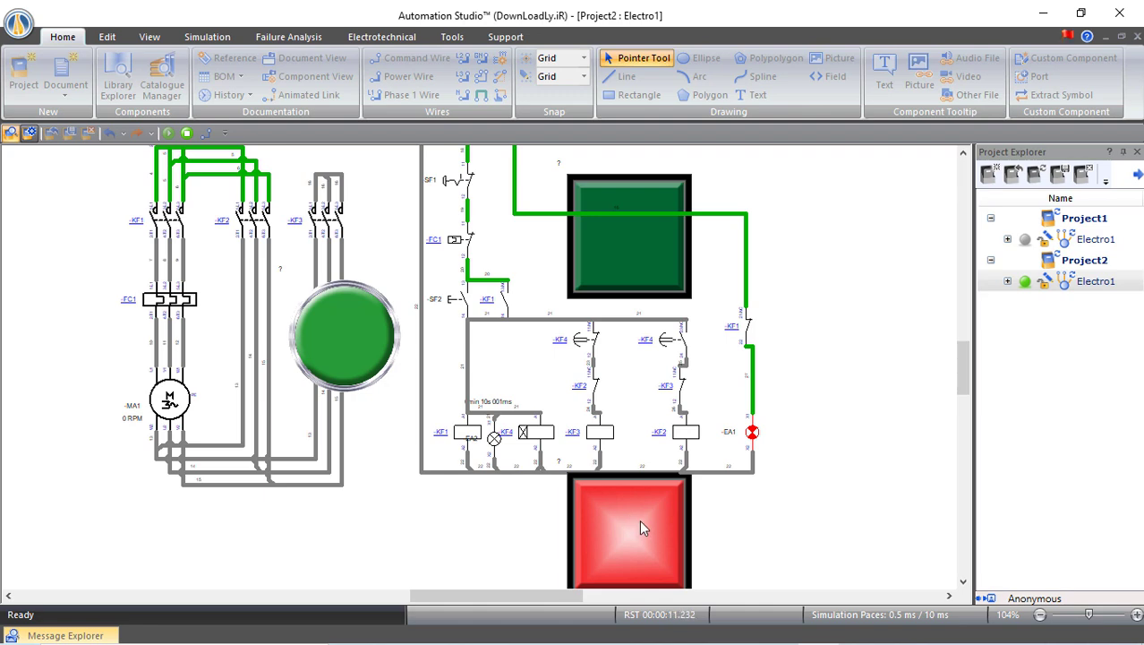
{"action": "scroll", "coordinate": [639, 522], "scroll_direction": "up", "scroll_amount": 1}
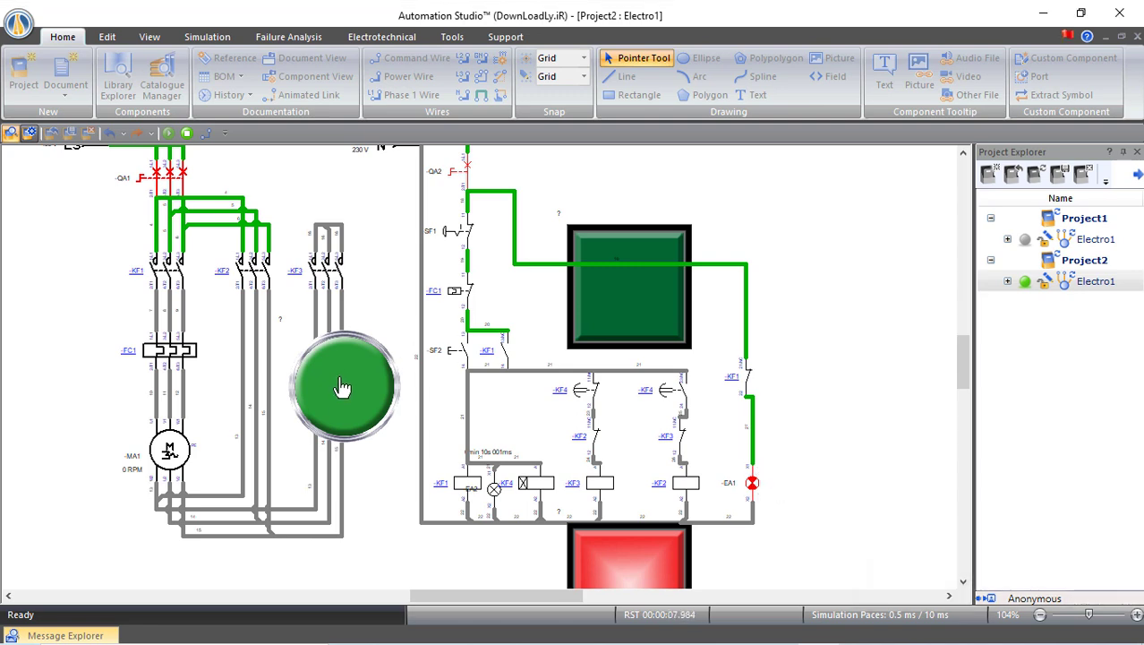
Run the motor with the round green start button, then stop it with SF1
{"action": "left_click", "coordinate": [342, 391]}
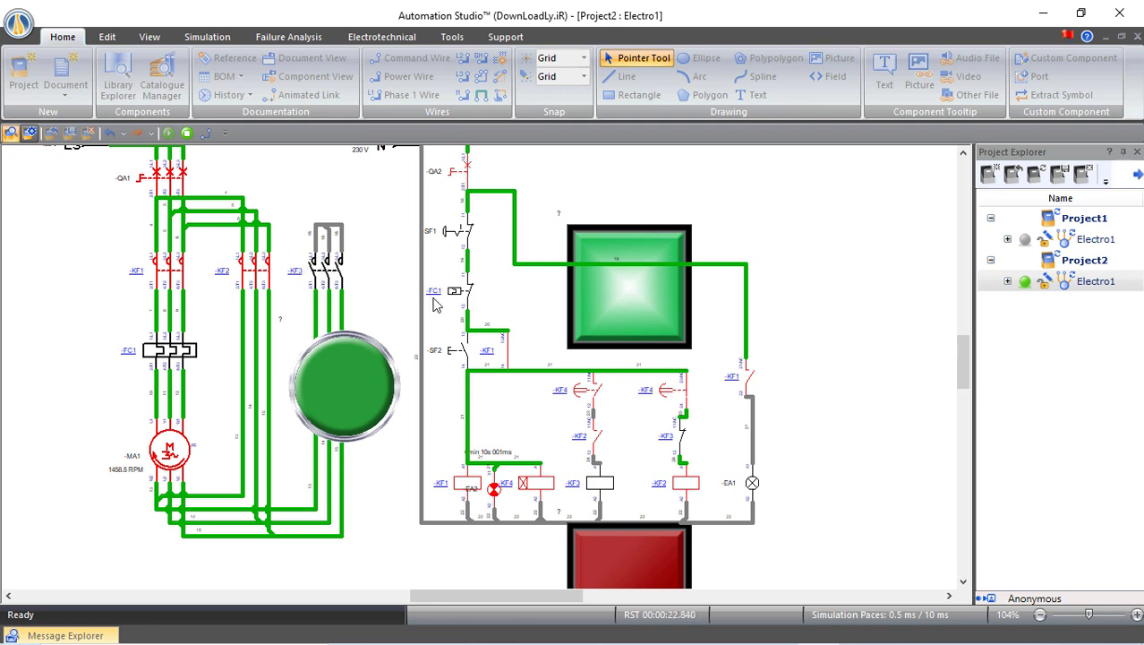
{"action": "left_click", "coordinate": [460, 232]}
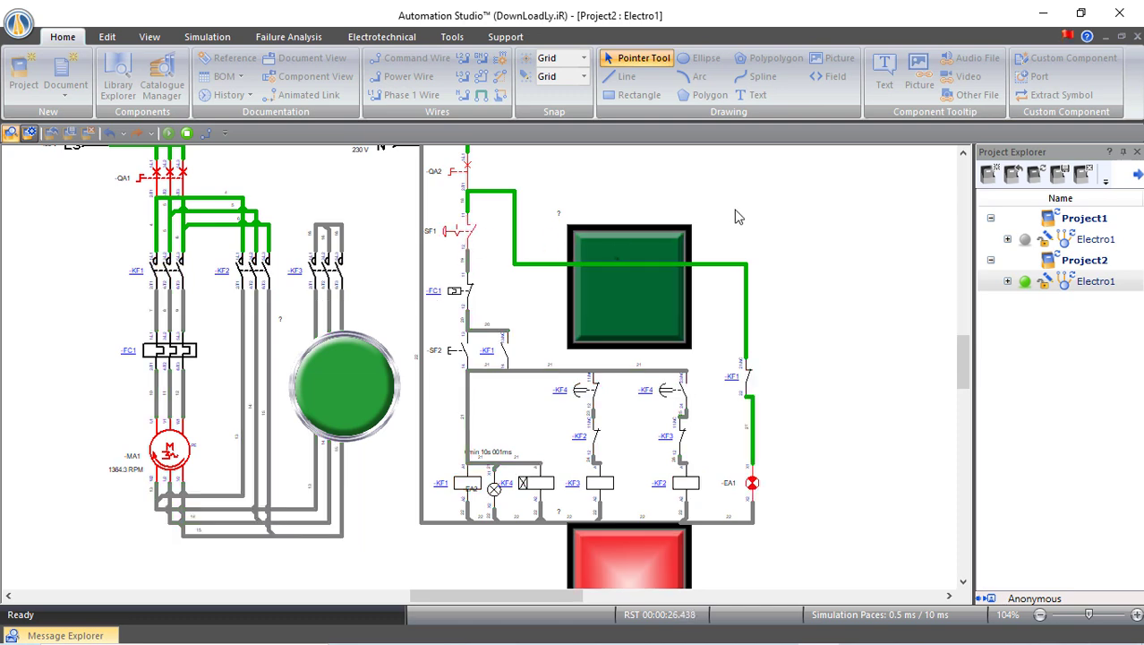